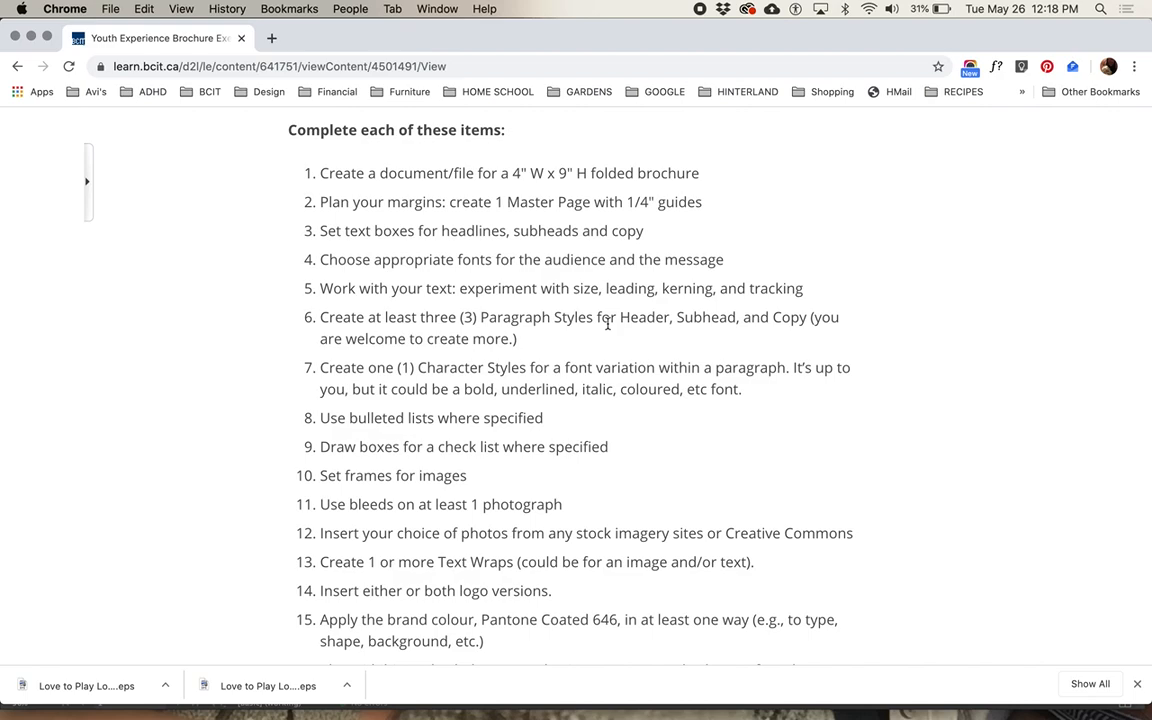
Switch to InDesign and display the brochure's blank centre spread with its frame edges and margin guides showing
{"action": "key", "text": "super+Tab"}
{"action": "key", "text": "super+Tab"}
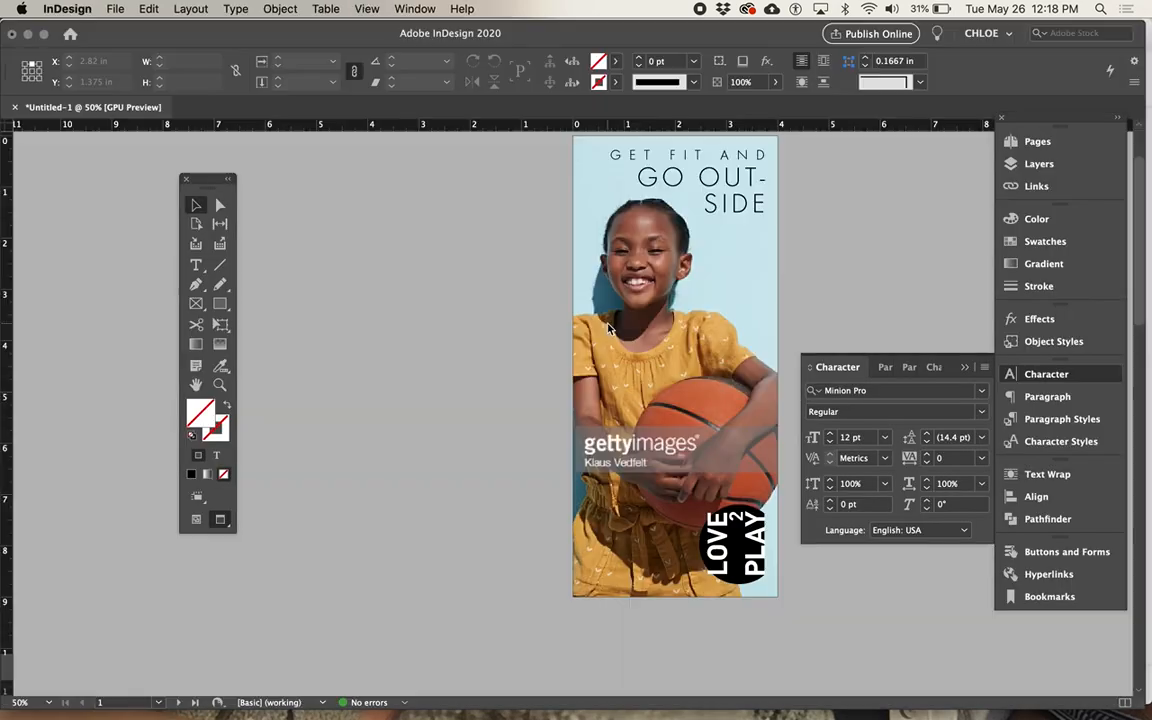
{"action": "scroll", "coordinate": [504, 433], "scroll_direction": "down", "scroll_amount": 4}
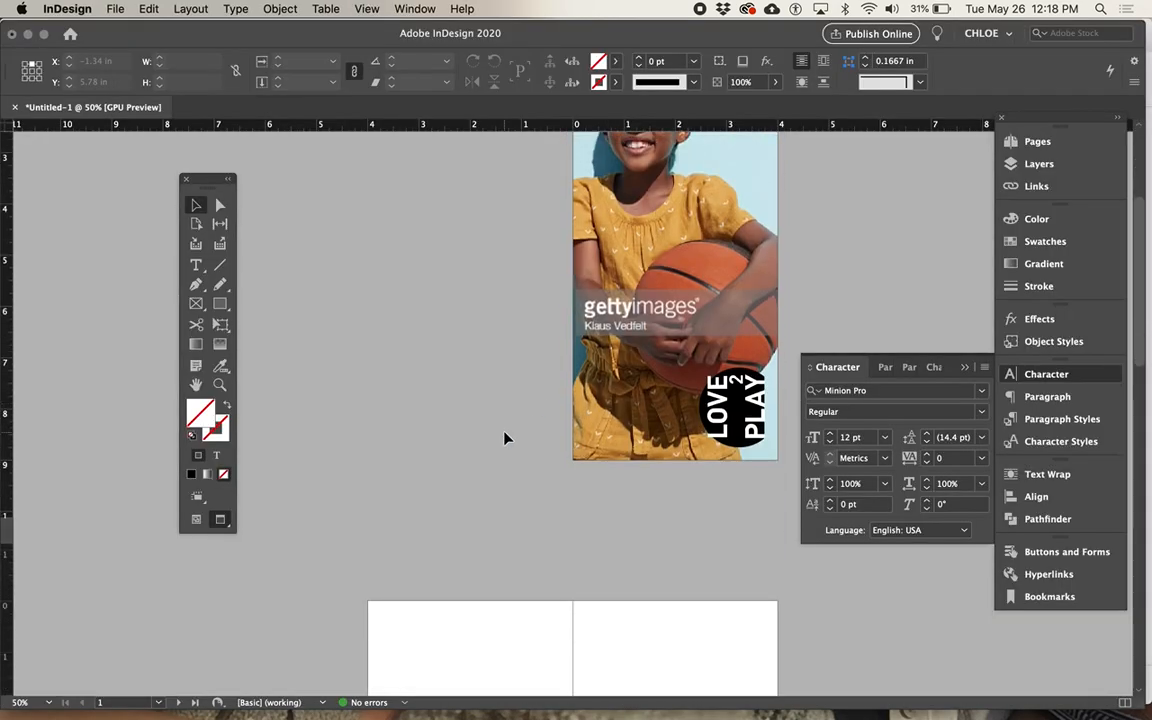
{"action": "key", "text": "alt+super+0"}
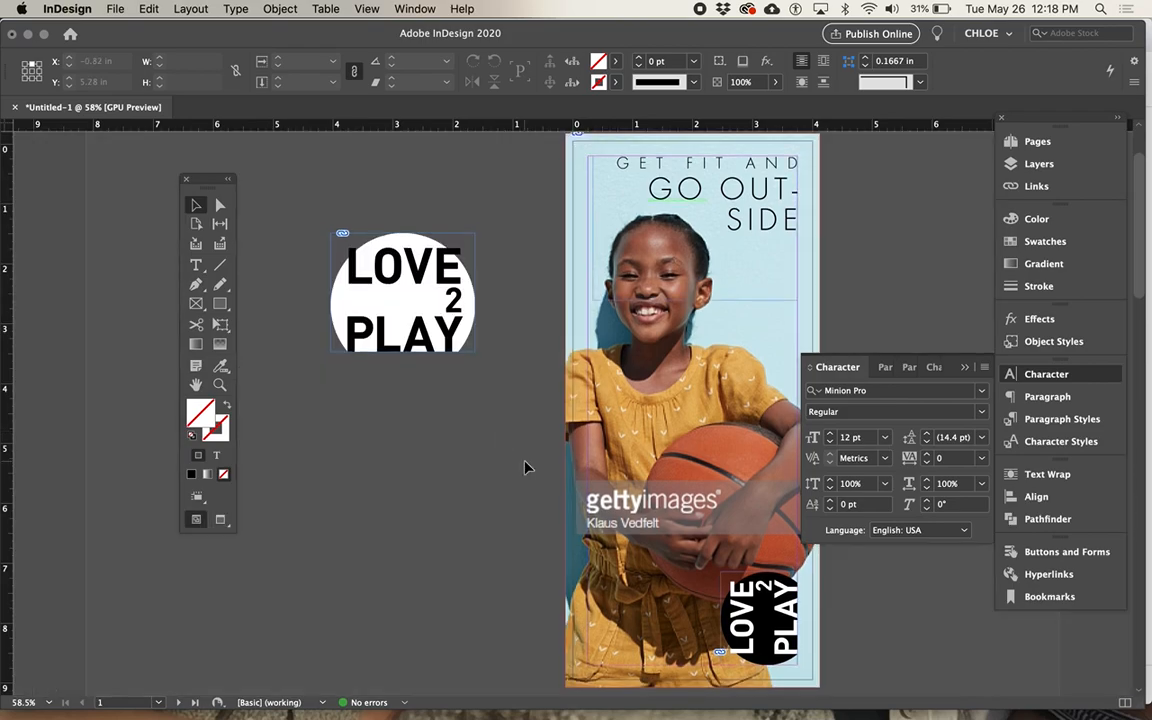
{"action": "scroll", "coordinate": [524, 467], "scroll_direction": "down", "scroll_amount": 5}
{"action": "scroll", "coordinate": [524, 467], "scroll_direction": "down", "scroll_amount": 3}
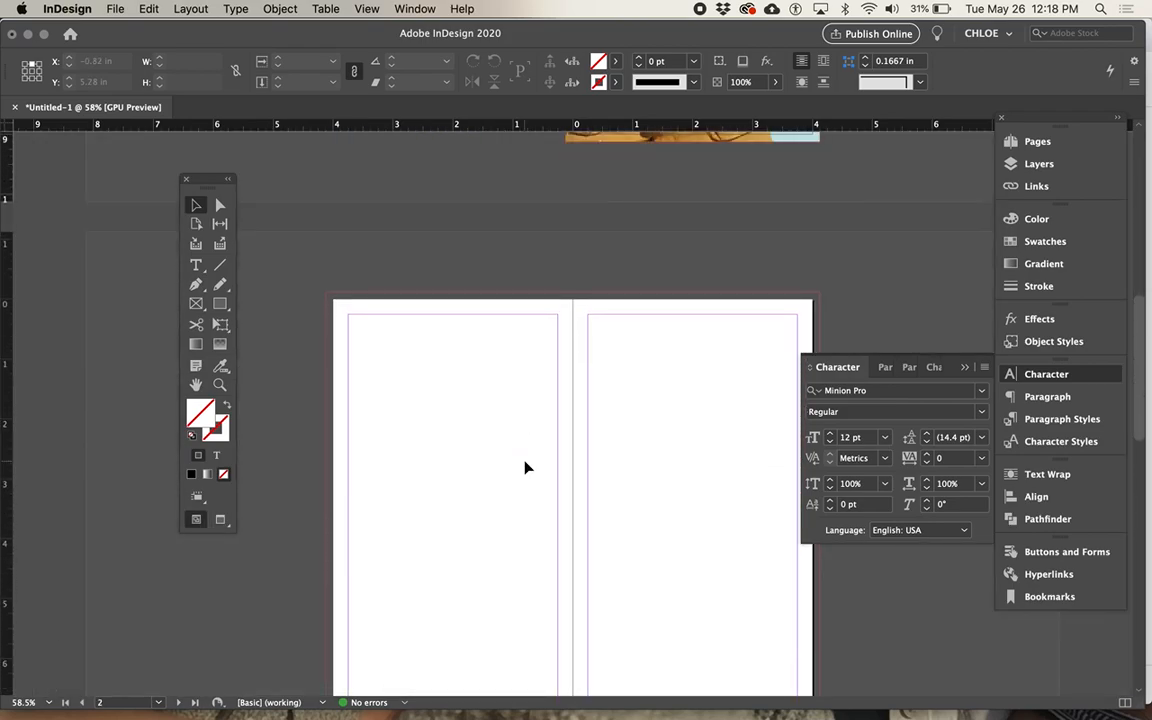
Look through the paragraph styles and character styles, and check which style and type options are available to show in the workspace
{"action": "left_click", "coordinate": [1067, 377]}
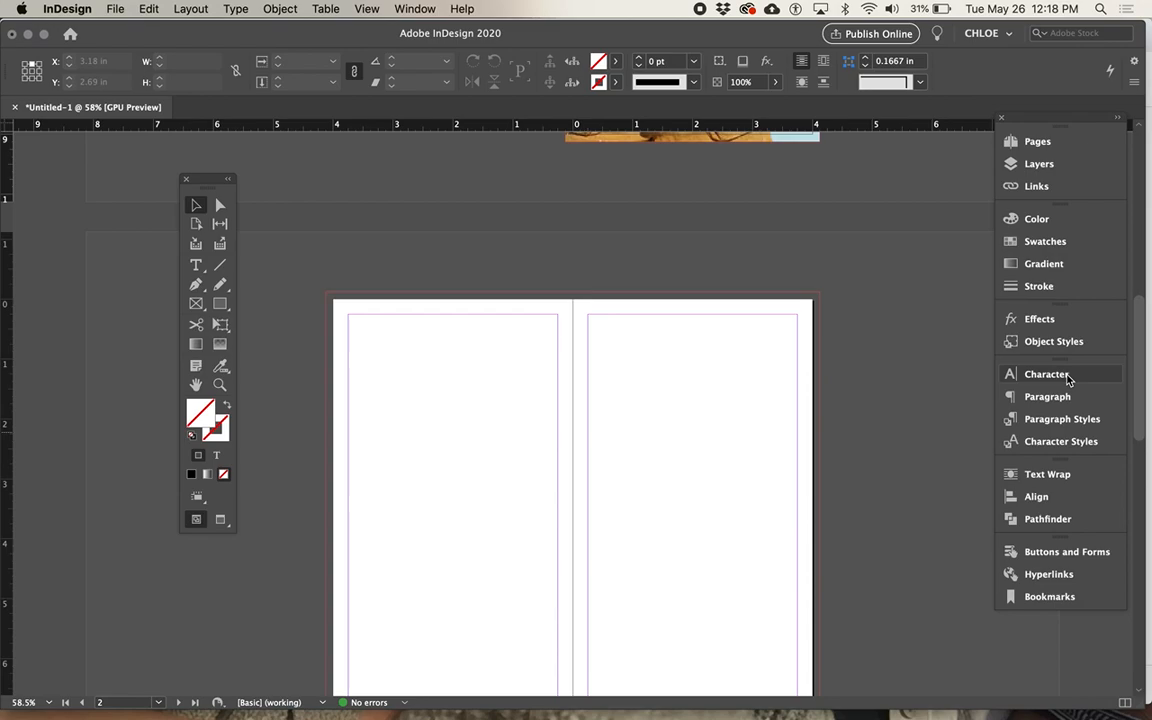
{"action": "left_click", "coordinate": [1059, 422]}
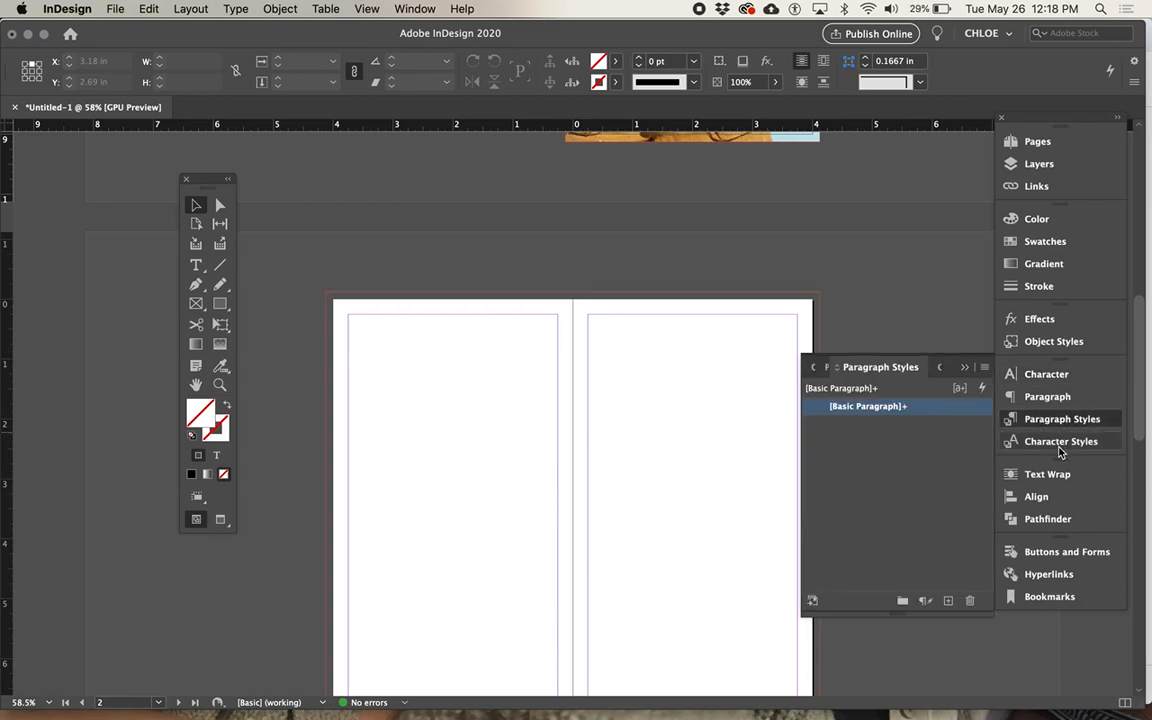
{"action": "left_click", "coordinate": [1005, 443]}
{"action": "left_click", "coordinate": [415, 9]}
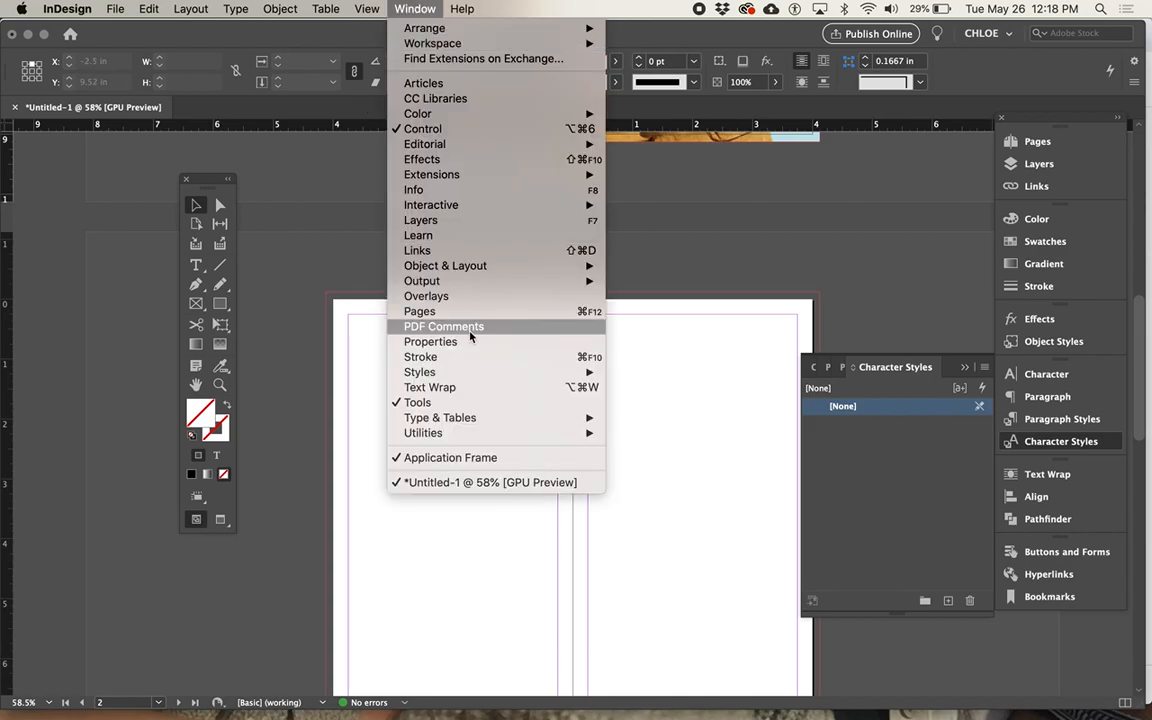
{"action": "mouse_move", "coordinate": [472, 374]}
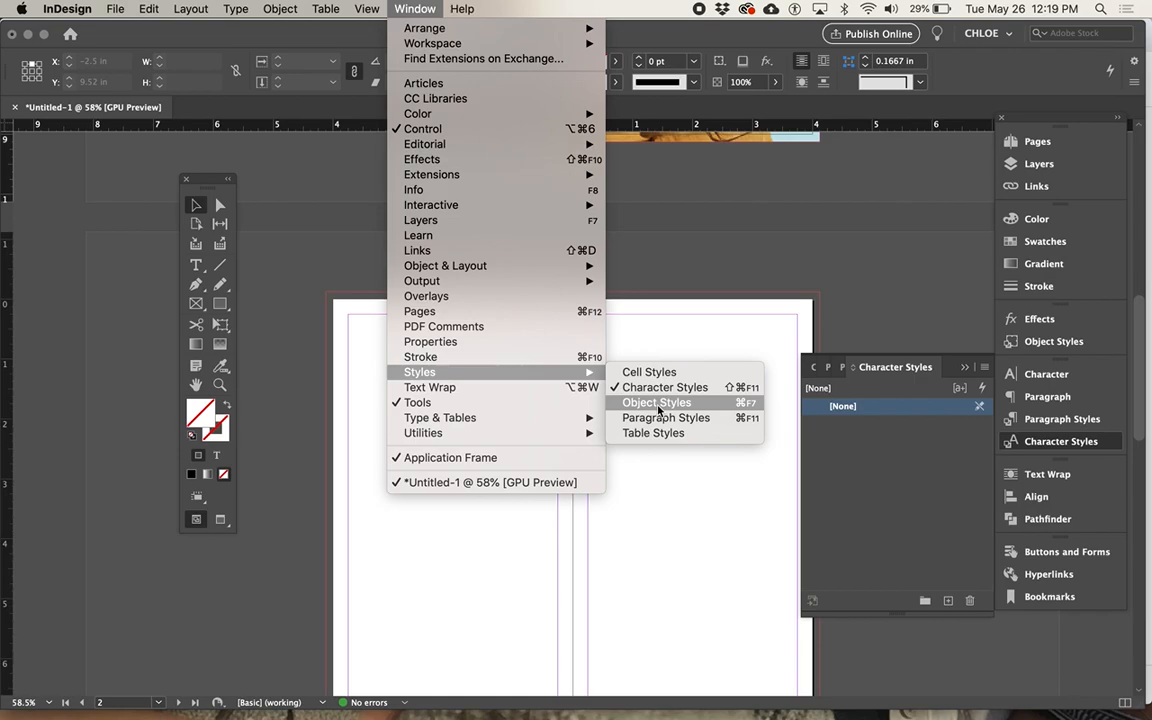
{"action": "mouse_move", "coordinate": [585, 418]}
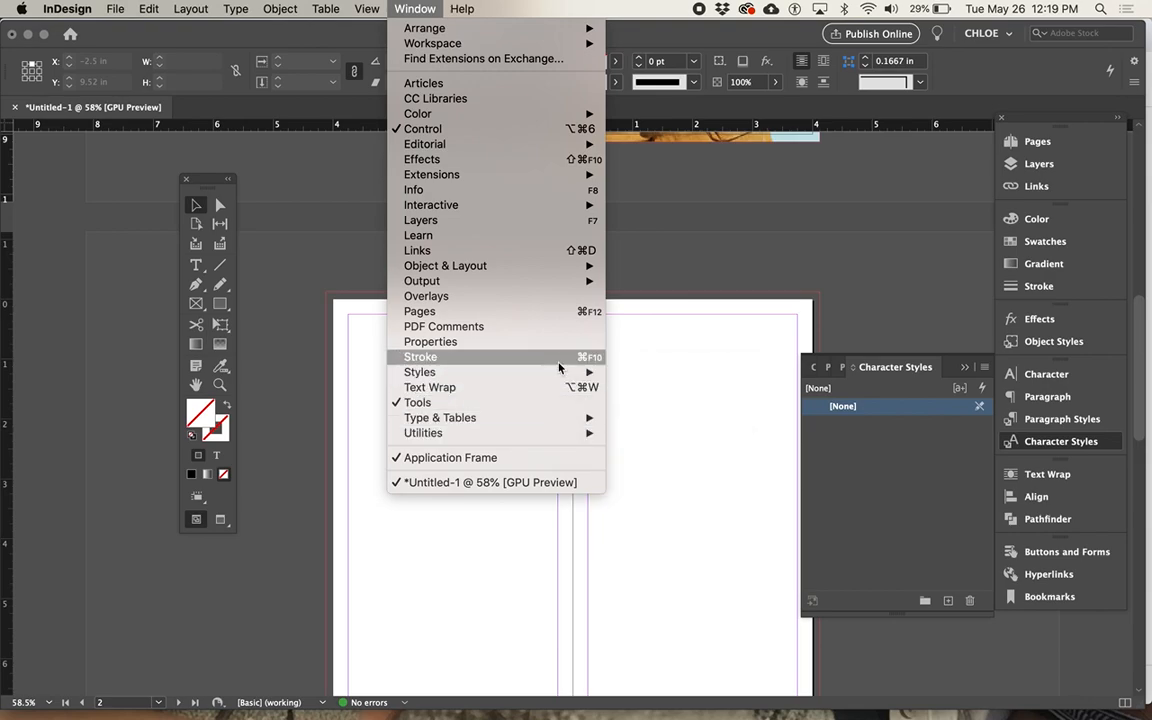
{"action": "mouse_move", "coordinate": [547, 416]}
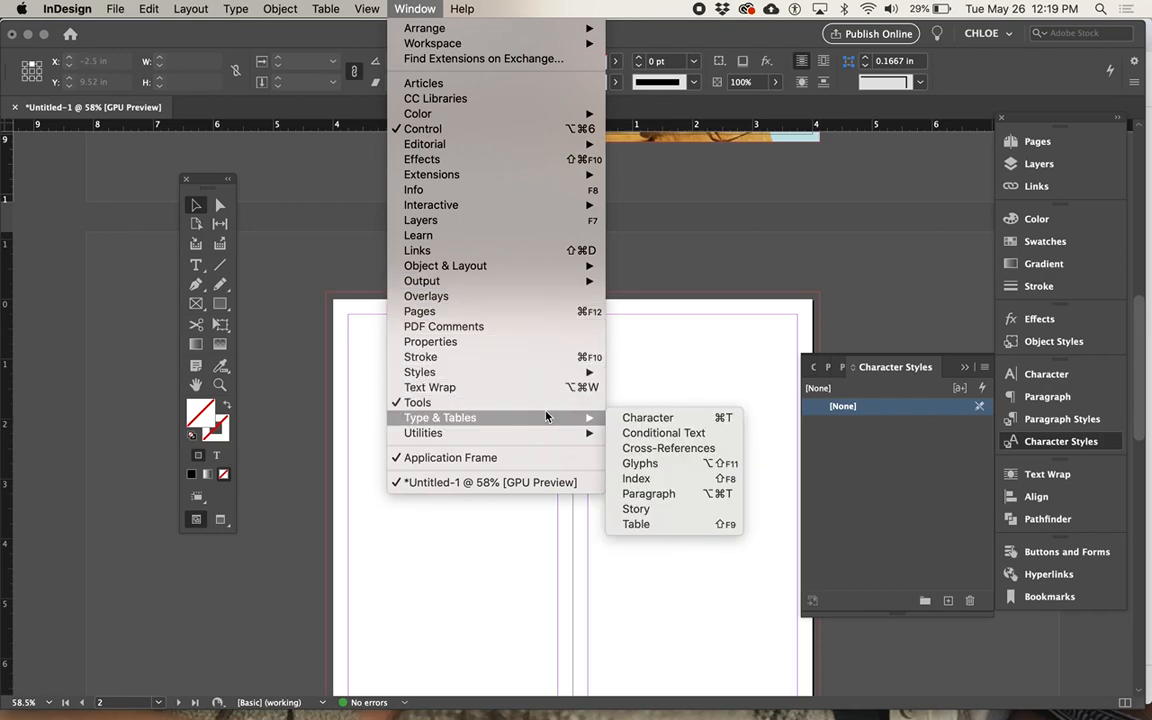
Compare the document's paragraph styles with its character styles, and look up where both sets of styles can be opened
{"action": "left_click", "coordinate": [1091, 422]}
{"action": "left_click", "coordinate": [1091, 419]}
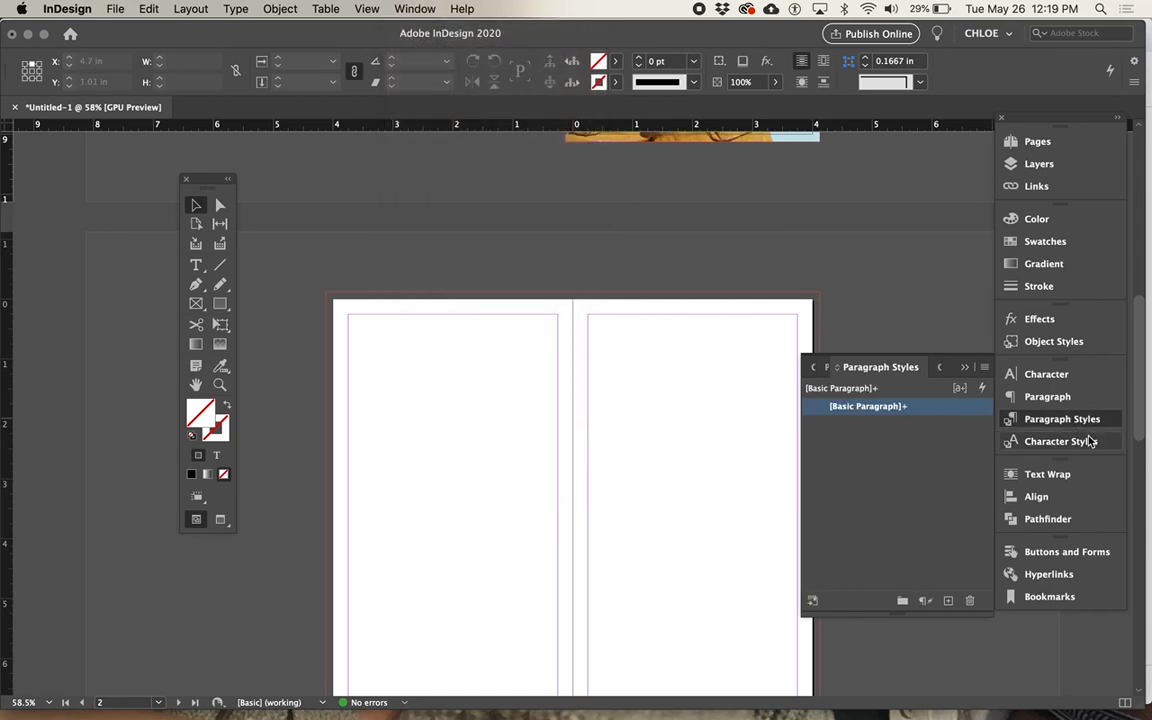
{"action": "left_click", "coordinate": [1091, 441]}
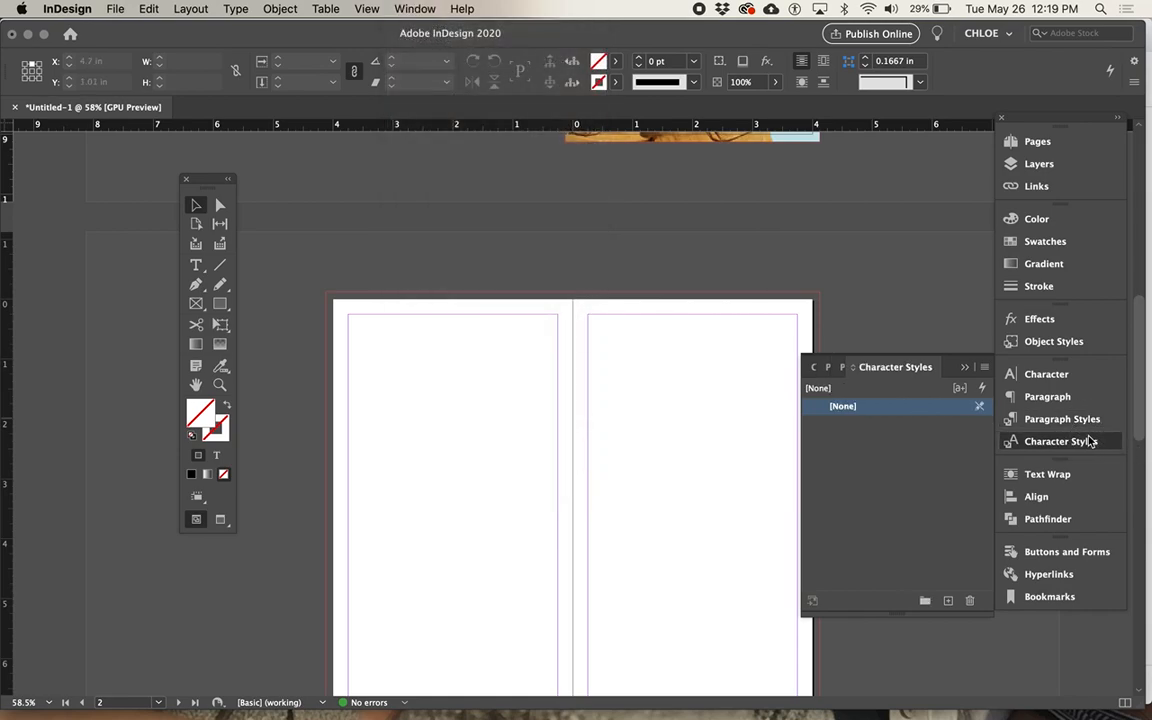
{"action": "left_click", "coordinate": [417, 8]}
{"action": "mouse_move", "coordinate": [496, 419]}
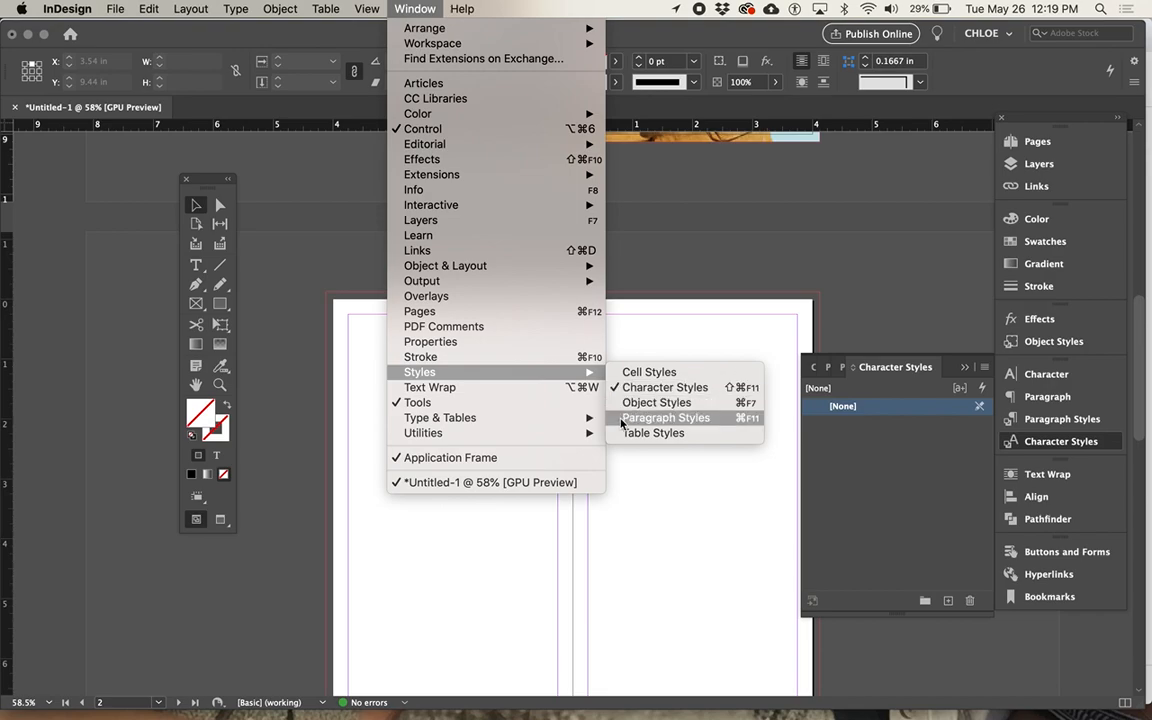
{"action": "left_click", "coordinate": [1100, 428]}
{"action": "left_click", "coordinate": [1099, 421]}
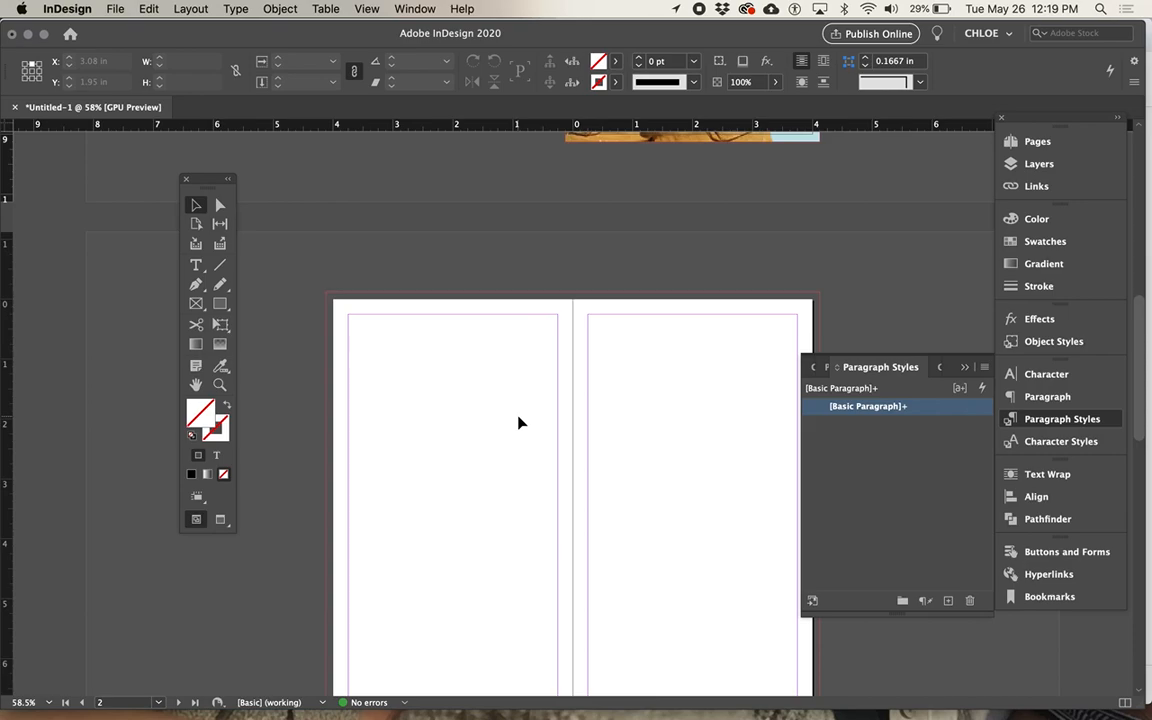
{"action": "left_click", "coordinate": [1079, 448]}
{"action": "left_click", "coordinate": [1075, 426]}
Activate the Type tool and display the spread of pages 2-3
{"action": "left_click", "coordinate": [196, 266]}
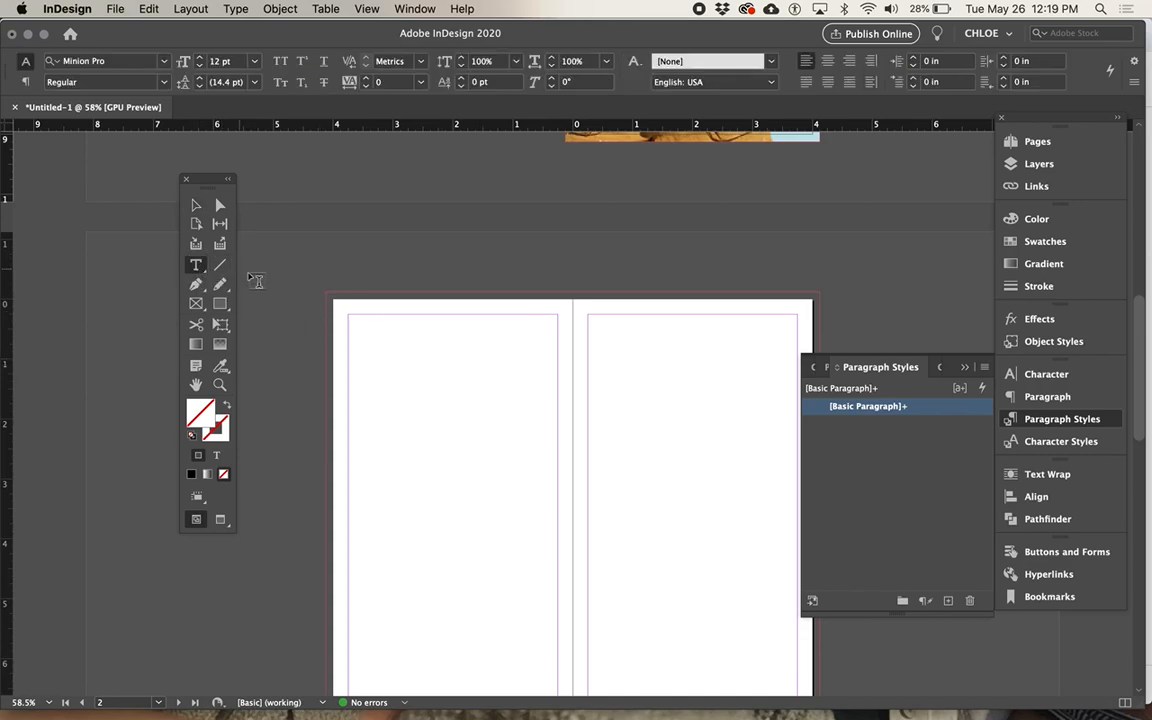
{"action": "scroll", "coordinate": [350, 290], "scroll_direction": "down", "scroll_amount": 5}
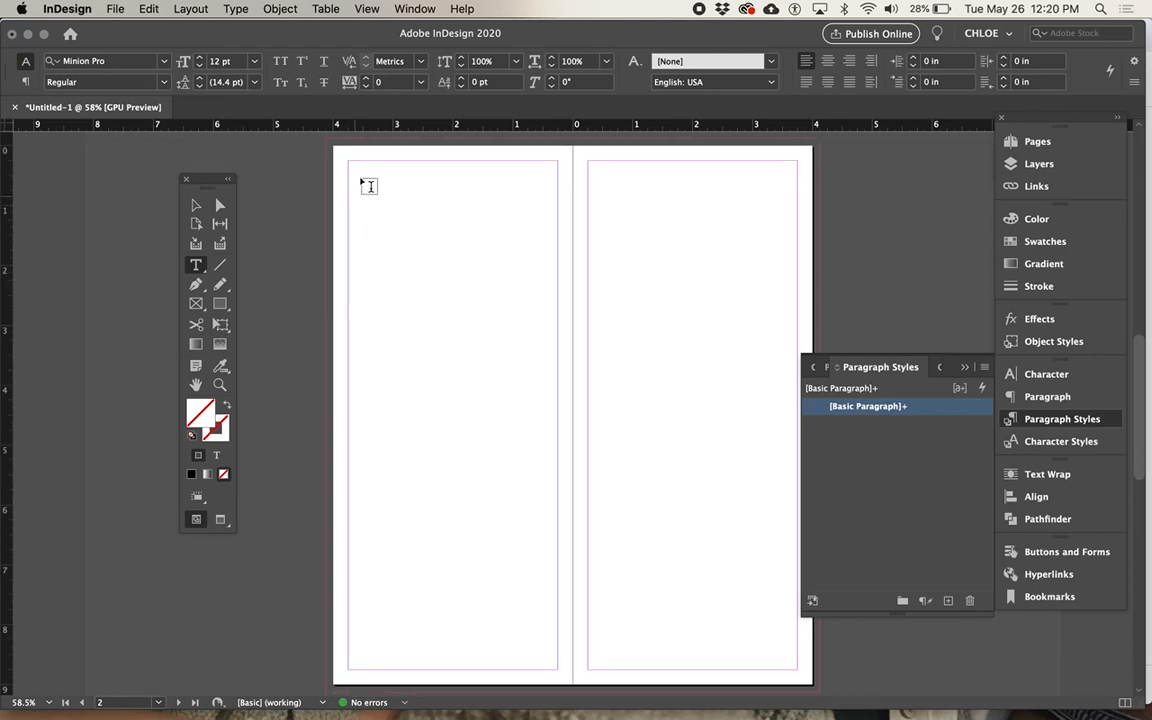
{"action": "left_click", "coordinate": [1037, 141]}
{"action": "double_click", "coordinate": [932, 270]}
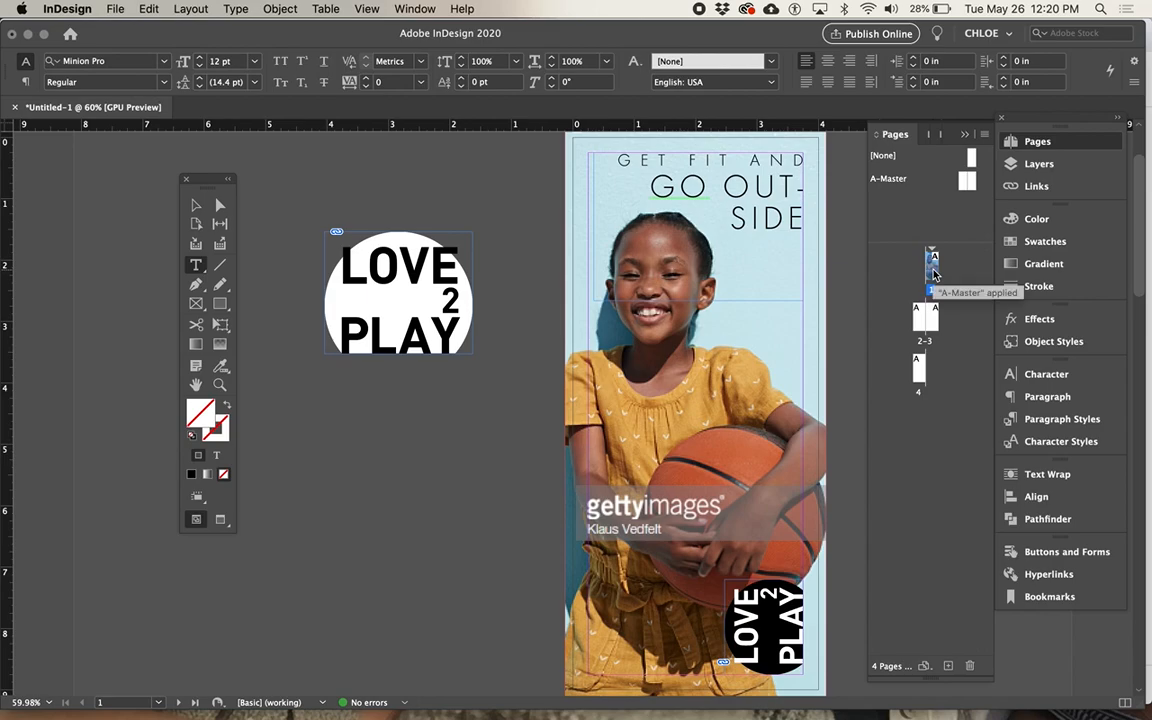
{"action": "double_click", "coordinate": [925, 316]}
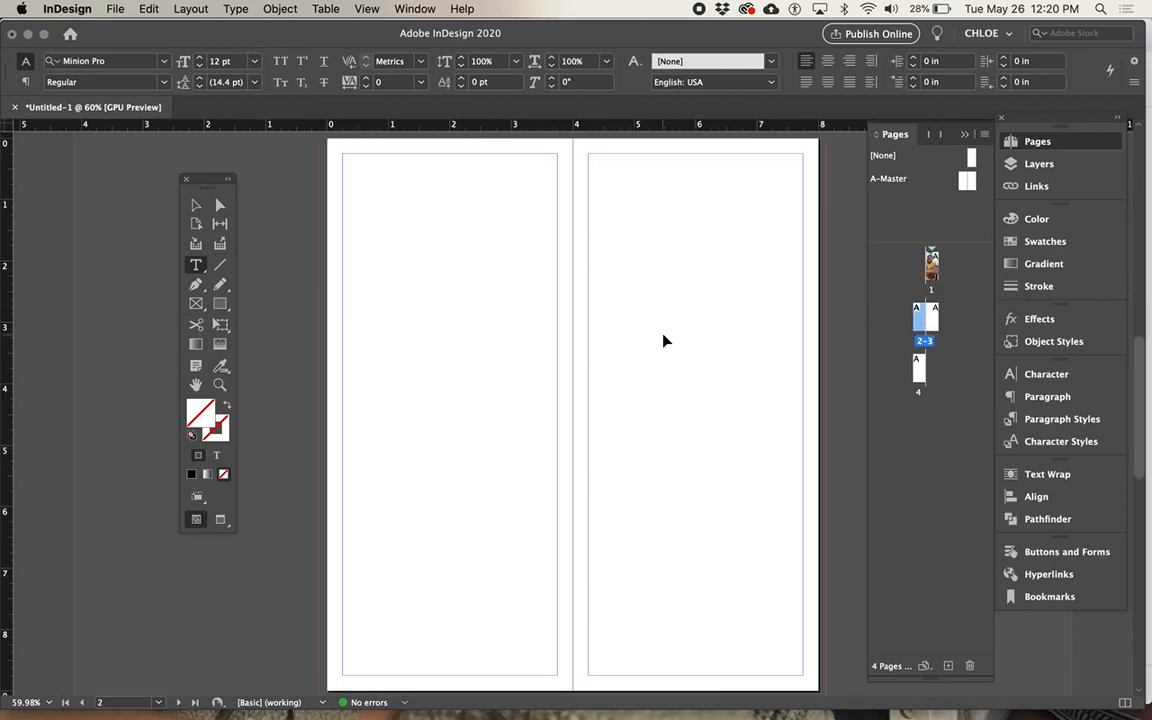
Check the Centre Spread copy in the Chrome copy deck, and draw an InDesign text frame filling page 2's margins
{"action": "key", "text": "super+Tab"}
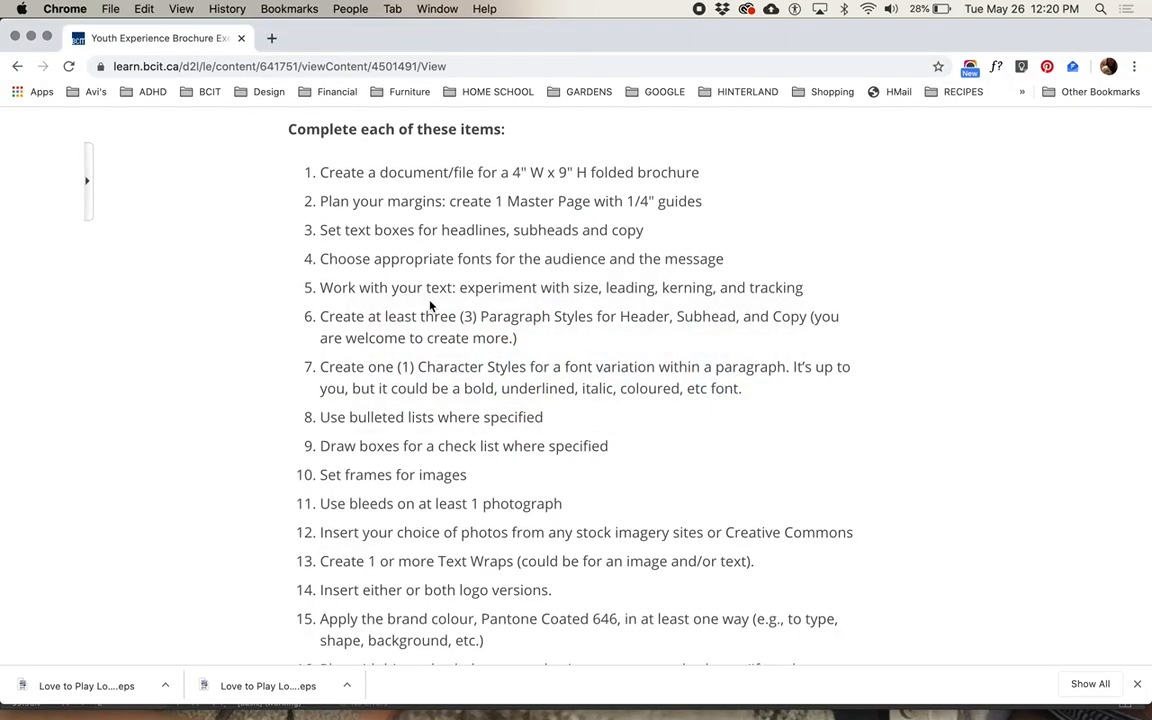
{"action": "scroll", "coordinate": [430, 305], "scroll_direction": "down", "scroll_amount": 10}
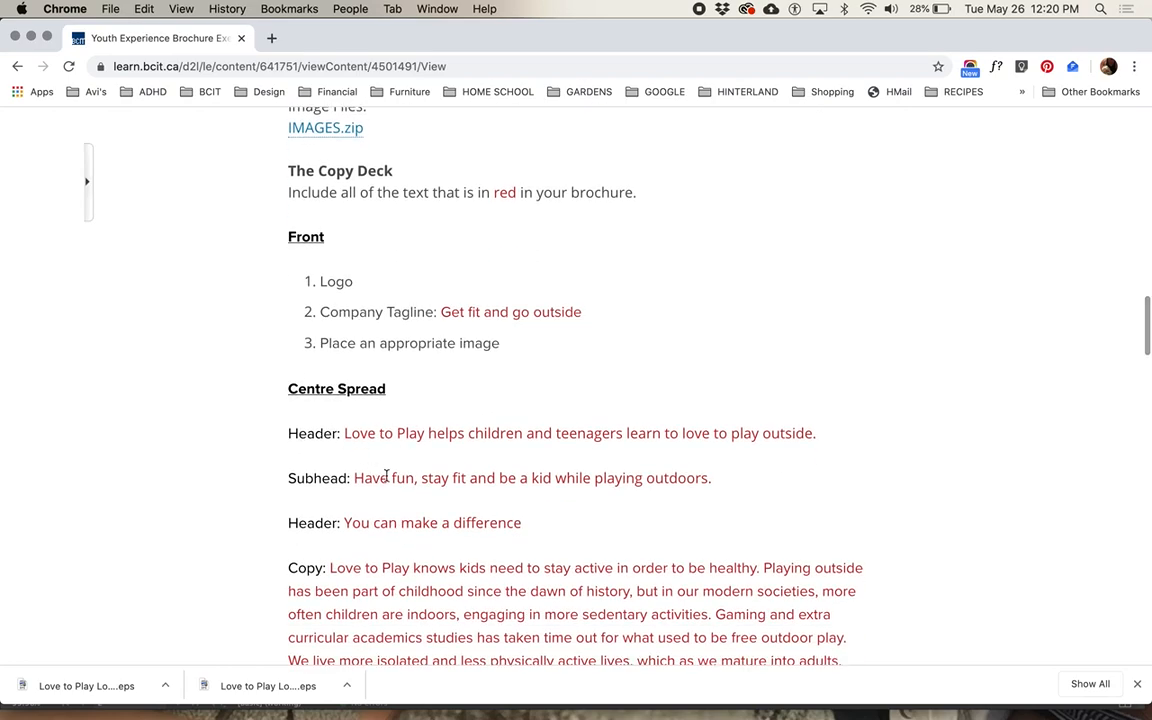
{"action": "key", "text": "super+Tab"}
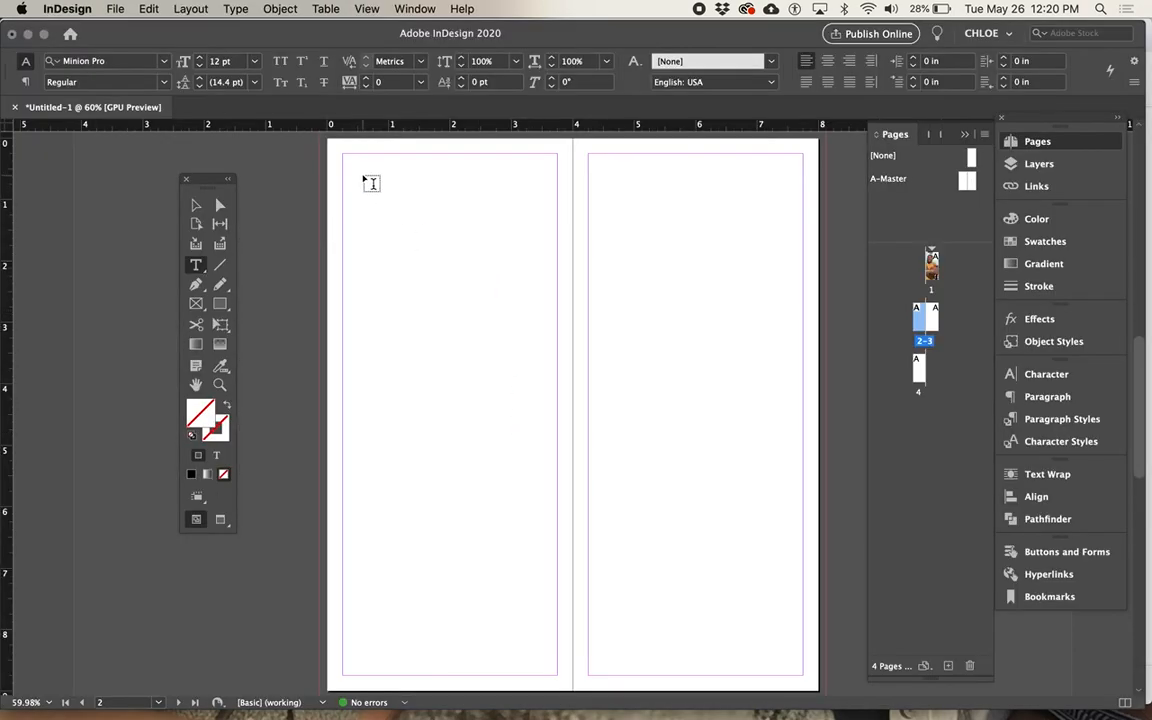
{"action": "left_click_drag", "start_coordinate": [343, 154], "coordinate": [557, 677]}
{"action": "key", "text": "Escape"}
Copy the header "Love to Play helps children and teenagers learn to love to play outside." from Chrome into InDesign's page 2 text frame
{"action": "key", "text": "super+Tab"}
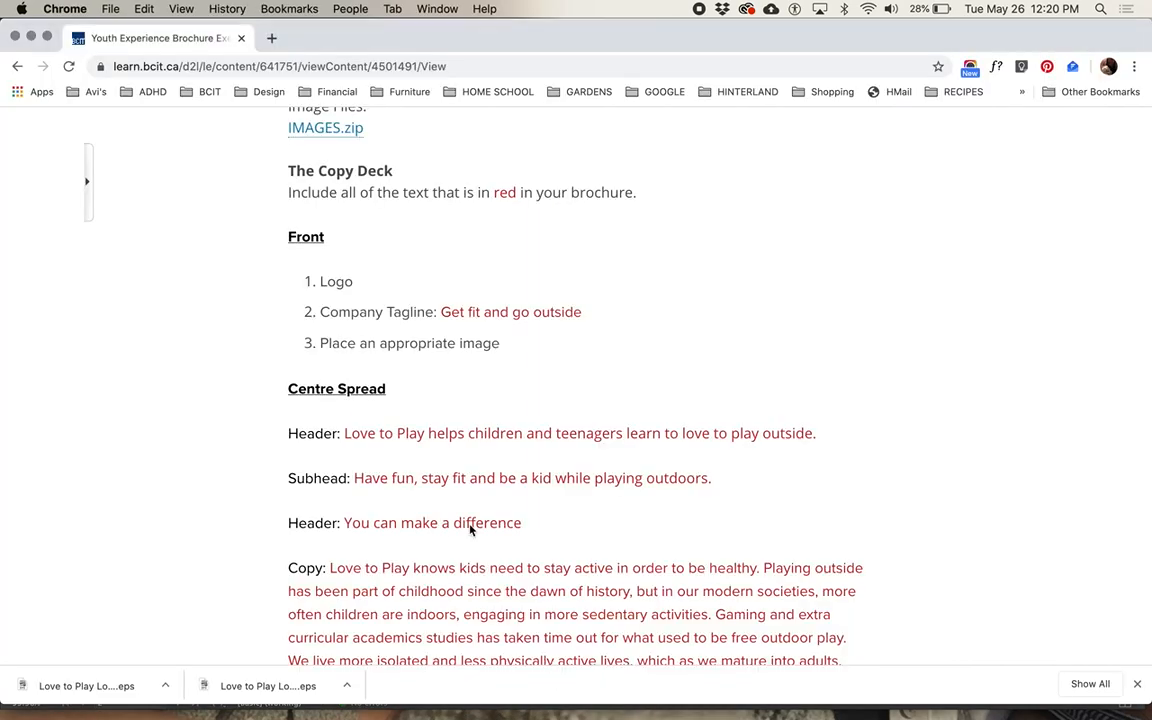
{"action": "left_click_drag", "start_coordinate": [345, 433], "coordinate": [816, 428]}
{"action": "key", "text": "super+c"}
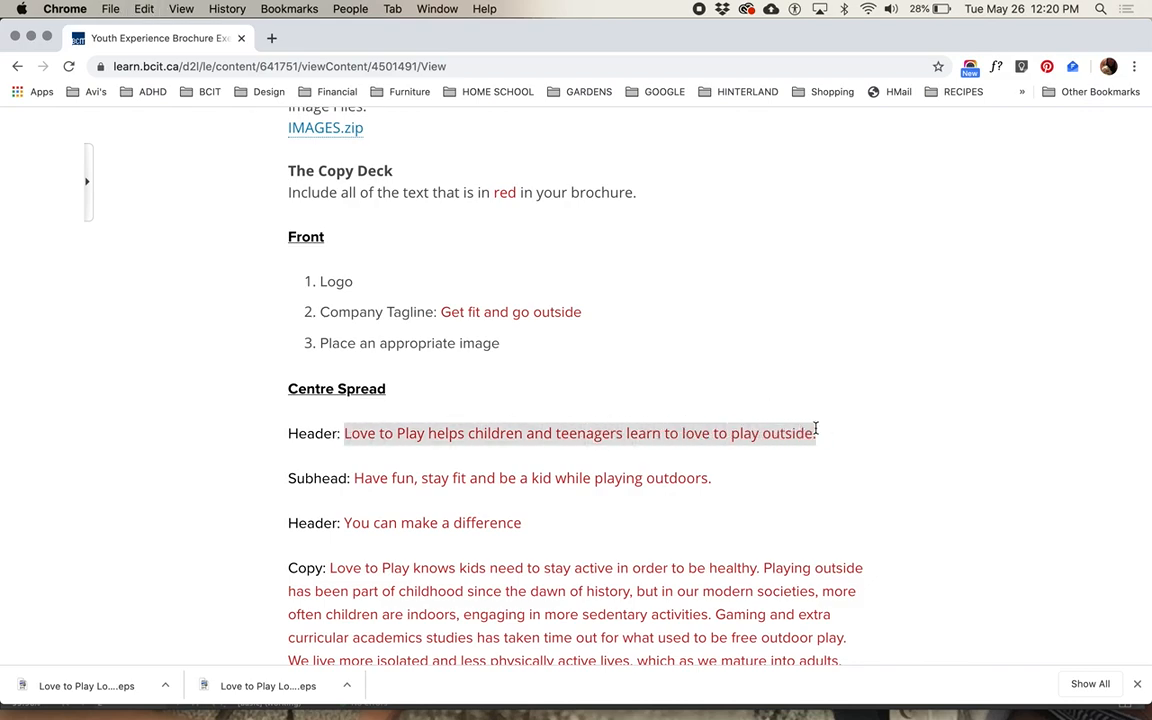
{"action": "key", "text": "super+Tab"}
{"action": "key", "text": "super+v"}
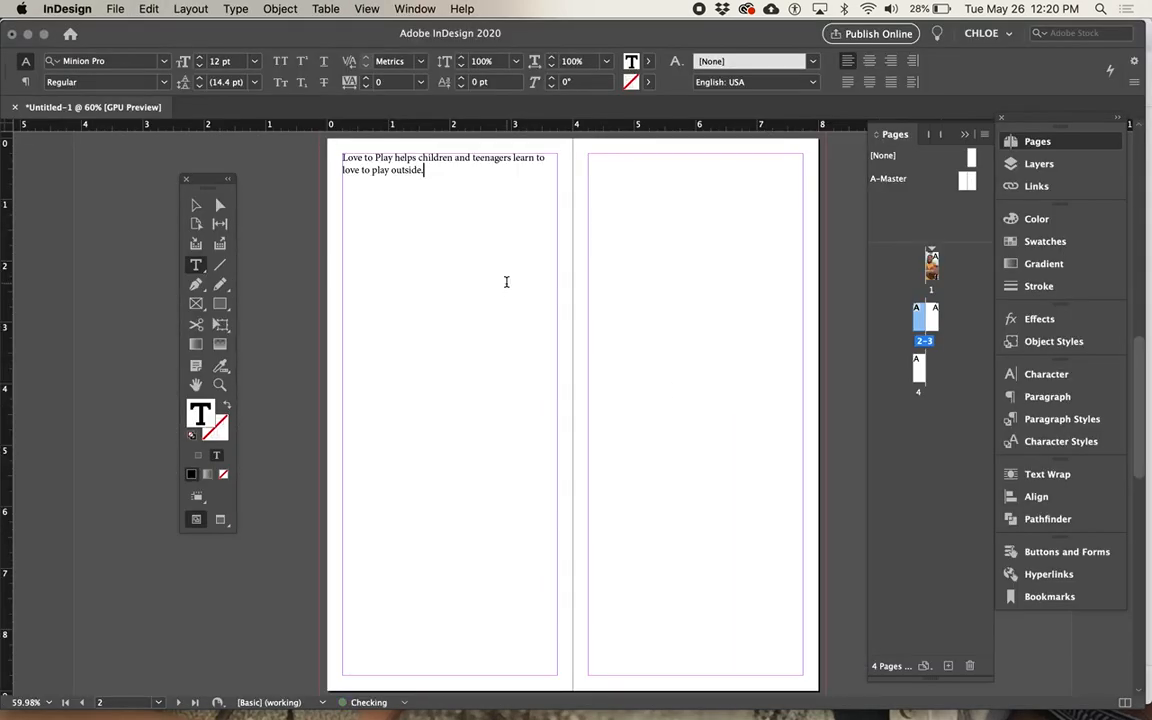
Copy the subhead "Have fun, stay fit and be a kid while playing outdoors." from Chrome into a new line below the InDesign header
{"action": "key", "text": "super+Tab"}
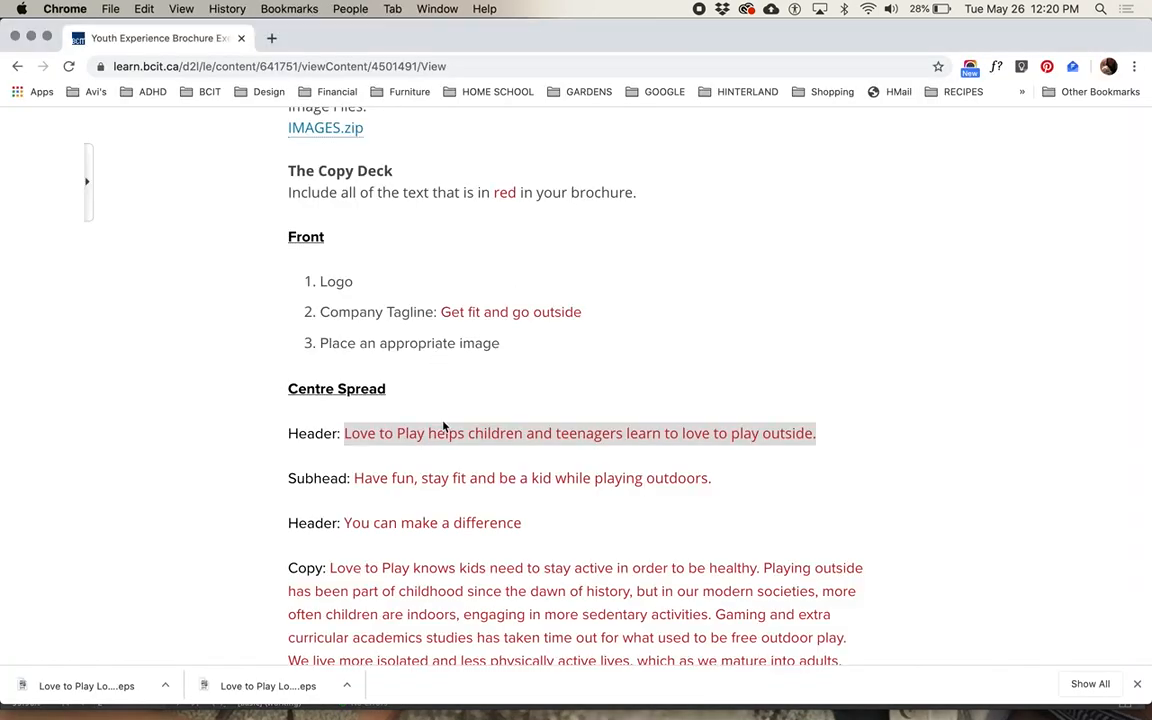
{"action": "left_click_drag", "start_coordinate": [355, 478], "coordinate": [716, 474]}
{"action": "key", "text": "super+c"}
{"action": "key", "text": "super+Tab"}
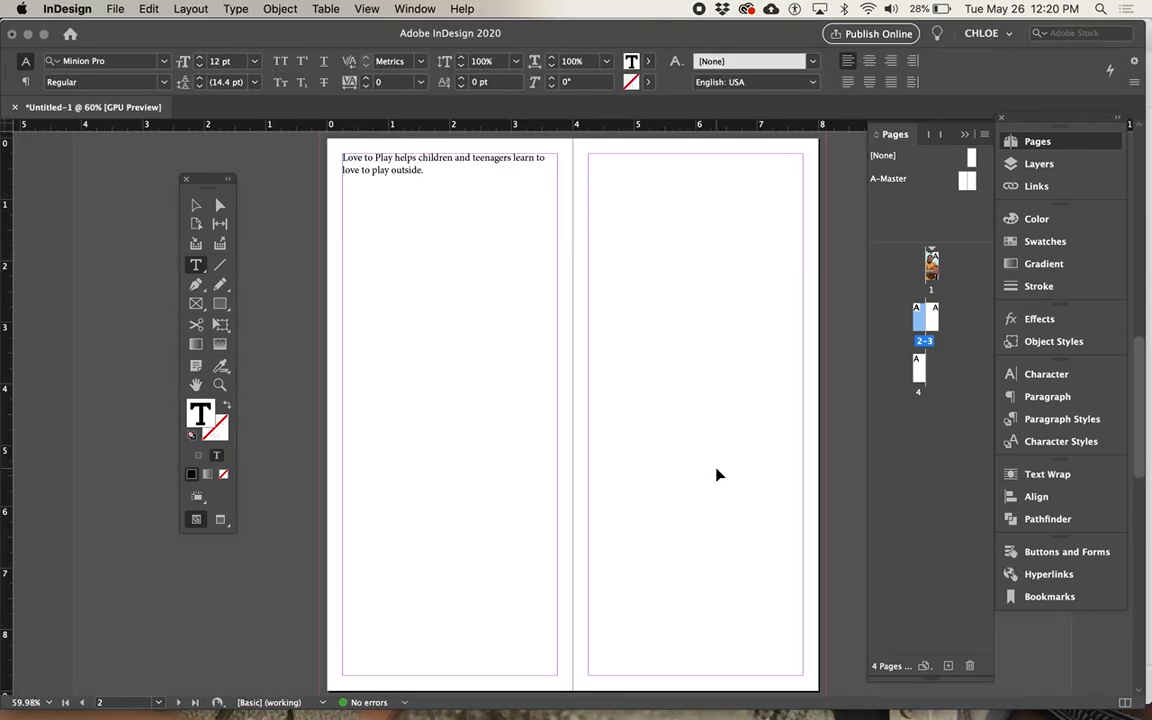
{"action": "key", "text": "super+v"}
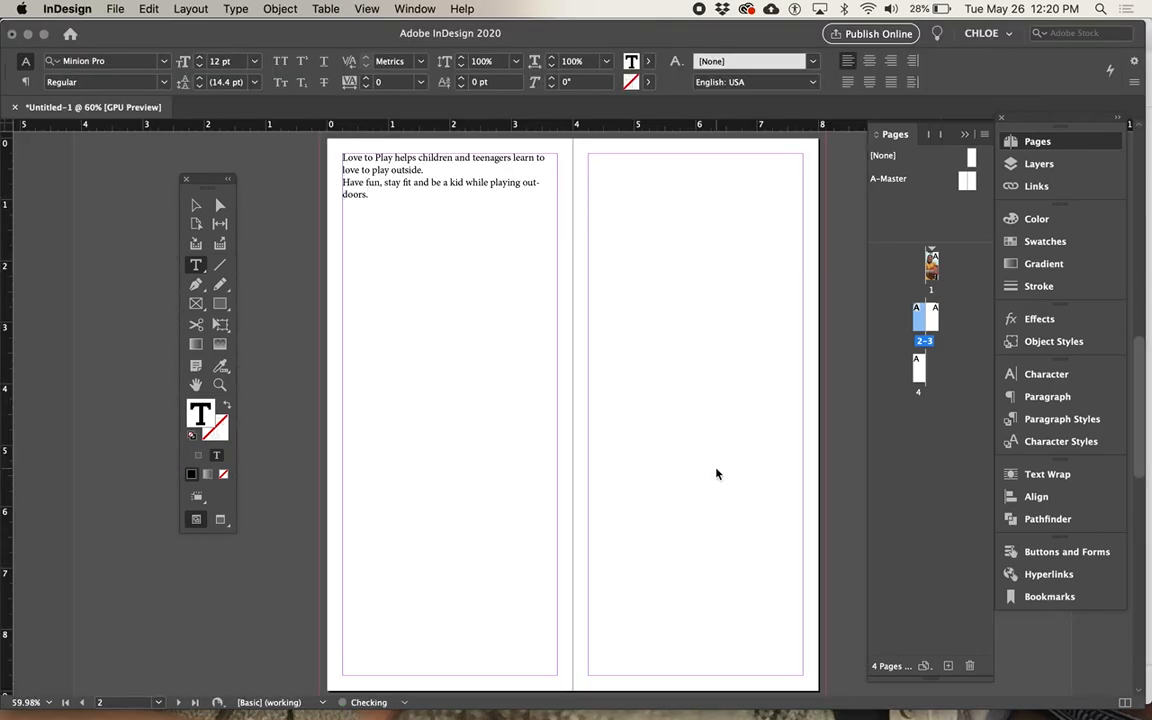
Copy the second header "You can make a difference" from Chrome and add it below the subhead in the InDesign text frame
{"action": "key", "text": "super+Tab"}
{"action": "left_click_drag", "start_coordinate": [345, 523], "coordinate": [530, 527]}
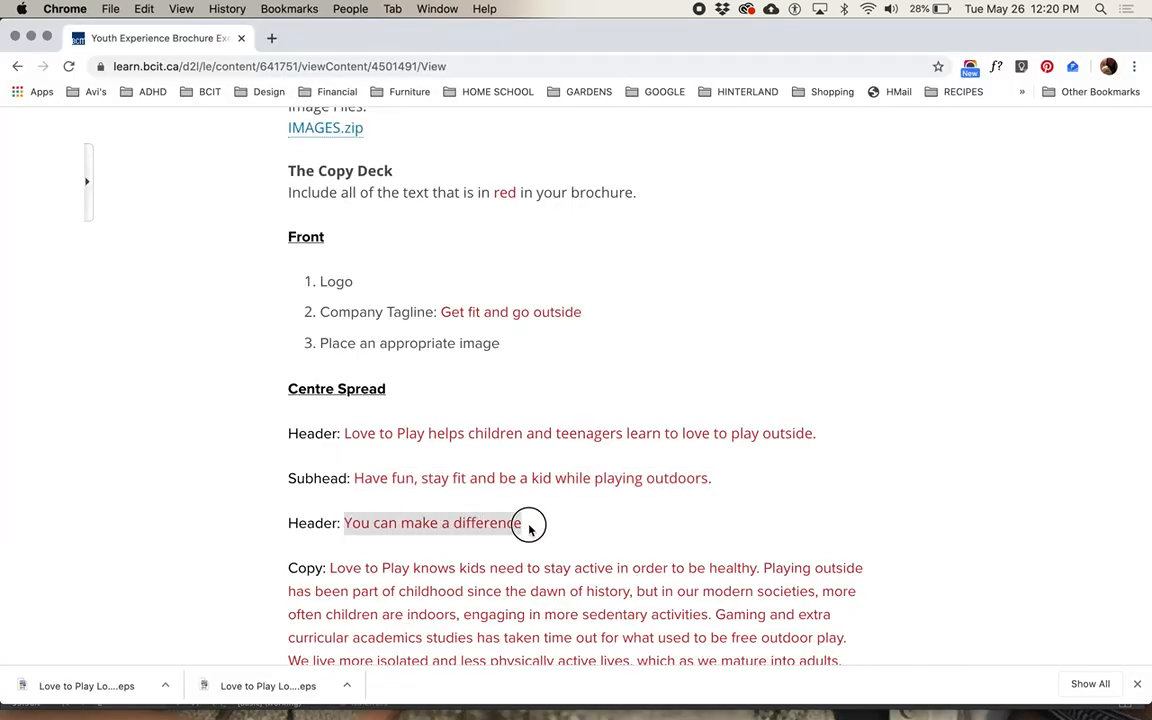
{"action": "key", "text": "super+c"}
{"action": "key", "text": "super+Tab"}
{"action": "key", "text": "super+v"}
{"action": "key", "text": "Return"}
{"action": "key", "text": "BackSpace"}
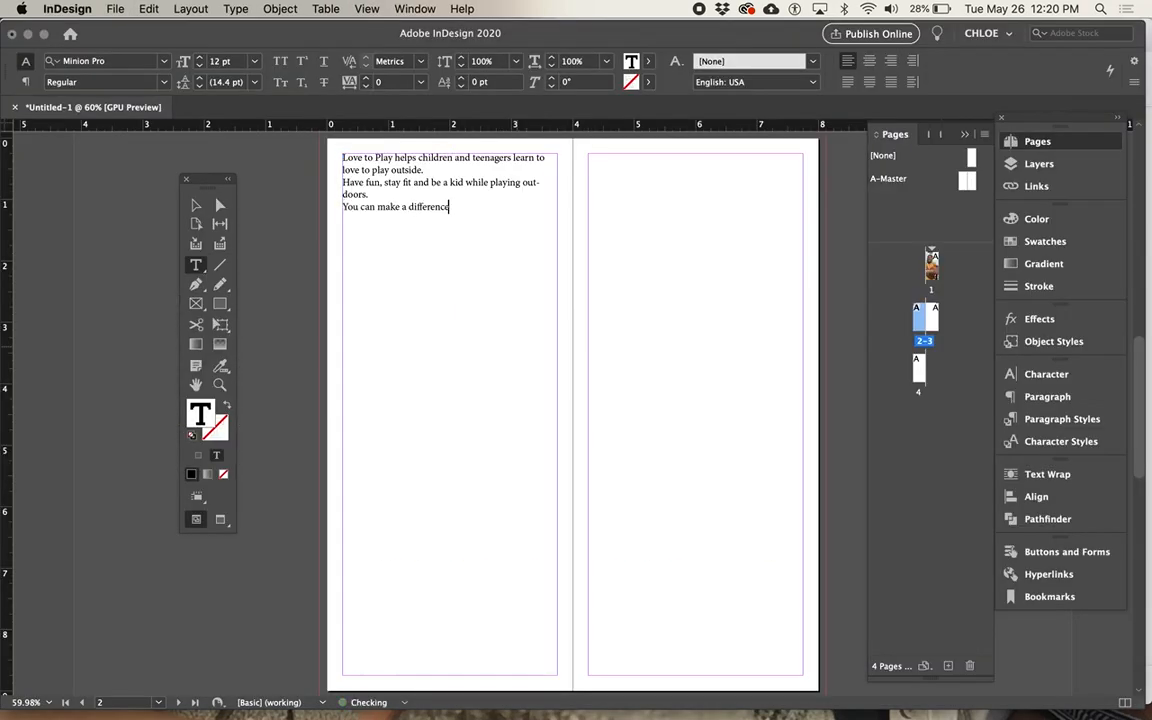
Copy the two body paragraphs starting "Love to Play knows kids need to stay active" from Chrome into InDesign below the second header
{"action": "key", "text": "super+Tab"}
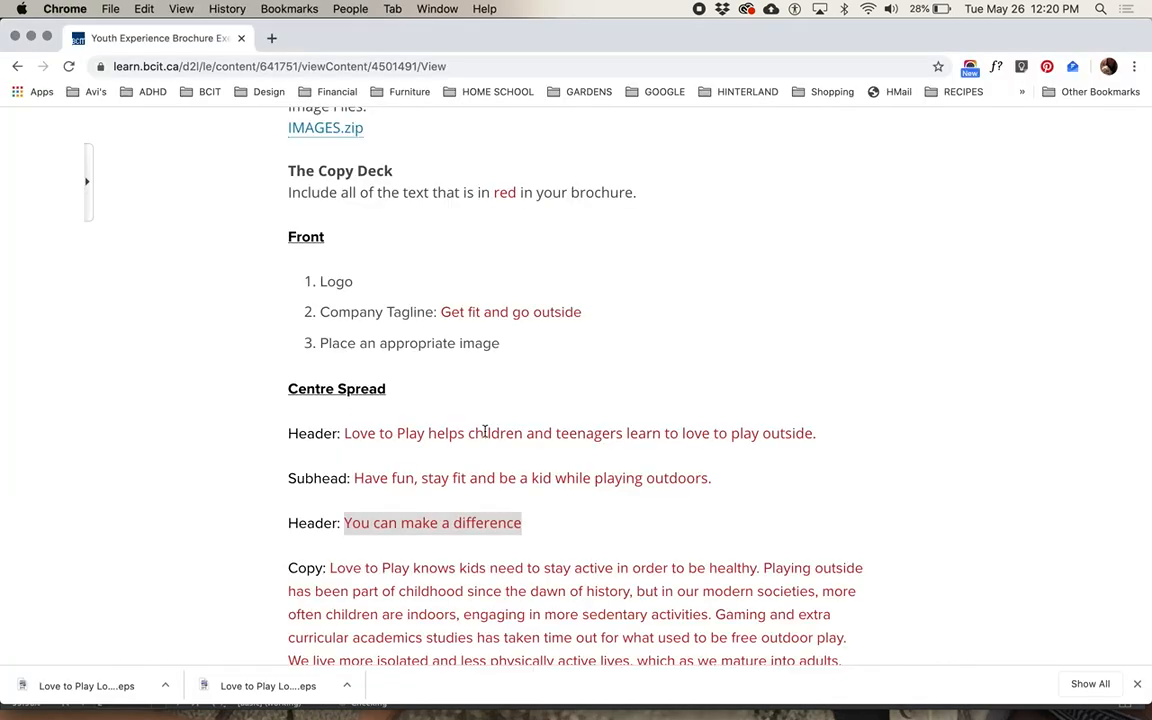
{"action": "scroll", "coordinate": [370, 490], "scroll_direction": "down", "scroll_amount": 3}
{"action": "left_click_drag", "start_coordinate": [331, 438], "coordinate": [466, 452]}
{"action": "key", "text": "super+c"}
{"action": "key", "text": "super+Tab"}
{"action": "key", "text": "super+v"}
Review the remaining Centre Spread subheads, copy and bullet list in the Chrome copy deck
{"action": "key", "text": "super+Tab"}
{"action": "scroll", "coordinate": [535, 466], "scroll_direction": "down", "scroll_amount": 5}
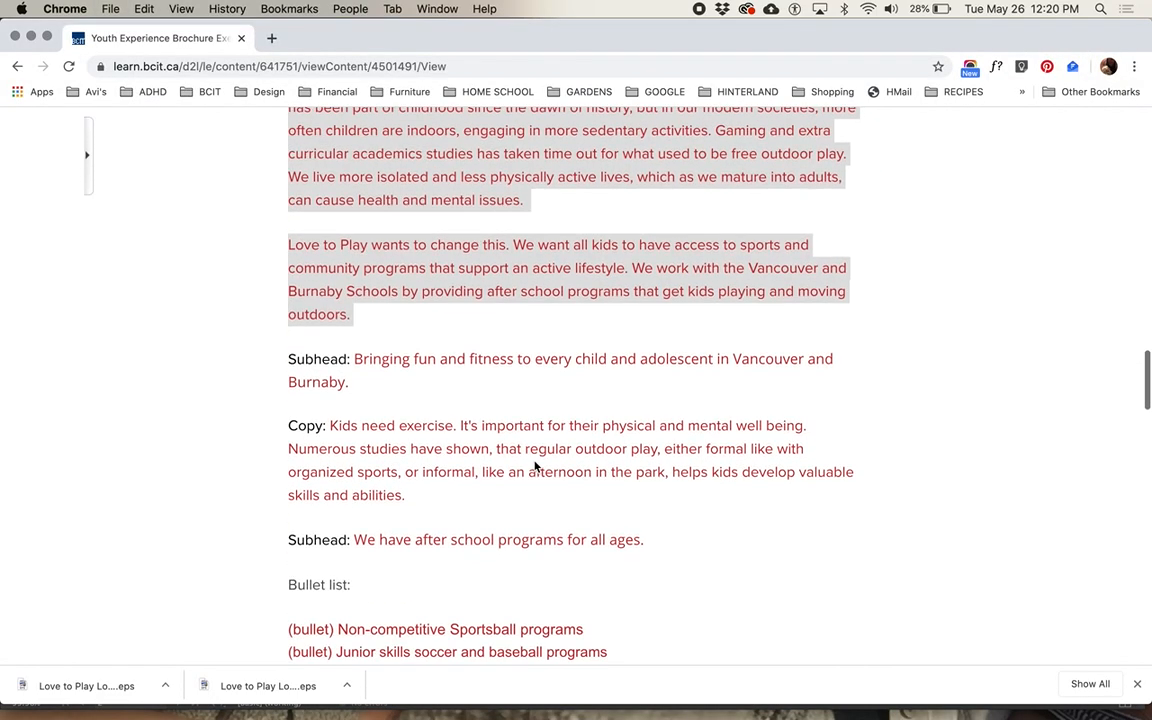
{"action": "scroll", "coordinate": [535, 466], "scroll_direction": "down", "scroll_amount": 6}
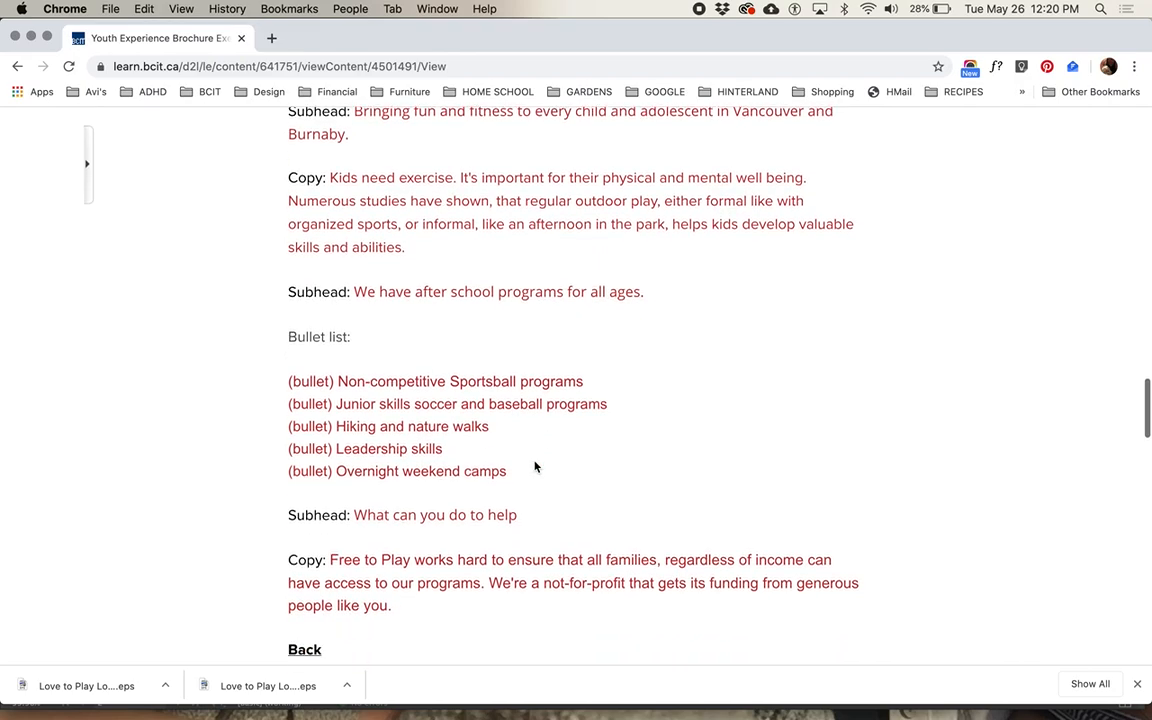
{"action": "scroll", "coordinate": [535, 466], "scroll_direction": "up", "scroll_amount": 4}
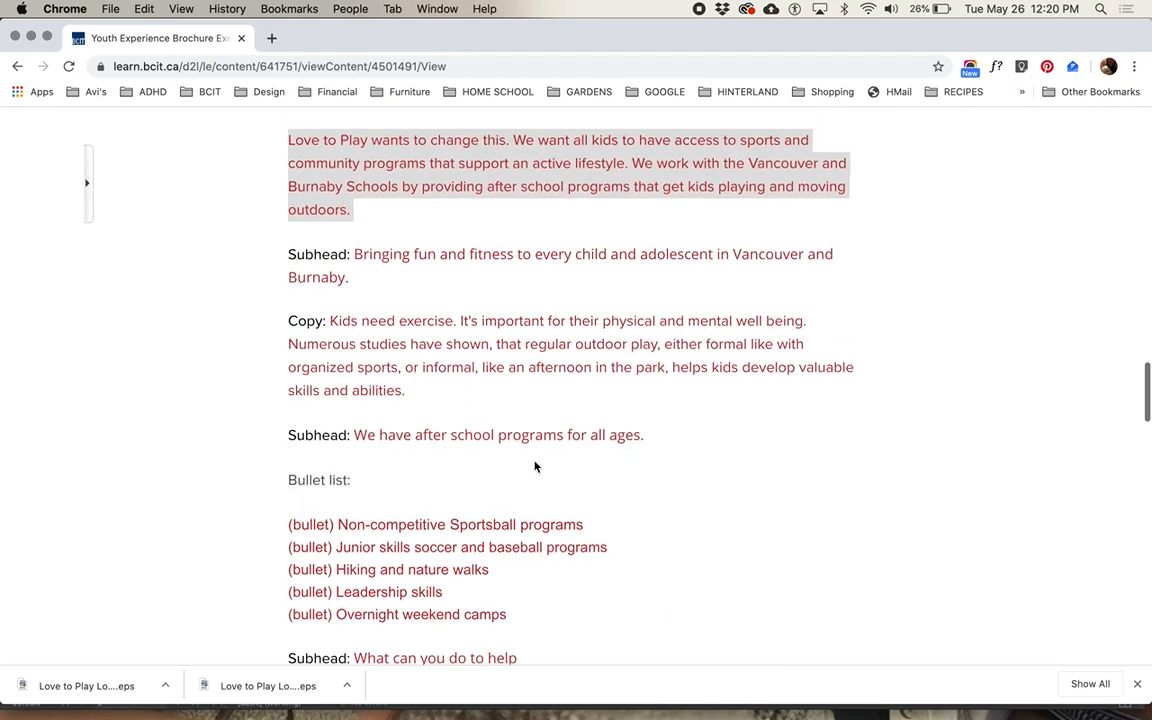
{"action": "scroll", "coordinate": [535, 466], "scroll_direction": "up", "scroll_amount": 1}
{"action": "scroll", "coordinate": [378, 360], "scroll_direction": "down", "scroll_amount": 1}
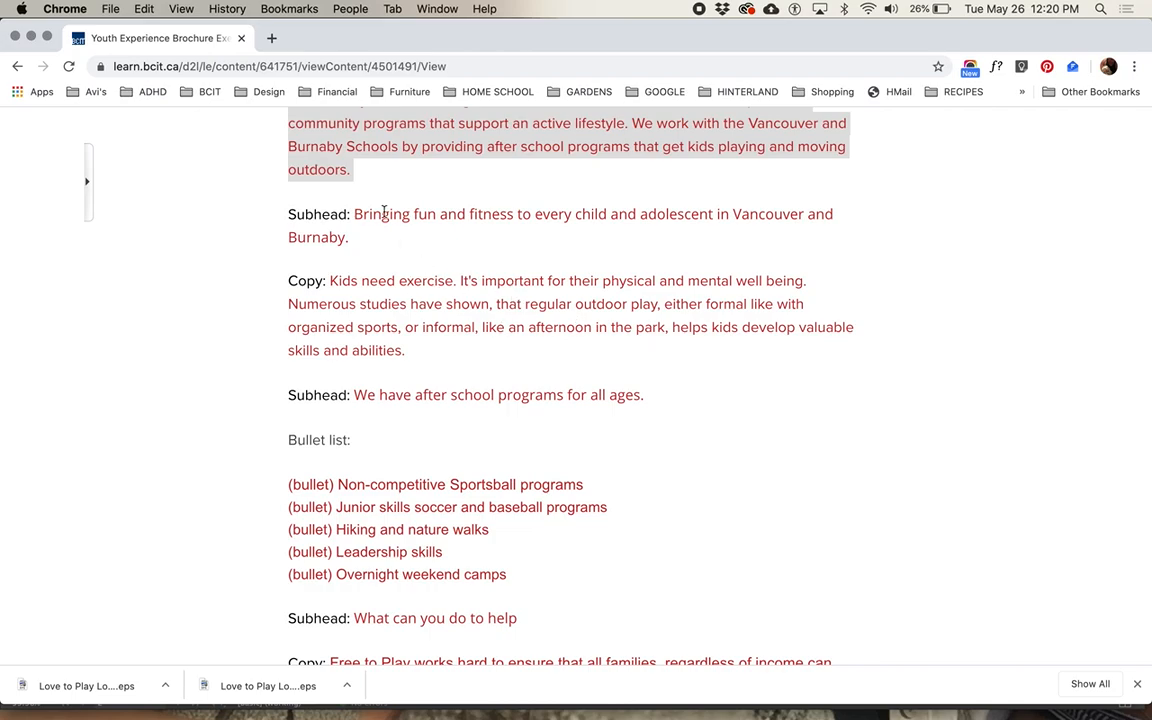
Switch to InDesign and draw a text frame filling the margins of page 3
{"action": "key", "text": "super+Tab"}
{"action": "left_click", "coordinate": [196, 266]}
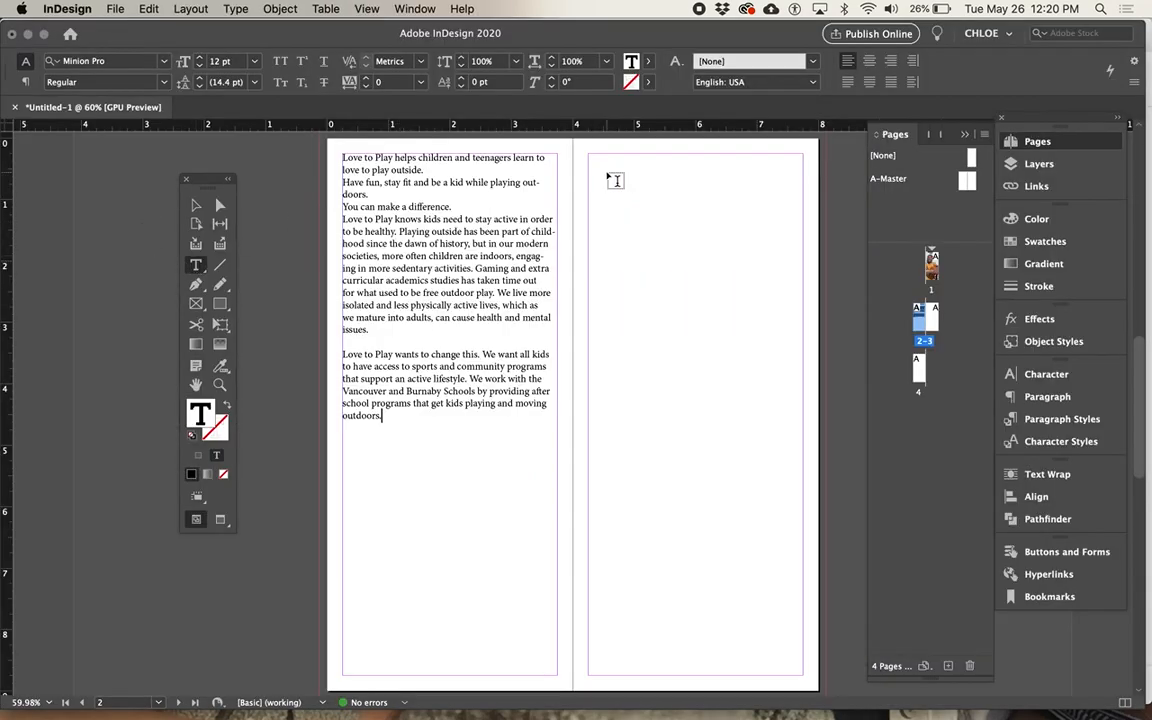
{"action": "left_click_drag", "start_coordinate": [590, 155], "coordinate": [805, 678]}
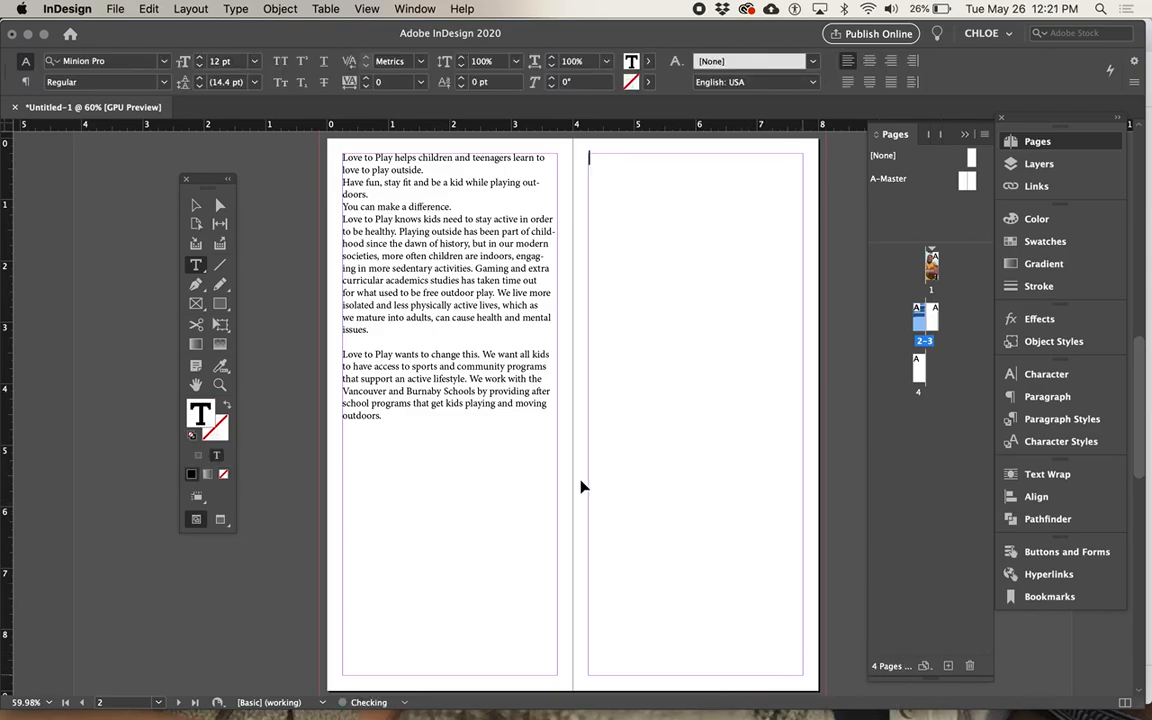
Copy the subhead "Bringing fun and fitness to every child and adolescent in Vancouver and Burnaby." from Chrome into the empty InDesign text frame on page 3
{"action": "key", "text": "super+Tab"}
{"action": "left_click", "coordinate": [350, 215]}
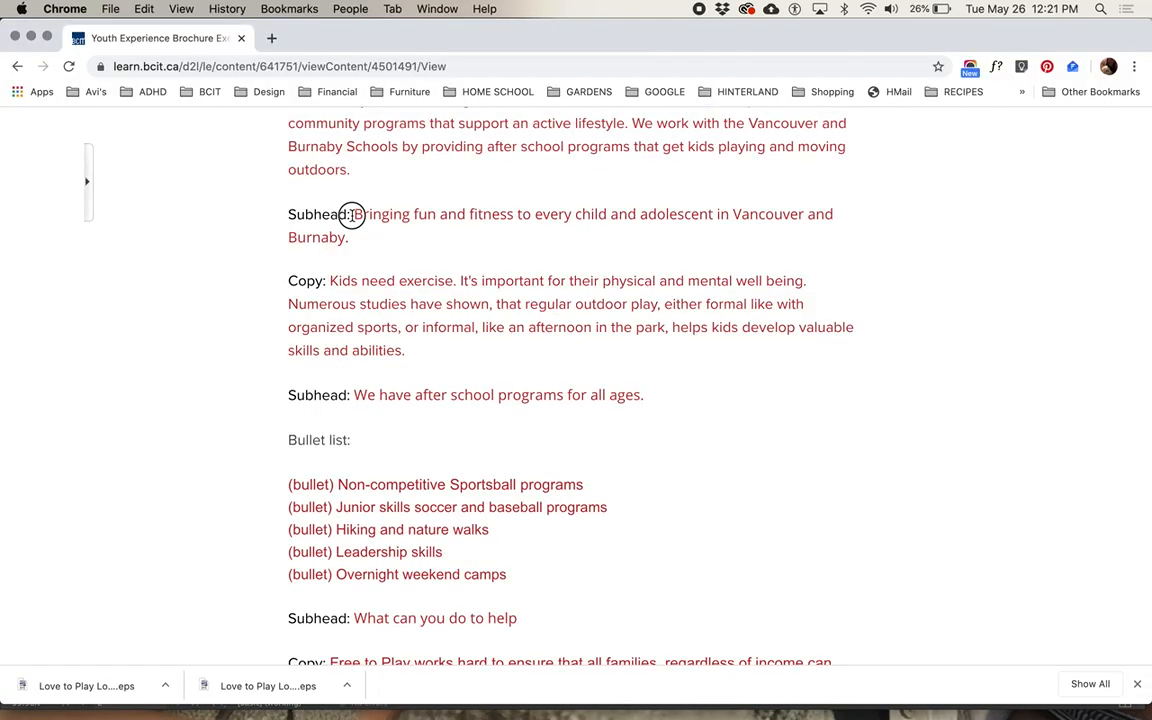
{"action": "left_click_drag", "start_coordinate": [353, 212], "coordinate": [365, 237]}
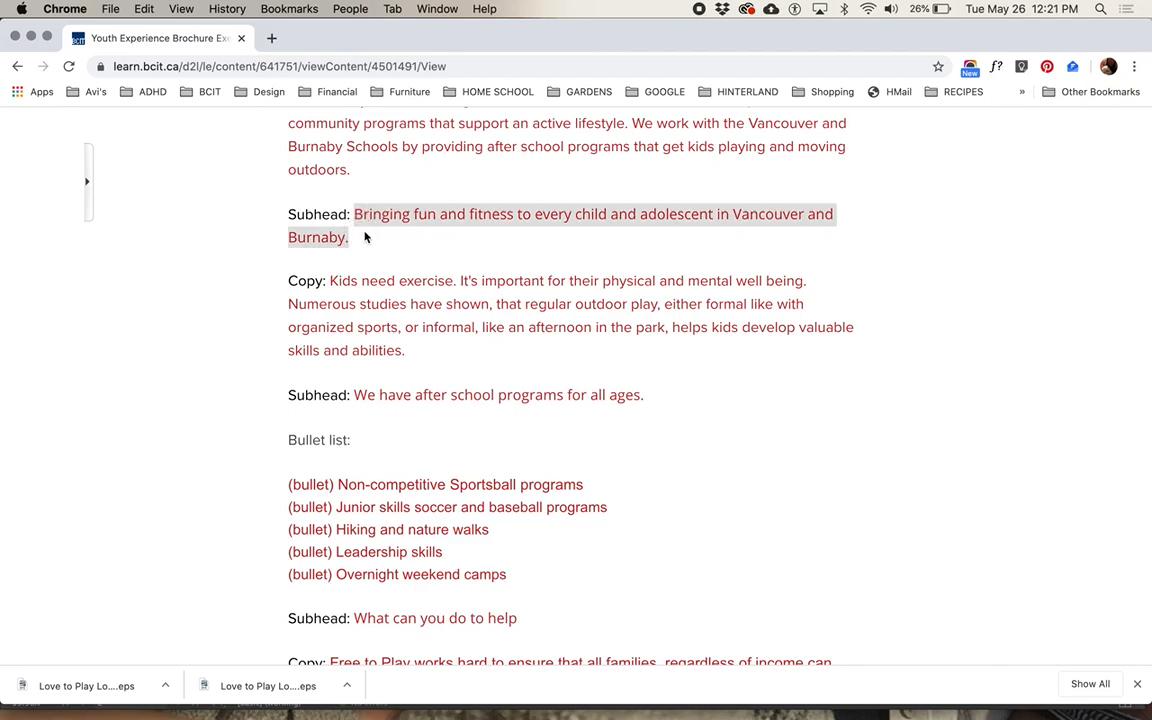
{"action": "key", "text": "super+Tab"}
{"action": "key", "text": "super+v"}
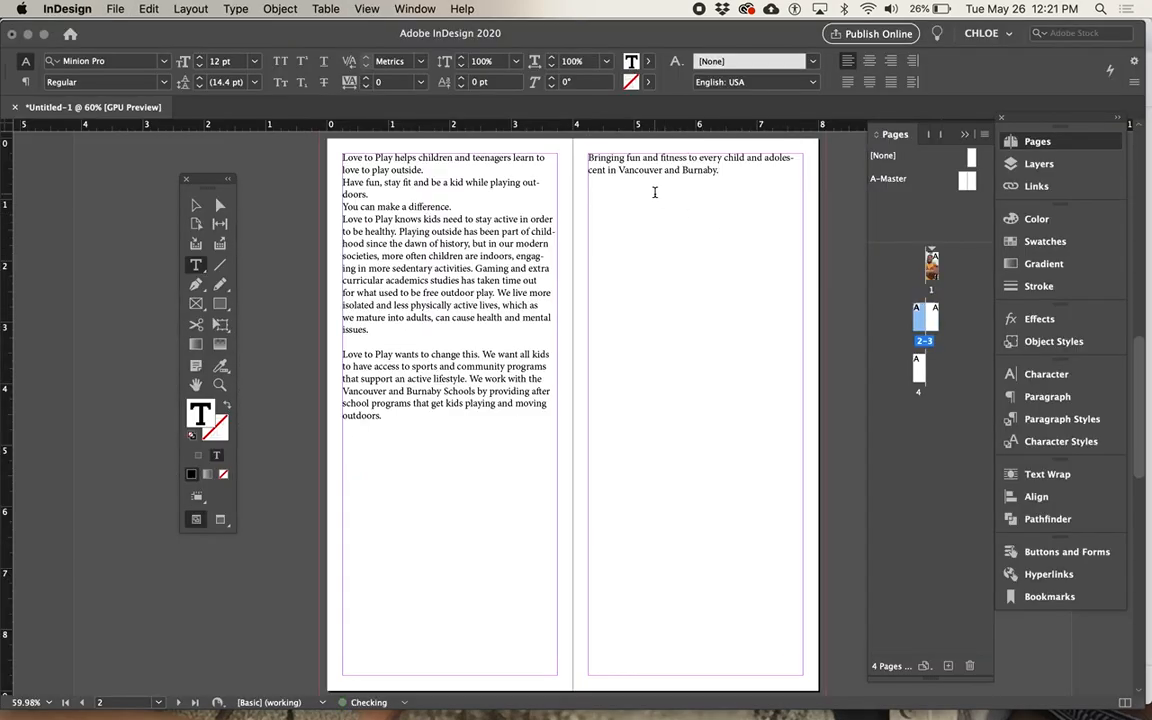
Copy the body paragraph starting "Kids need exercise" from Chrome into InDesign below the subhead on page 3
{"action": "key", "text": "super+Tab"}
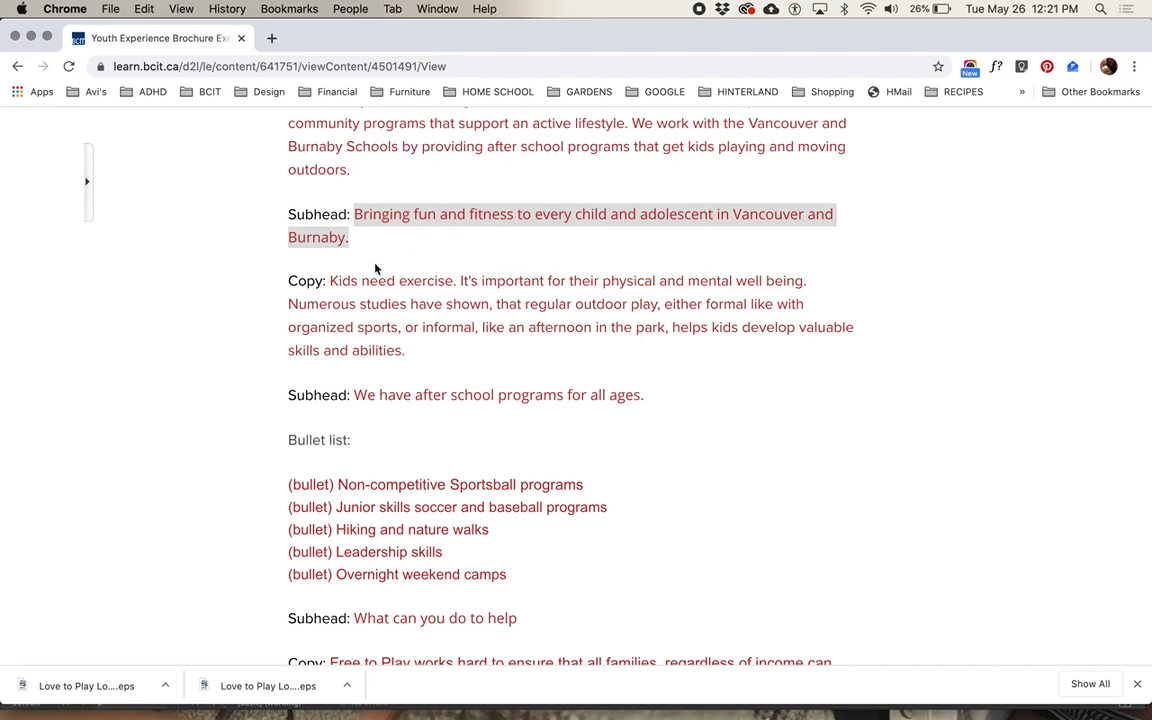
{"action": "left_click_drag", "start_coordinate": [331, 281], "coordinate": [404, 350]}
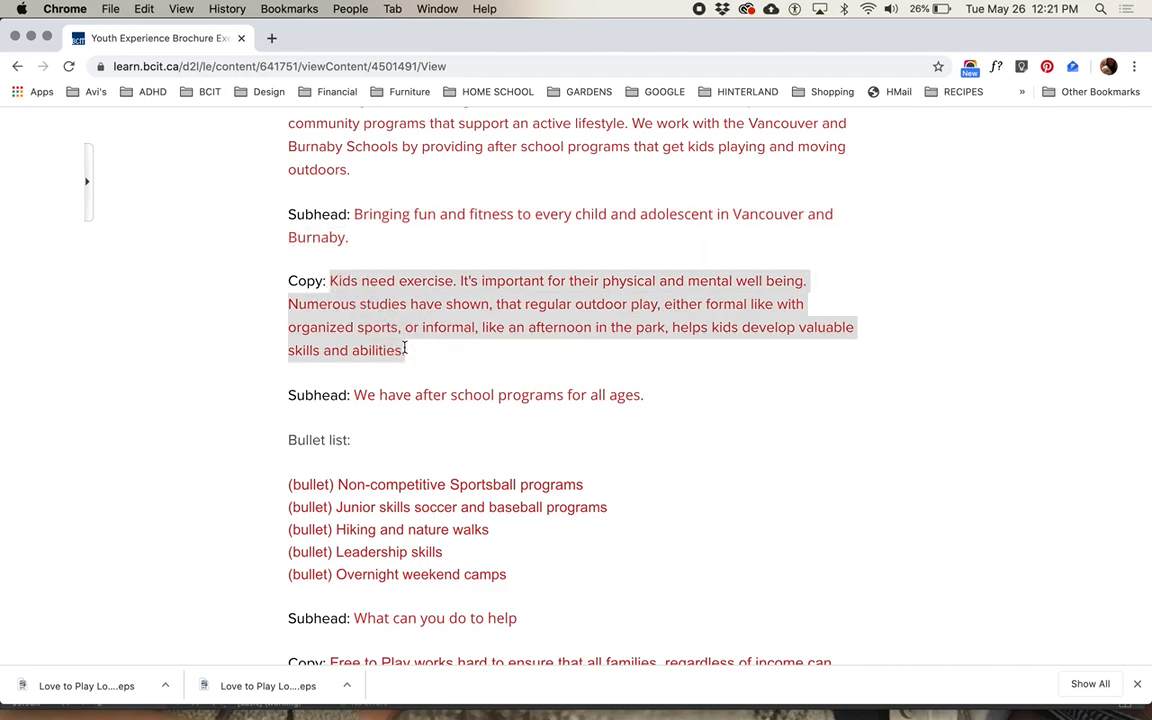
{"action": "key", "text": "super+Tab"}
{"action": "key", "text": "super+v"}
{"action": "key", "text": "Escape"}
Copy the subhead "We have after school programs for all ages." from Chrome into InDesign below the "Kids need exercise" paragraph
{"action": "key", "text": "super+Tab"}
{"action": "left_click_drag", "start_coordinate": [356, 395], "coordinate": [656, 401]}
{"action": "key", "text": "super+c"}
{"action": "key", "text": "super+Tab"}
{"action": "key", "text": "super+v"}
{"action": "key", "text": "super+Tab"}
{"action": "scroll", "coordinate": [358, 483], "scroll_direction": "down", "scroll_amount": 1}
{"action": "scroll", "coordinate": [358, 483], "scroll_direction": "down", "scroll_amount": 2}
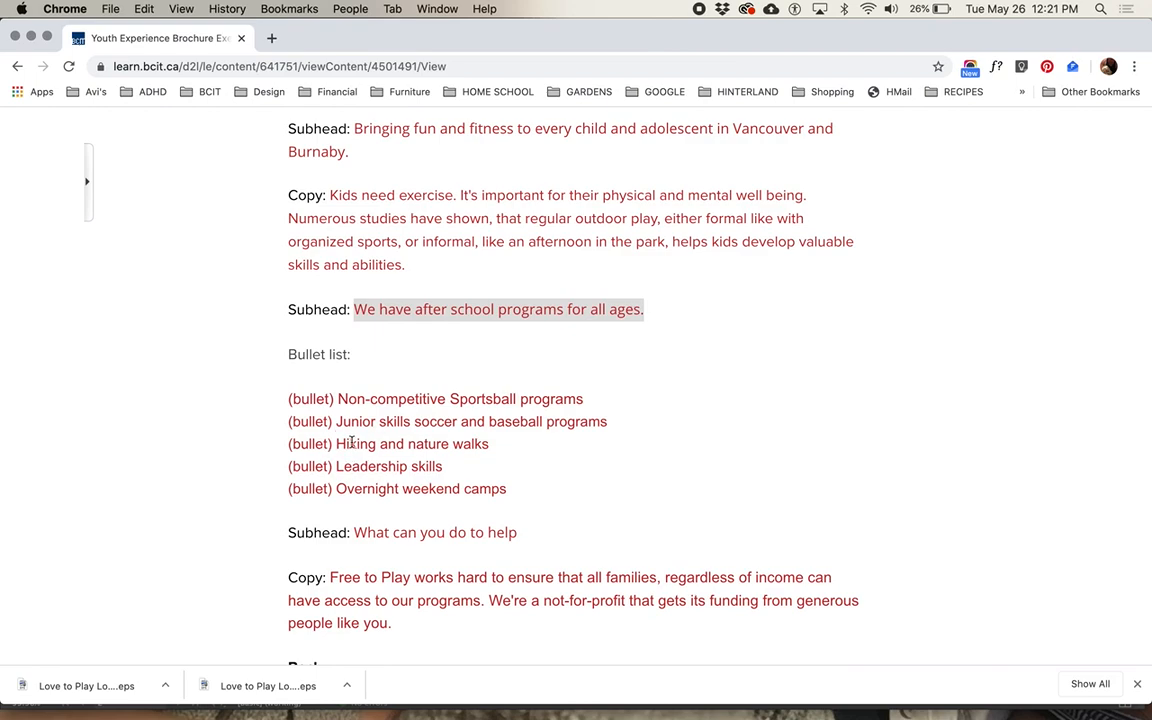
Return to InDesign and try the Futura T font on all the text of page 2
{"action": "key", "text": "super+Tab"}
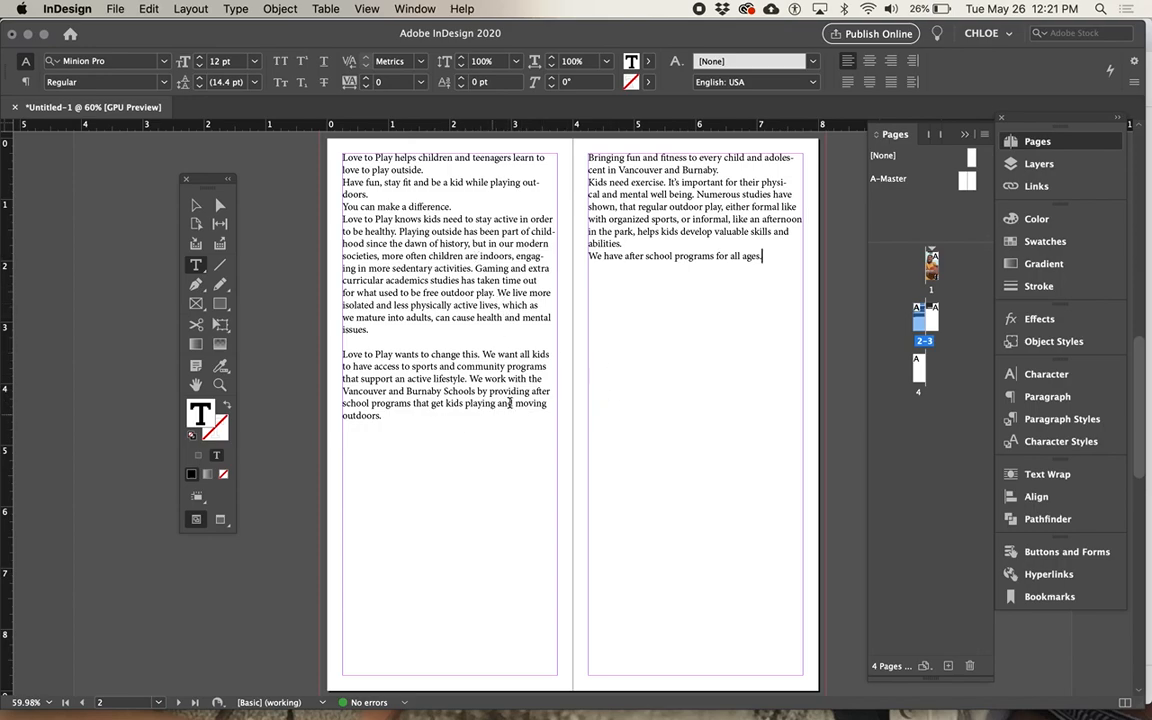
{"action": "left_click_drag", "start_coordinate": [384, 416], "coordinate": [277, 133]}
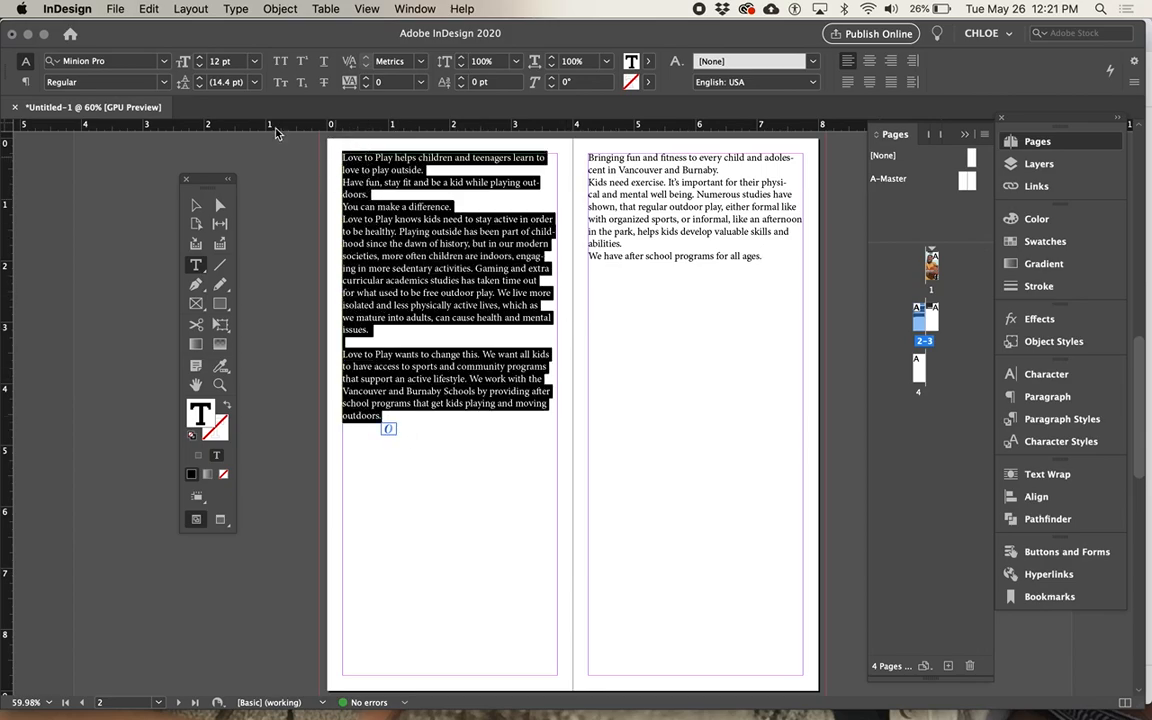
{"action": "left_click", "coordinate": [163, 61]}
{"action": "scroll", "coordinate": [196, 250], "scroll_direction": "up", "scroll_amount": 20}
{"action": "scroll", "coordinate": [196, 250], "scroll_direction": "up", "scroll_amount": 10}
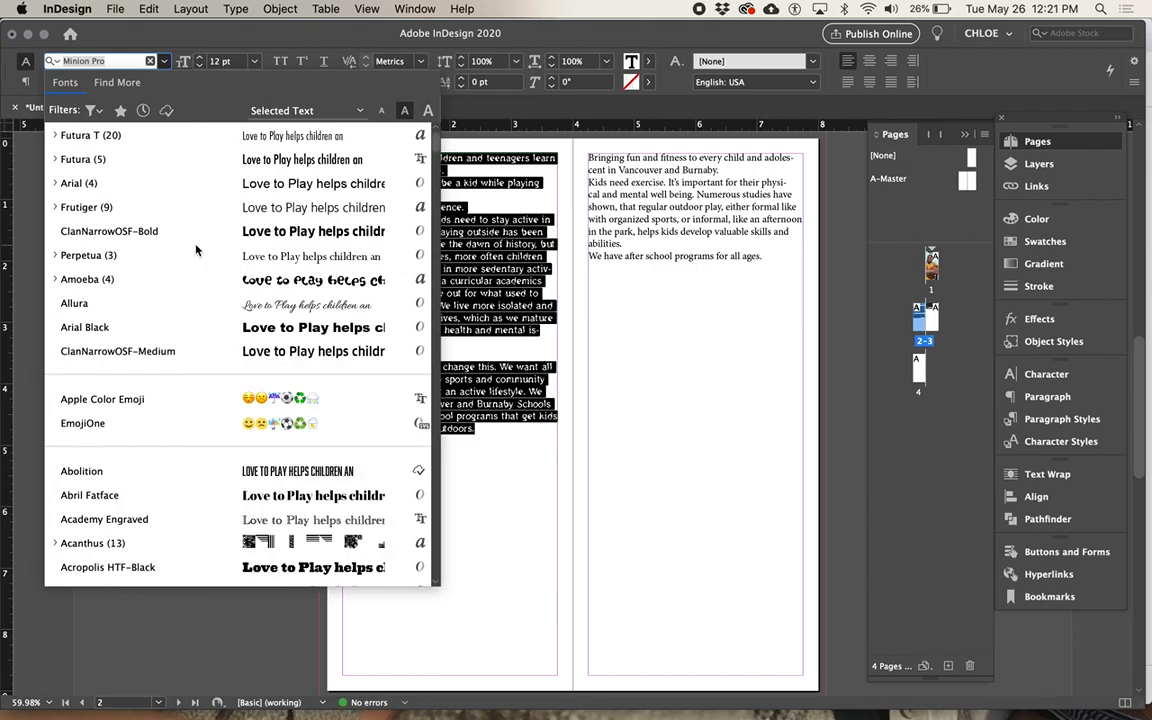
{"action": "left_click", "coordinate": [116, 121]}
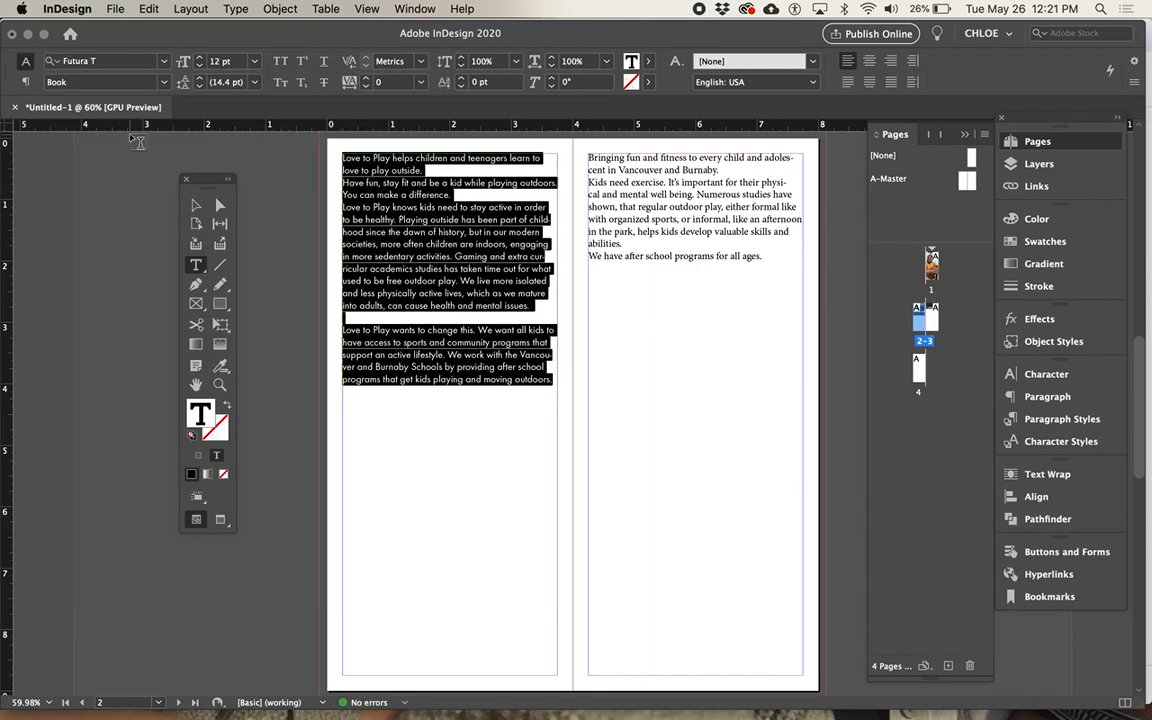
{"action": "left_click", "coordinate": [663, 194]}
{"action": "key", "text": "super+a"}
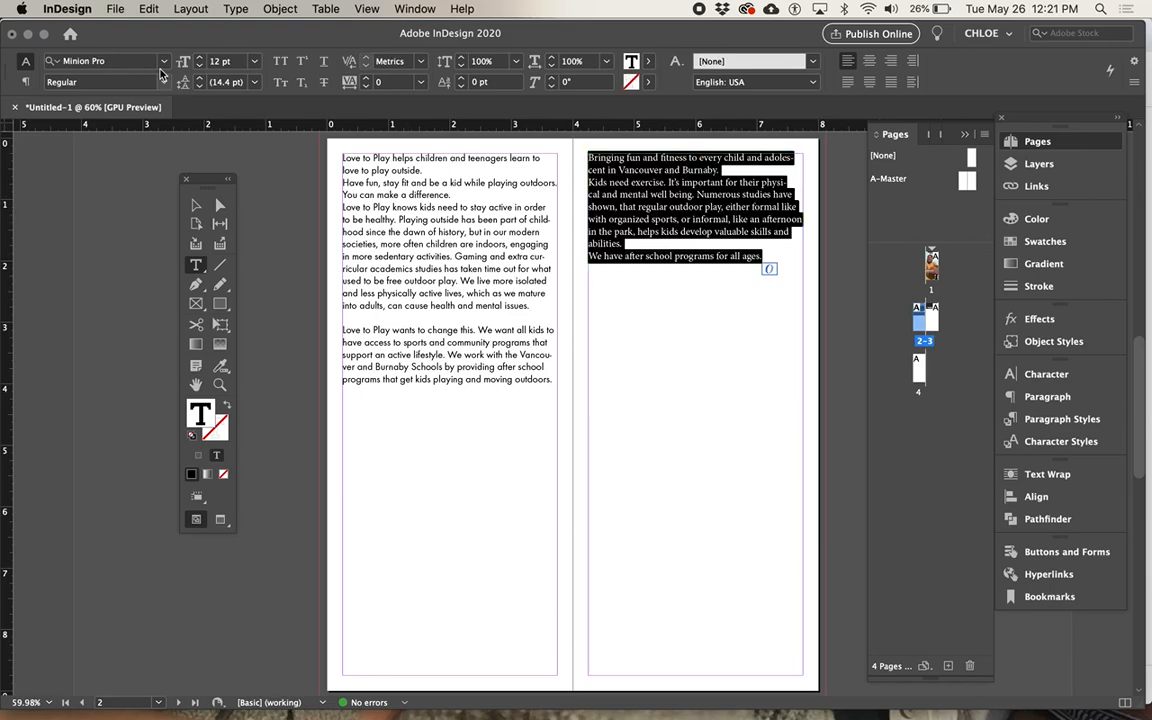
{"action": "scroll", "coordinate": [159, 134], "scroll_direction": "up", "scroll_amount": 20}
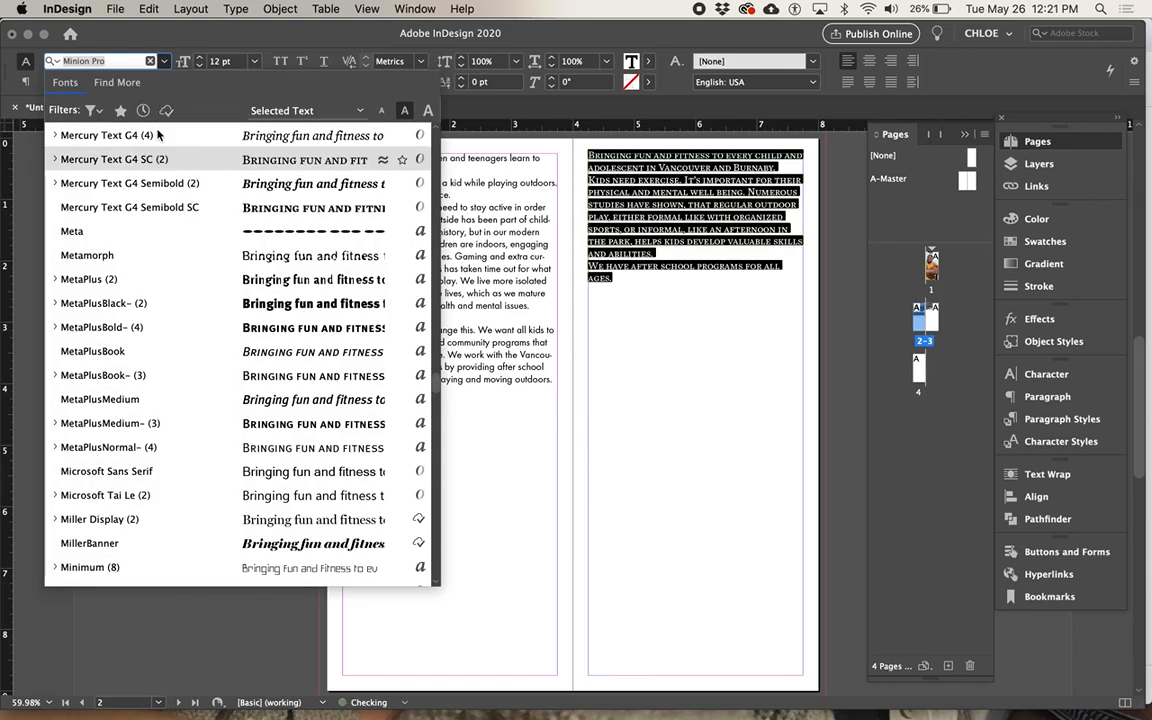
{"action": "left_click", "coordinate": [715, 351]}
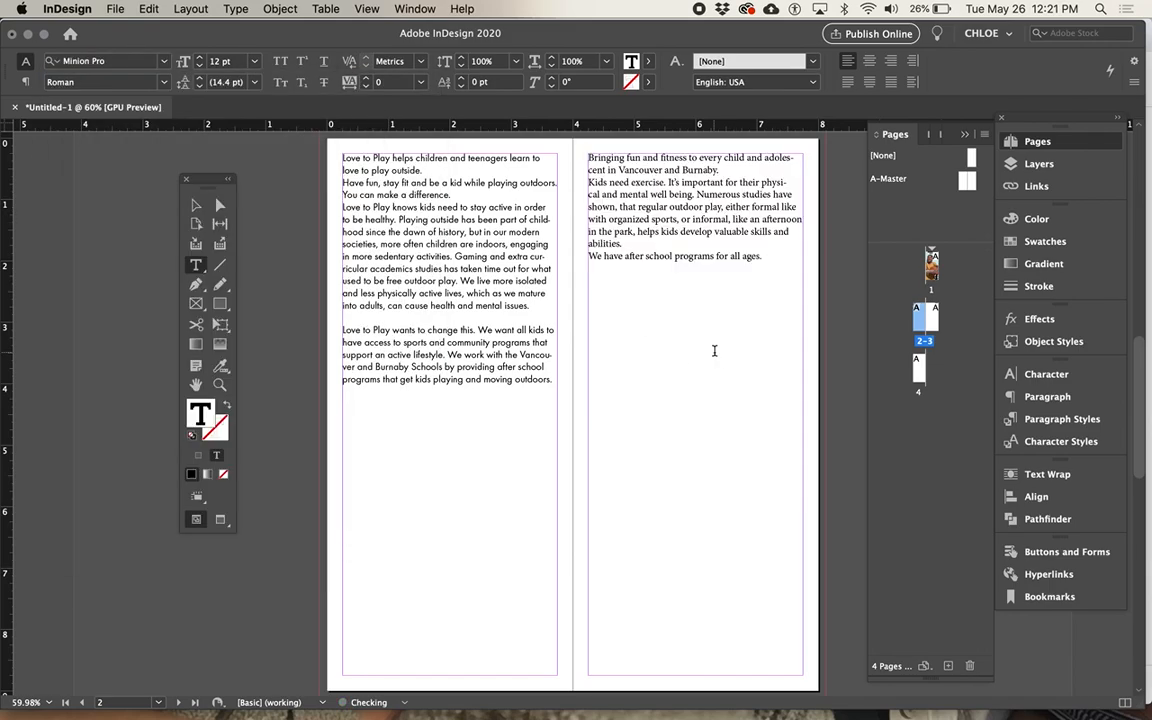
Undo the font change on the page 2 text and deselect it
{"action": "key", "text": "super+z"}
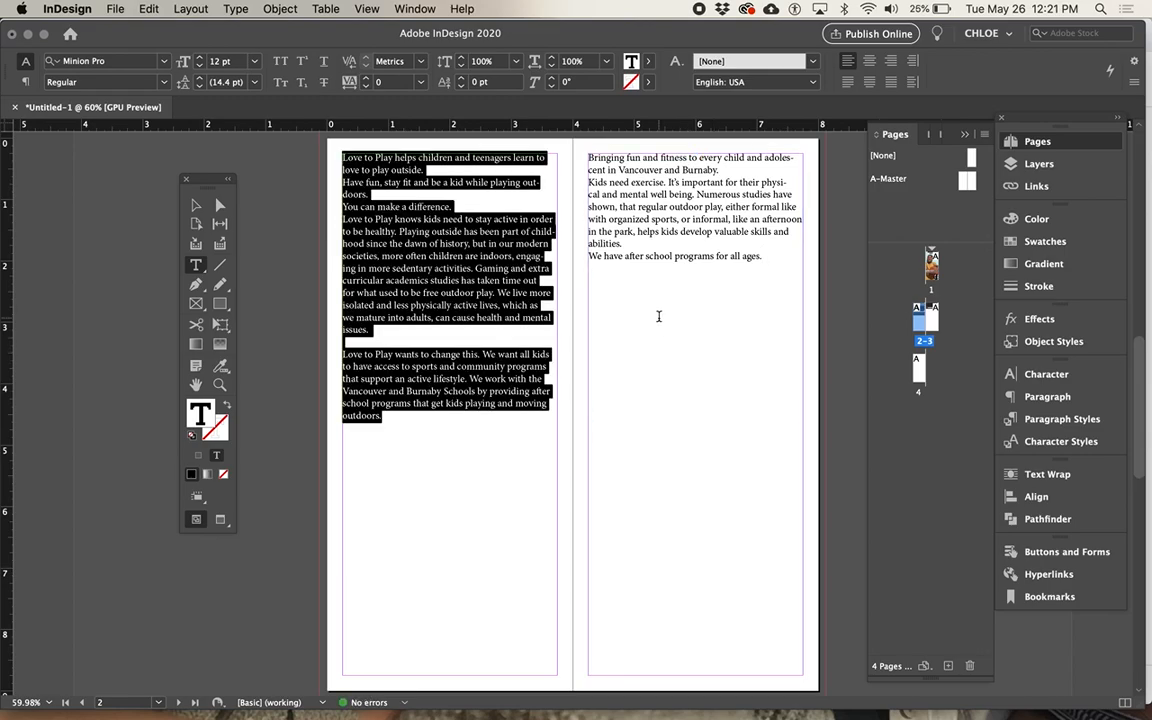
{"action": "left_click", "coordinate": [446, 173]}
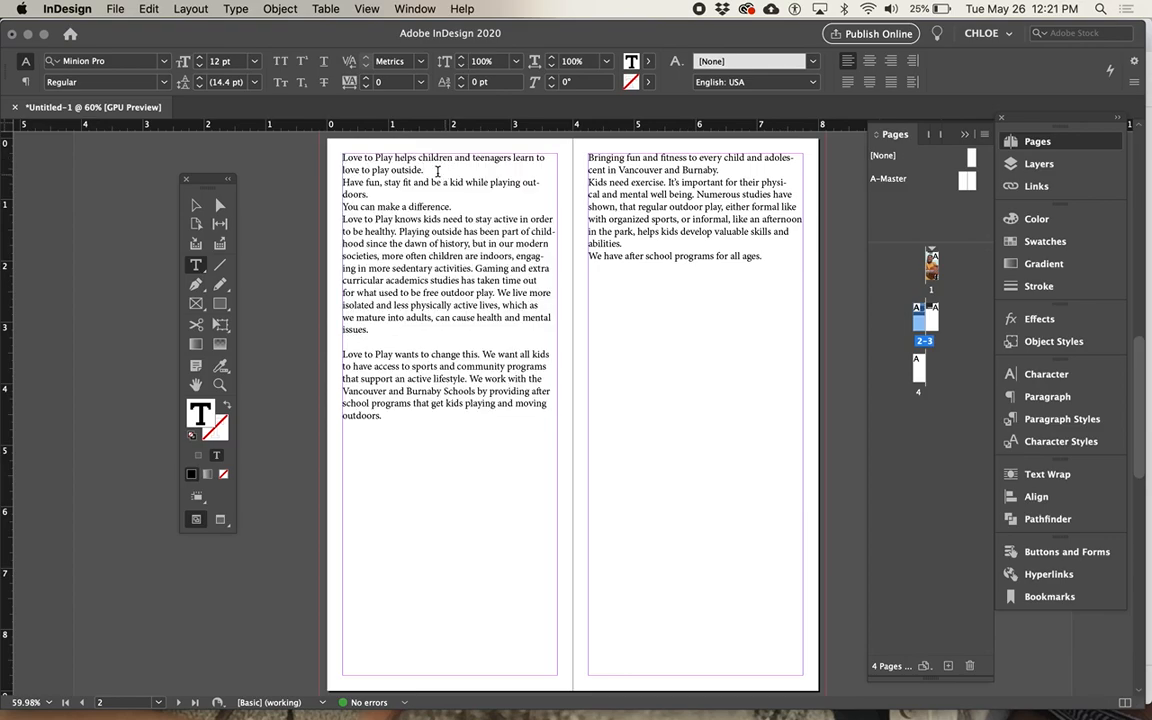
{"action": "key", "text": "Escape"}
Check the first Centre Spread header in the Chrome copy deck, and set that header in InDesign to Futura T Medium
{"action": "key", "text": "super+Tab"}
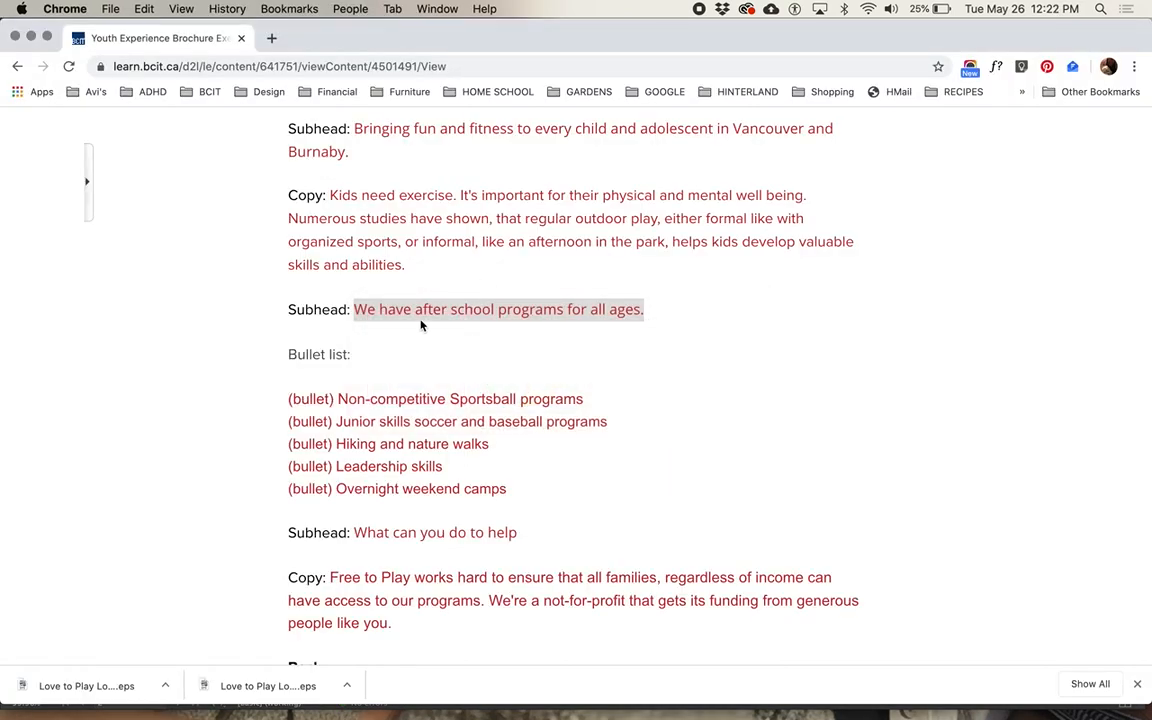
{"action": "scroll", "coordinate": [424, 324], "scroll_direction": "up", "scroll_amount": 8}
{"action": "scroll", "coordinate": [421, 323], "scroll_direction": "up", "scroll_amount": 1}
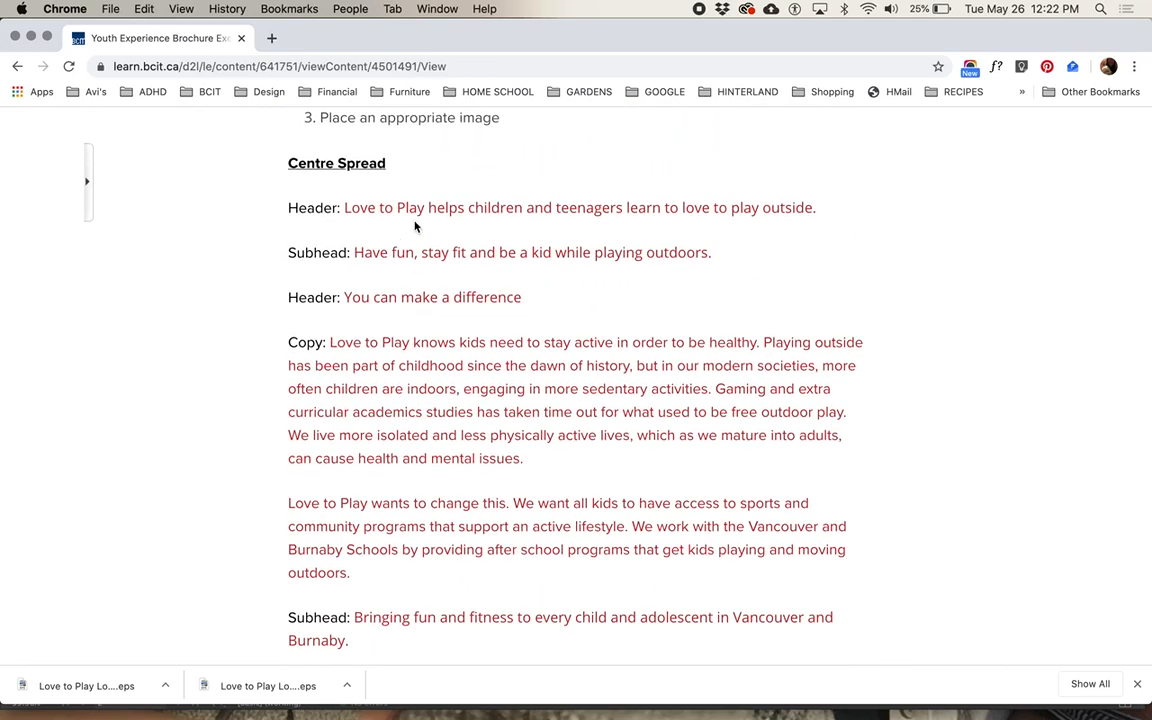
{"action": "key", "text": "super+Tab"}
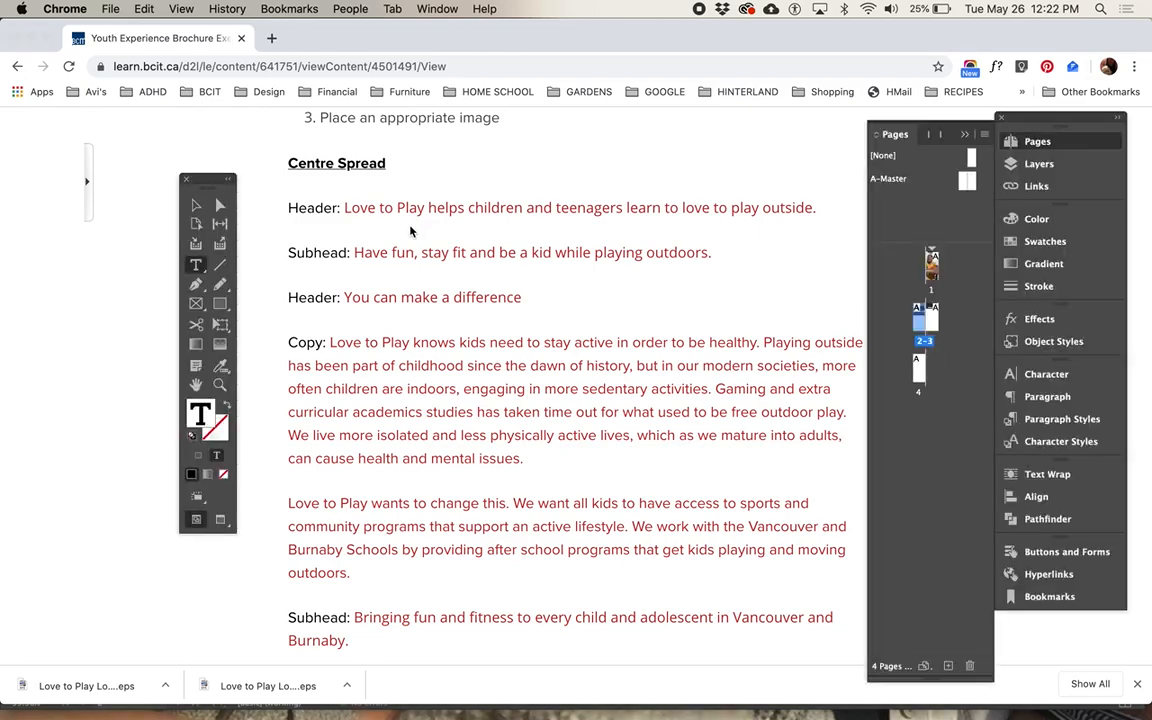
{"action": "left_click_drag", "start_coordinate": [426, 171], "coordinate": [343, 159]}
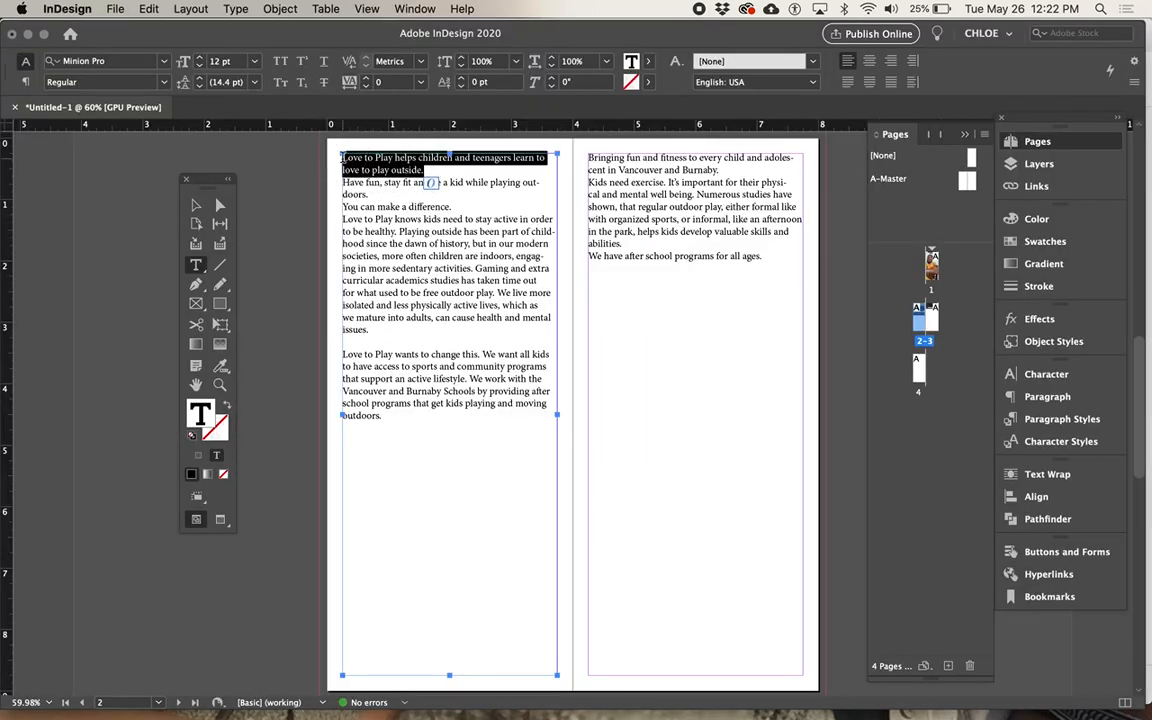
{"action": "left_click", "coordinate": [164, 61]}
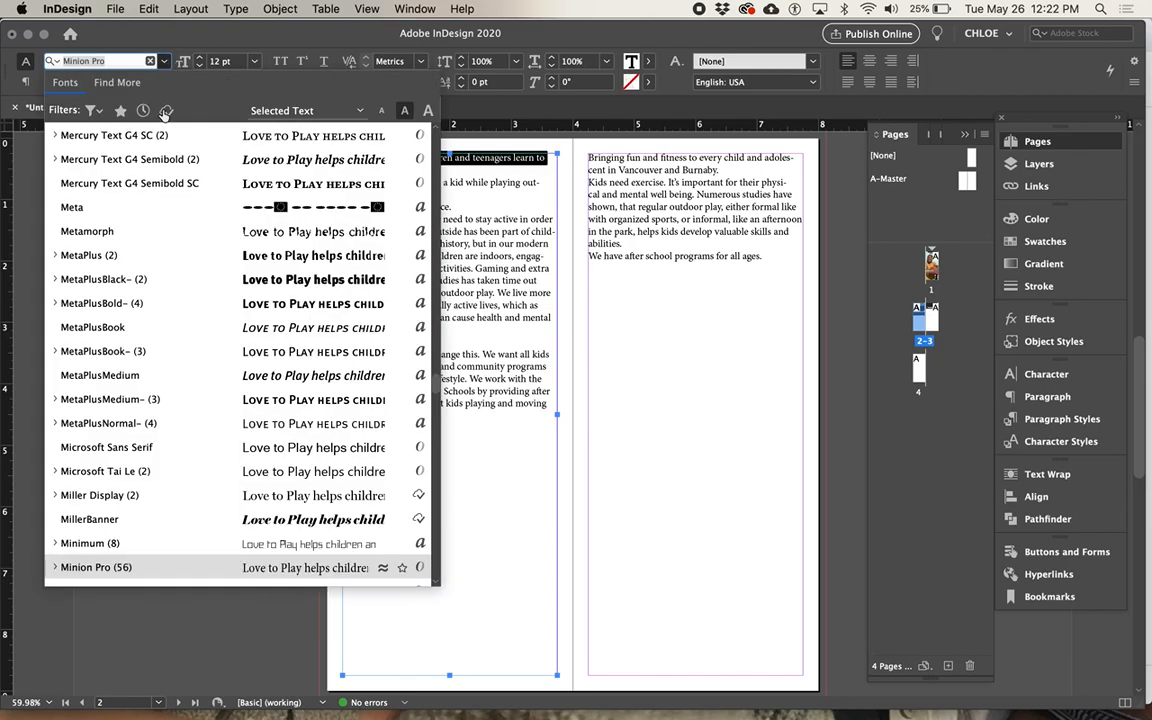
{"action": "scroll", "coordinate": [165, 218], "scroll_direction": "up", "scroll_amount": 15}
{"action": "scroll", "coordinate": [165, 217], "scroll_direction": "up", "scroll_amount": 15}
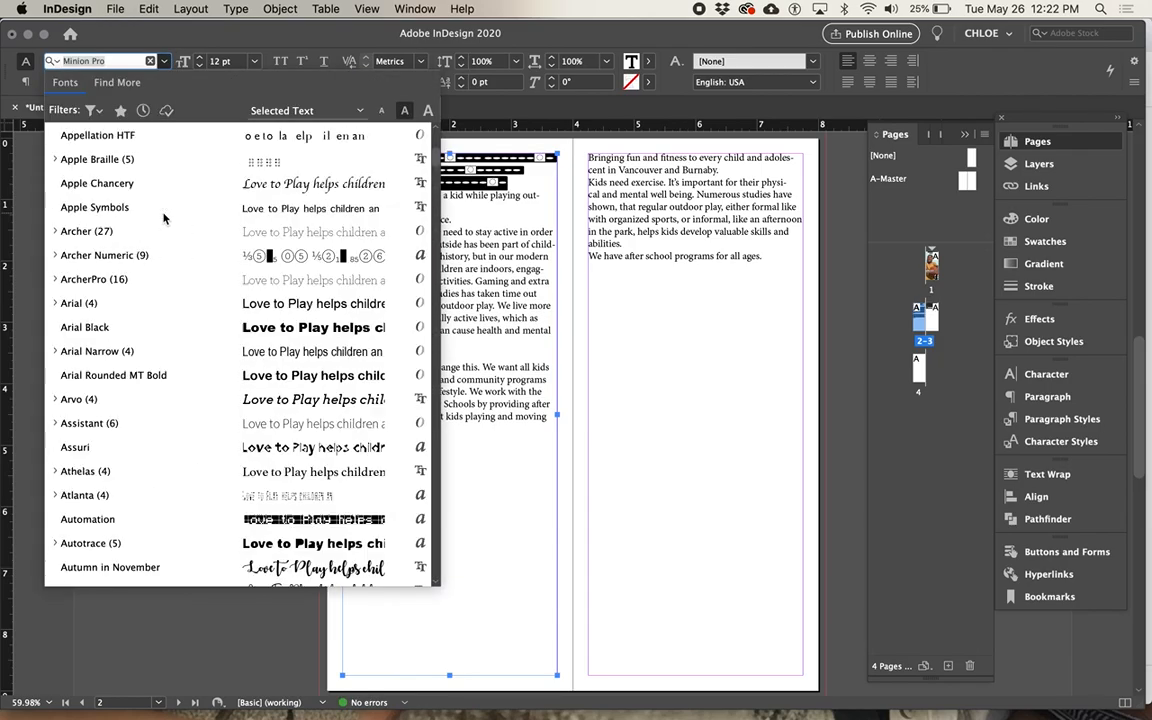
{"action": "left_click", "coordinate": [116, 132]}
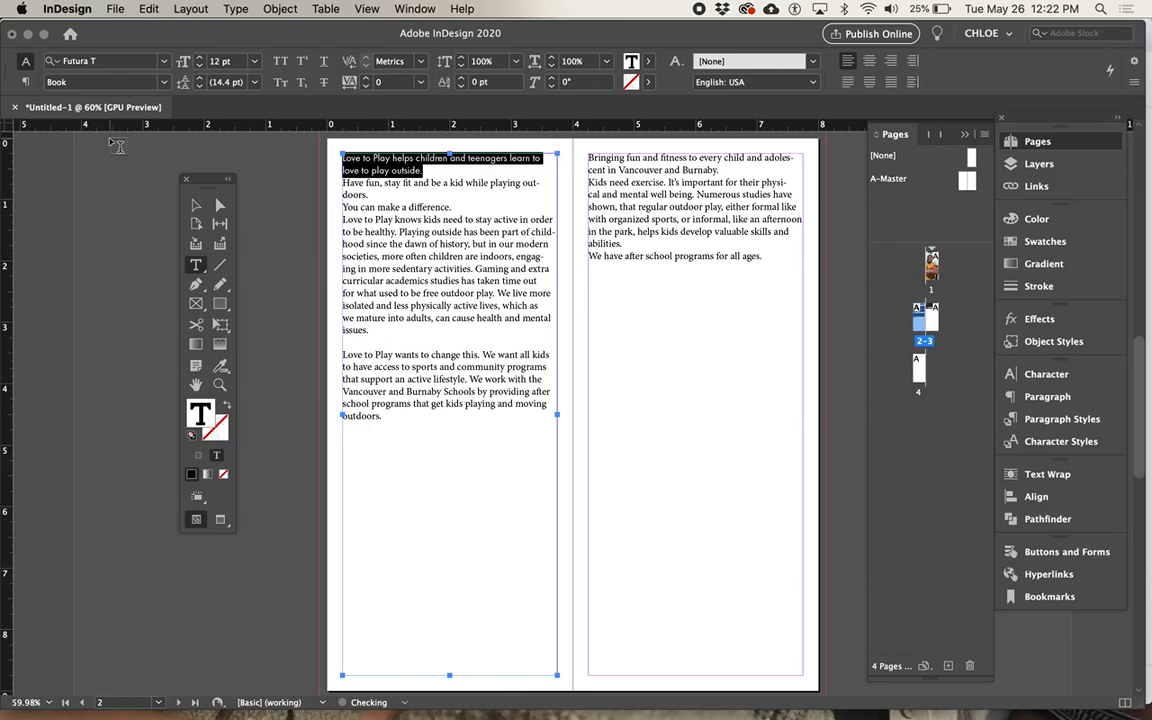
{"action": "left_click", "coordinate": [164, 82]}
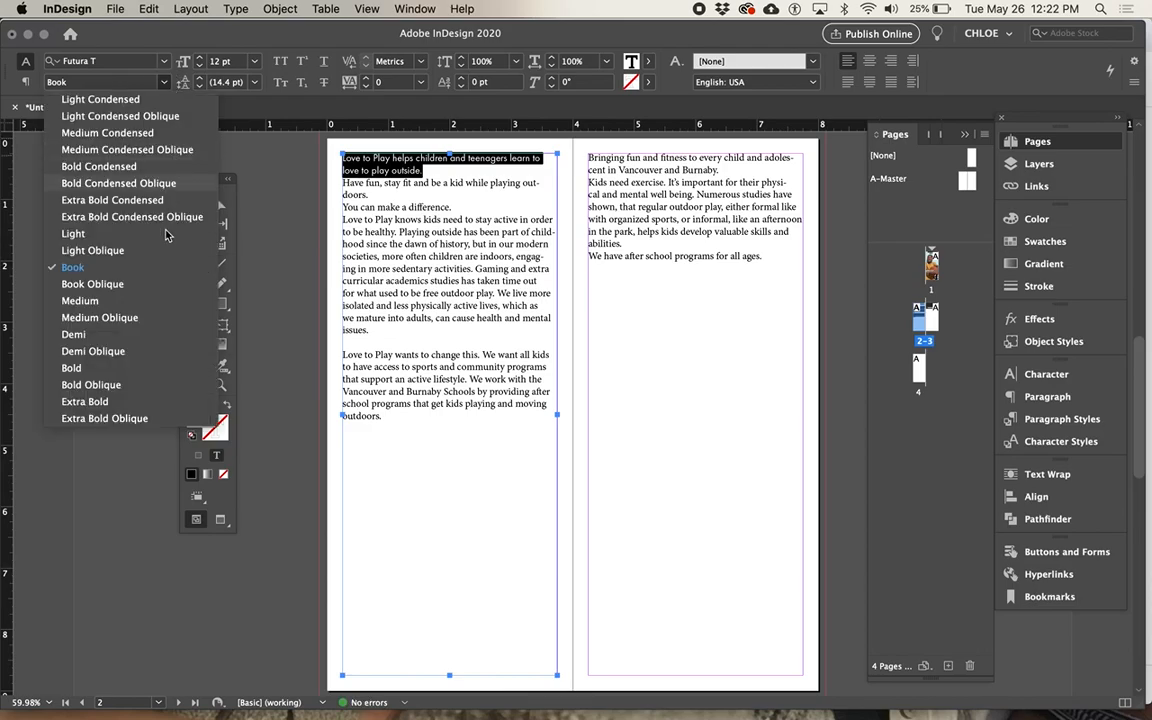
{"action": "left_click", "coordinate": [114, 300]}
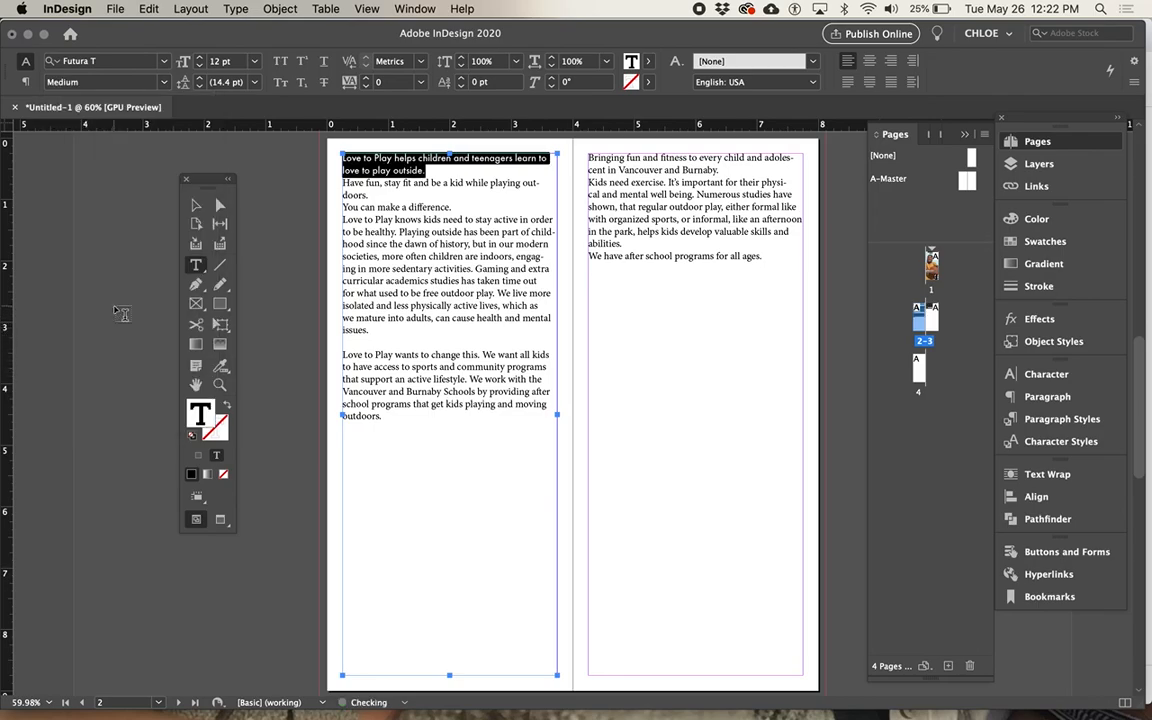
Increase the selected first header's font size to 24 pt
{"action": "left_click", "coordinate": [198, 57]}
{"action": "left_click", "coordinate": [198, 57]}
{"action": "left_click", "coordinate": [198, 57]}
{"action": "left_click", "coordinate": [198, 57]}
{"action": "left_click", "coordinate": [198, 57]}
{"action": "left_click", "coordinate": [198, 57]}
{"action": "left_click", "coordinate": [198, 57]}
{"action": "left_click", "coordinate": [198, 57]}
{"action": "left_click", "coordinate": [198, 57]}
{"action": "left_click", "coordinate": [198, 57]}
{"action": "left_click", "coordinate": [198, 57]}
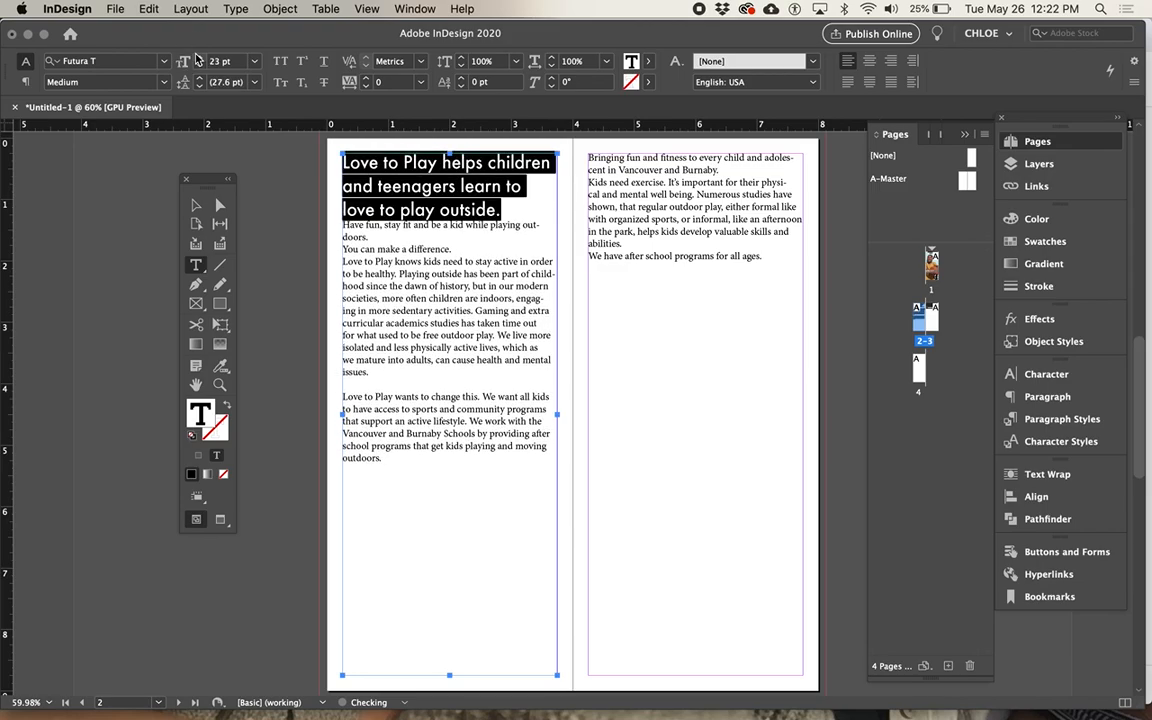
{"action": "left_click", "coordinate": [198, 57]}
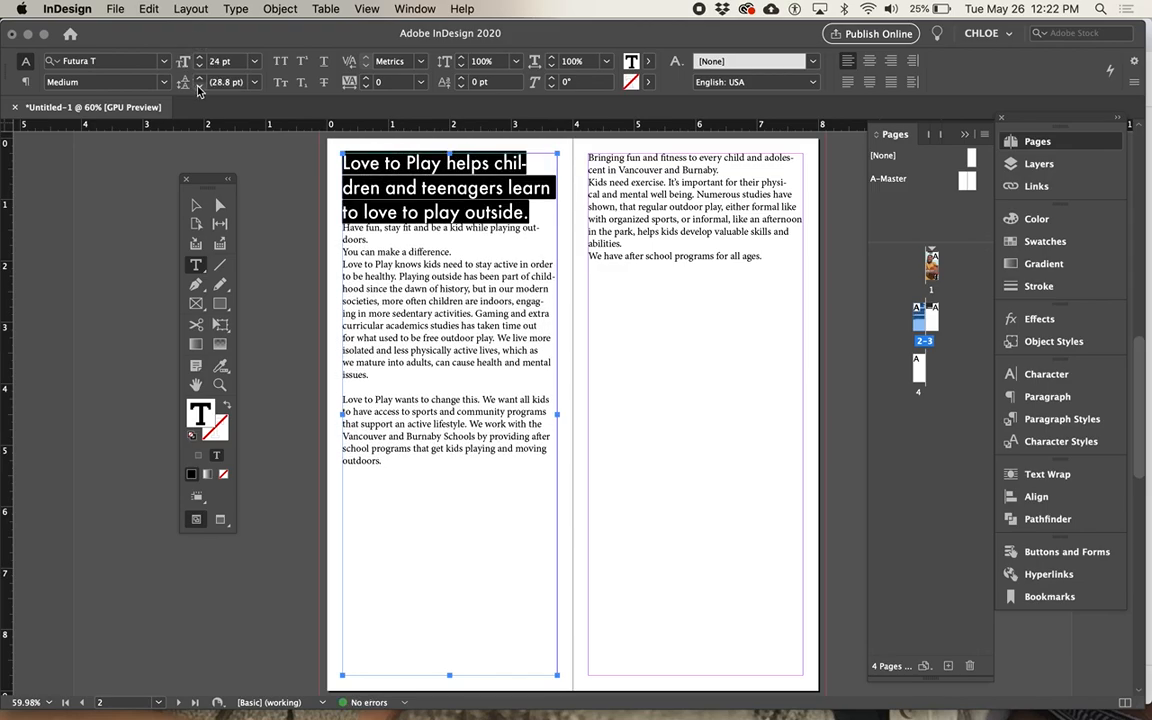
Tighten the first header's leading to 26 pt
{"action": "left_click", "coordinate": [199, 87]}
{"action": "left_click", "coordinate": [199, 87]}
{"action": "left_click", "coordinate": [199, 87]}
{"action": "left_click", "coordinate": [199, 87]}
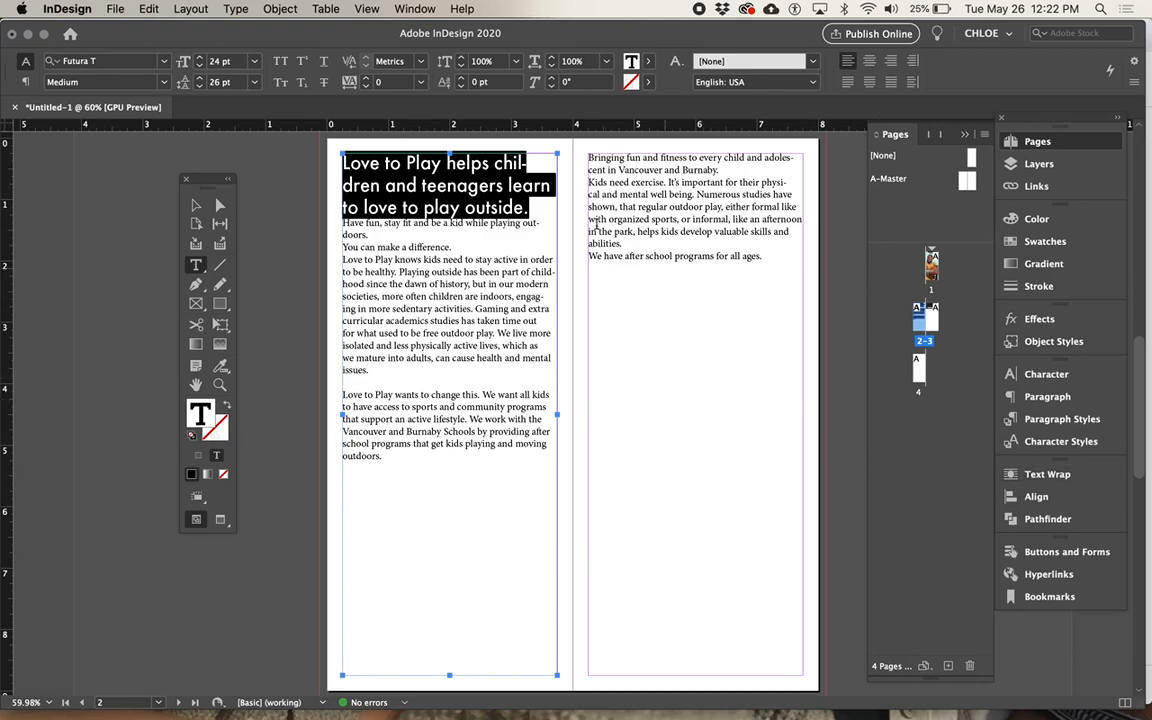
Create a new paragraph style from the formatted "Love to Play helps children" header and apply it to that header
{"action": "left_click", "coordinate": [525, 207]}
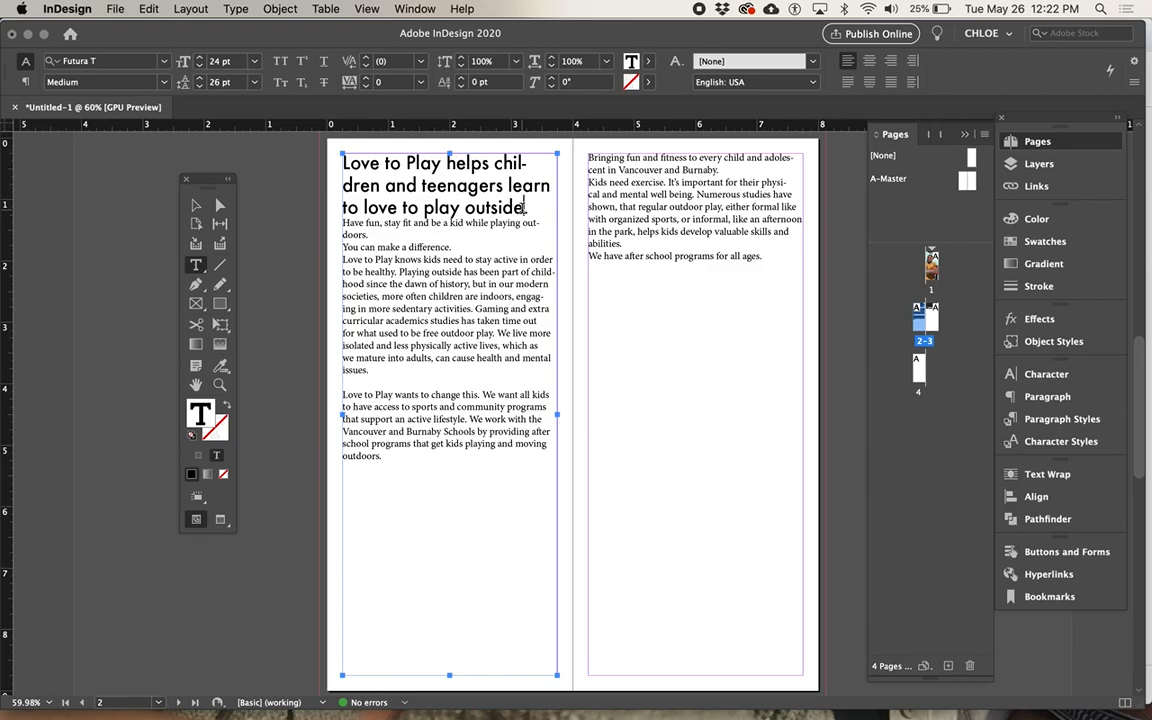
{"action": "left_click", "coordinate": [525, 208]}
{"action": "left_click", "coordinate": [535, 212]}
{"action": "left_click", "coordinate": [433, 187]}
{"action": "left_click", "coordinate": [1043, 420]}
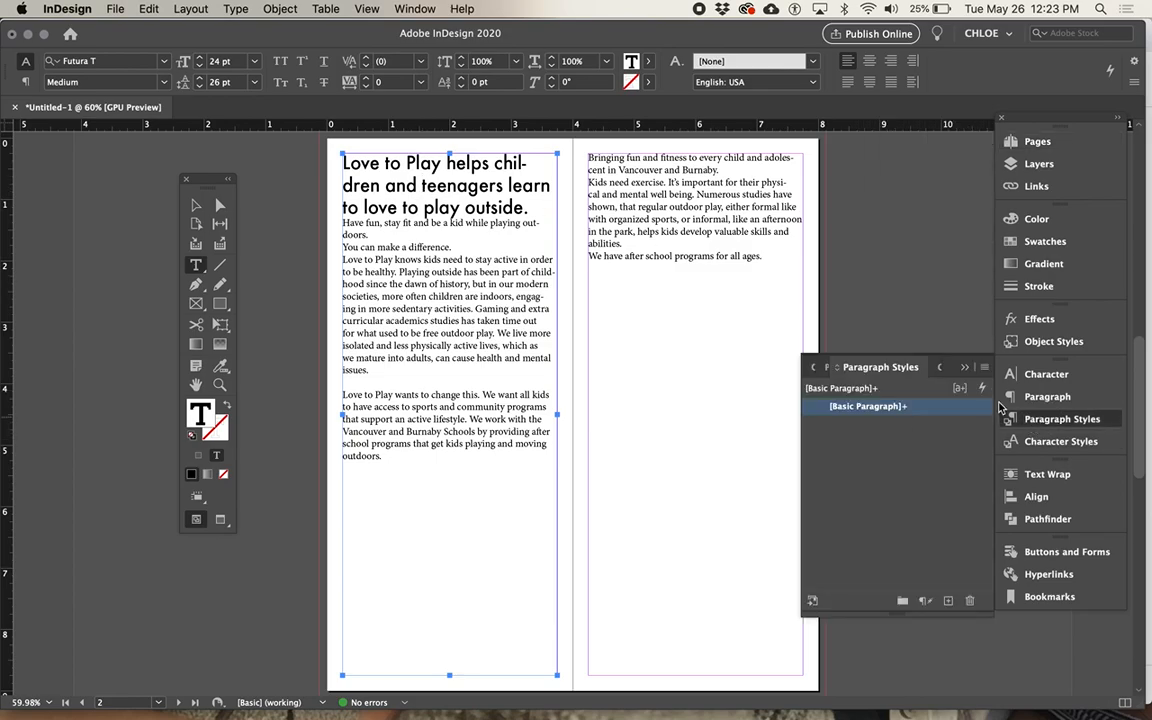
{"action": "left_click", "coordinate": [985, 368]}
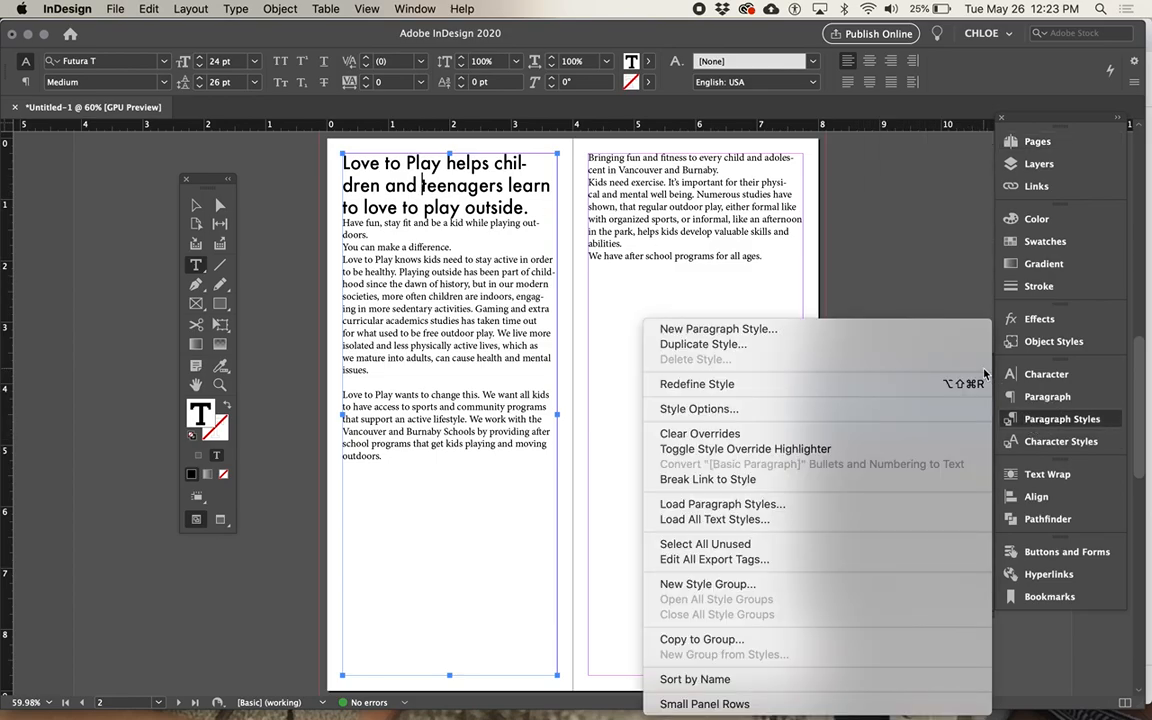
{"action": "left_click", "coordinate": [1043, 418]}
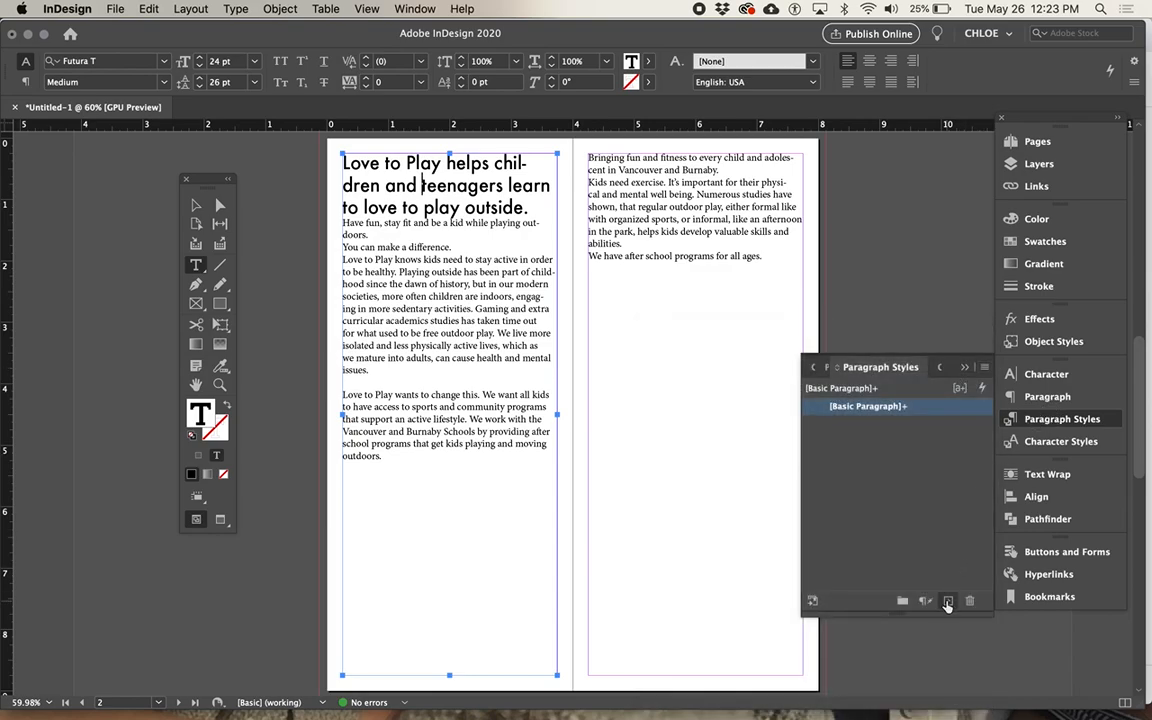
{"action": "left_click", "coordinate": [948, 604]}
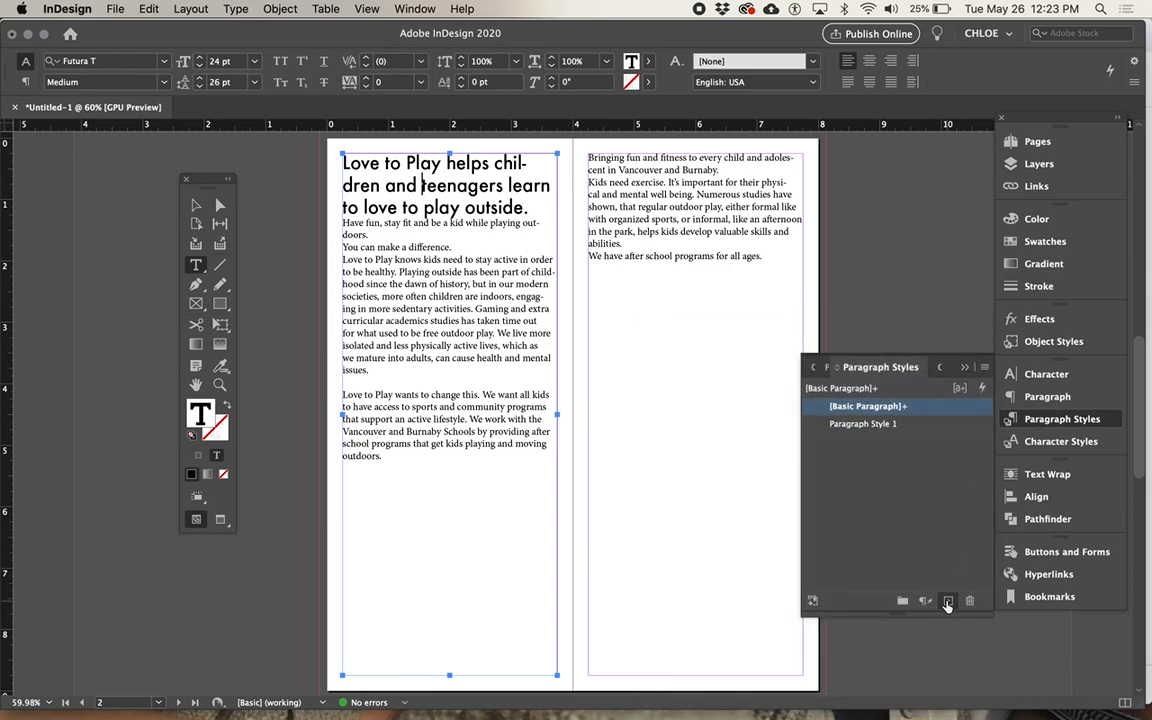
{"action": "left_click", "coordinate": [889, 427]}
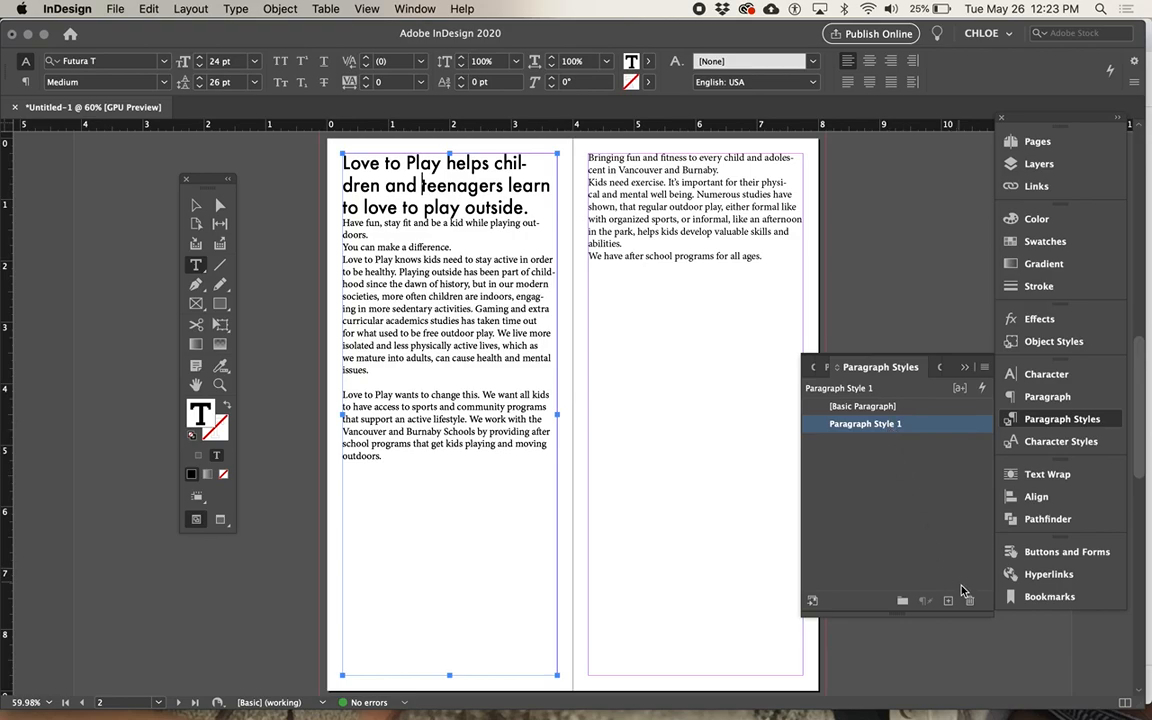
Try to create a paragraph style named "Header" from the first header, copying the name from the Chrome copy deck and applying it to the selection
{"action": "left_click", "coordinate": [971, 604]}
{"action": "left_click", "coordinate": [674, 390]}
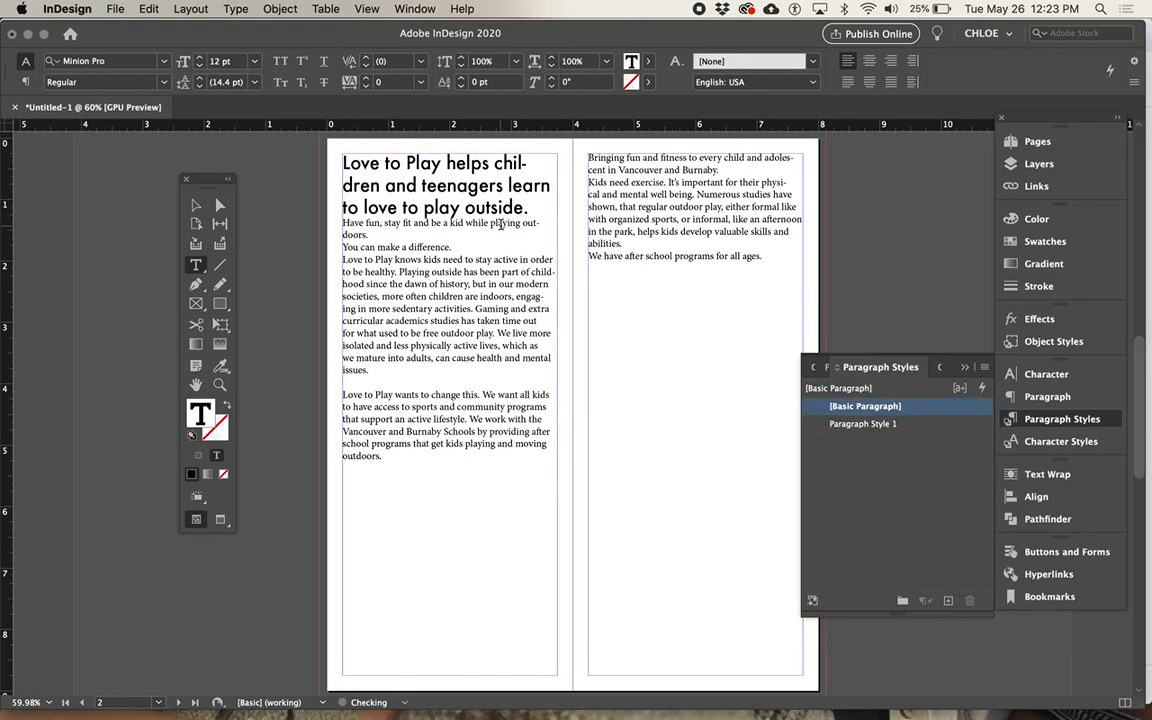
{"action": "left_click", "coordinate": [421, 192]}
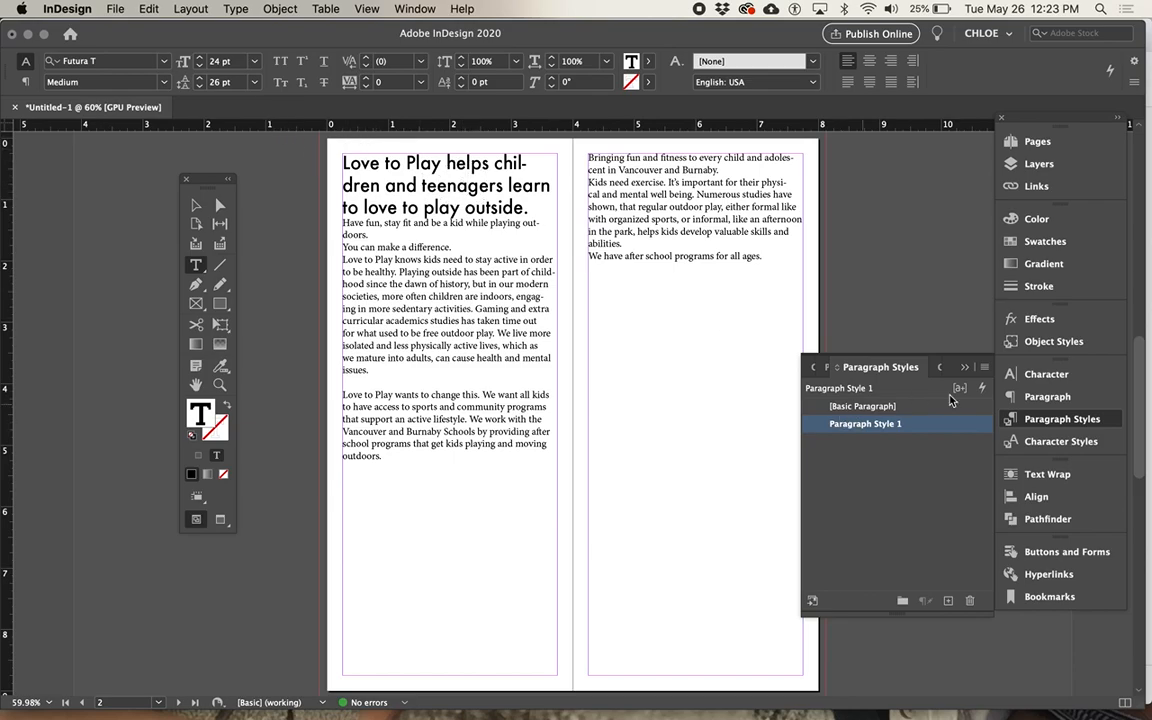
{"action": "left_click", "coordinate": [985, 367]}
{"action": "left_click", "coordinate": [935, 330]}
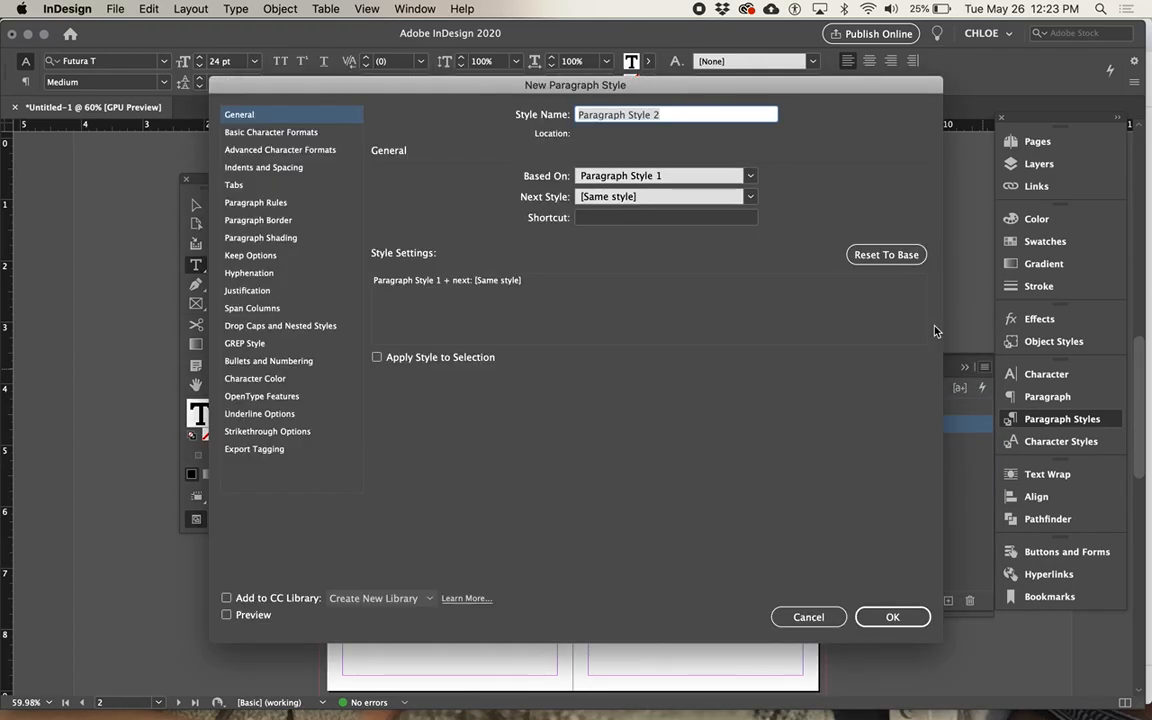
{"action": "key", "text": "super+Tab"}
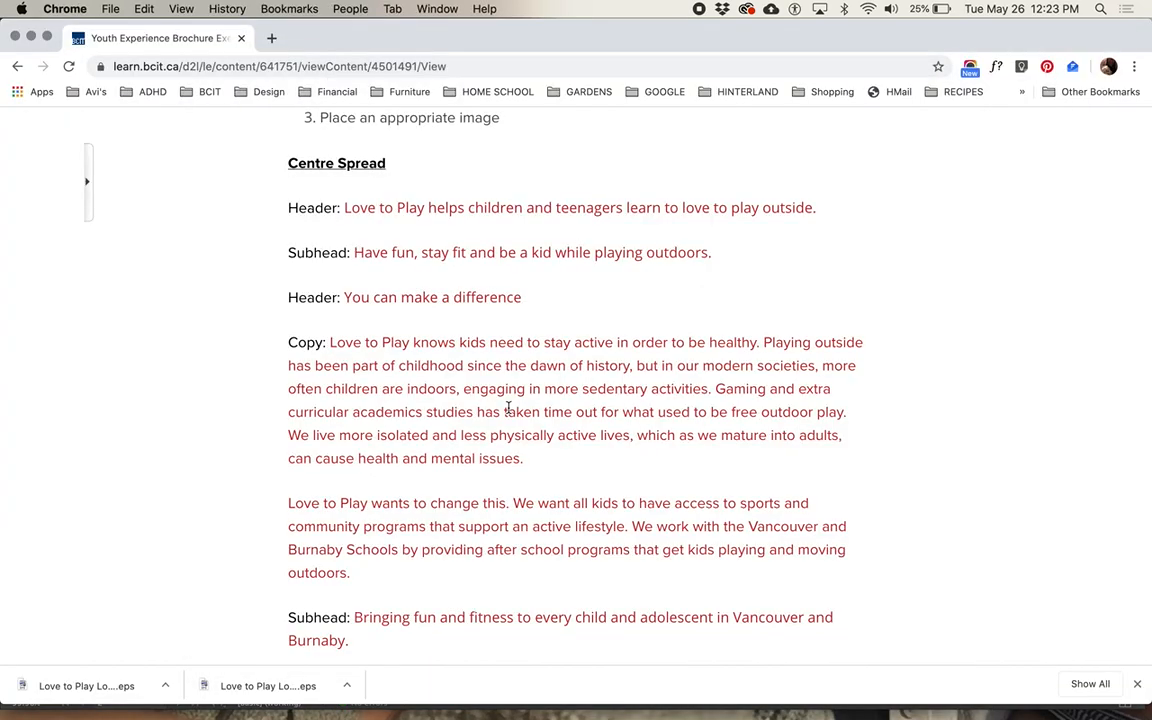
{"action": "double_click", "coordinate": [325, 207]}
{"action": "key", "text": "super+c"}
{"action": "key", "text": "super+Tab"}
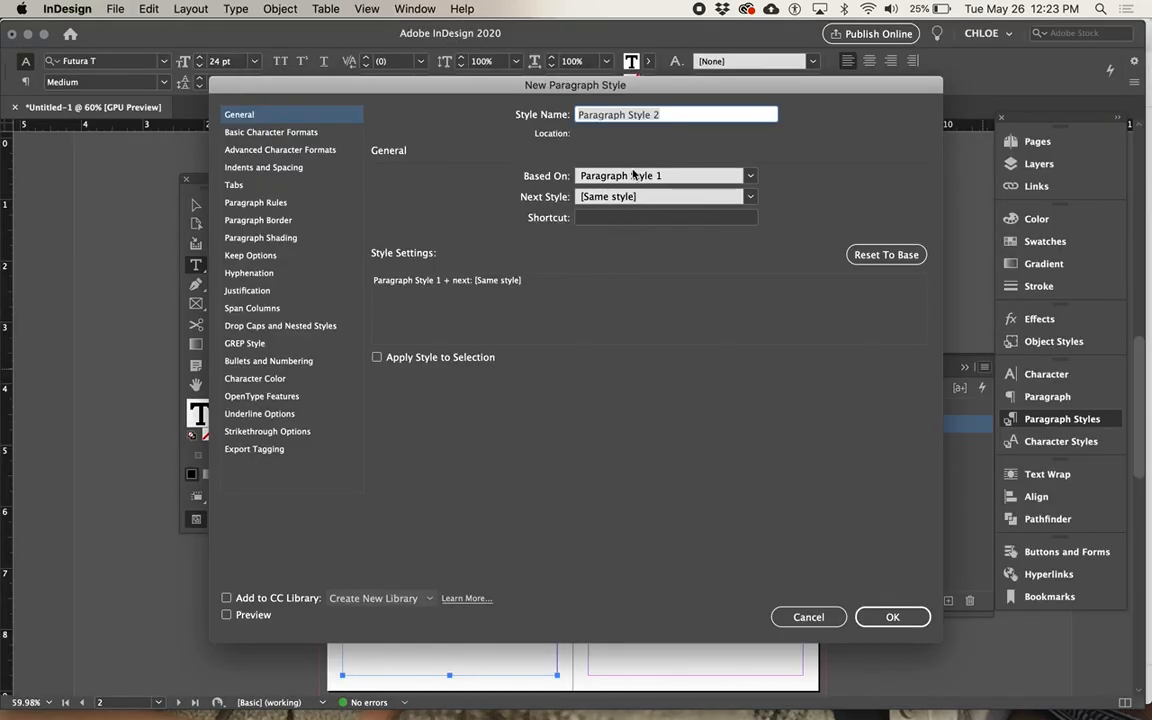
{"action": "key", "text": "super+v"}
{"action": "left_click", "coordinate": [378, 358]}
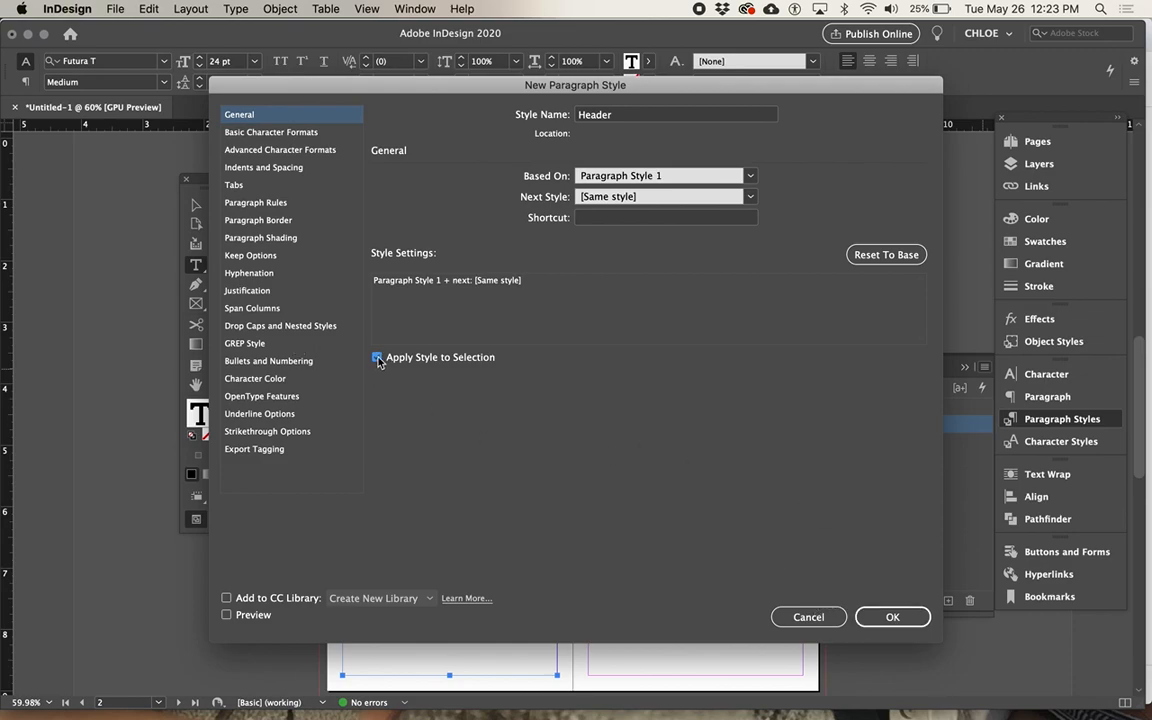
{"action": "left_click", "coordinate": [890, 616]}
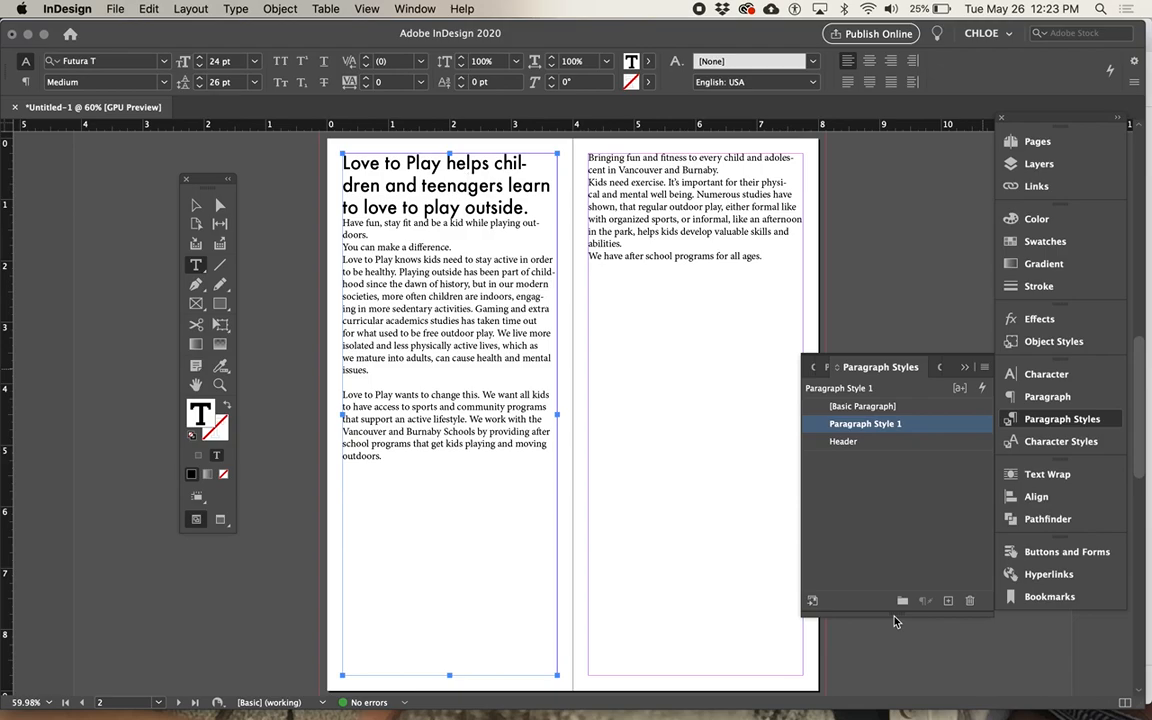
Try the Header paragraph style on the first header, and undo back to before that style was created
{"action": "left_click", "coordinate": [851, 441]}
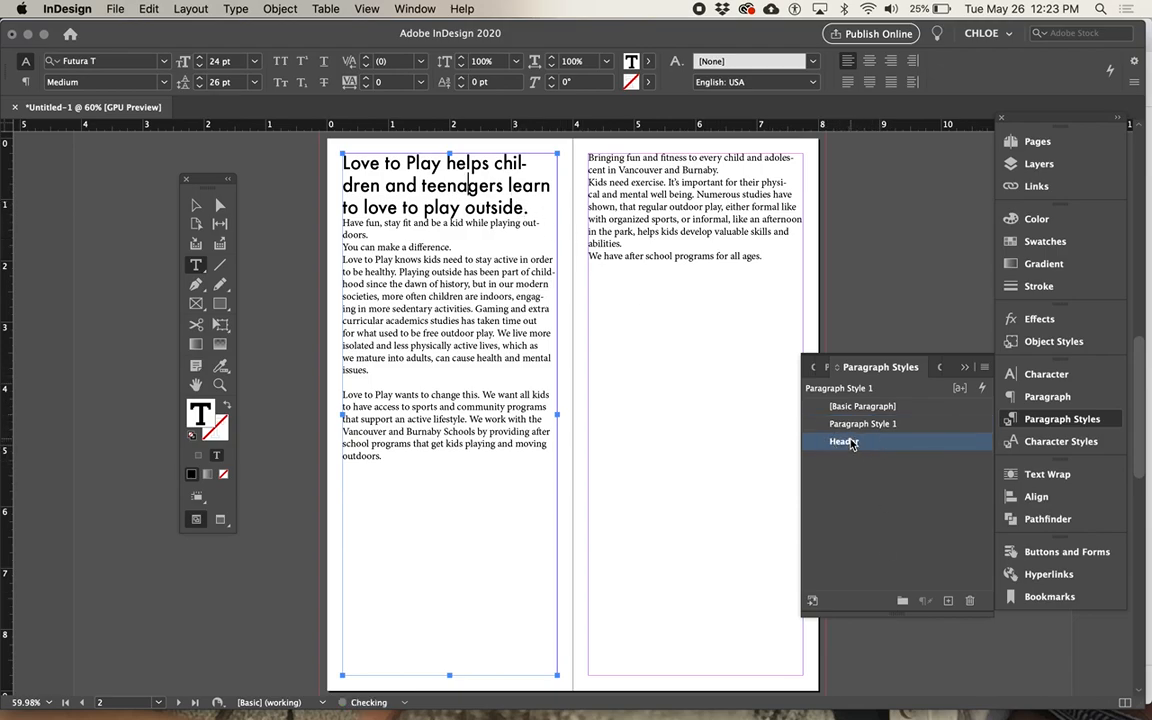
{"action": "key", "text": "super+z"}
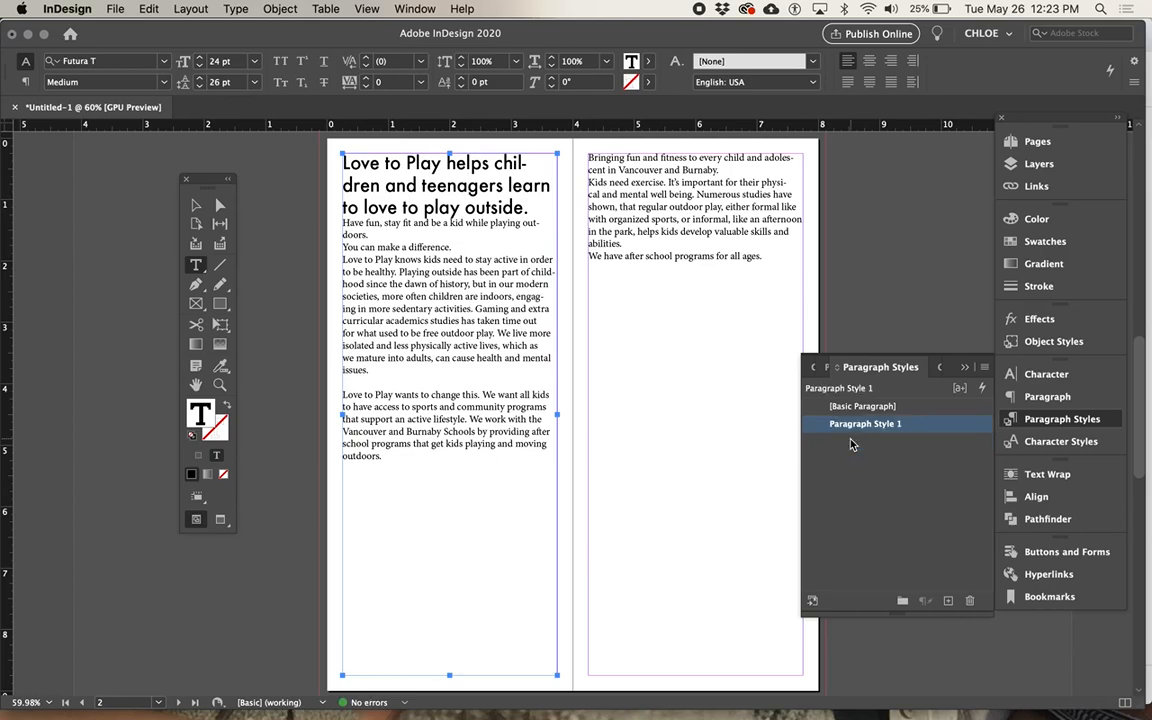
Create a paragraph style named "Header" based on Paragraph Style 1 and apply it to the "Love to Play helps children" header
{"action": "left_click", "coordinate": [982, 368]}
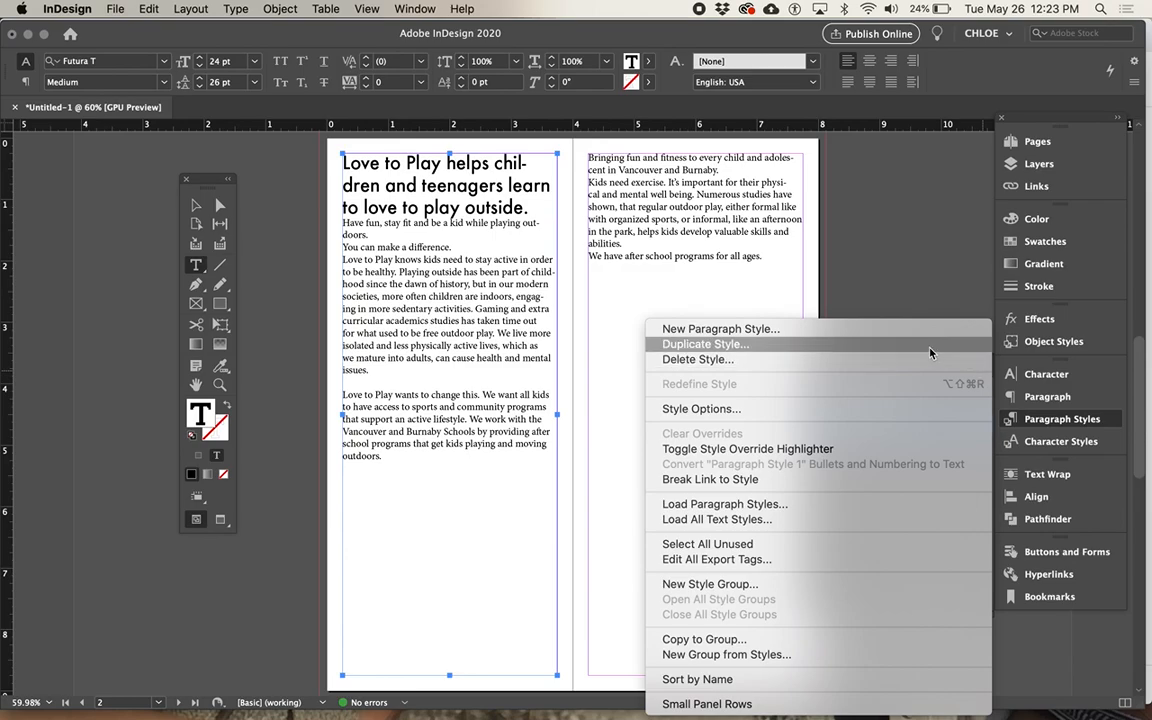
{"action": "left_click", "coordinate": [838, 328]}
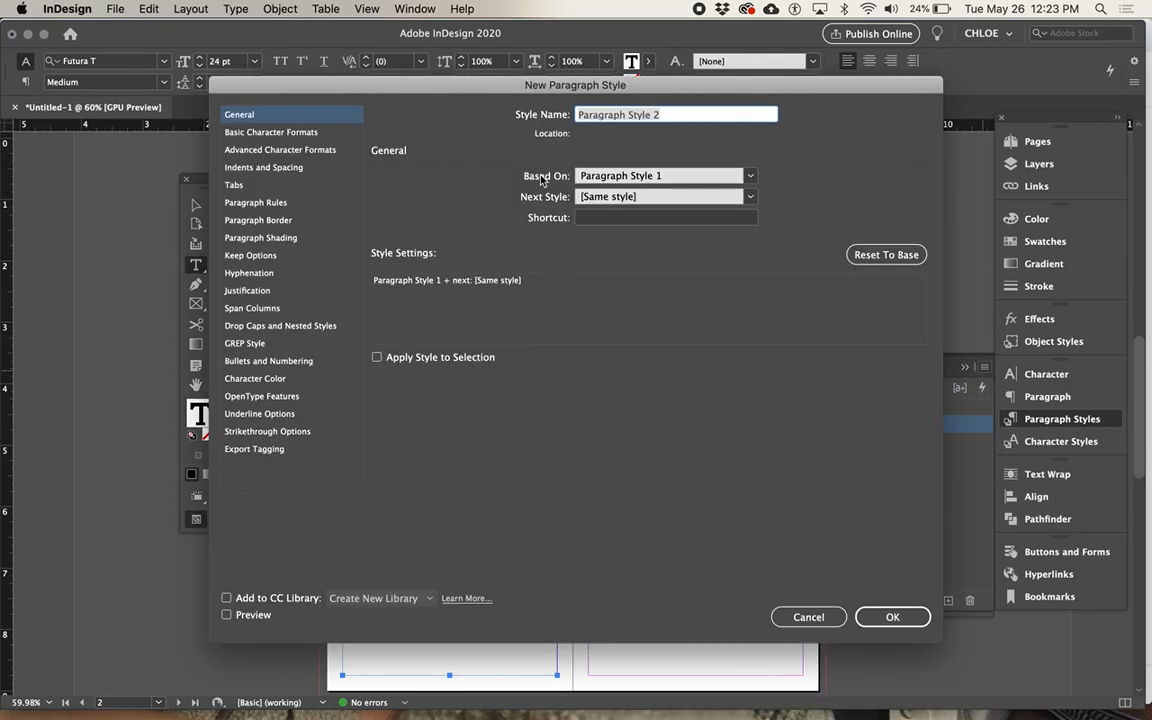
{"action": "type", "text": "Header"}
{"action": "left_click", "coordinate": [377, 357]}
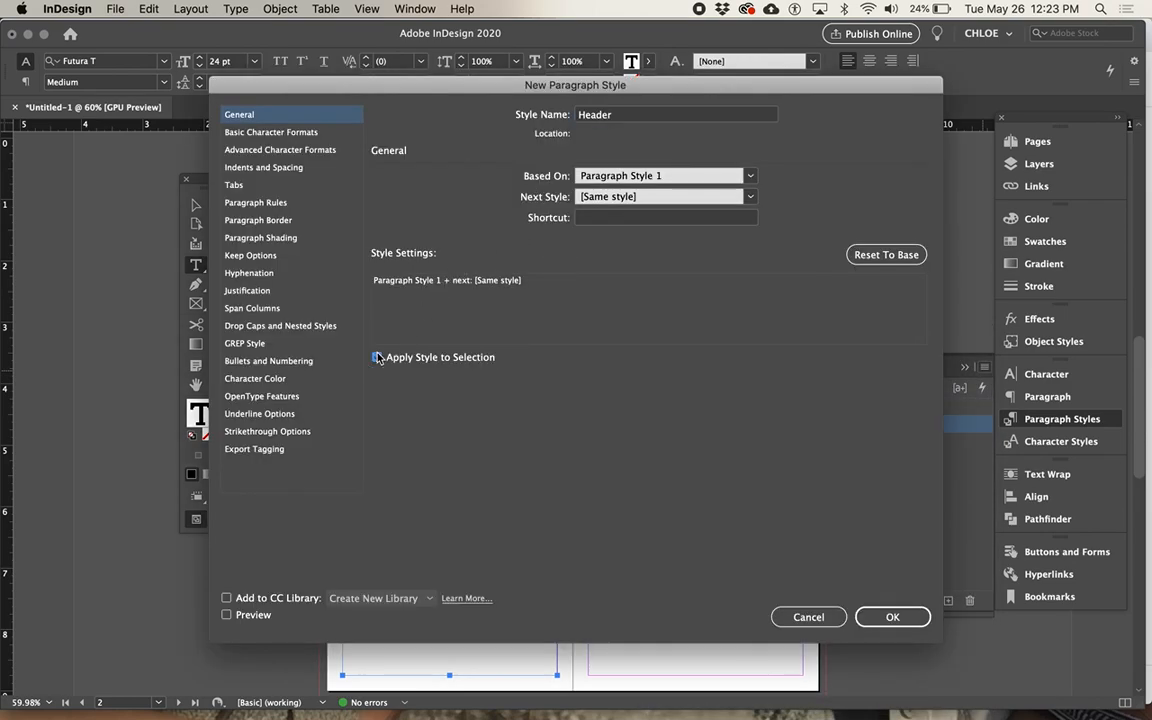
{"action": "left_click", "coordinate": [892, 617]}
{"action": "left_click", "coordinate": [892, 617]}
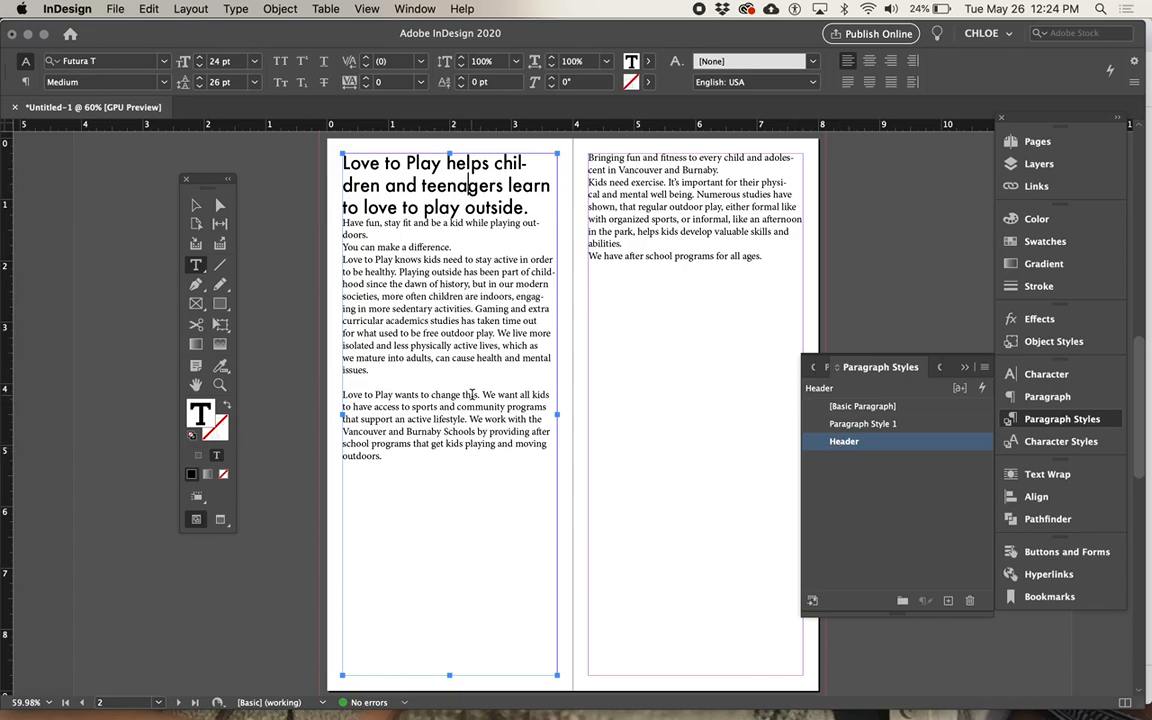
Check the header labels in the Chrome copy deck, and apply the Header paragraph style in InDesign to "You can make a difference."
{"action": "left_click", "coordinate": [617, 256]}
{"action": "key", "text": "super+Tab"}
{"action": "scroll", "coordinate": [551, 497], "scroll_direction": "down", "scroll_amount": 5}
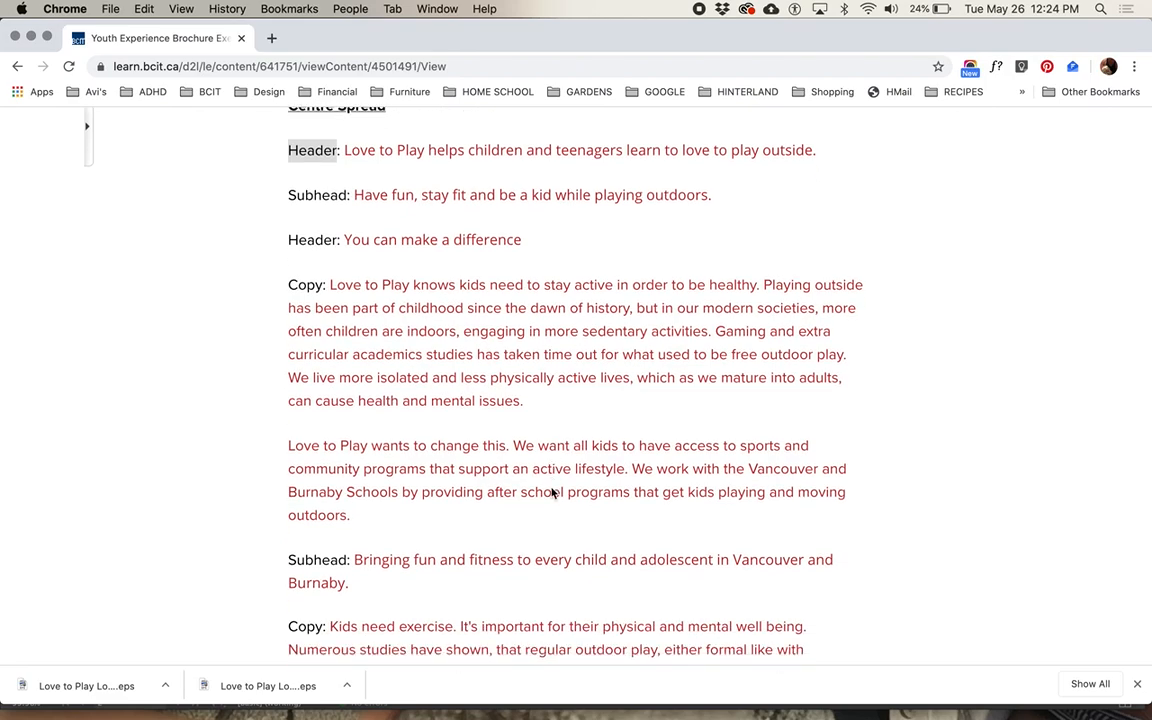
{"action": "key", "text": "super+Tab"}
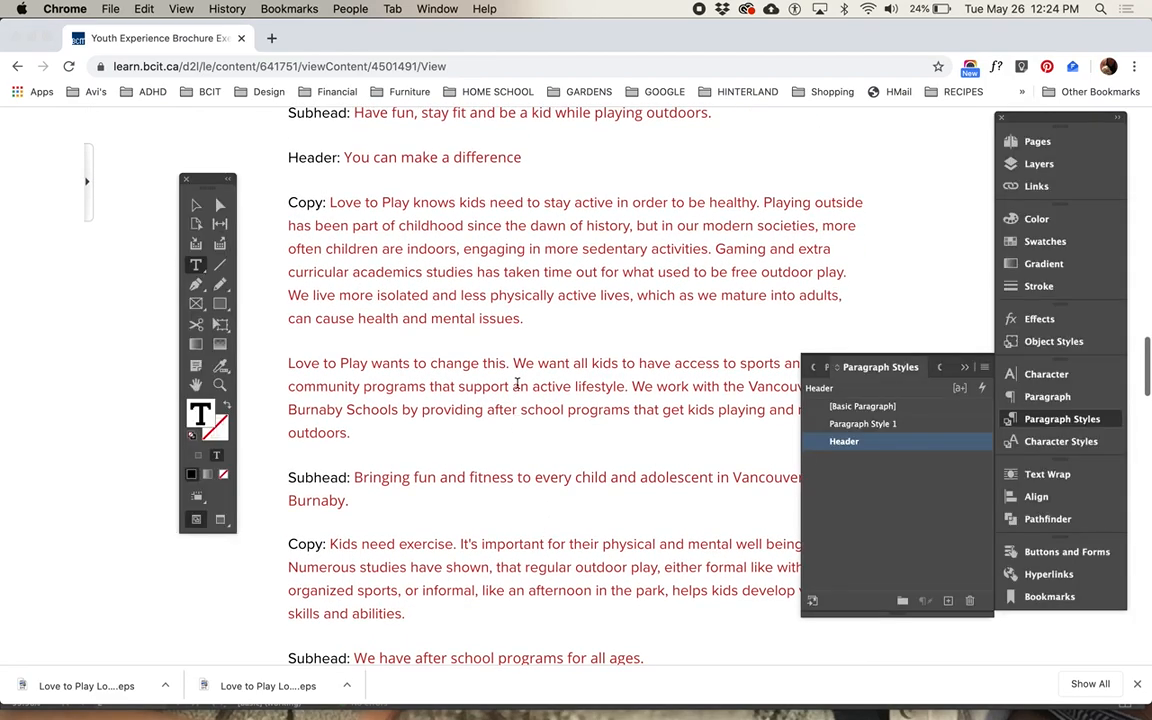
{"action": "left_click", "coordinate": [356, 222]}
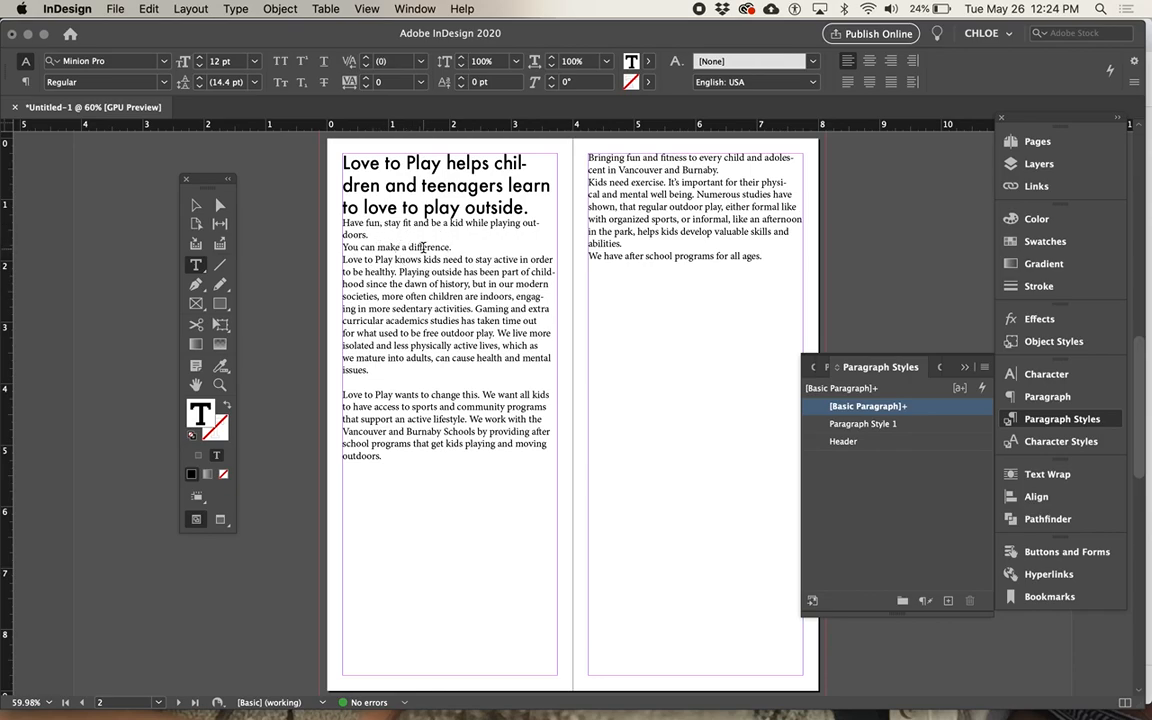
{"action": "left_click", "coordinate": [841, 443]}
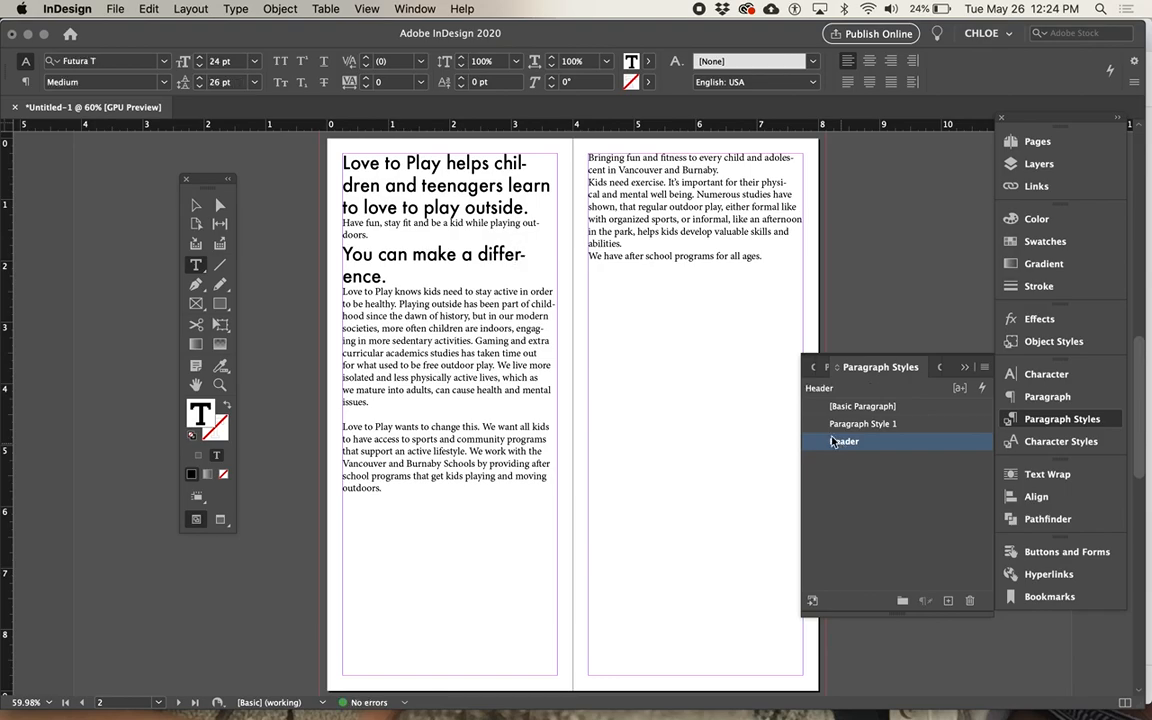
Check the subheads in the Chrome copy deck, and set the InDesign subhead "Have fun, stay fit and be a kid while playing outdoors." to Futura T Light
{"action": "key", "text": "super+Tab"}
{"action": "scroll", "coordinate": [591, 541], "scroll_direction": "down", "scroll_amount": 3}
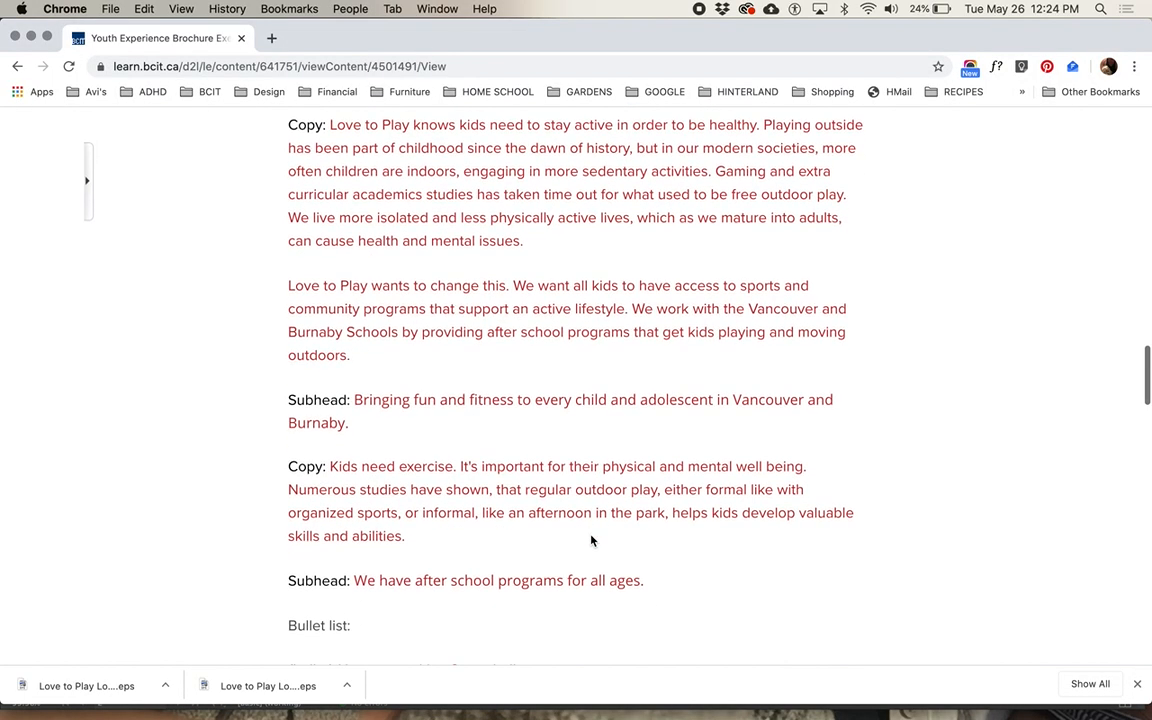
{"action": "key", "text": "super+Tab"}
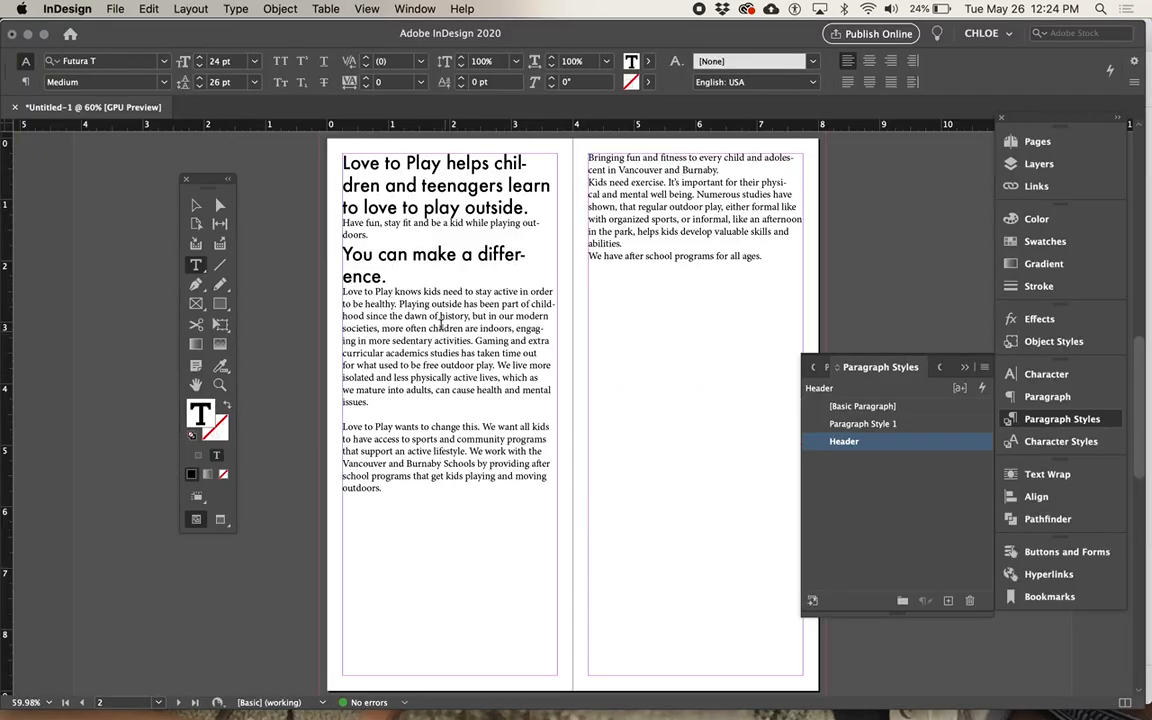
{"action": "left_click_drag", "start_coordinate": [378, 235], "coordinate": [330, 222]}
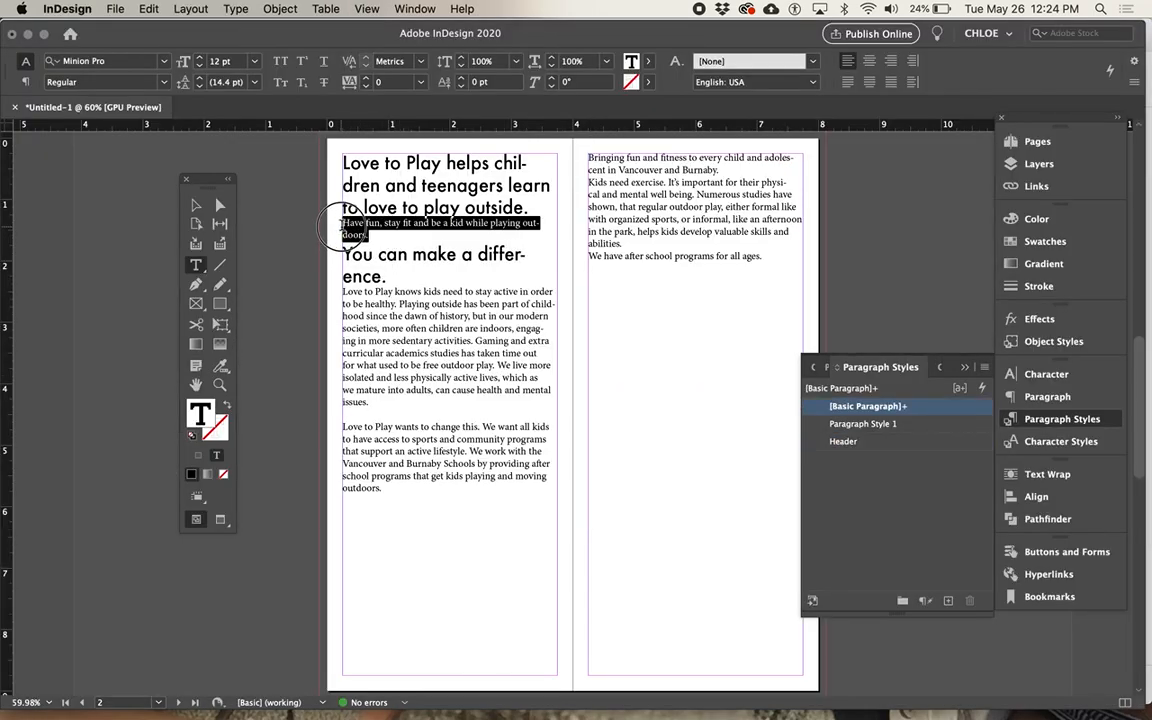
{"action": "left_click", "coordinate": [150, 61]}
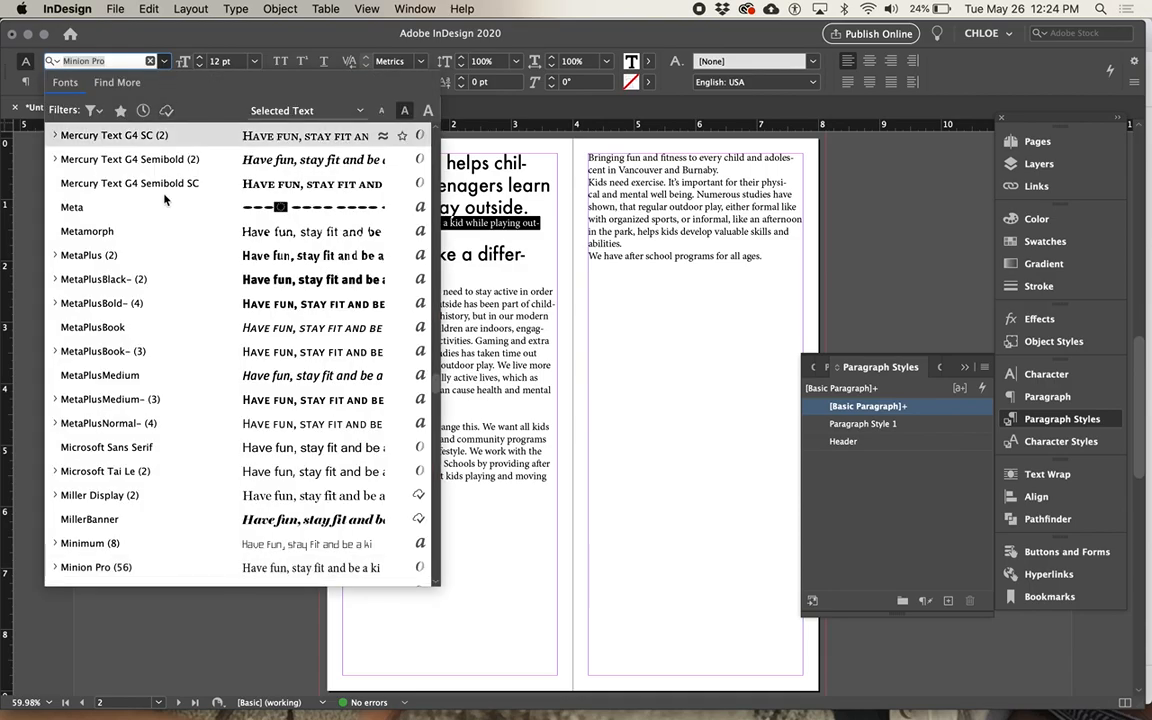
{"action": "scroll", "coordinate": [163, 201], "scroll_direction": "up", "scroll_amount": 15}
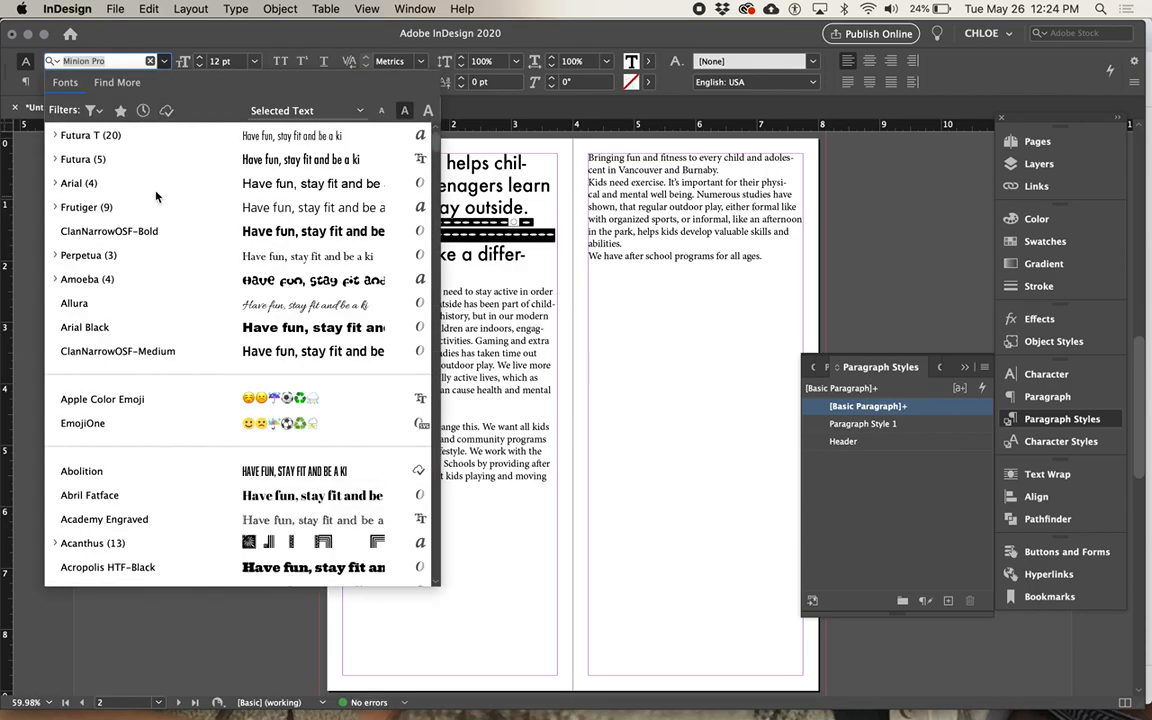
{"action": "left_click", "coordinate": [112, 134]}
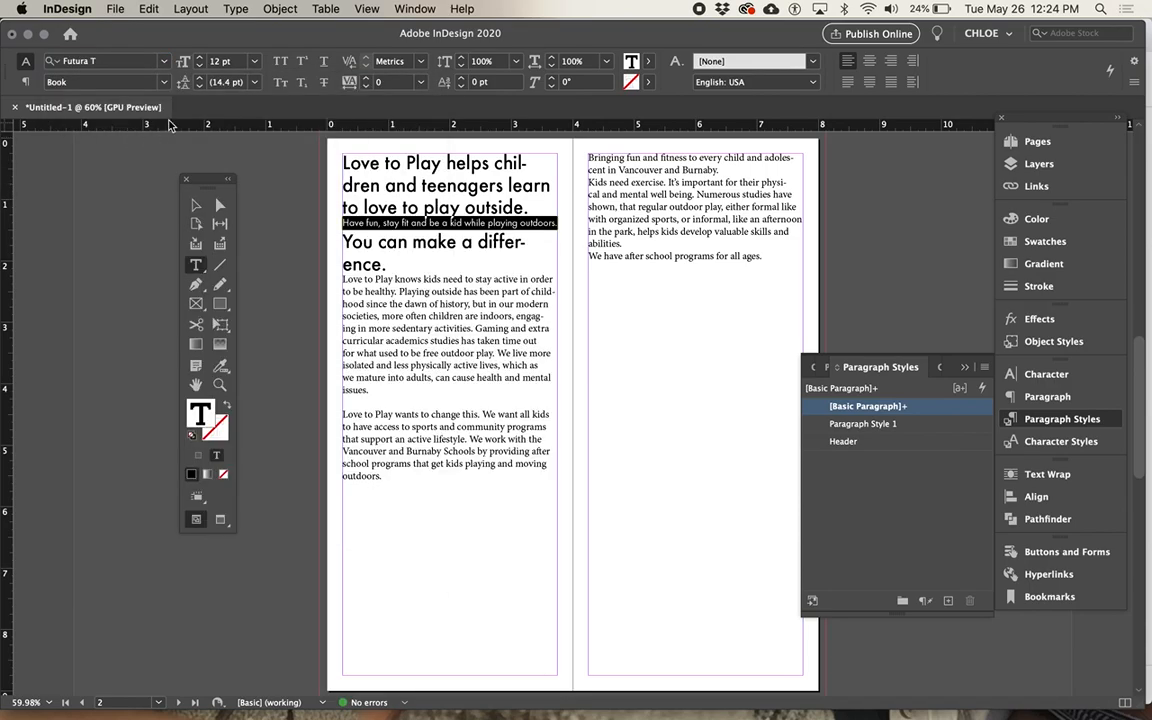
{"action": "left_click", "coordinate": [164, 61]}
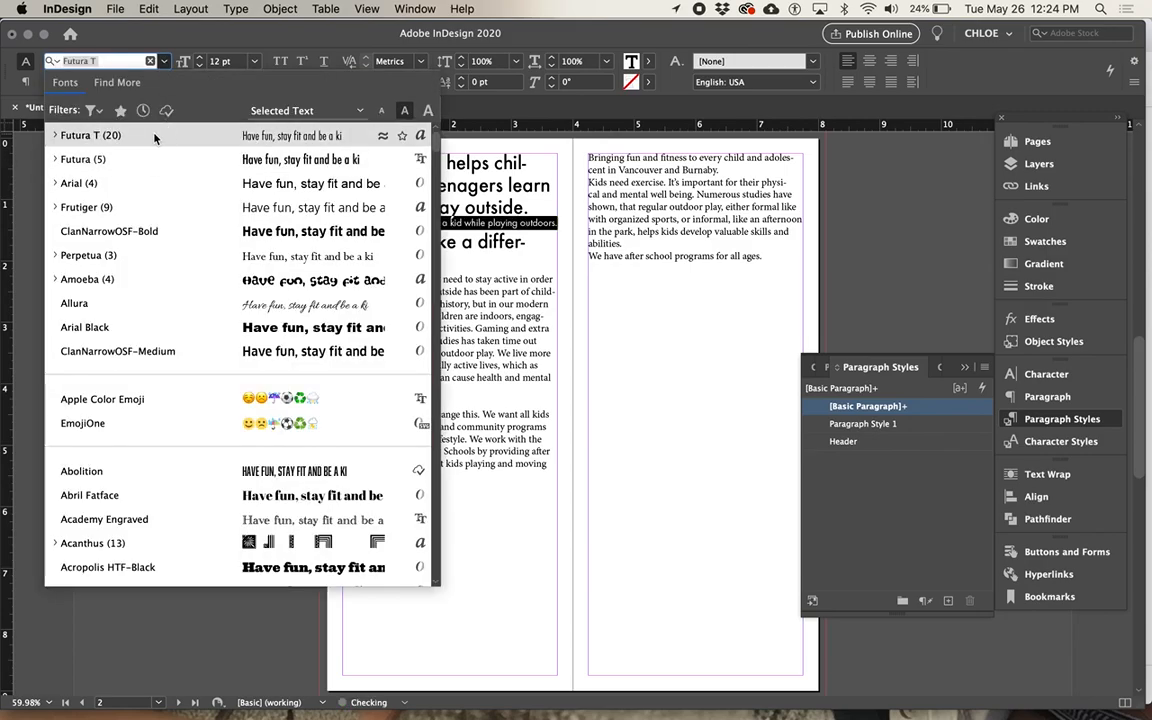
{"action": "left_click", "coordinate": [138, 118]}
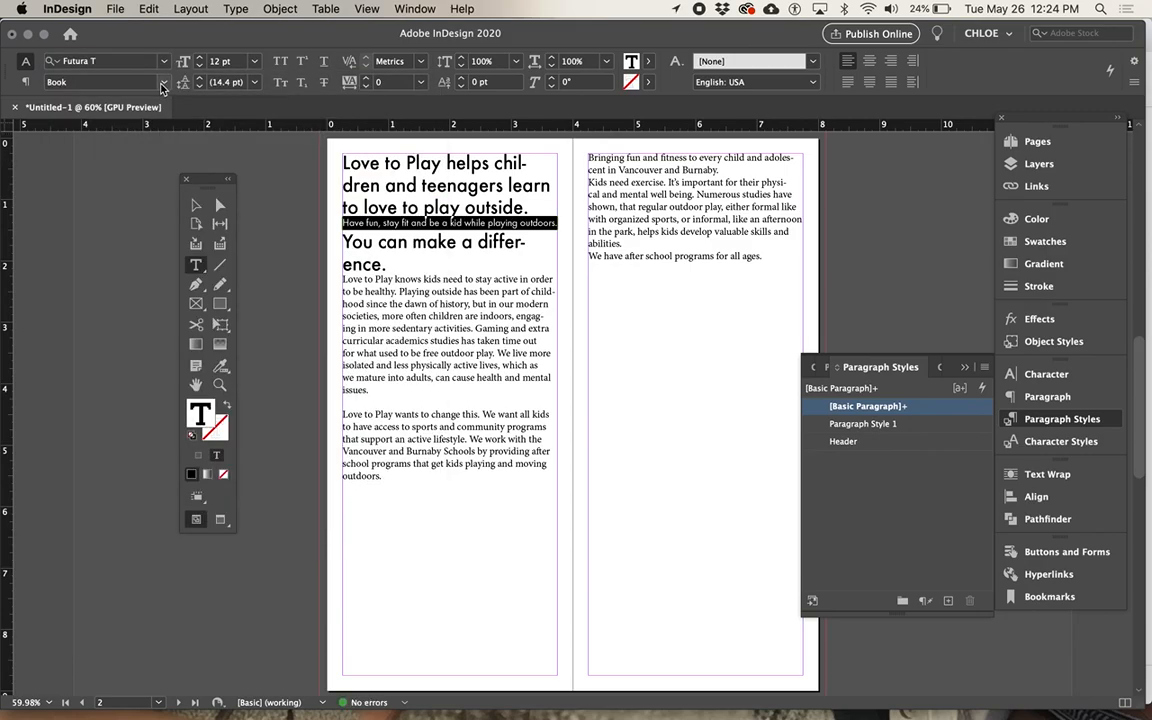
{"action": "left_click", "coordinate": [162, 84]}
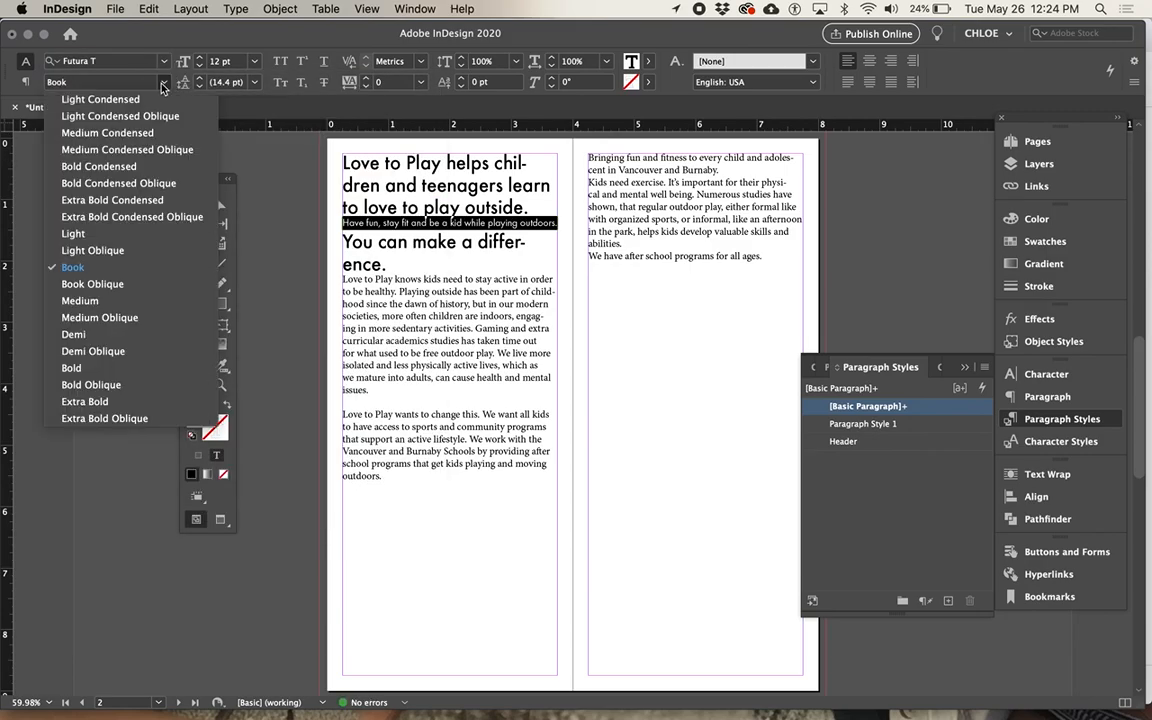
{"action": "left_click", "coordinate": [112, 233]}
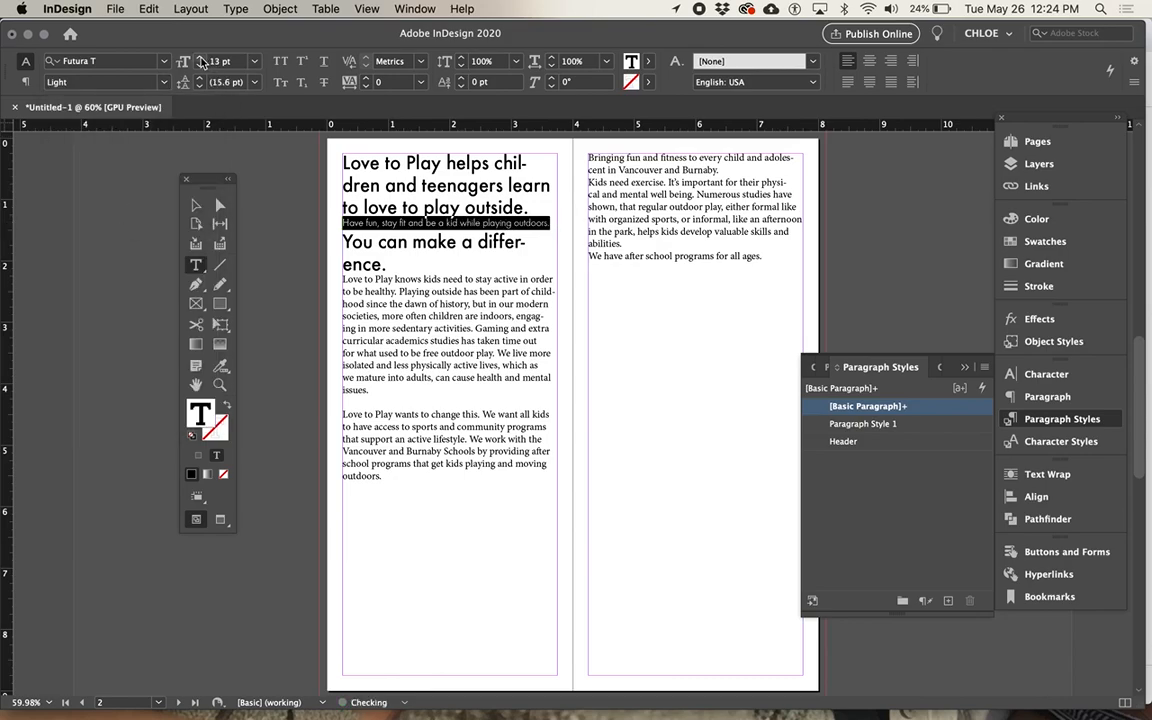
Set the selected "Have fun, stay fit" subhead to a font size of 16 pt with 18 pt leading
{"action": "left_click", "coordinate": [200, 58]}
{"action": "left_click", "coordinate": [200, 58]}
{"action": "left_click", "coordinate": [200, 58]}
{"action": "left_click", "coordinate": [200, 58]}
{"action": "left_click", "coordinate": [200, 58]}
{"action": "left_click", "coordinate": [200, 58]}
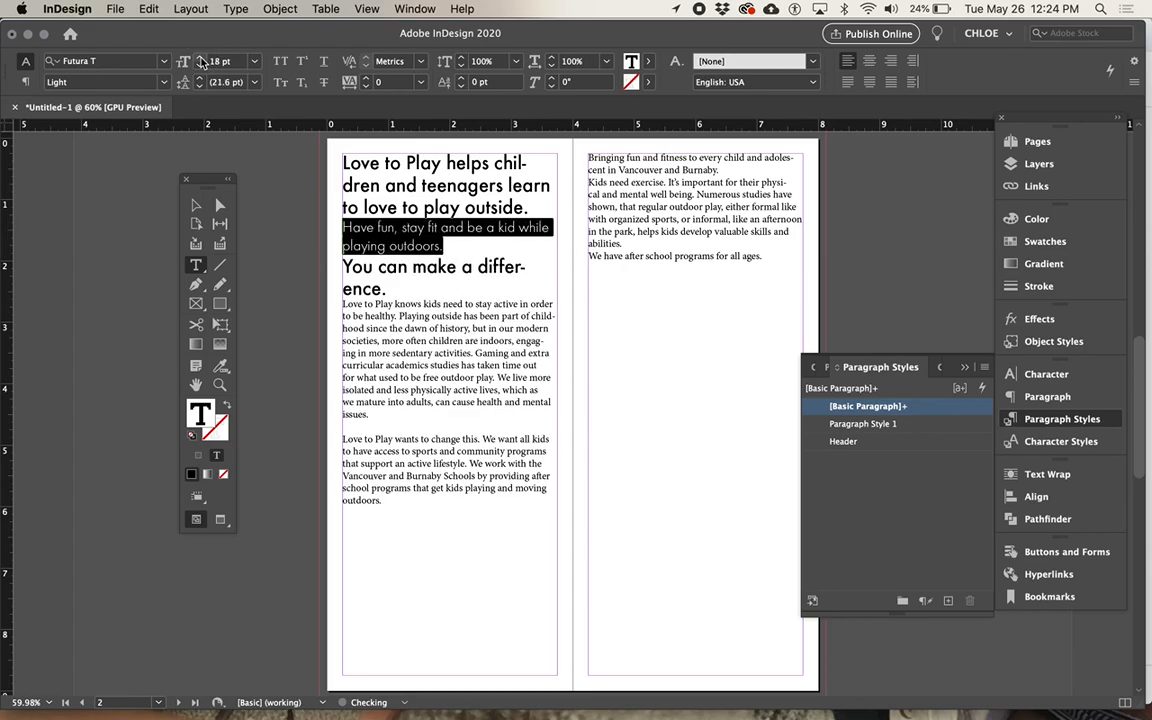
{"action": "left_click", "coordinate": [200, 64]}
{"action": "left_click", "coordinate": [200, 79]}
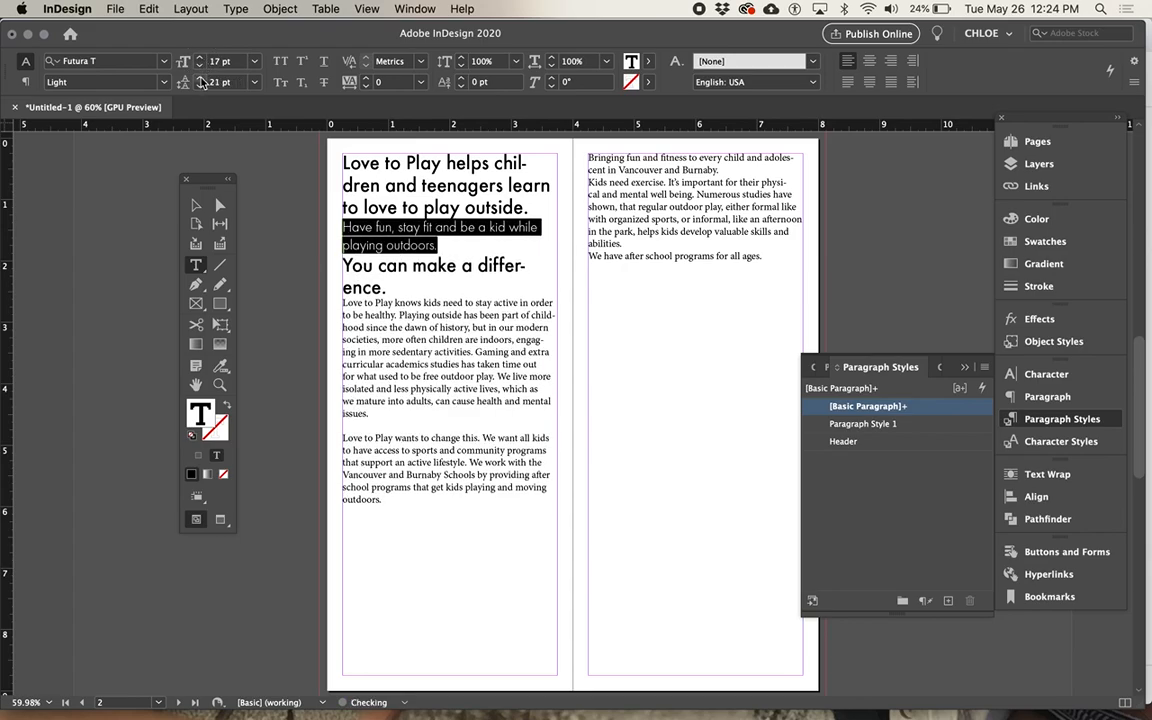
{"action": "left_click", "coordinate": [201, 84]}
{"action": "left_click", "coordinate": [201, 84]}
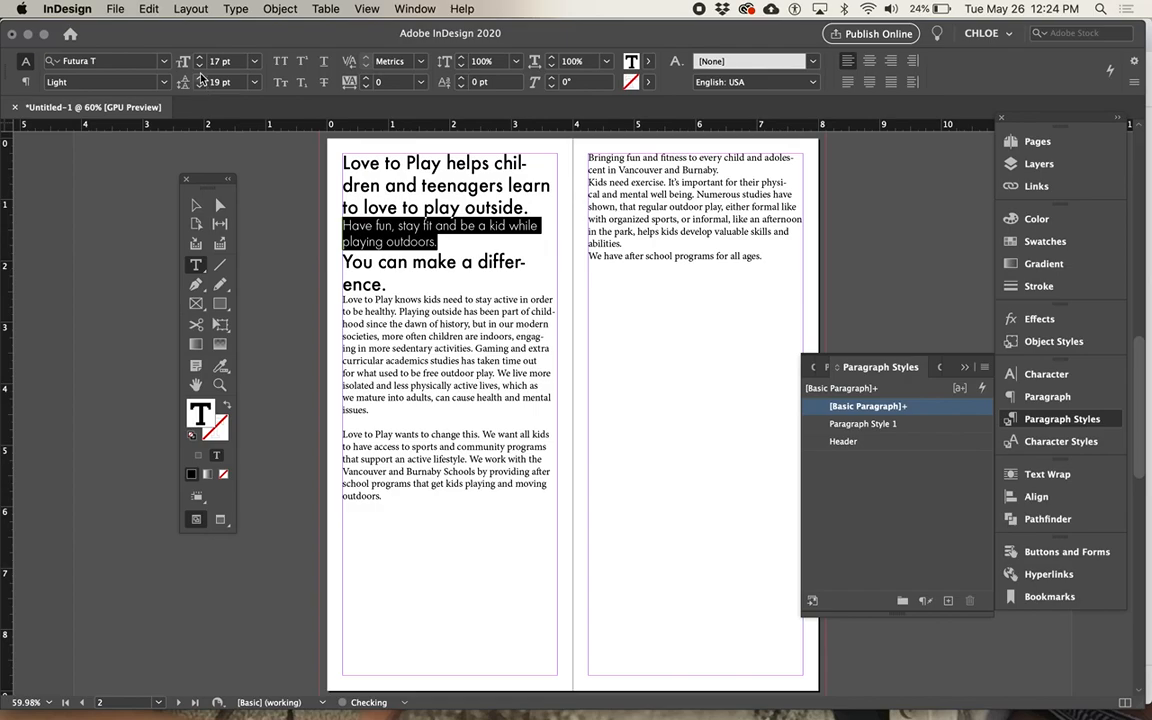
{"action": "left_click", "coordinate": [200, 65]}
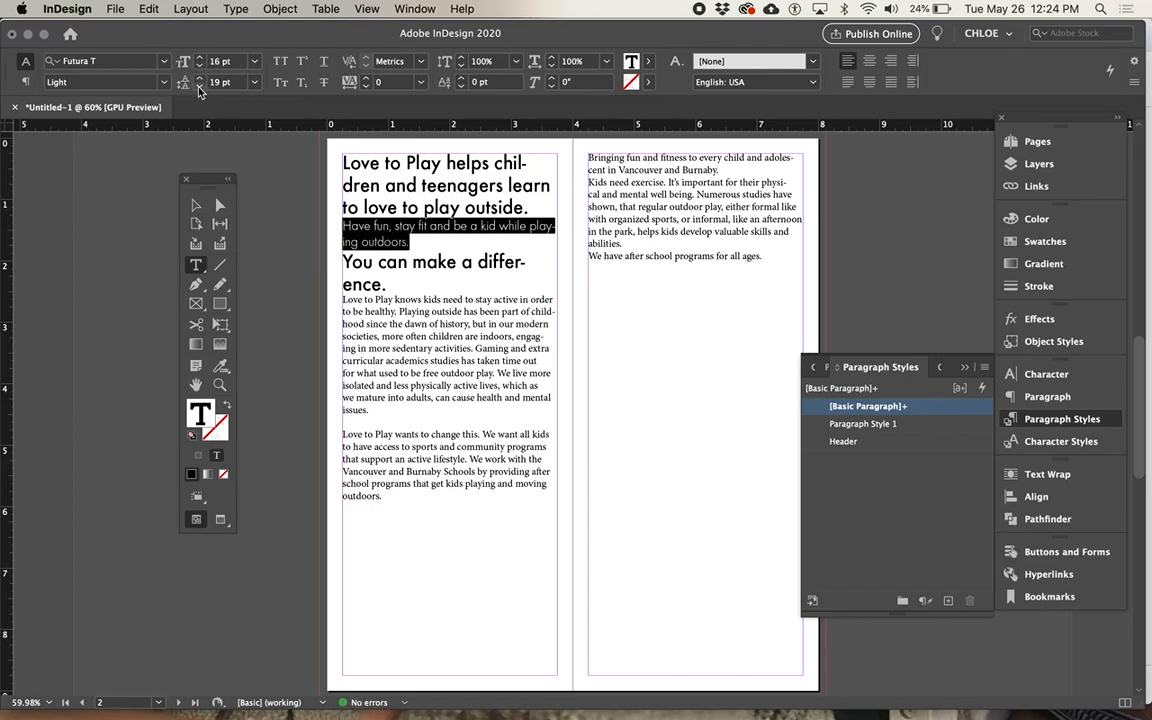
{"action": "left_click", "coordinate": [199, 86]}
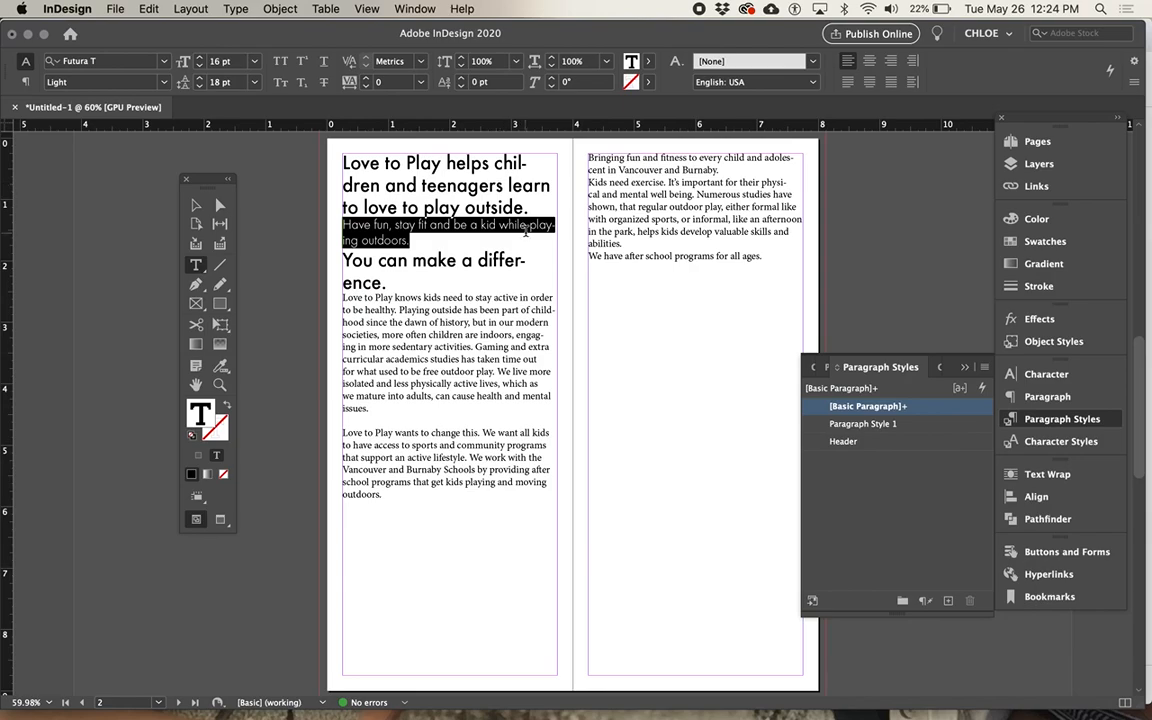
Create a paragraph style named "Subhead" based on Paragraph Style 2 and apply it to the selected "Have fun, stay fit" subhead
{"action": "left_click", "coordinate": [947, 600]}
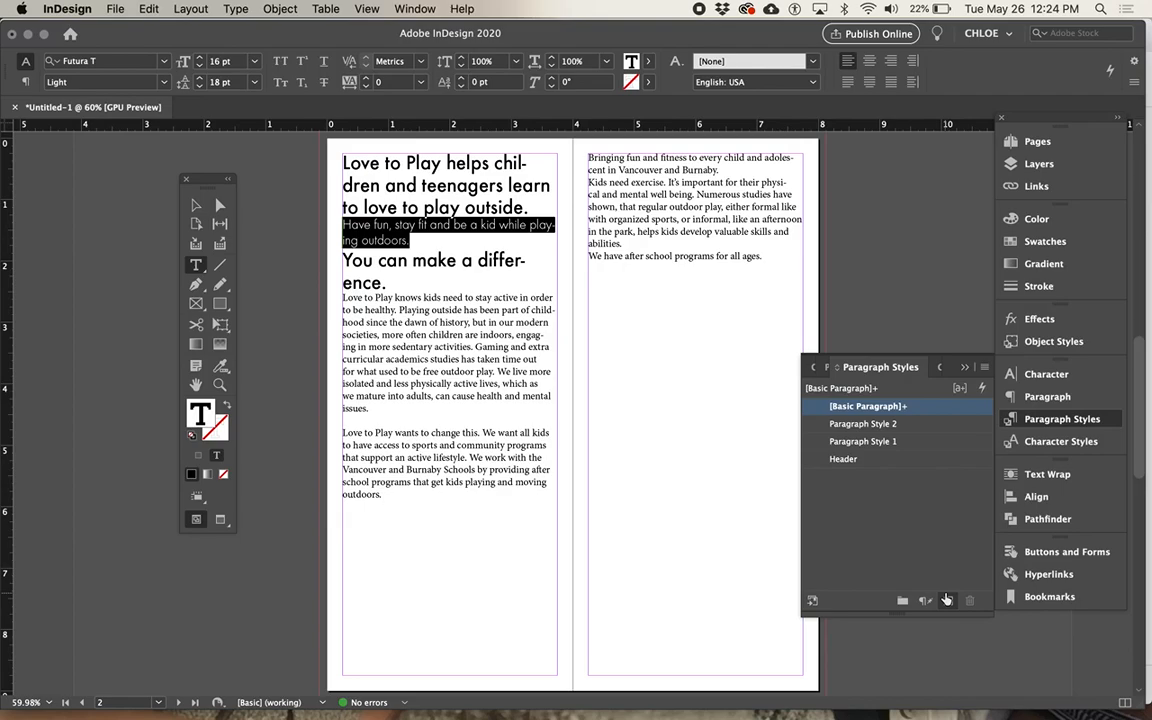
{"action": "double_click", "coordinate": [884, 426]}
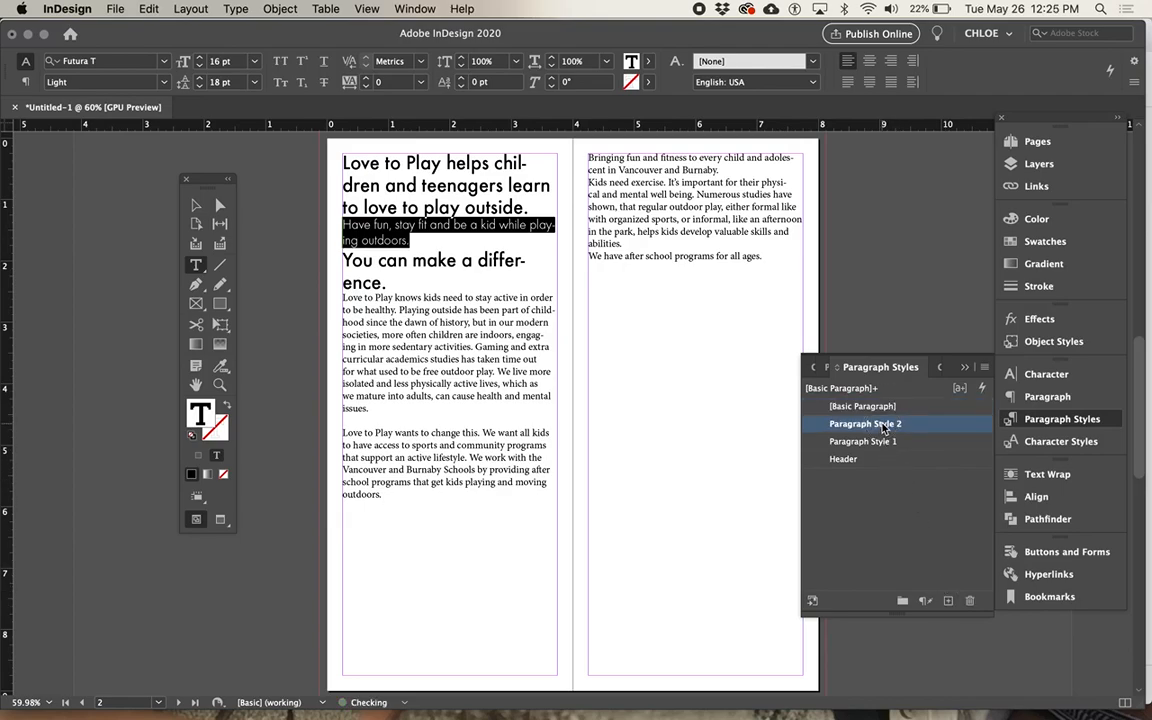
{"action": "key", "text": "Return"}
{"action": "left_click", "coordinate": [984, 367]}
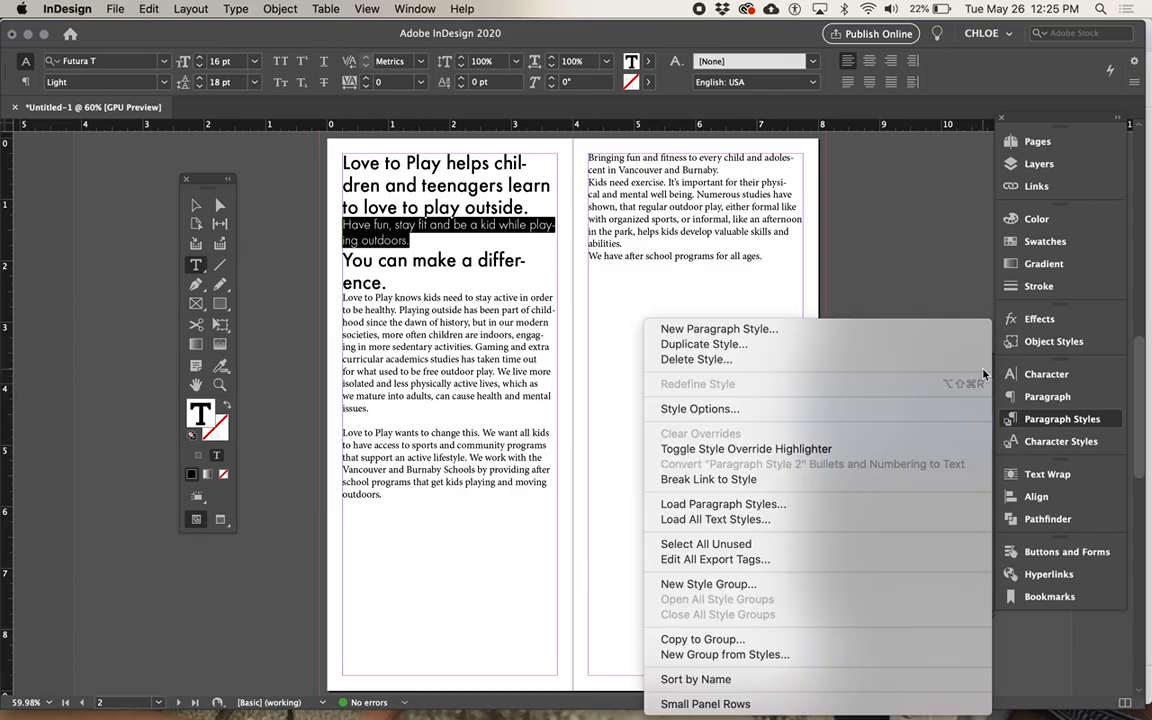
{"action": "left_click", "coordinate": [957, 329]}
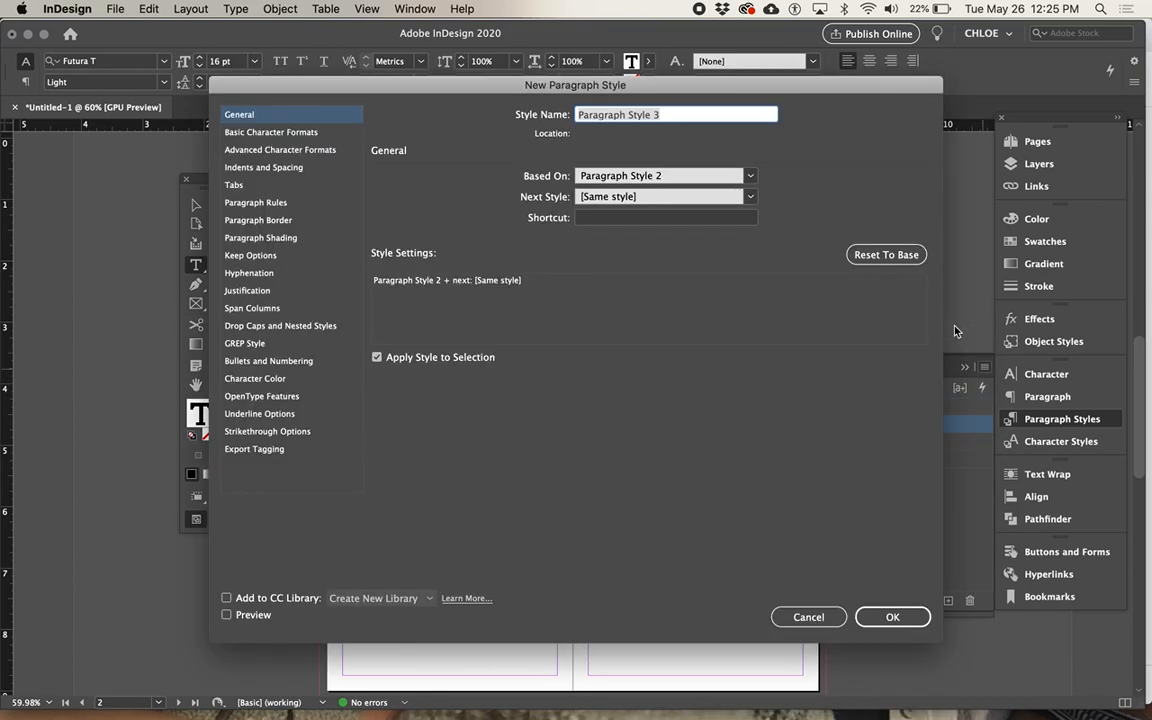
{"action": "type", "text": "Subhead"}
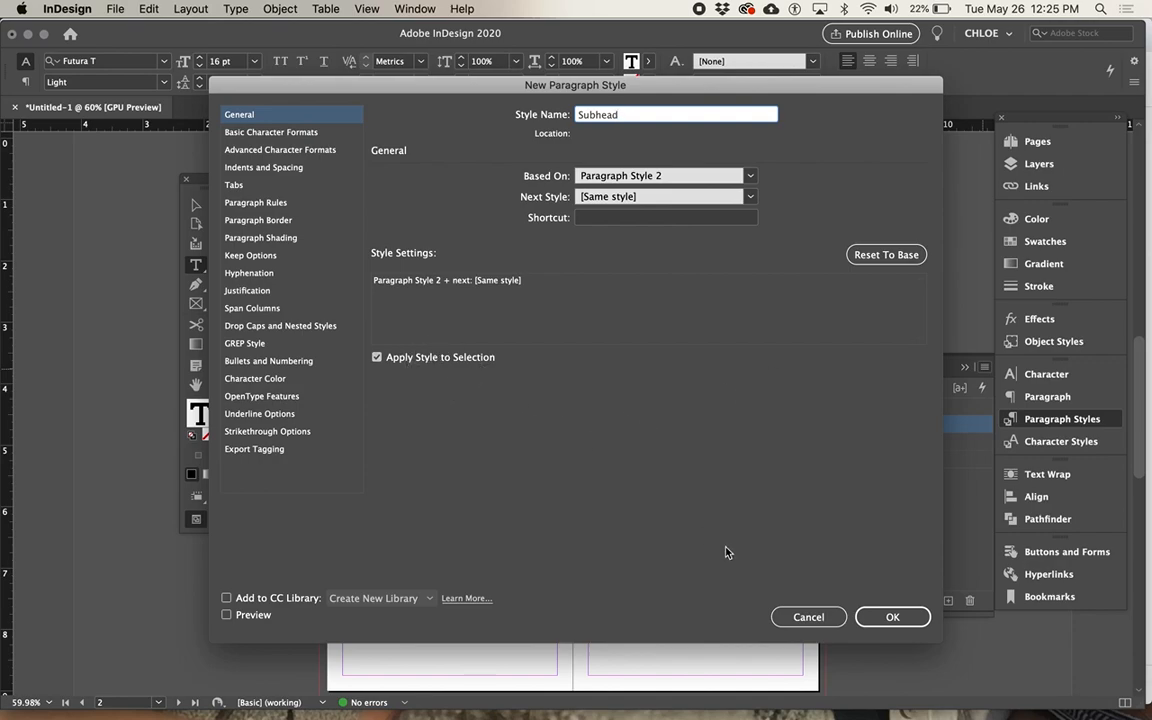
{"action": "left_click", "coordinate": [890, 617]}
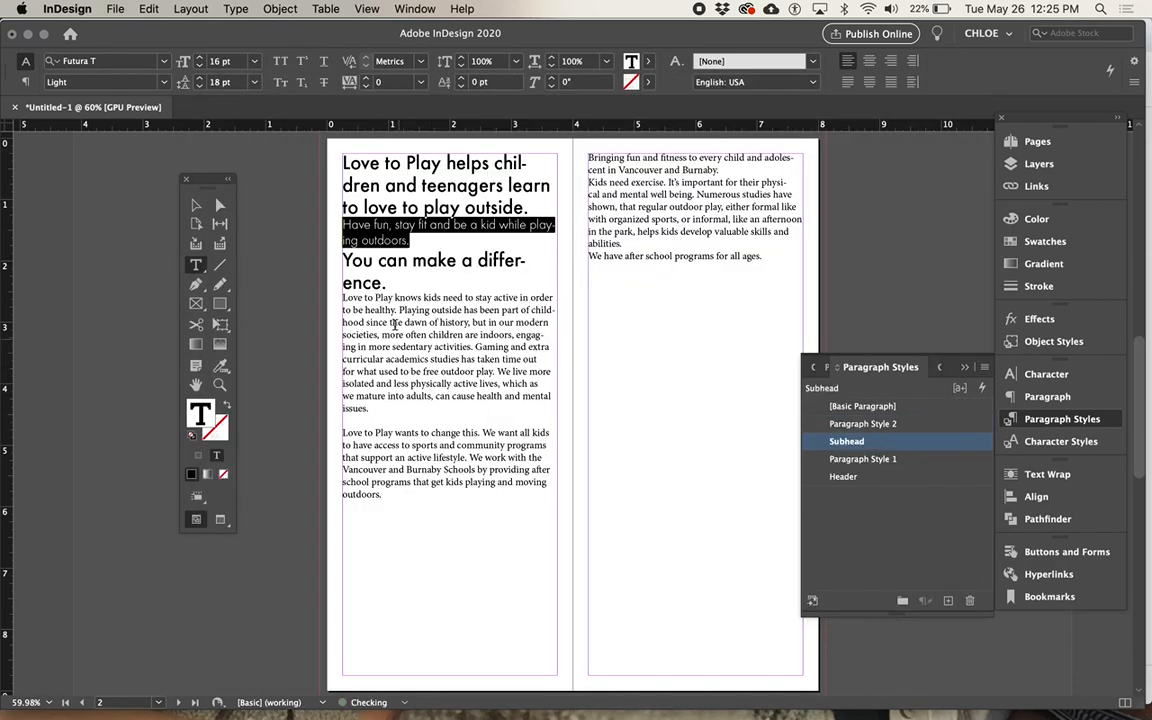
Check the subhead labels in the Chrome copy deck, and apply the Subhead style in InDesign to "We have after school programs for all ages."
{"action": "key", "text": "super+Tab"}
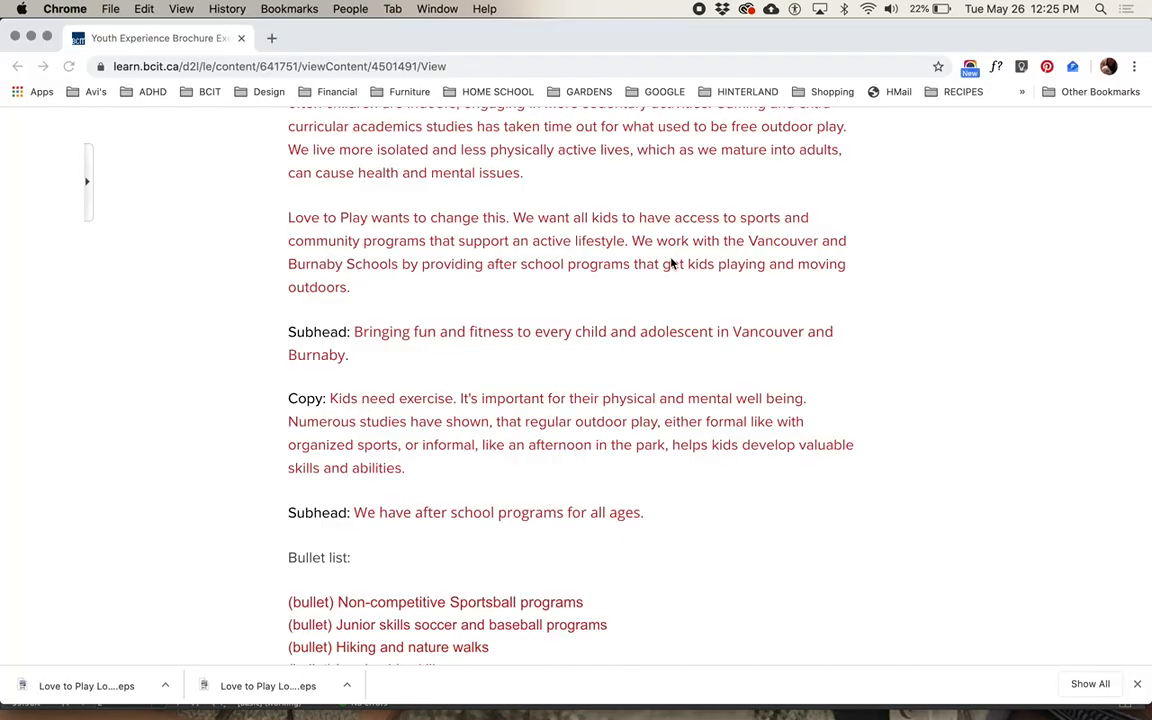
{"action": "scroll", "coordinate": [412, 393], "scroll_direction": "up", "scroll_amount": 1}
{"action": "scroll", "coordinate": [371, 352], "scroll_direction": "down", "scroll_amount": 2}
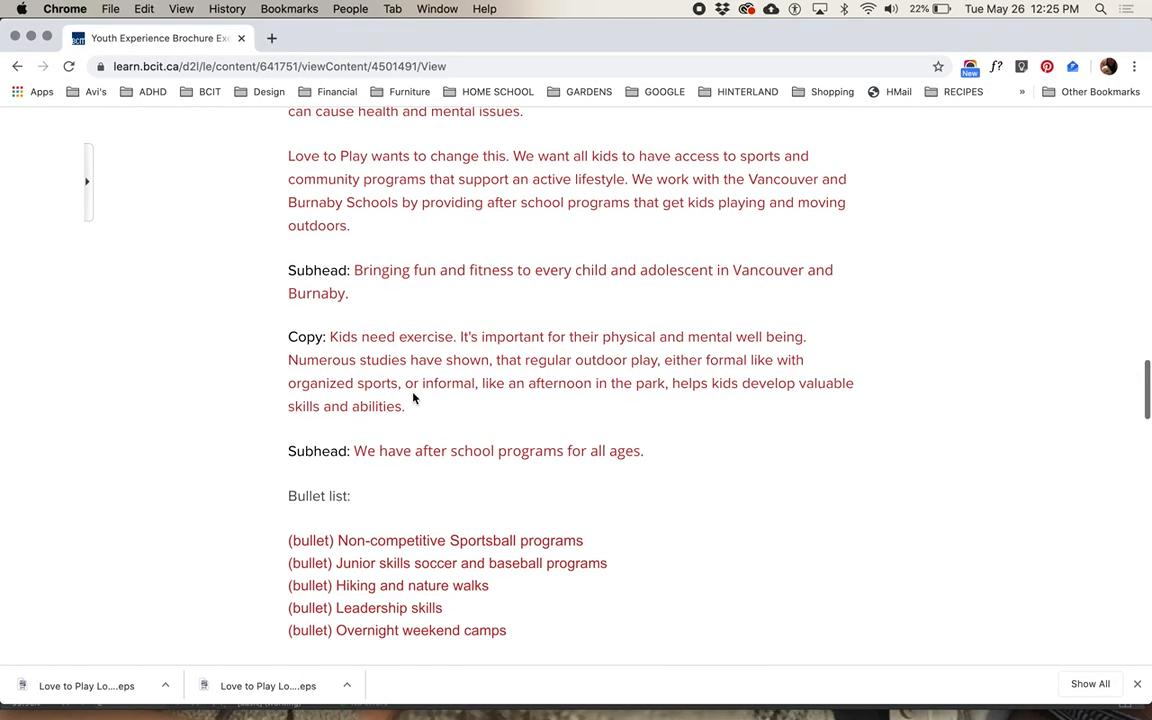
{"action": "key", "text": "super+Tab"}
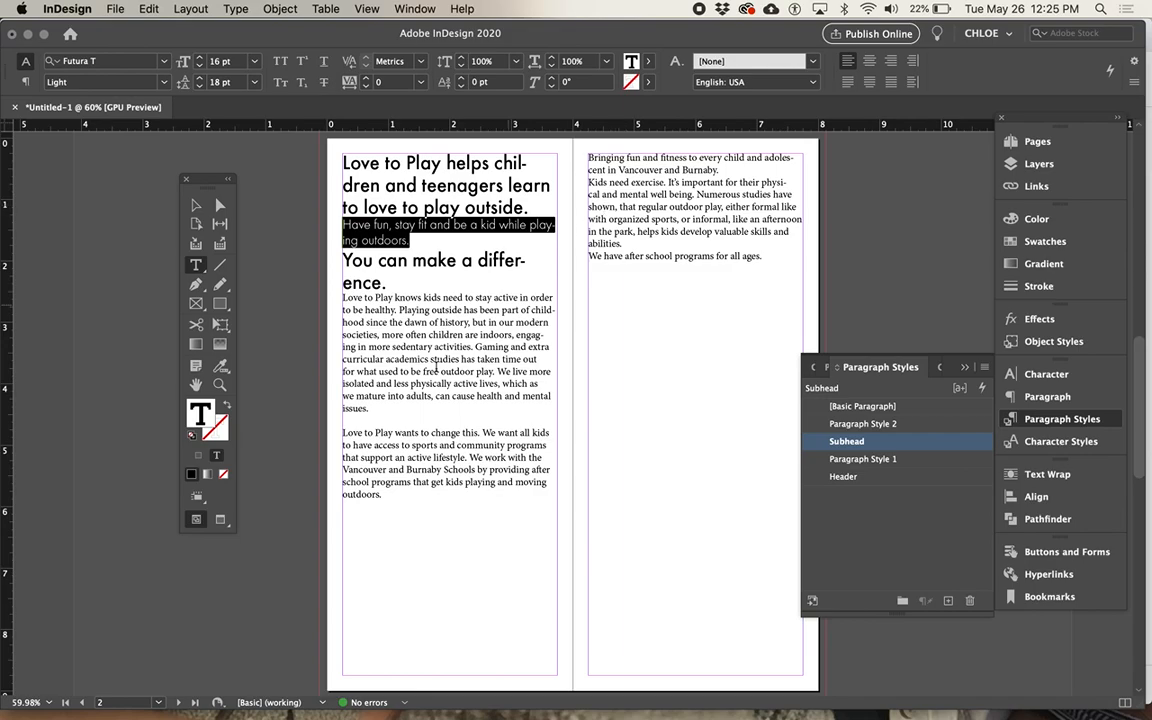
{"action": "left_click", "coordinate": [645, 256]}
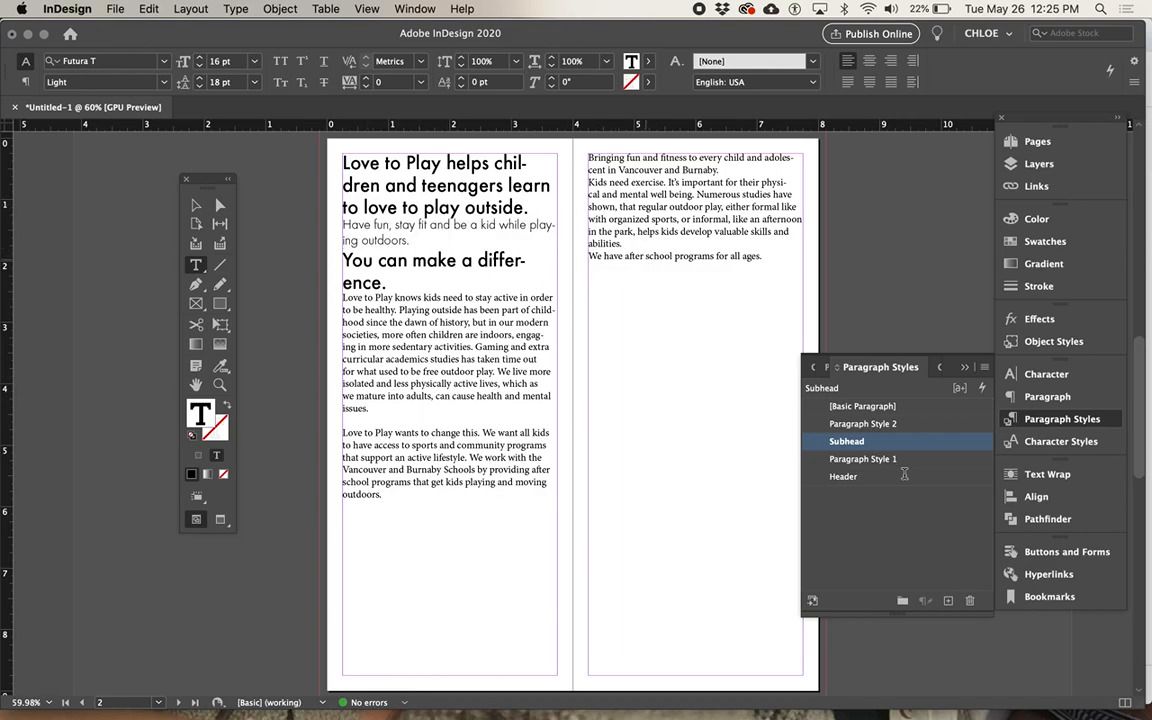
{"action": "left_click", "coordinate": [886, 441]}
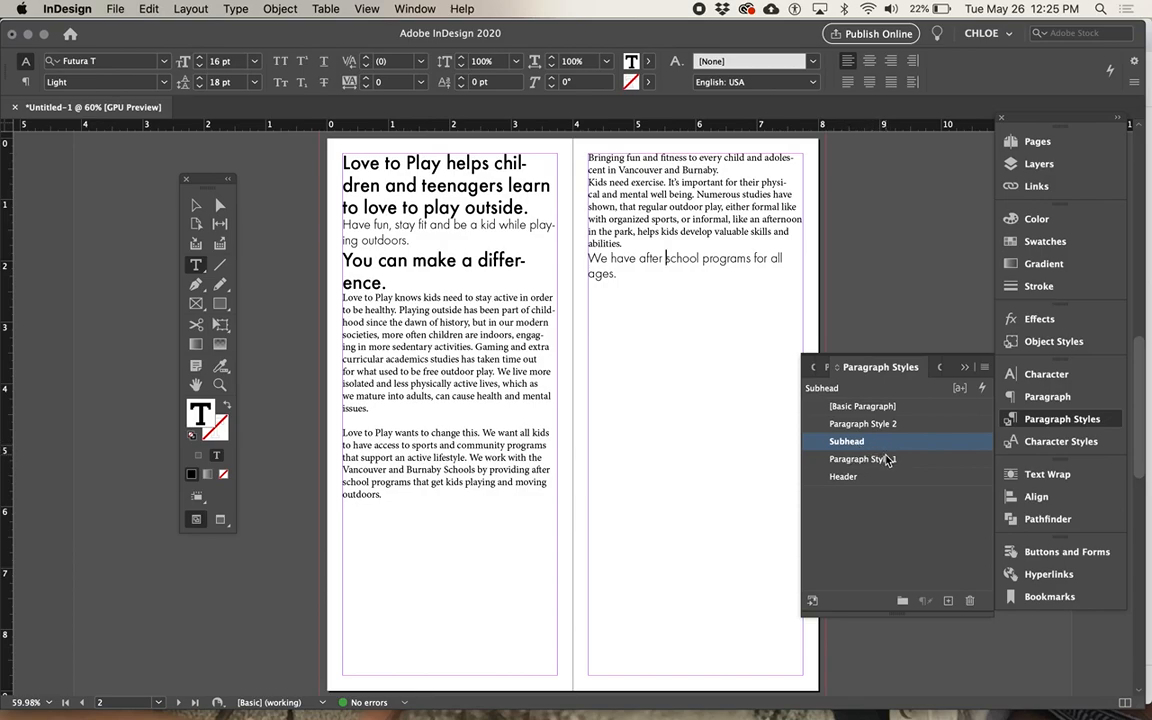
Open the Header paragraph style's options from the first header and turn off hyphenation
{"action": "left_click", "coordinate": [452, 186]}
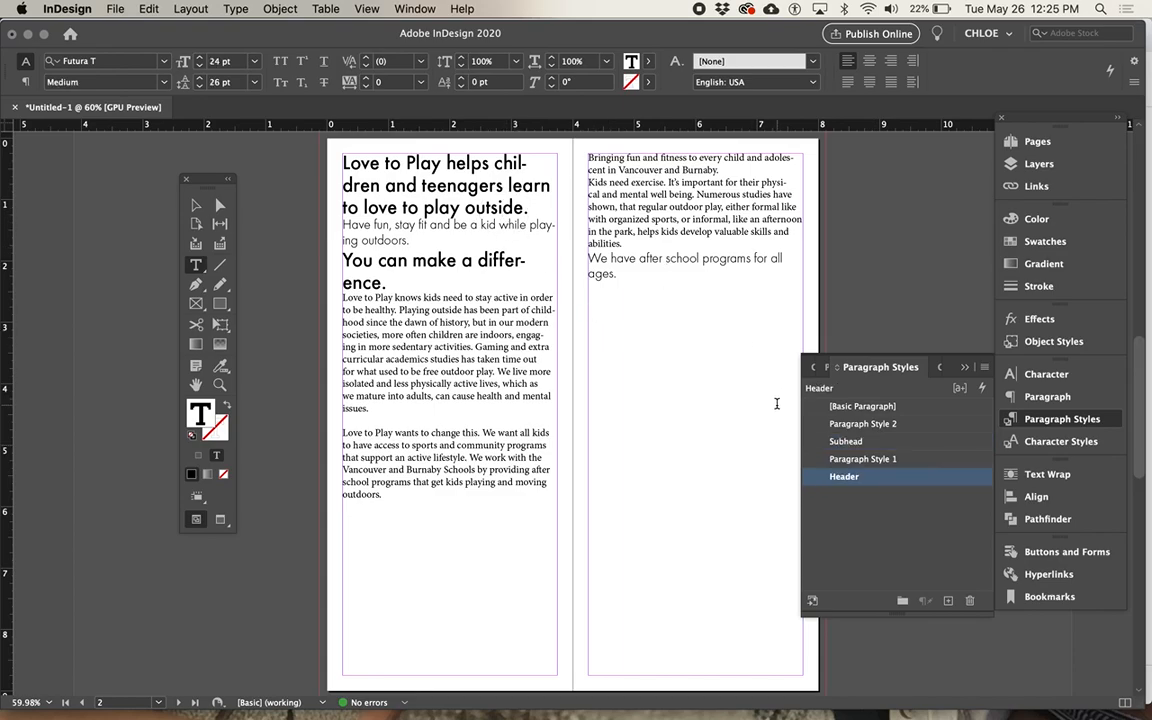
{"action": "double_click", "coordinate": [840, 478]}
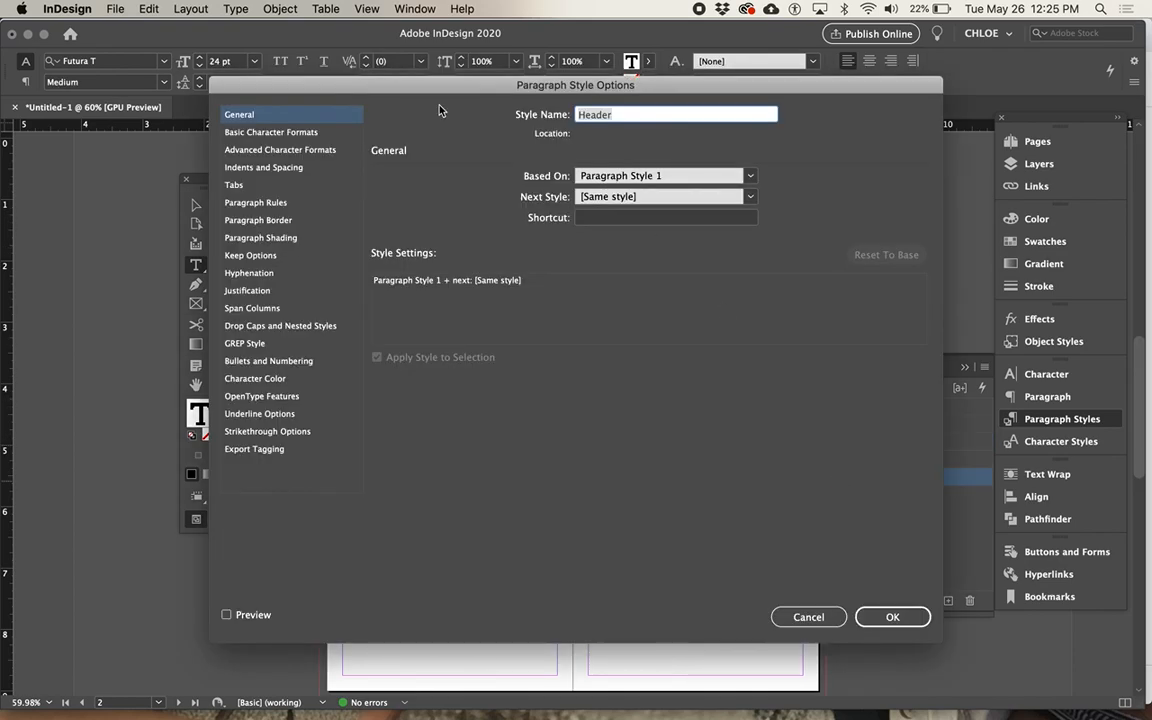
{"action": "left_click_drag", "start_coordinate": [426, 90], "coordinate": [751, 12]}
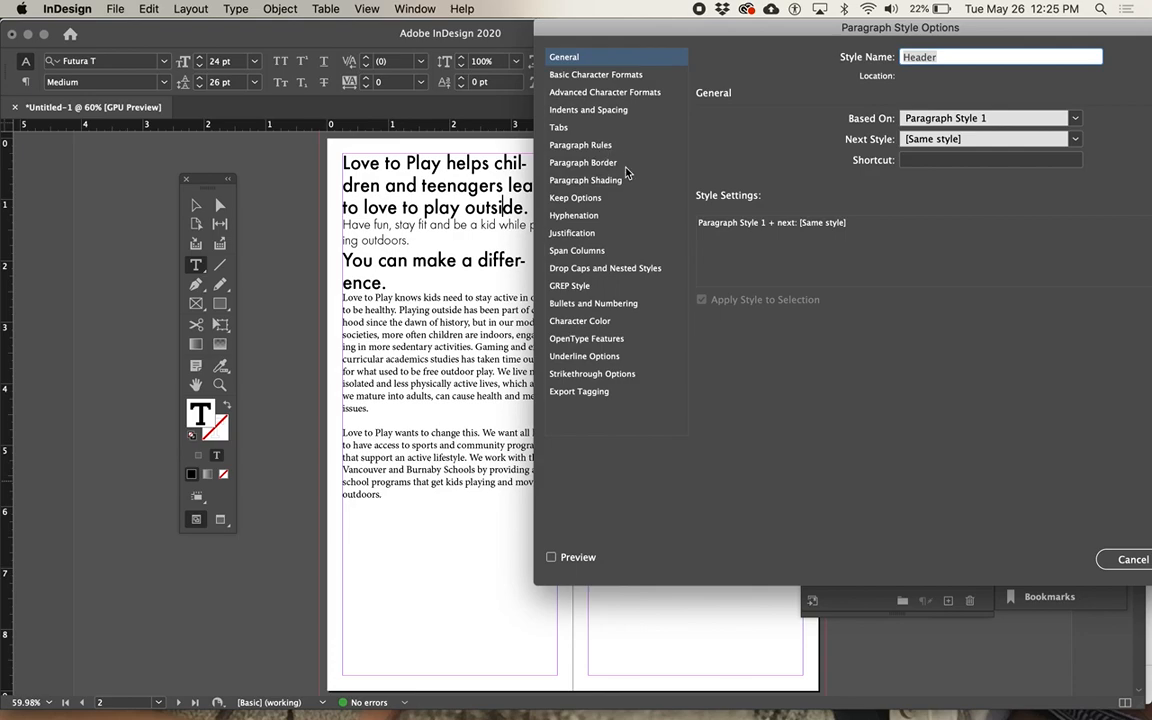
{"action": "left_click", "coordinate": [598, 217]}
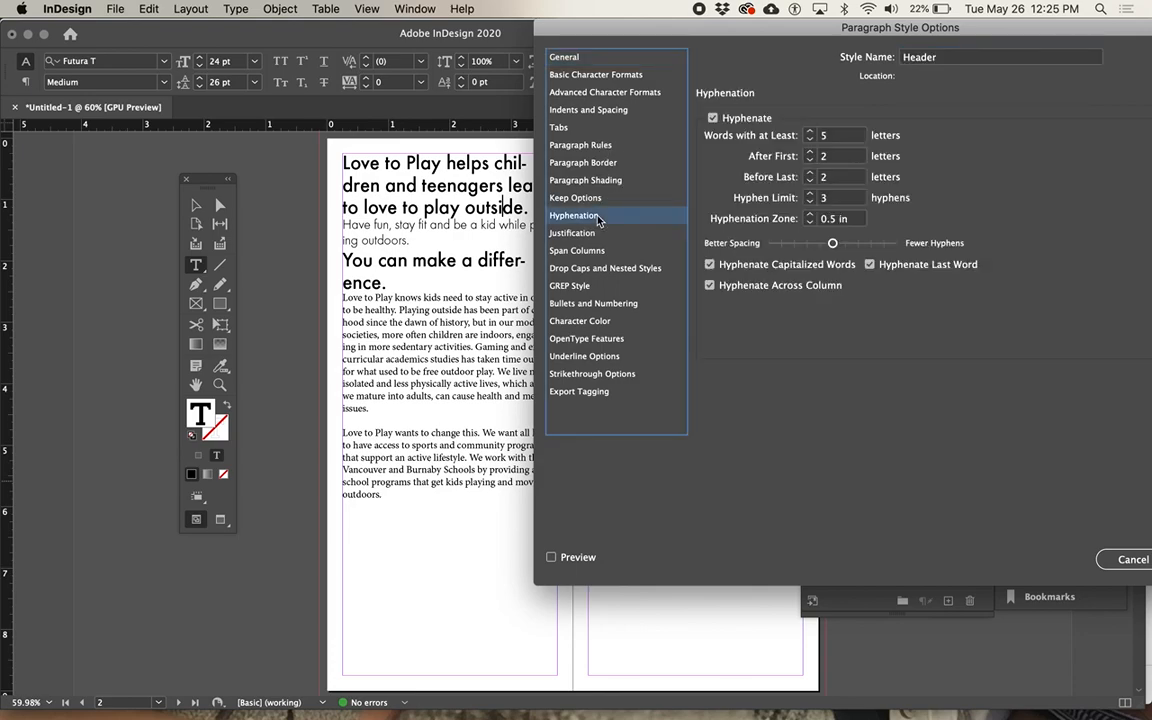
{"action": "left_click", "coordinate": [712, 118]}
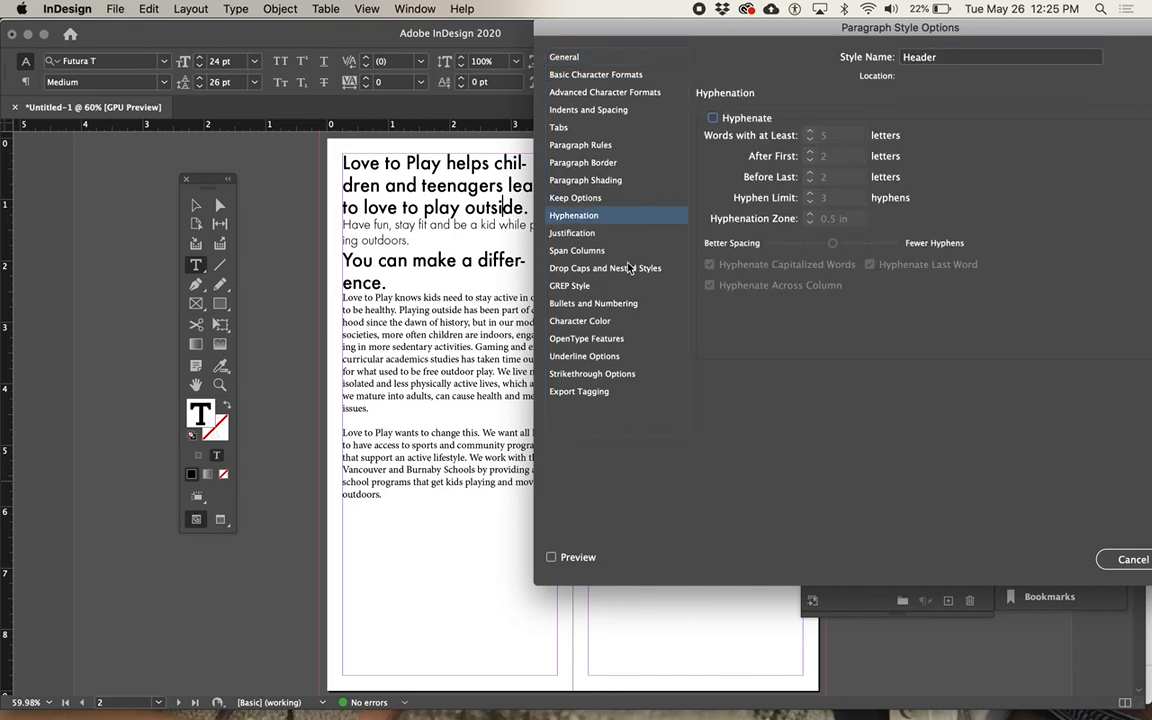
Set the Header style's character color to C=100 M=90 Y=10 K=0 with a 91% tint, previewing the change on the page
{"action": "left_click", "coordinate": [621, 323]}
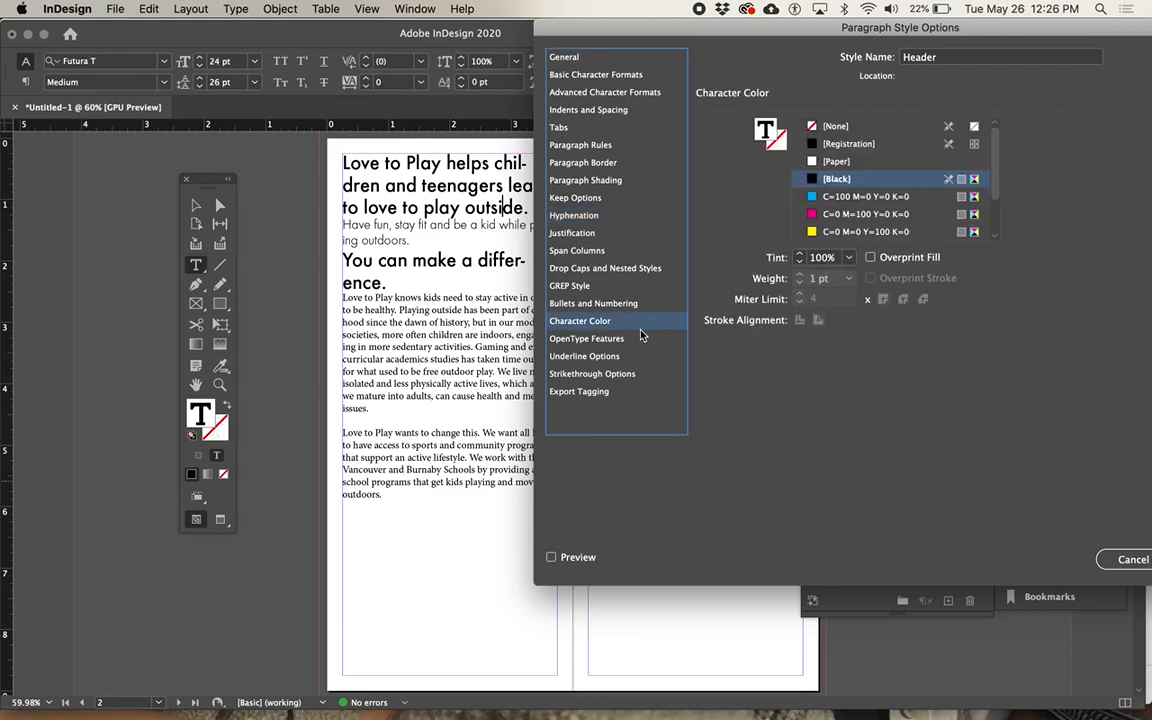
{"action": "mouse_move", "coordinate": [995, 187]}
{"action": "left_mouse_down"}
{"action": "mouse_move", "coordinate": [993, 216]}
{"action": "mouse_move", "coordinate": [990, 168]}
{"action": "left_mouse_up"}
{"action": "left_click_drag", "start_coordinate": [996, 180], "coordinate": [994, 224]}
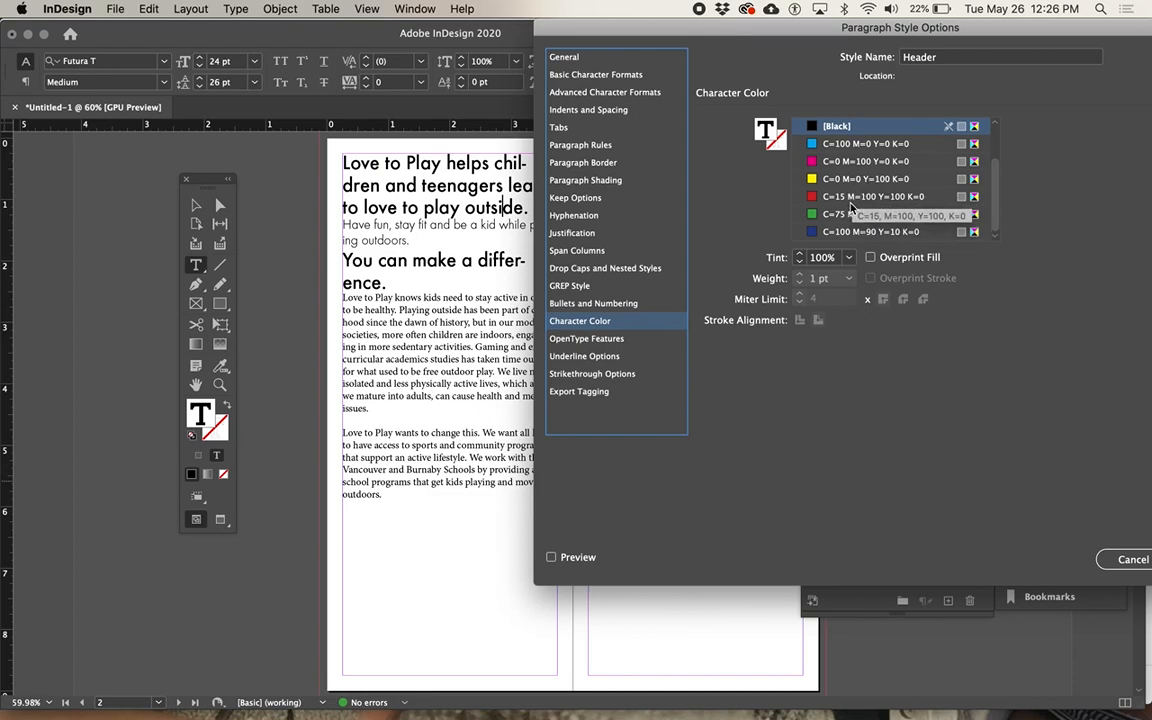
{"action": "left_click", "coordinate": [851, 232]}
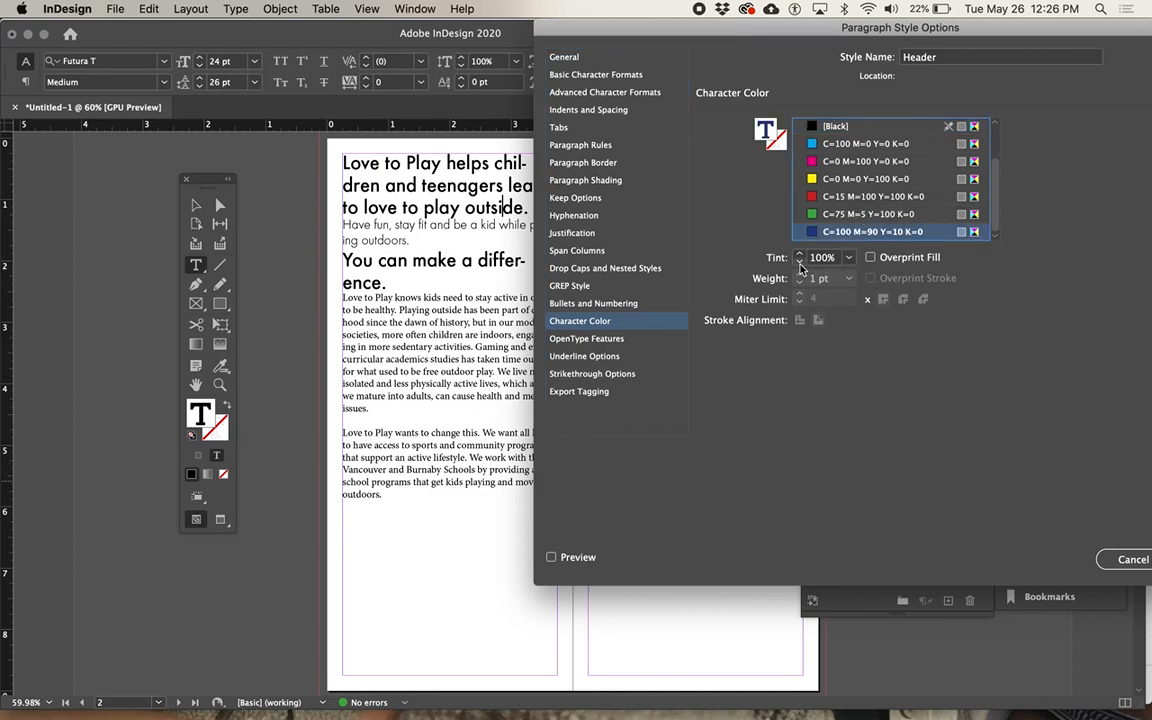
{"action": "left_click", "coordinate": [799, 262]}
{"action": "left_click", "coordinate": [799, 262]}
{"action": "left_click", "coordinate": [799, 262]}
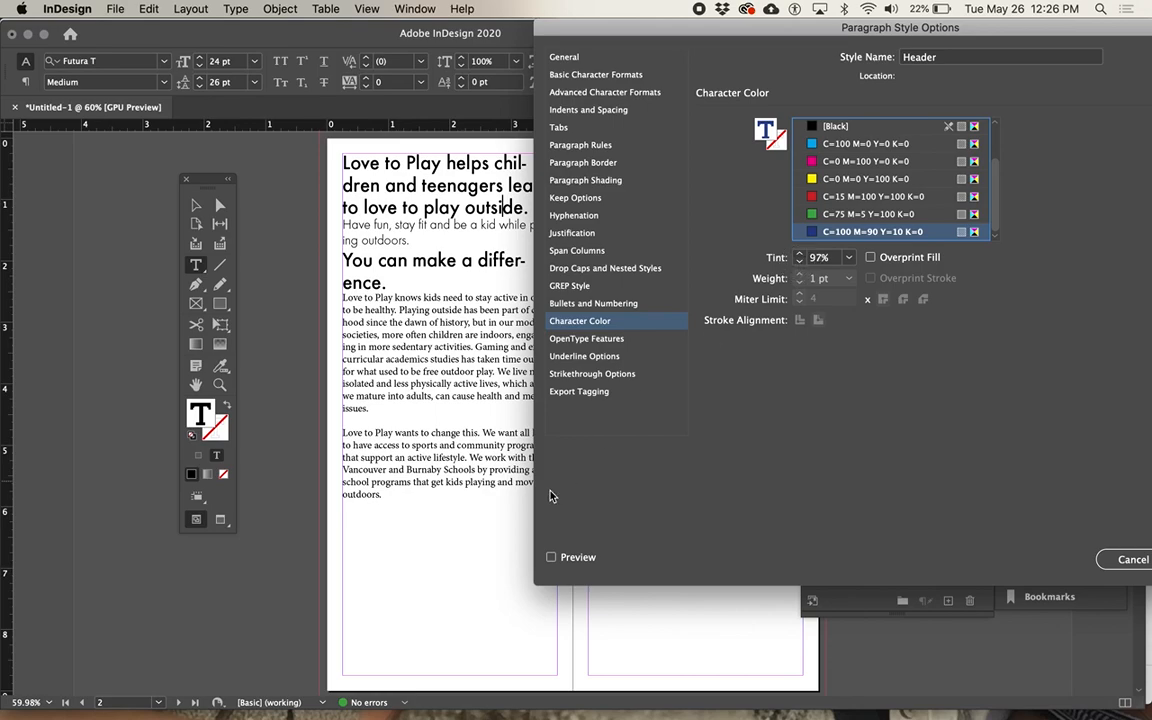
{"action": "left_click", "coordinate": [551, 557]}
{"action": "left_click", "coordinate": [799, 262]}
{"action": "left_click", "coordinate": [799, 262]}
{"action": "left_click", "coordinate": [799, 262]}
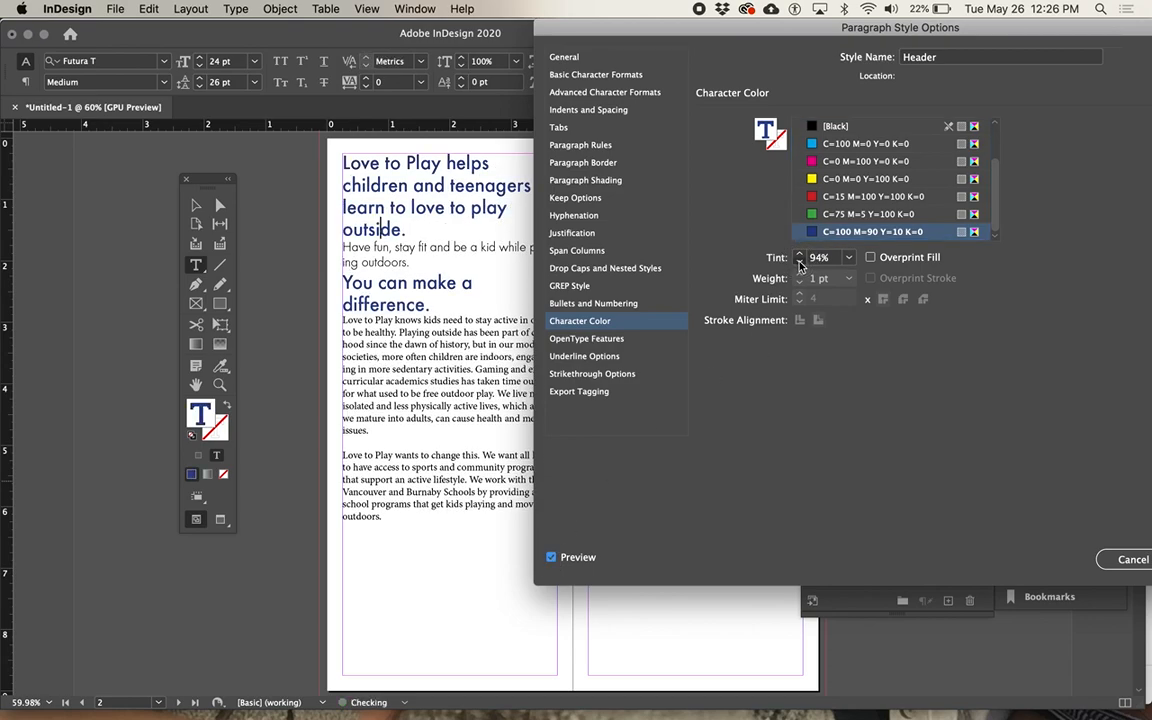
{"action": "left_click", "coordinate": [551, 557]}
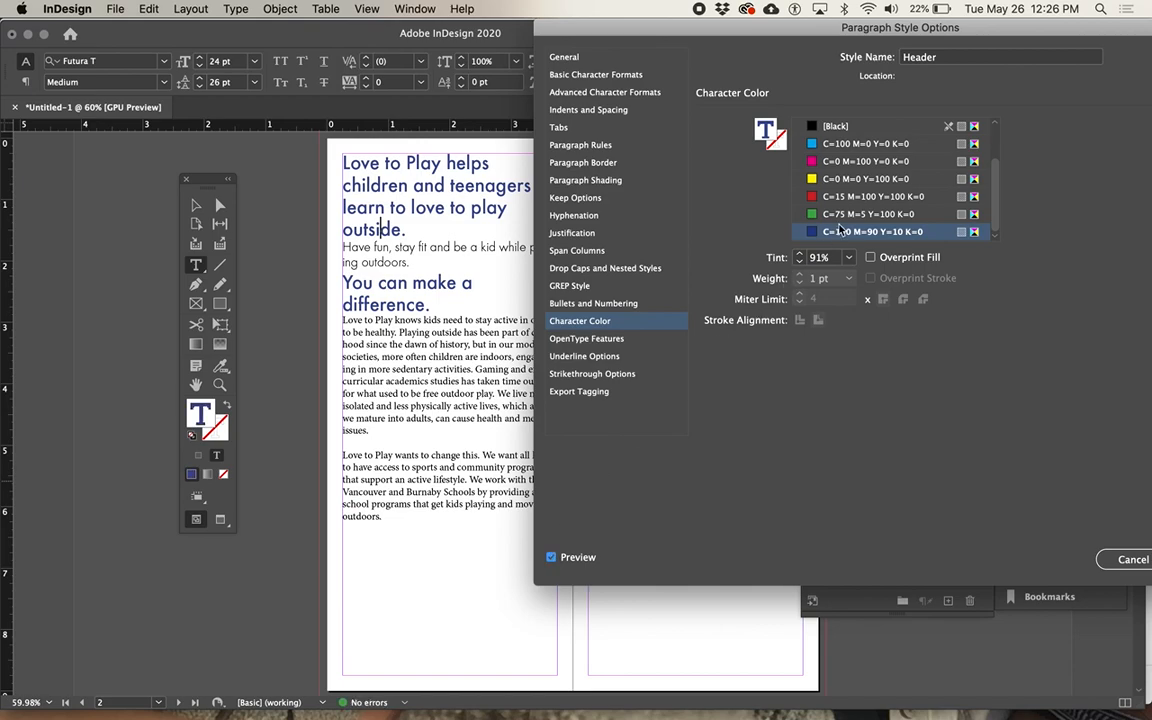
Try the green, red, yellow, magenta and cyan swatches on the Header style, and return its color to C=100 M=90 Y=10 K=0
{"action": "left_click", "coordinate": [840, 213]}
{"action": "left_click", "coordinate": [840, 196]}
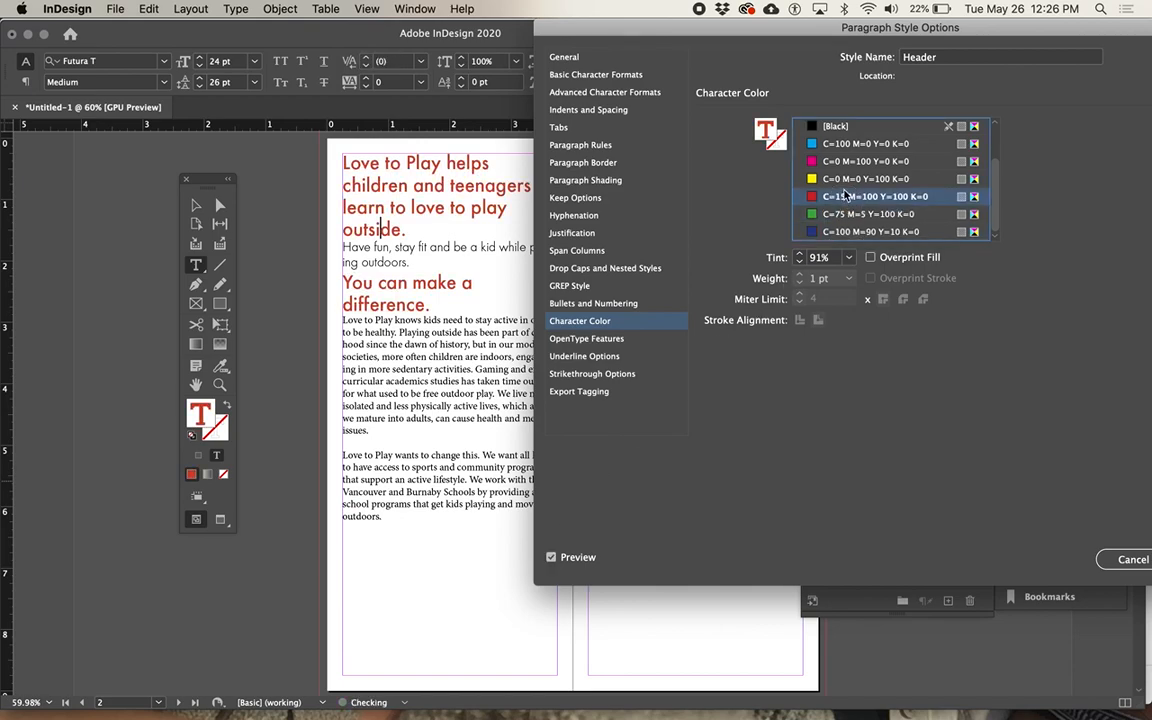
{"action": "left_click", "coordinate": [845, 178]}
{"action": "left_click", "coordinate": [845, 161]}
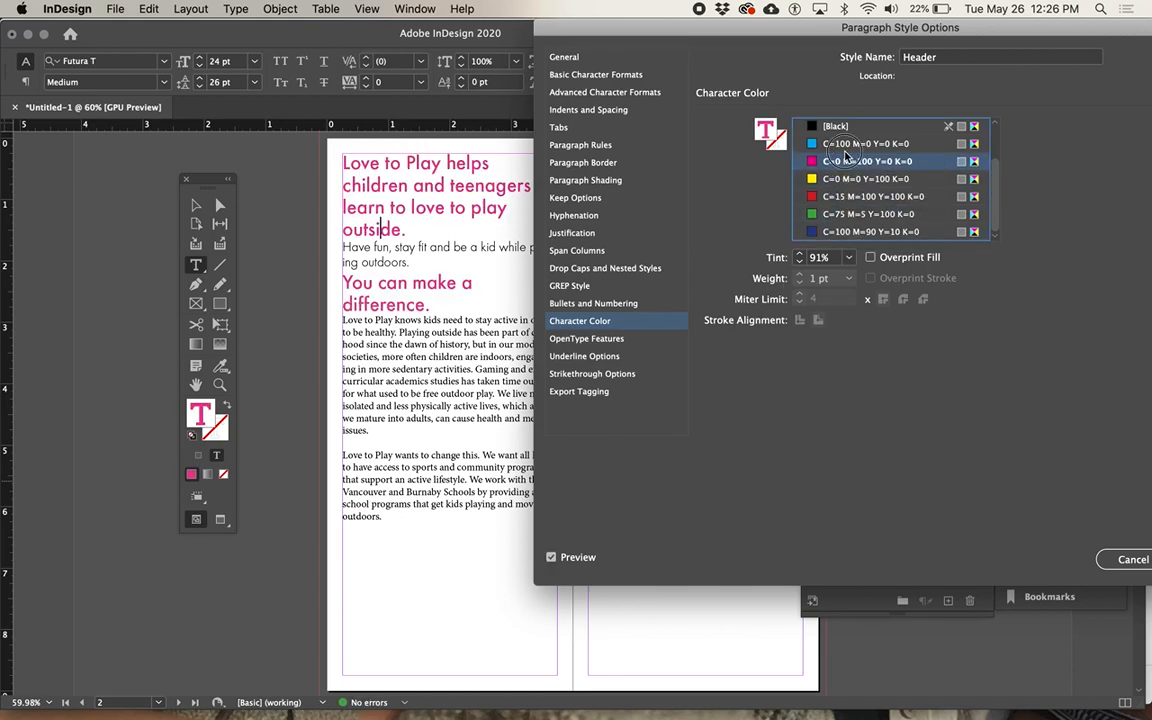
{"action": "left_click", "coordinate": [845, 143]}
{"action": "left_click", "coordinate": [852, 214]}
{"action": "left_click", "coordinate": [852, 196]}
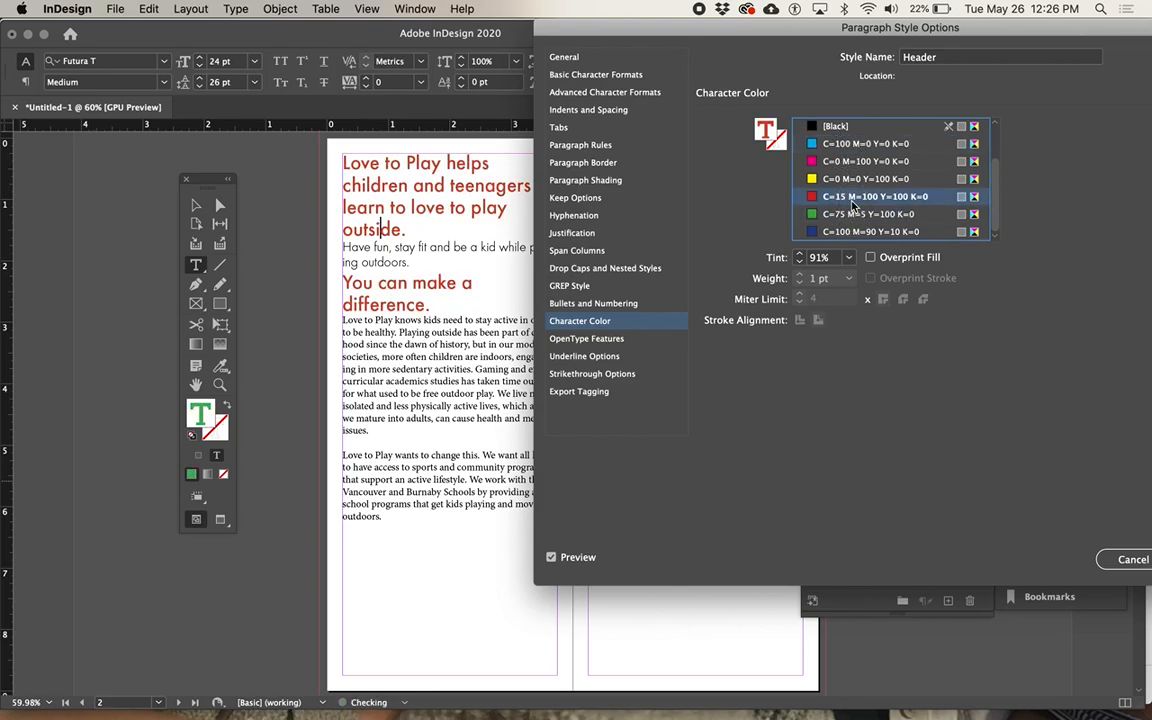
{"action": "left_click", "coordinate": [856, 231]}
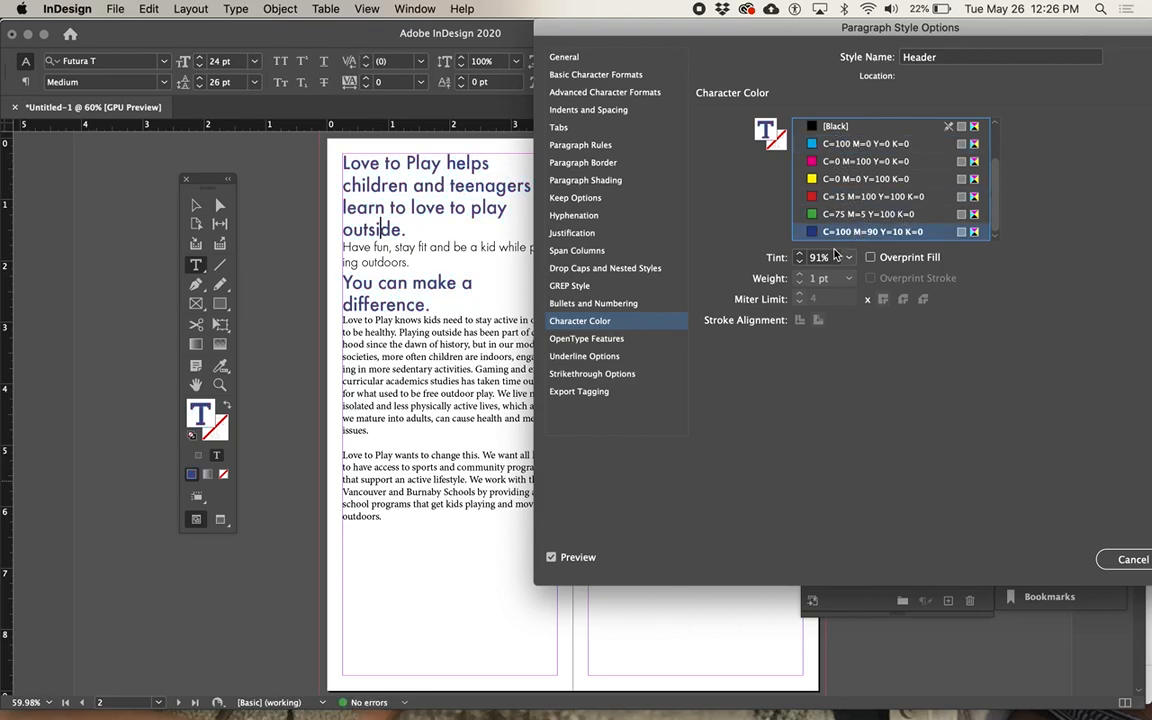
{"action": "left_click", "coordinate": [551, 557]}
{"action": "left_click", "coordinate": [551, 558]}
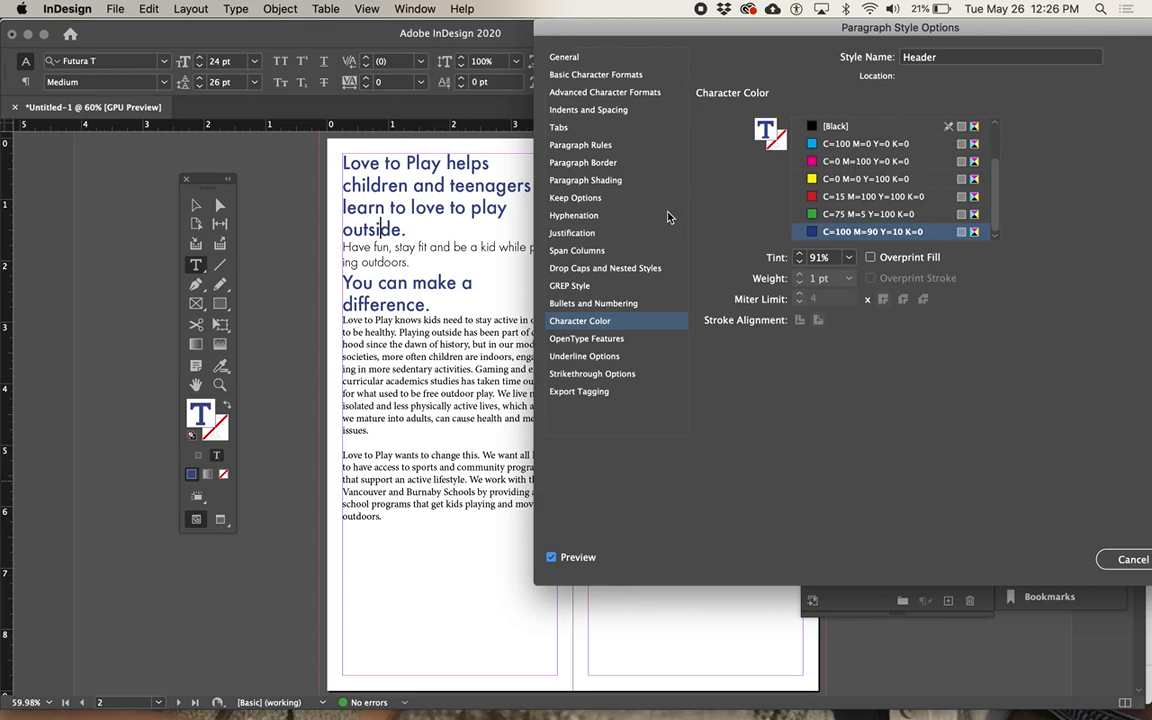
Set the Header style's font style to Light Condensed in its basic character formats
{"action": "left_click", "coordinate": [600, 76]}
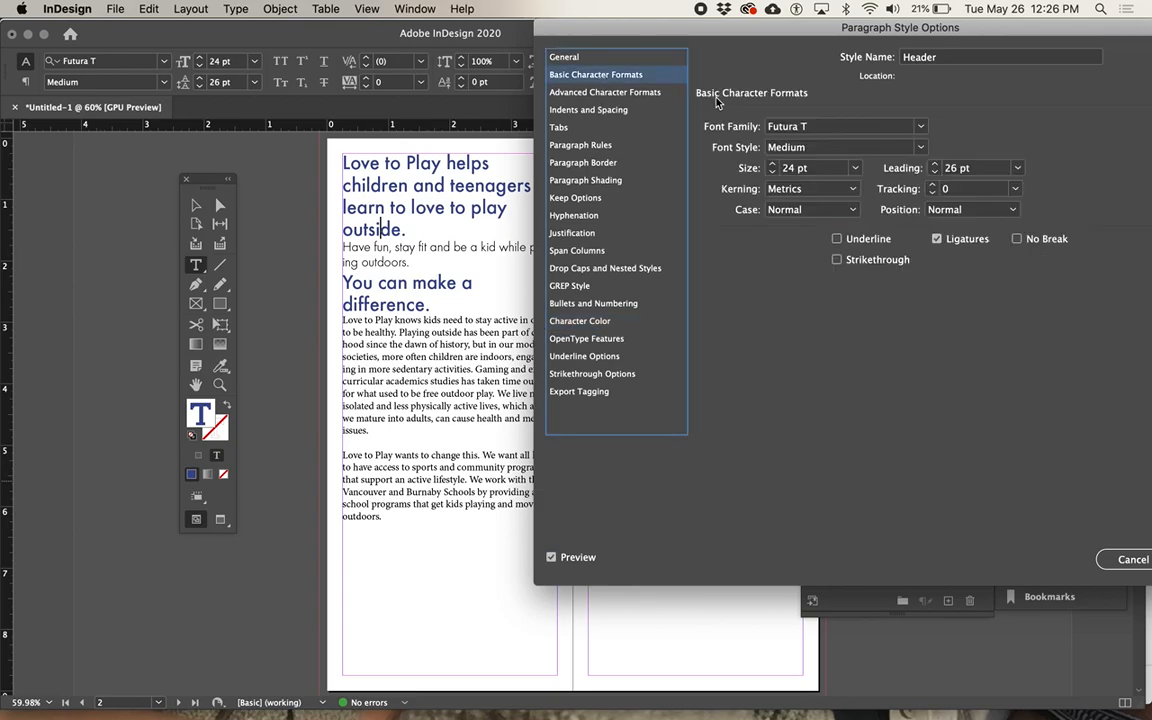
{"action": "left_click", "coordinate": [921, 148]}
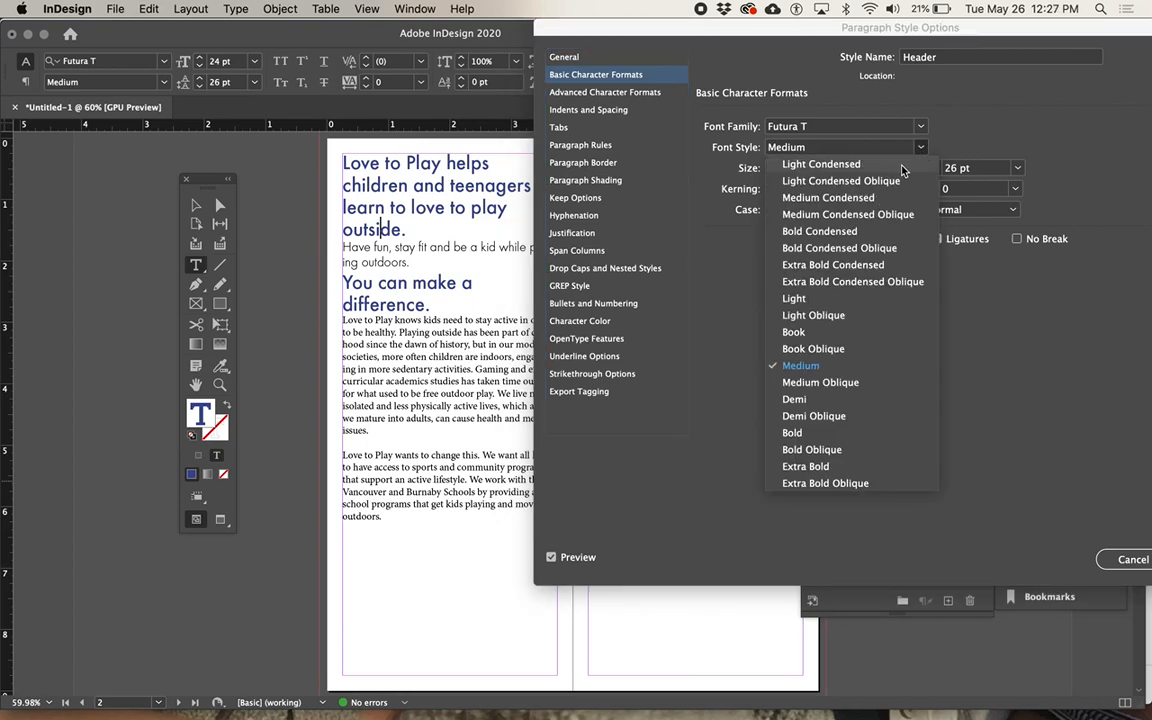
{"action": "left_click", "coordinate": [903, 166]}
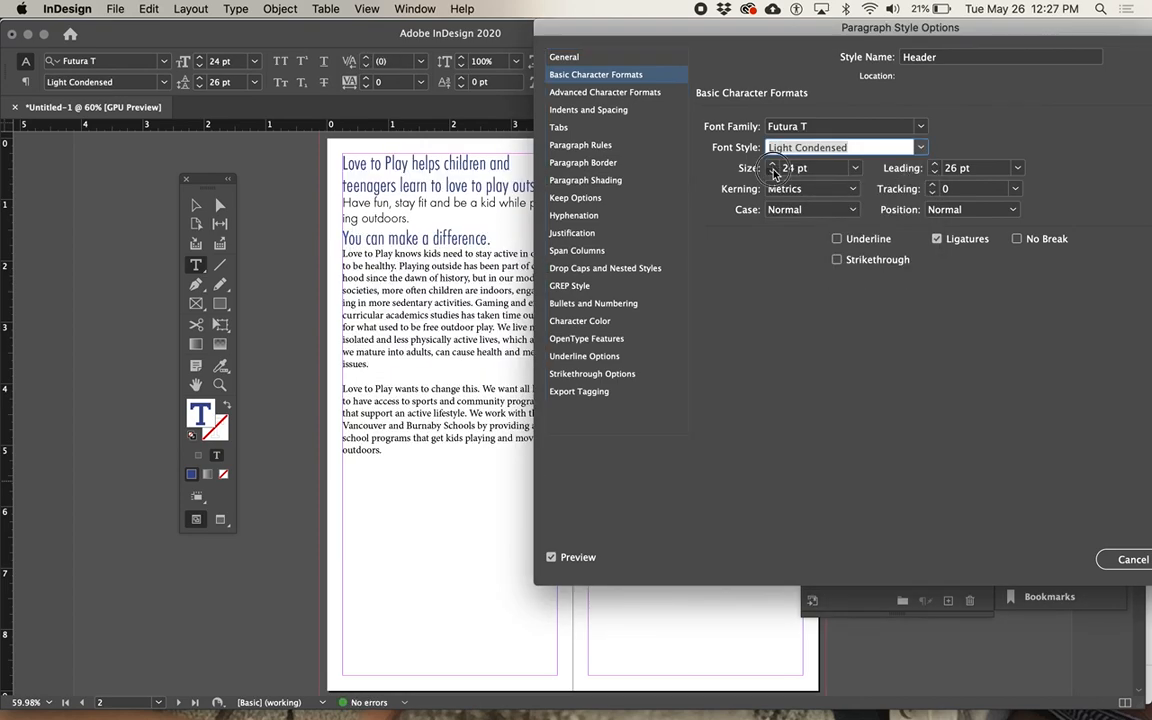
Try smaller and larger text sizes for the Header style, settling on a 36 pt size with 33 pt leading
{"action": "left_click", "coordinate": [772, 172]}
{"action": "left_click", "coordinate": [772, 172]}
{"action": "left_click", "coordinate": [772, 172]}
{"action": "left_click", "coordinate": [772, 172]}
{"action": "left_click", "coordinate": [772, 172]}
{"action": "left_click", "coordinate": [772, 172]}
{"action": "left_click", "coordinate": [772, 165]}
{"action": "left_click", "coordinate": [772, 165]}
{"action": "left_click", "coordinate": [772, 165]}
{"action": "left_click", "coordinate": [772, 165]}
{"action": "left_click", "coordinate": [772, 165]}
{"action": "left_click", "coordinate": [772, 165]}
{"action": "left_click", "coordinate": [772, 165]}
{"action": "left_click", "coordinate": [772, 165]}
{"action": "left_click", "coordinate": [772, 165]}
{"action": "left_click", "coordinate": [772, 165]}
{"action": "left_click", "coordinate": [772, 165]}
{"action": "left_click", "coordinate": [772, 165]}
{"action": "left_click", "coordinate": [772, 165]}
{"action": "left_click", "coordinate": [772, 165]}
{"action": "left_click", "coordinate": [772, 165]}
{"action": "left_click", "coordinate": [933, 164]}
{"action": "left_click", "coordinate": [933, 164]}
{"action": "left_click", "coordinate": [933, 164]}
{"action": "left_click", "coordinate": [772, 165]}
{"action": "left_click", "coordinate": [772, 165]}
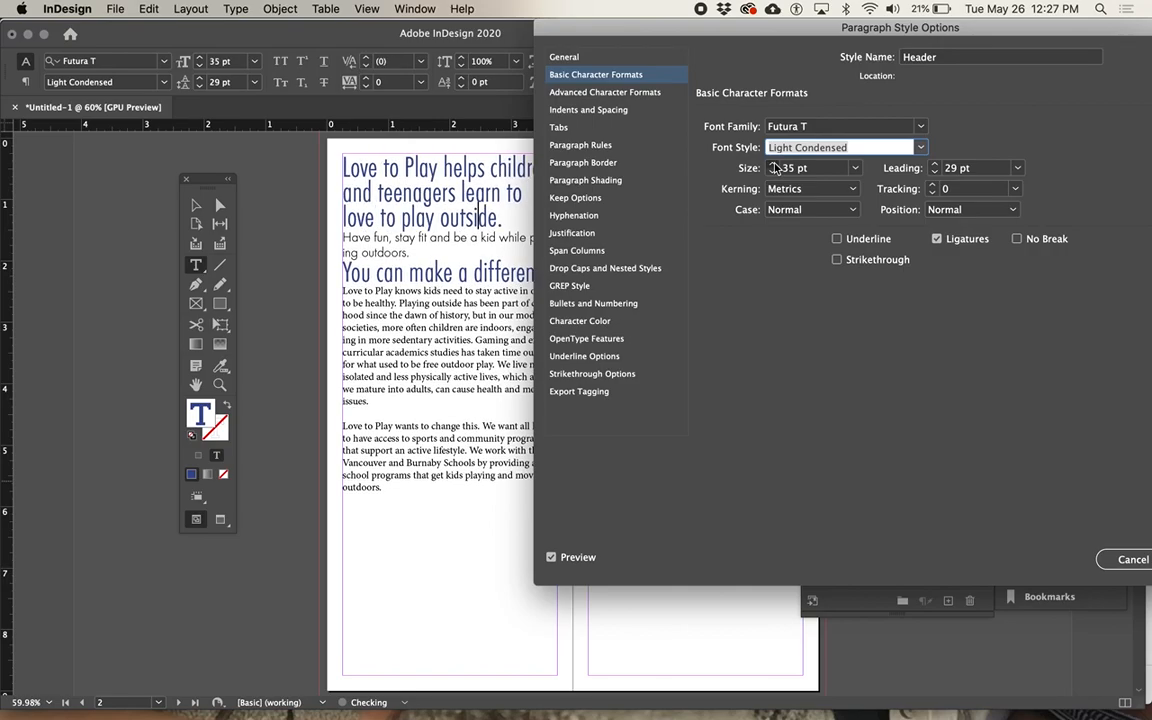
{"action": "left_click", "coordinate": [772, 165]}
{"action": "left_click", "coordinate": [933, 165]}
{"action": "left_click", "coordinate": [933, 165]}
{"action": "left_click", "coordinate": [933, 165]}
{"action": "left_click", "coordinate": [933, 165]}
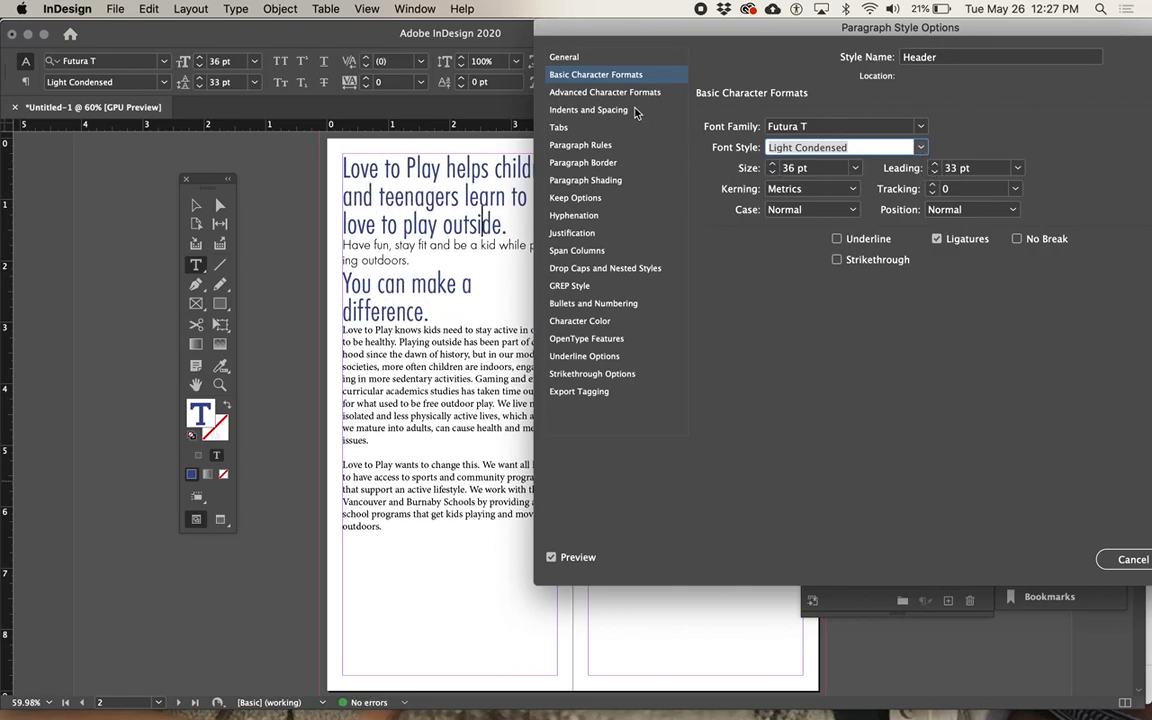
Try right and center alignment for the Header style's paragraphs, and return the alignment to left
{"action": "left_click", "coordinate": [578, 92]}
{"action": "left_click", "coordinate": [636, 109]}
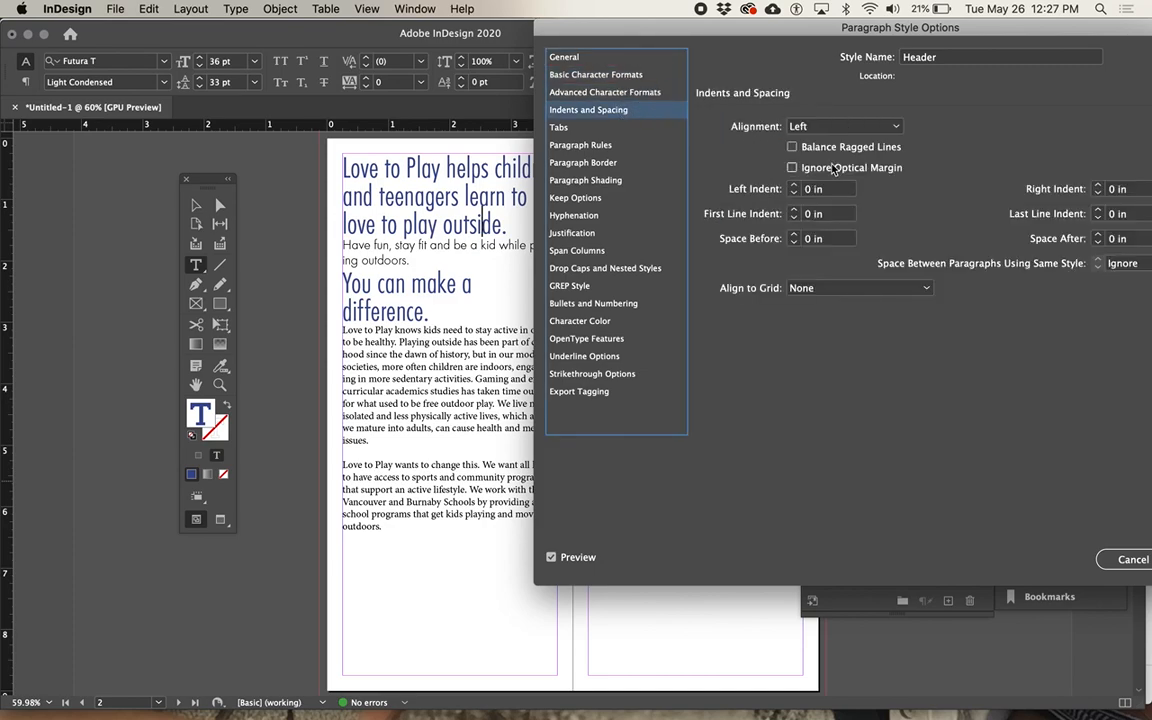
{"action": "left_click", "coordinate": [812, 127]}
{"action": "left_click", "coordinate": [820, 177]}
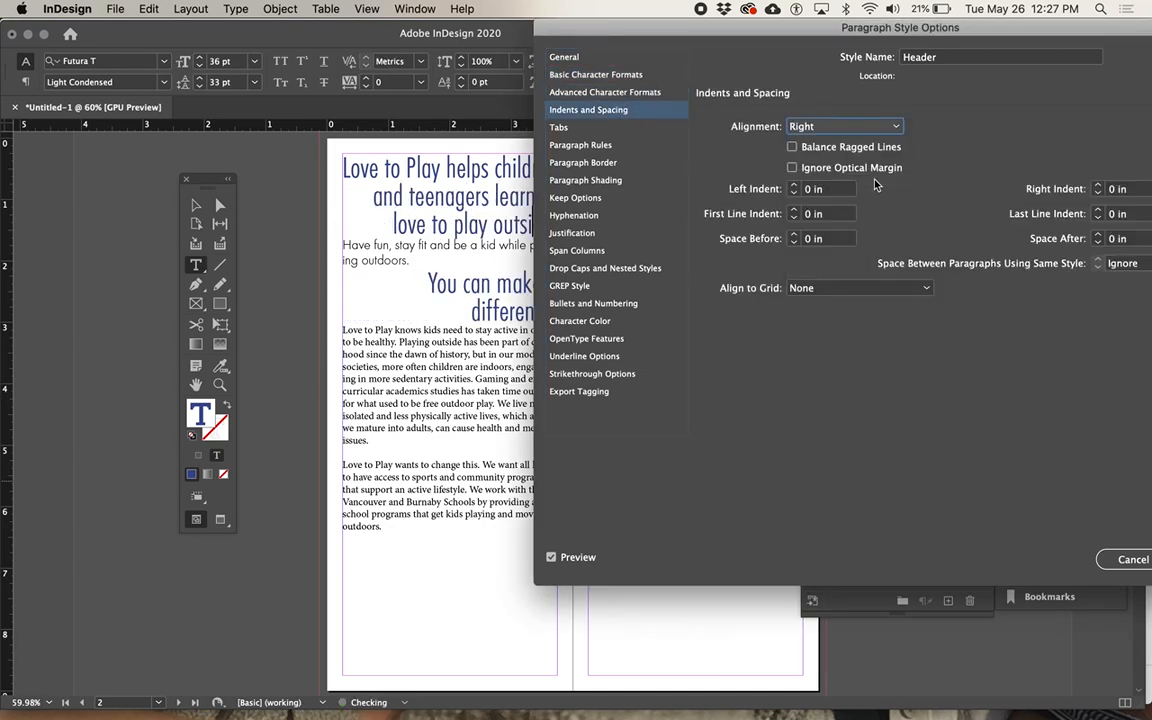
{"action": "left_click", "coordinate": [848, 127]}
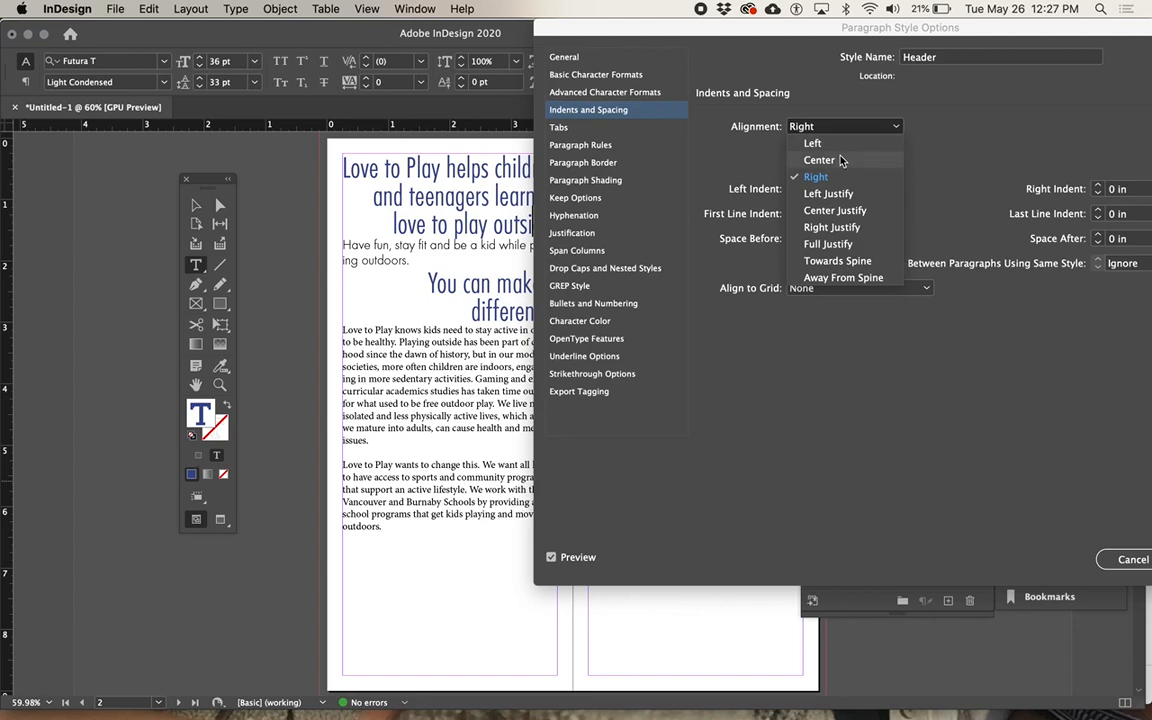
{"action": "left_click", "coordinate": [840, 158]}
{"action": "left_click", "coordinate": [842, 127]}
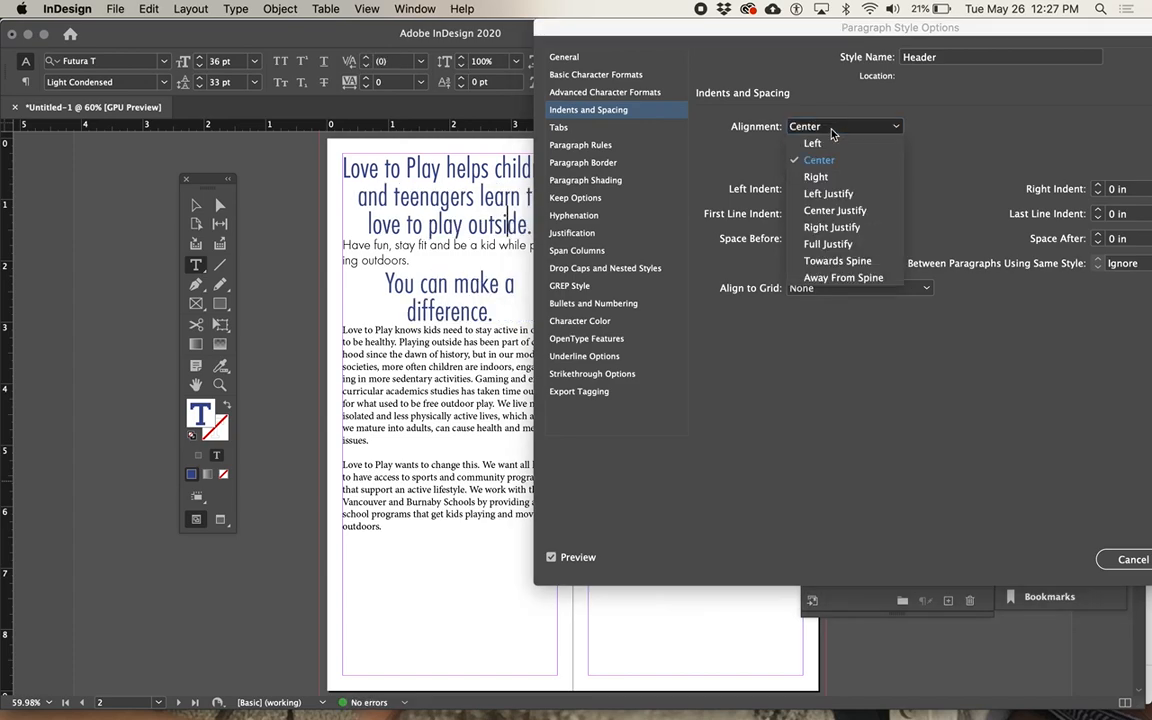
{"action": "left_click", "coordinate": [831, 146]}
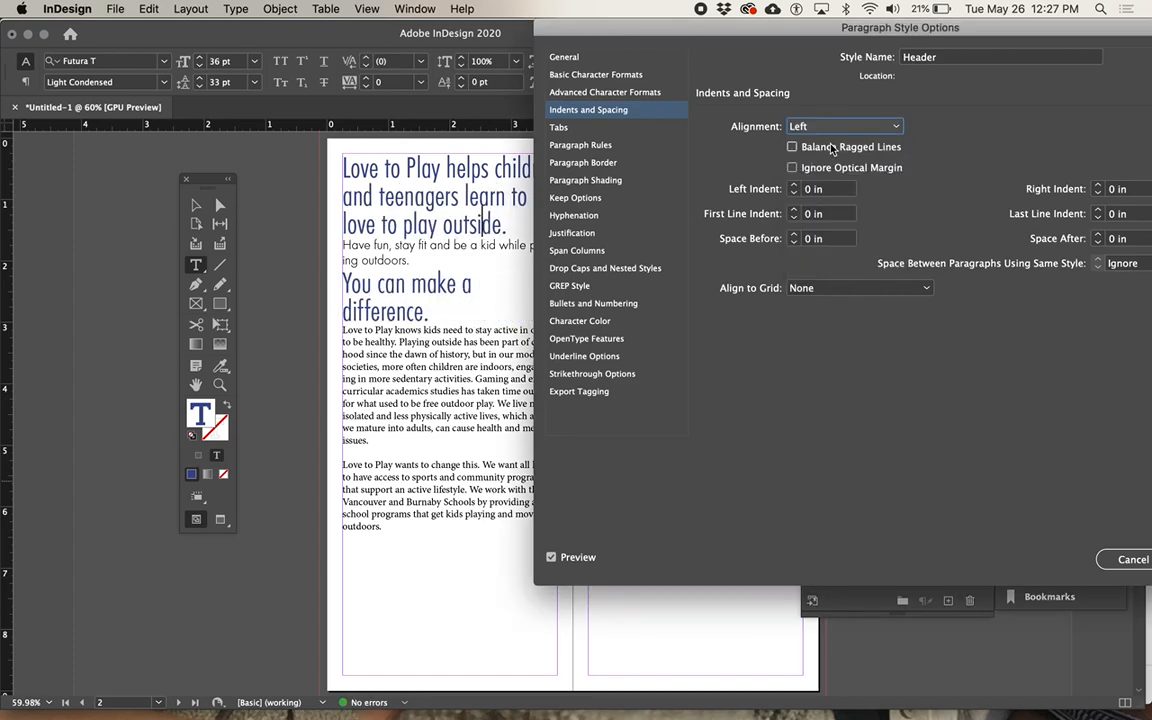
Set the Header style's leading to 42 pt in its basic character formats
{"action": "left_click", "coordinate": [622, 78]}
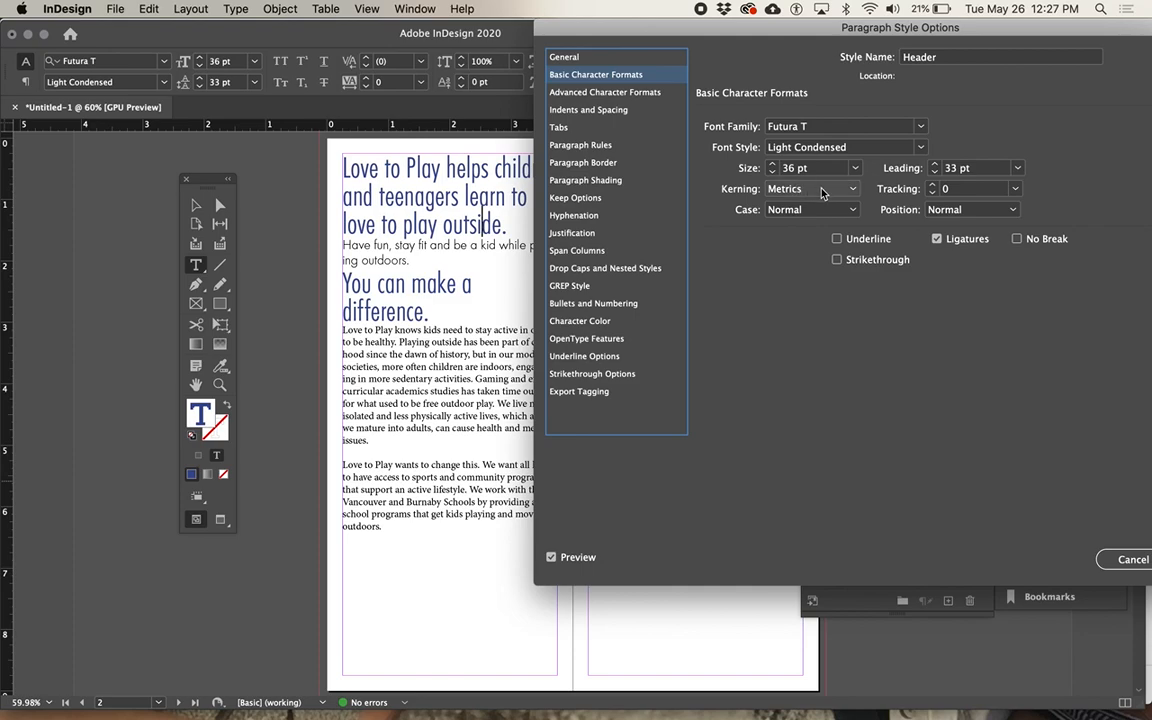
{"action": "left_click", "coordinate": [934, 164]}
{"action": "left_click", "coordinate": [934, 164]}
{"action": "left_click", "coordinate": [934, 164]}
{"action": "left_click", "coordinate": [934, 164]}
{"action": "left_click", "coordinate": [934, 164]}
{"action": "left_click", "coordinate": [934, 164]}
{"action": "left_click", "coordinate": [934, 164]}
{"action": "left_click", "coordinate": [934, 164]}
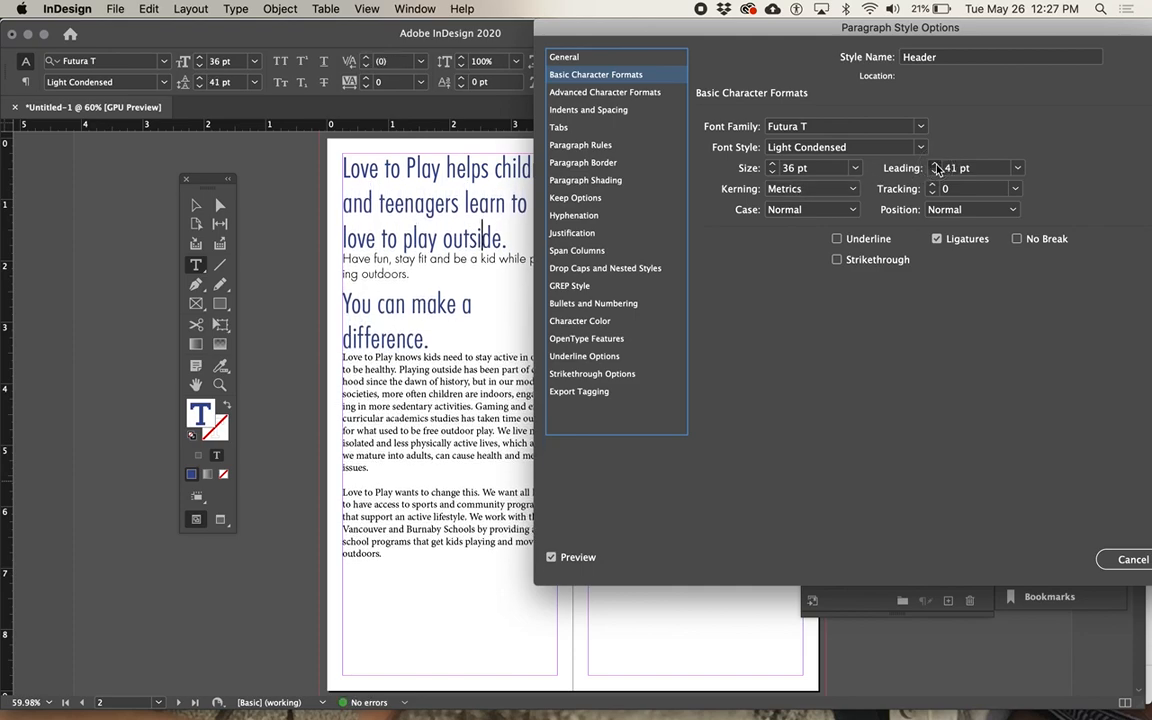
{"action": "left_click", "coordinate": [934, 164]}
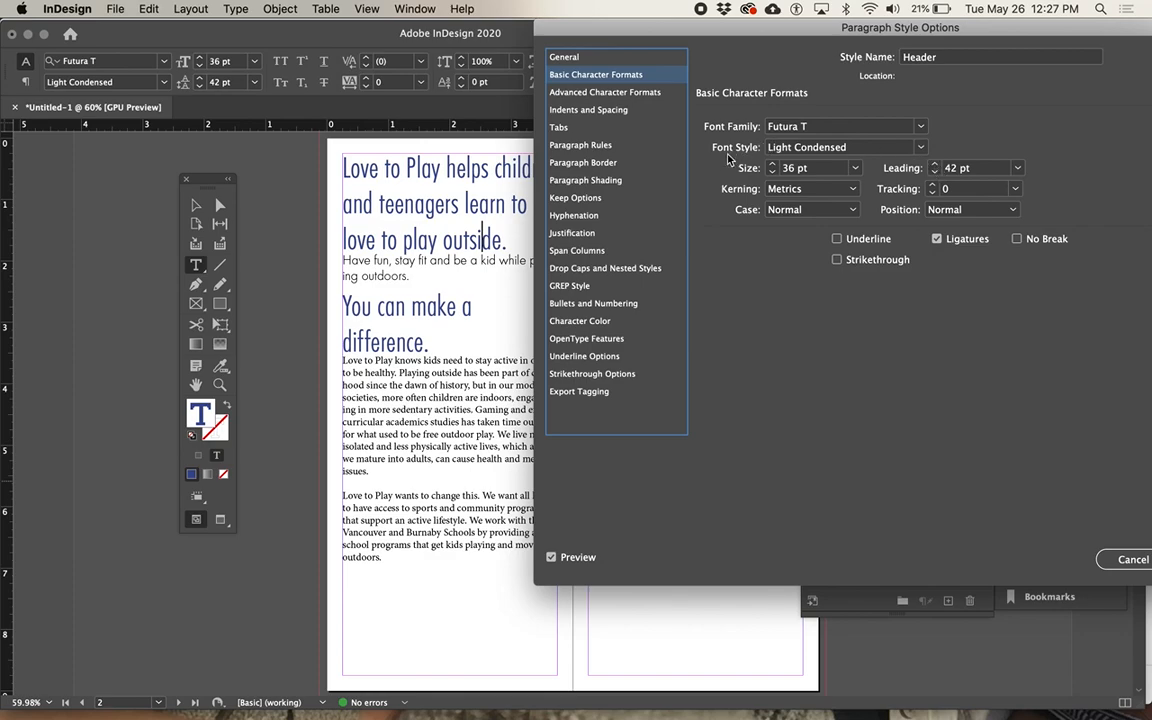
Try wide tracking on the Header style, settle on a tracking of 20, and apply the style changes
{"action": "left_click", "coordinate": [934, 185]}
{"action": "left_click", "coordinate": [934, 185]}
{"action": "left_click", "coordinate": [934, 185]}
{"action": "left_click", "coordinate": [934, 185]}
{"action": "left_click", "coordinate": [934, 185]}
{"action": "left_click", "coordinate": [934, 185]}
{"action": "left_click", "coordinate": [934, 185]}
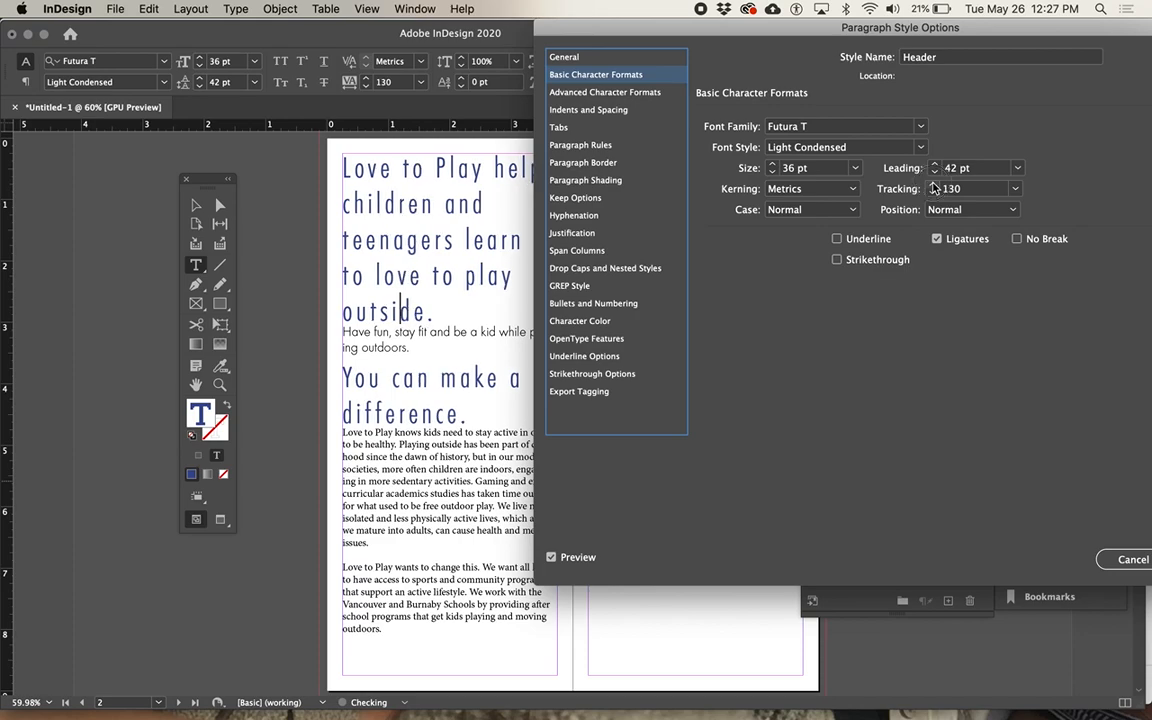
{"action": "left_click", "coordinate": [934, 185]}
{"action": "left_click", "coordinate": [934, 194]}
{"action": "left_click", "coordinate": [934, 194]}
{"action": "left_click", "coordinate": [934, 194]}
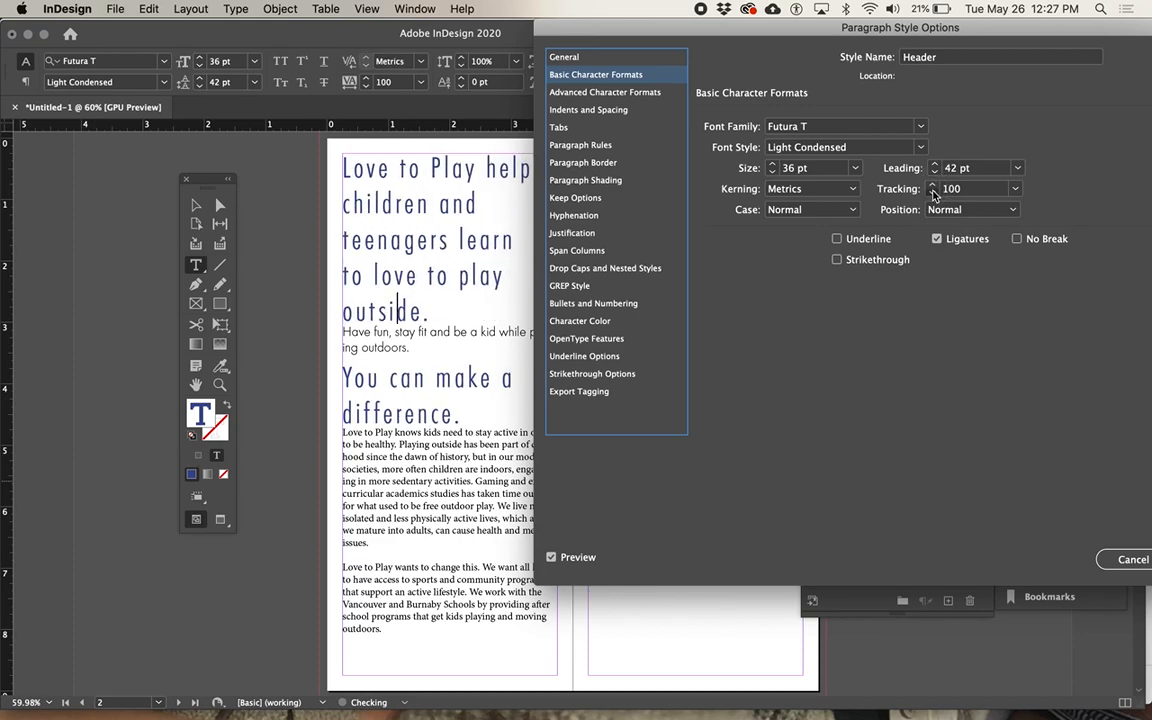
{"action": "left_click", "coordinate": [934, 194]}
{"action": "left_click", "coordinate": [934, 194]}
{"action": "left_click", "coordinate": [934, 194]}
{"action": "left_click", "coordinate": [934, 194]}
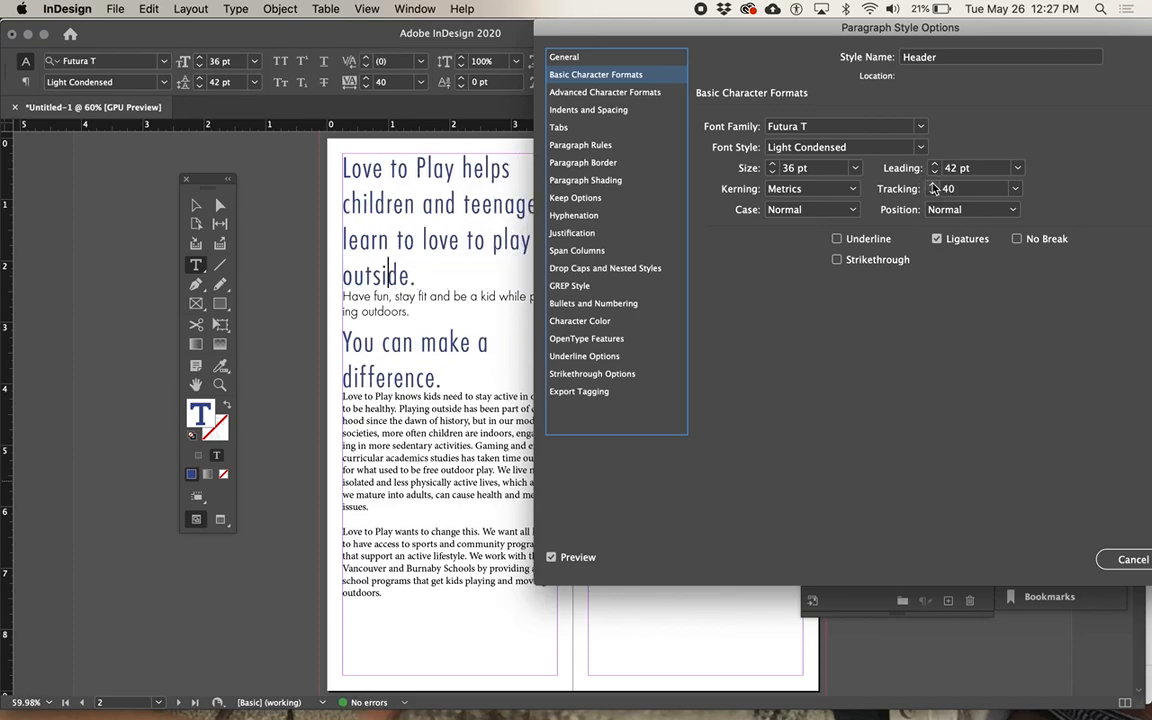
{"action": "left_click", "coordinate": [934, 194]}
{"action": "left_click", "coordinate": [934, 194]}
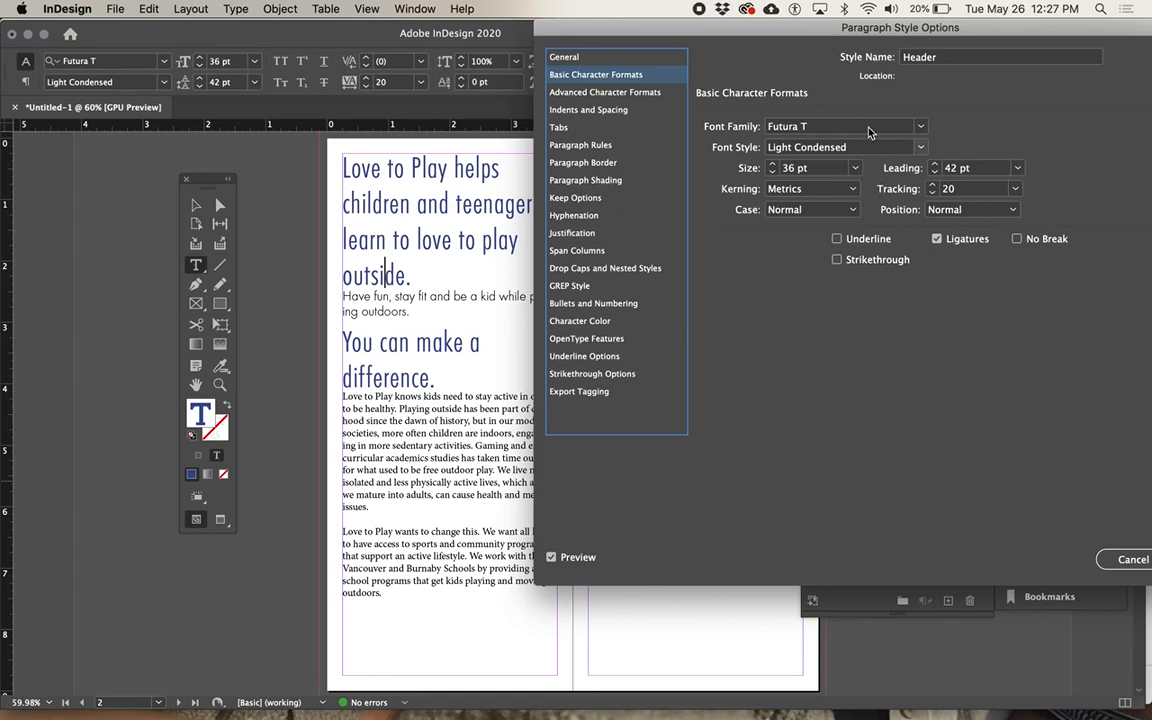
{"action": "left_click_drag", "start_coordinate": [760, 28], "coordinate": [679, 33]}
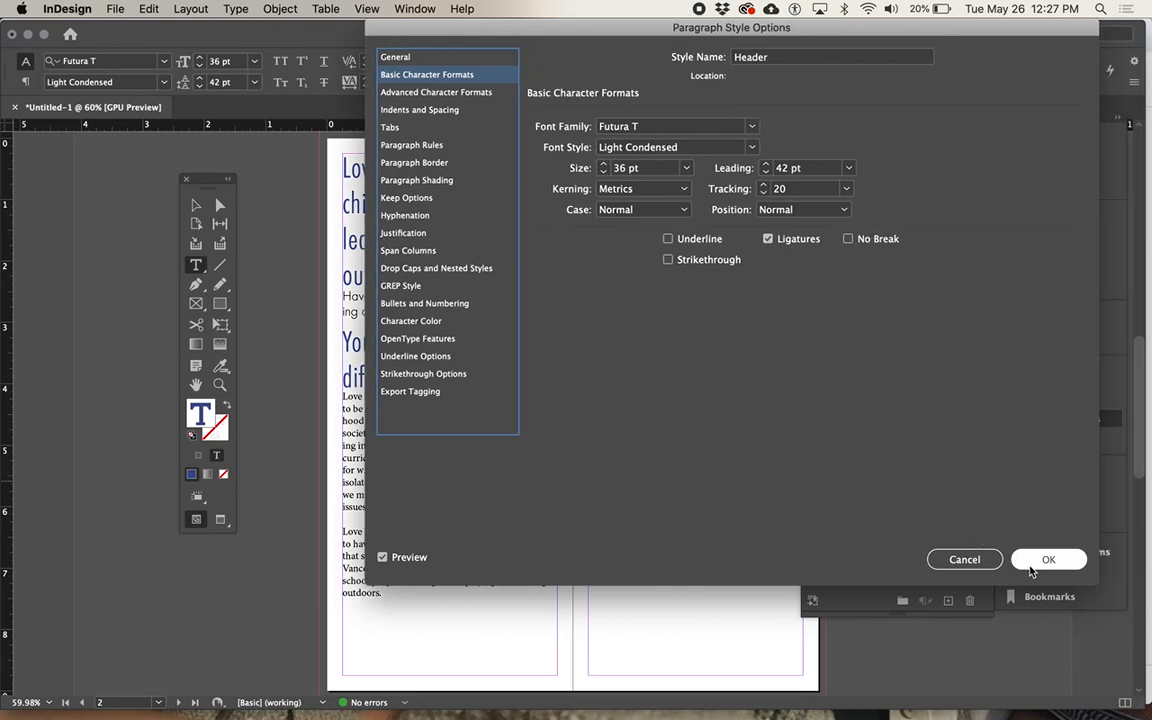
{"action": "left_click", "coordinate": [1045, 558]}
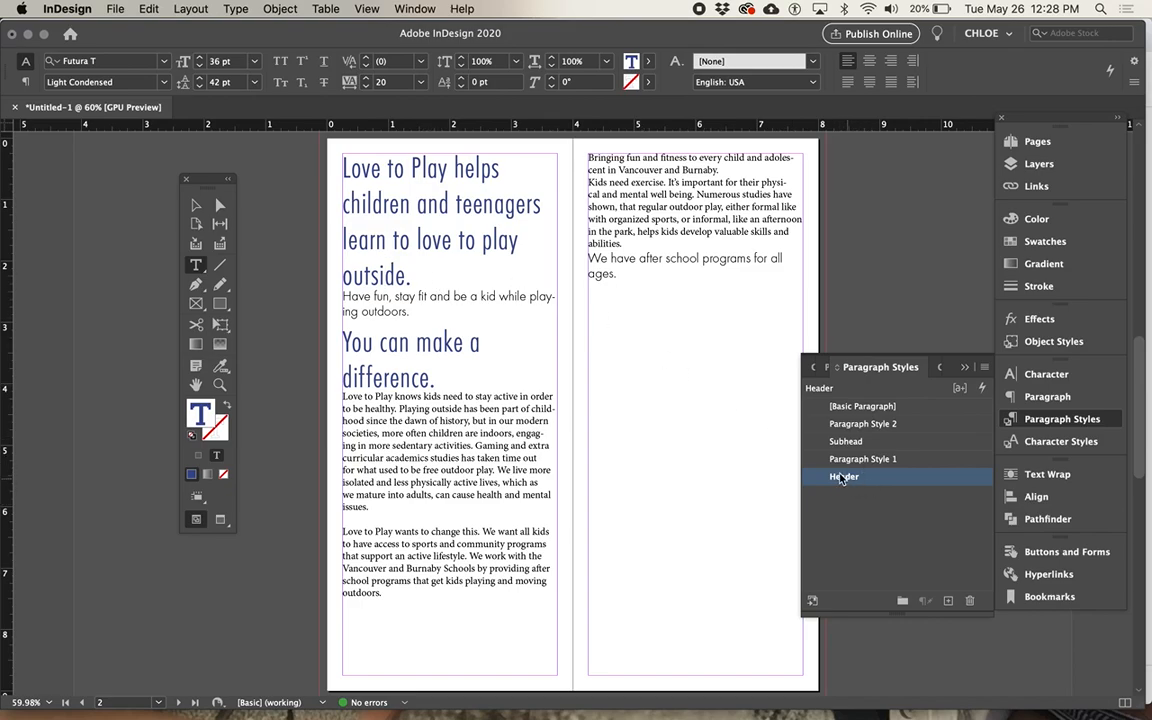
Override the font style of the "Love to Play helps children and teenagers" heading with Light
{"action": "left_click_drag", "start_coordinate": [412, 277], "coordinate": [341, 158]}
{"action": "left_click", "coordinate": [397, 222]}
{"action": "left_click_drag", "start_coordinate": [412, 277], "coordinate": [342, 160]}
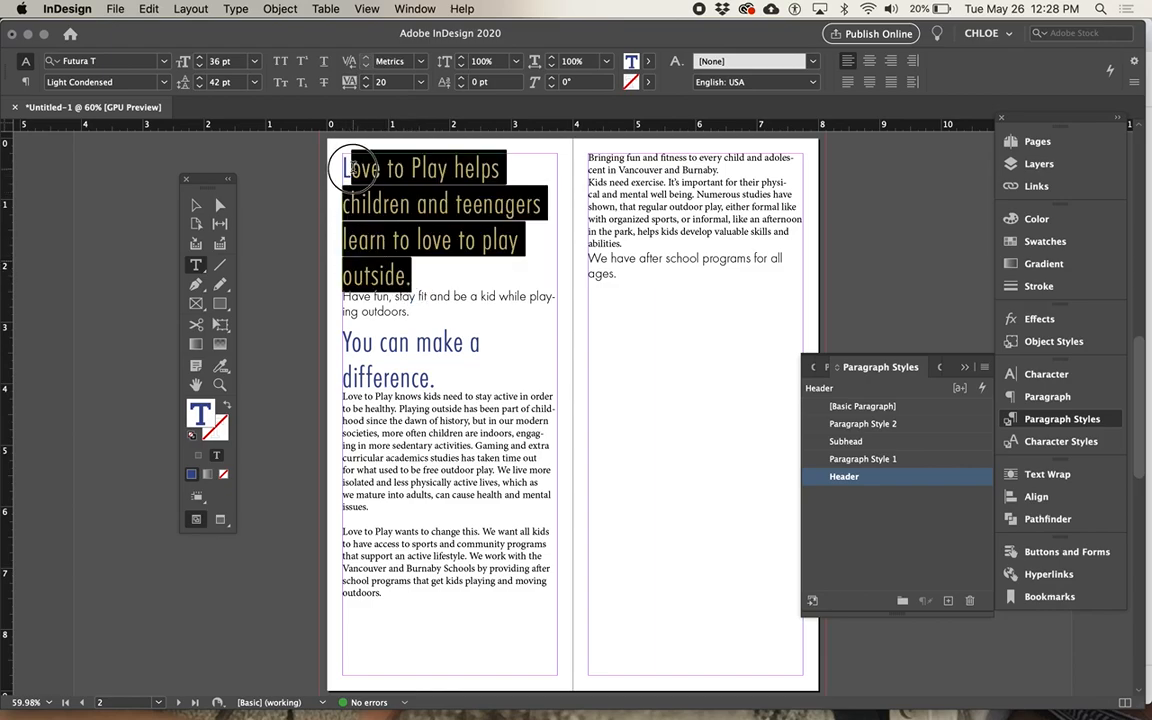
{"action": "left_click", "coordinate": [162, 82]}
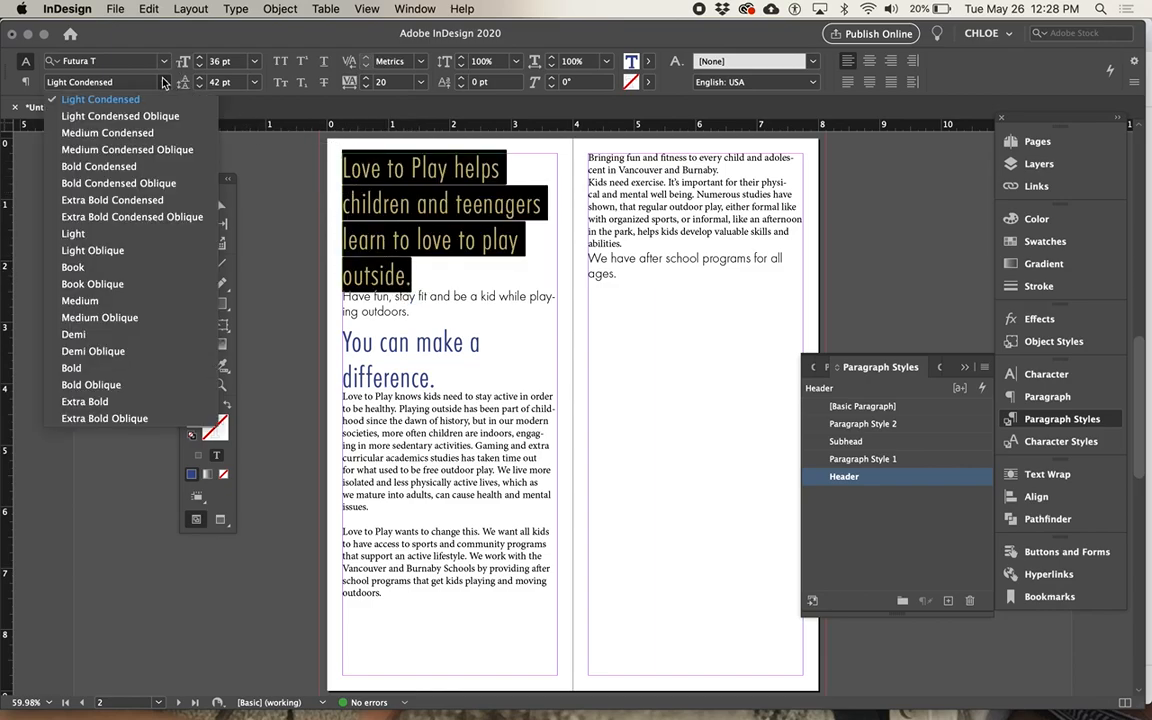
{"action": "left_click", "coordinate": [125, 234]}
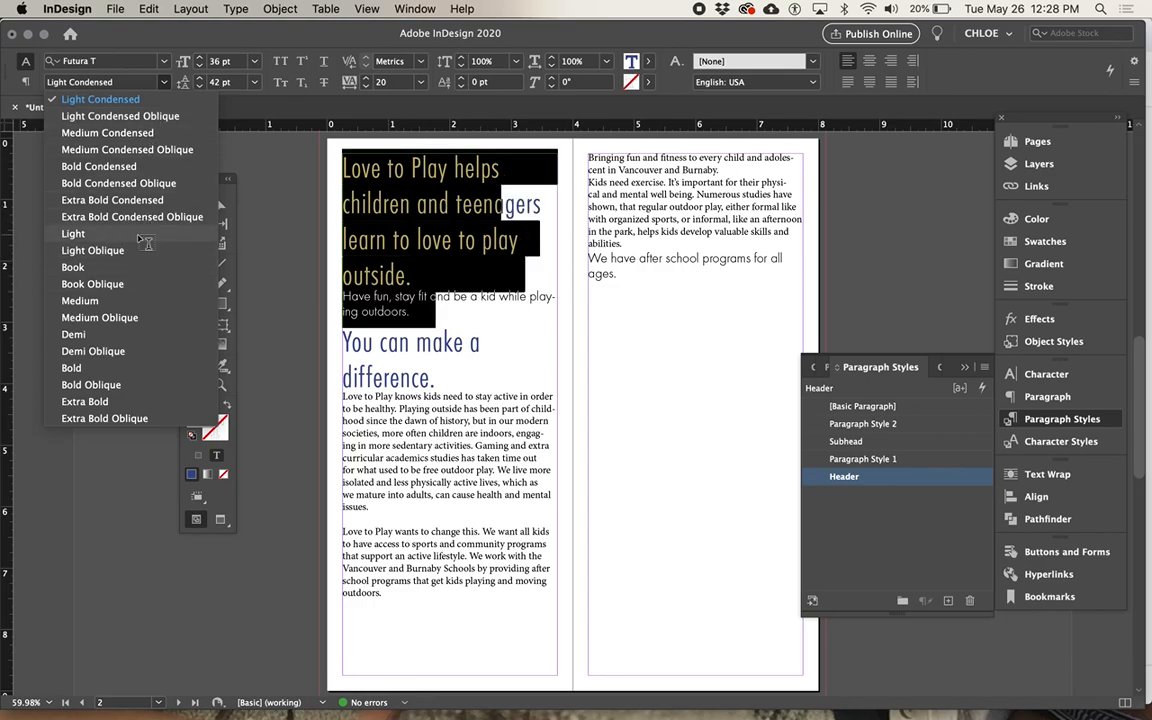
Override the first heading's tracking with -10 and its leading with 32 pt
{"action": "left_click", "coordinate": [350, 87]}
{"action": "left_click", "coordinate": [350, 87]}
{"action": "left_click", "coordinate": [350, 87]}
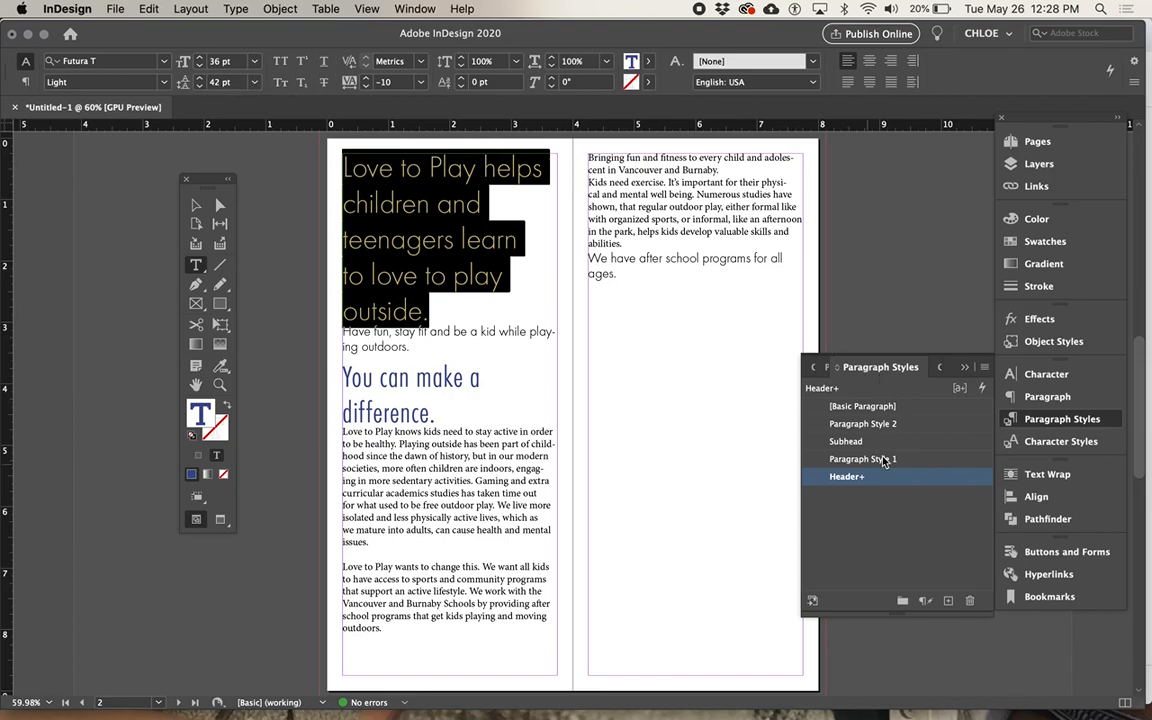
{"action": "left_click", "coordinate": [198, 87]}
{"action": "left_click", "coordinate": [198, 87]}
{"action": "left_click", "coordinate": [198, 87]}
{"action": "left_click", "coordinate": [198, 87]}
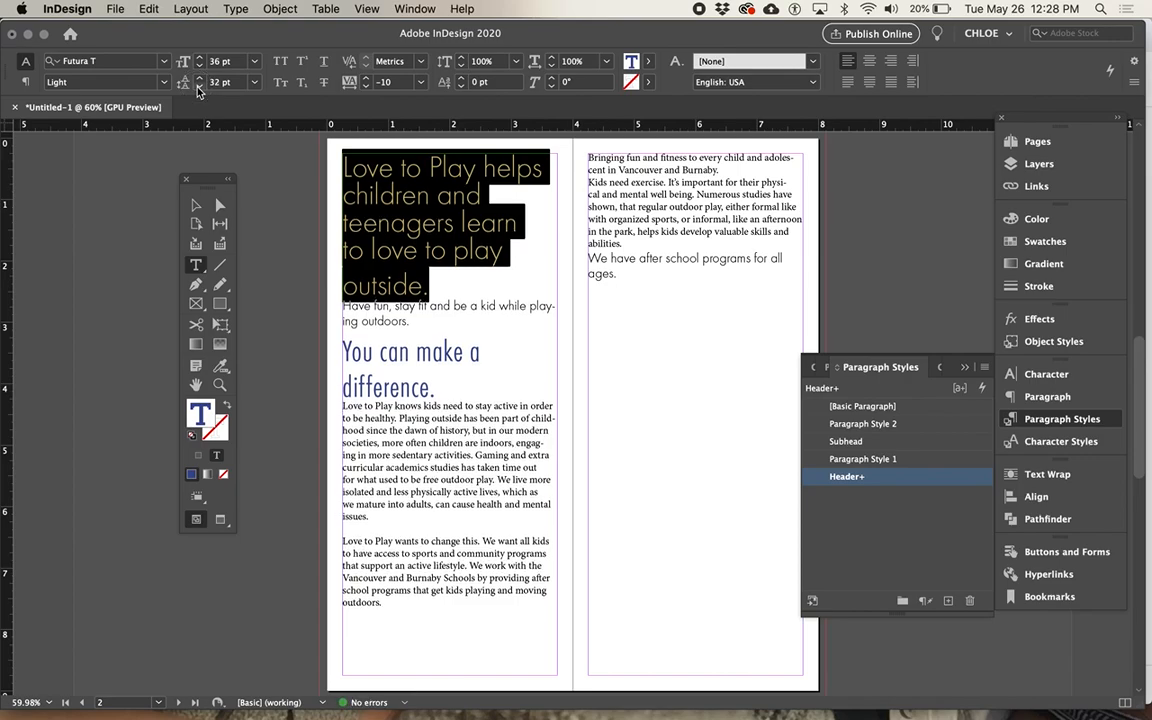
{"action": "left_click", "coordinate": [435, 289]}
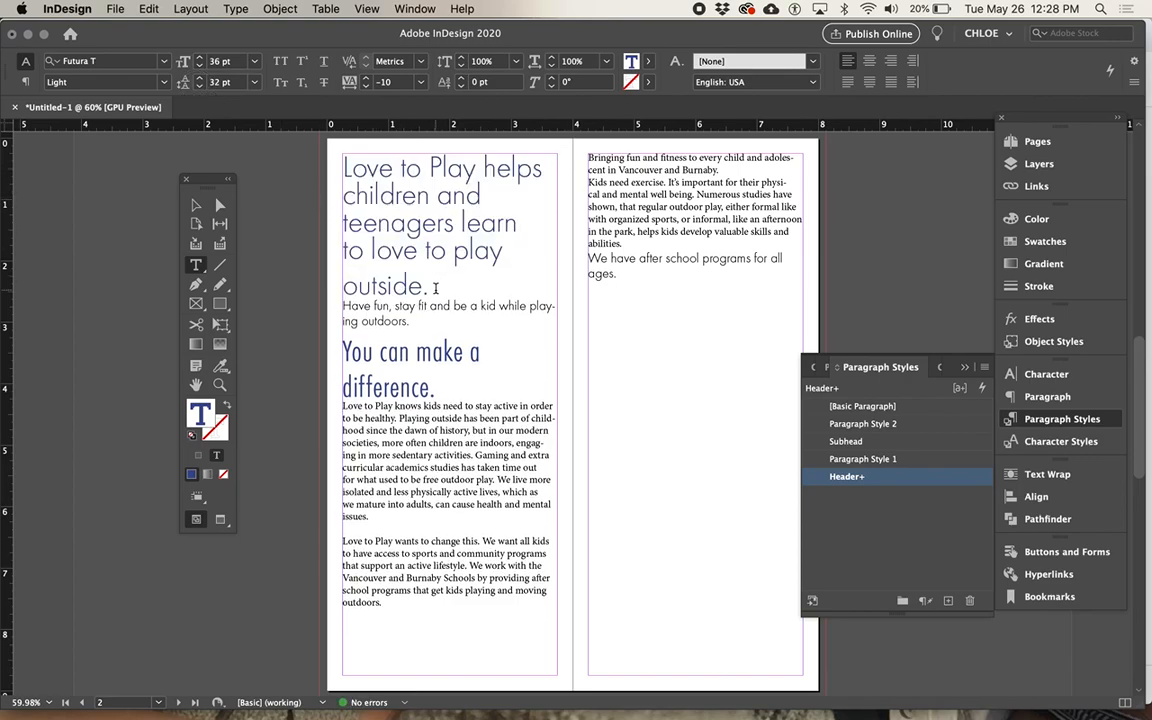
{"action": "key", "text": "Return"}
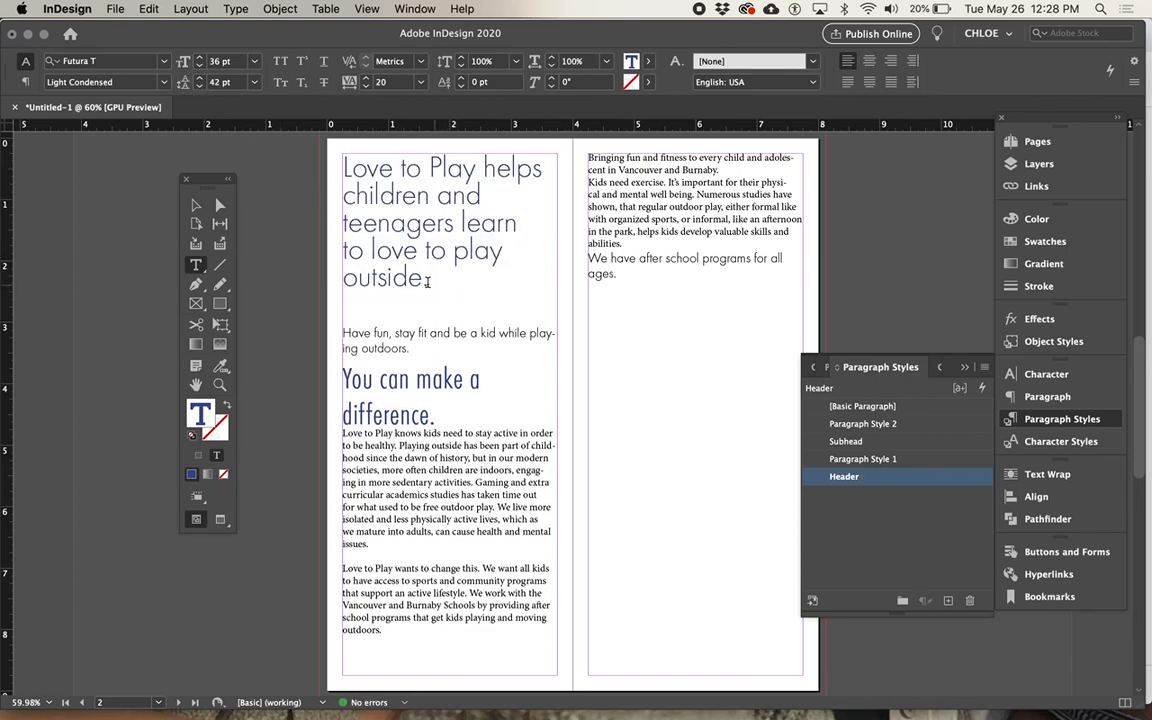
{"action": "key", "text": "BackSpace"}
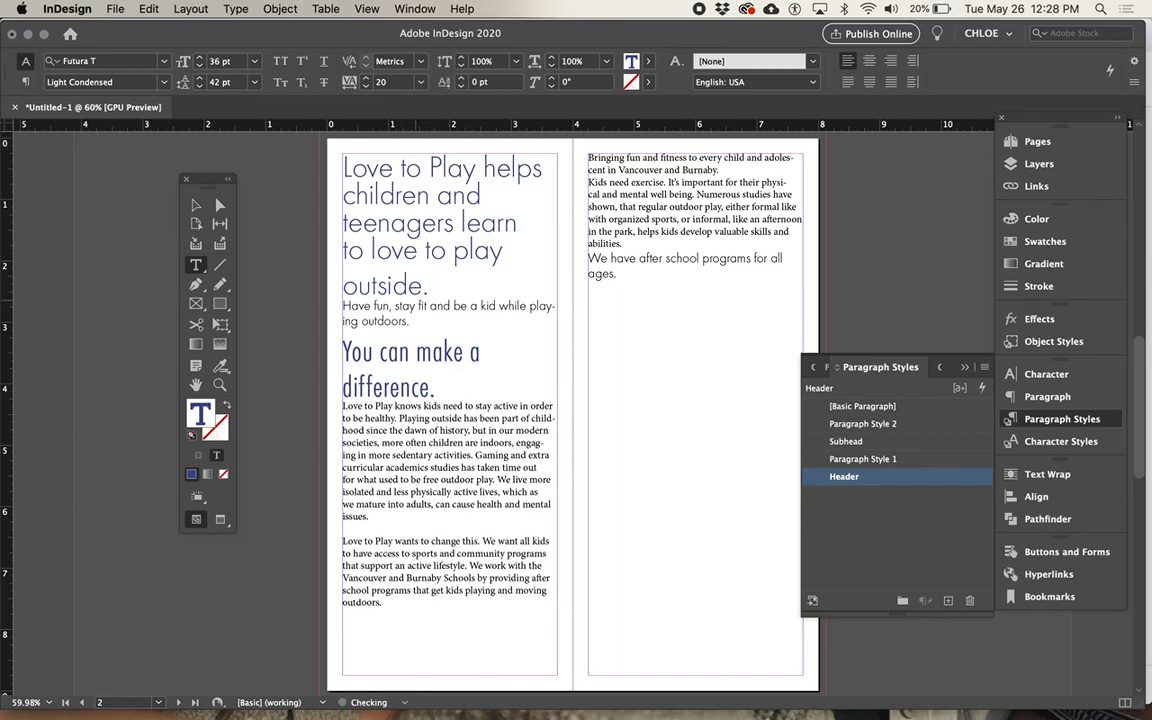
Insert a paragraph break after "outside." to add a blank line below the first heading
{"action": "left_click_drag", "start_coordinate": [345, 250], "coordinate": [470, 252]}
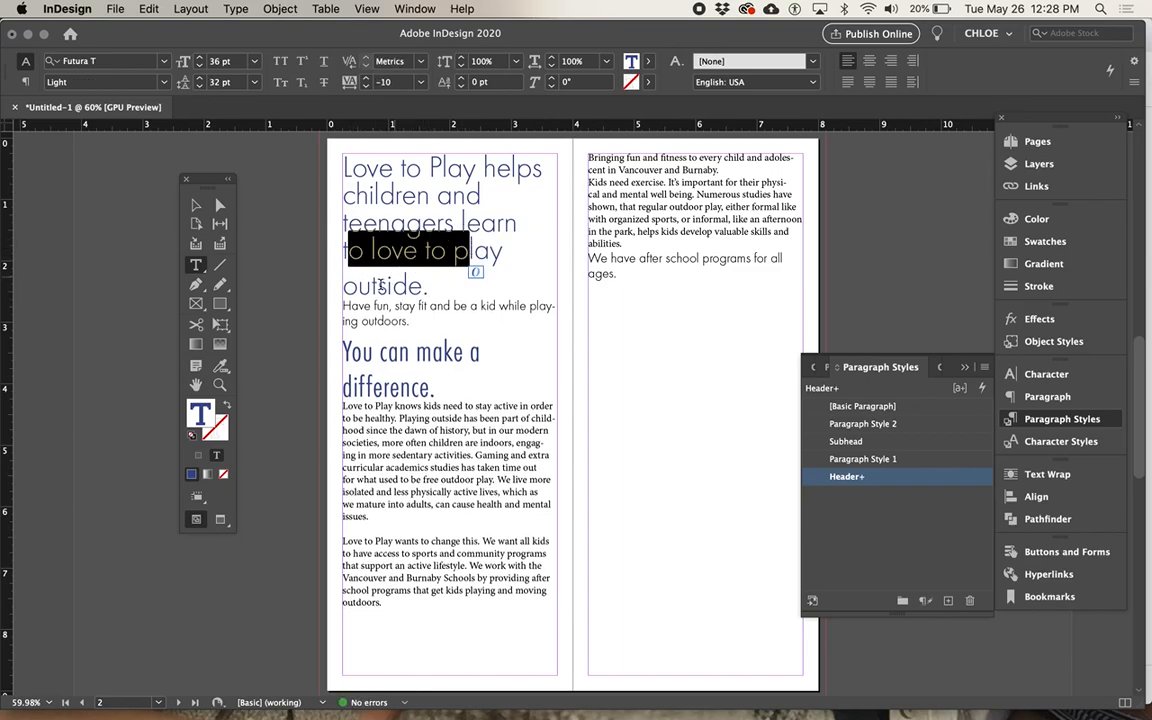
{"action": "left_click", "coordinate": [357, 283]}
{"action": "double_click", "coordinate": [387, 247]}
{"action": "left_click_drag", "start_coordinate": [369, 227], "coordinate": [391, 229]}
{"action": "left_click", "coordinate": [430, 288]}
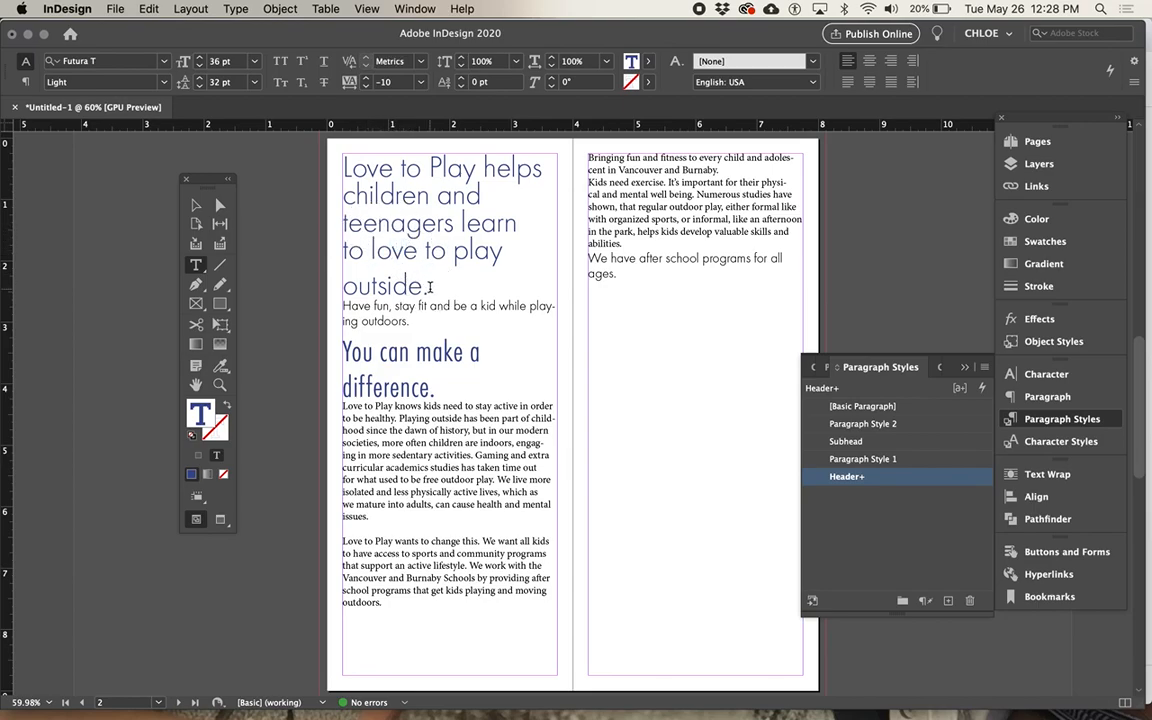
{"action": "key", "text": "Return"}
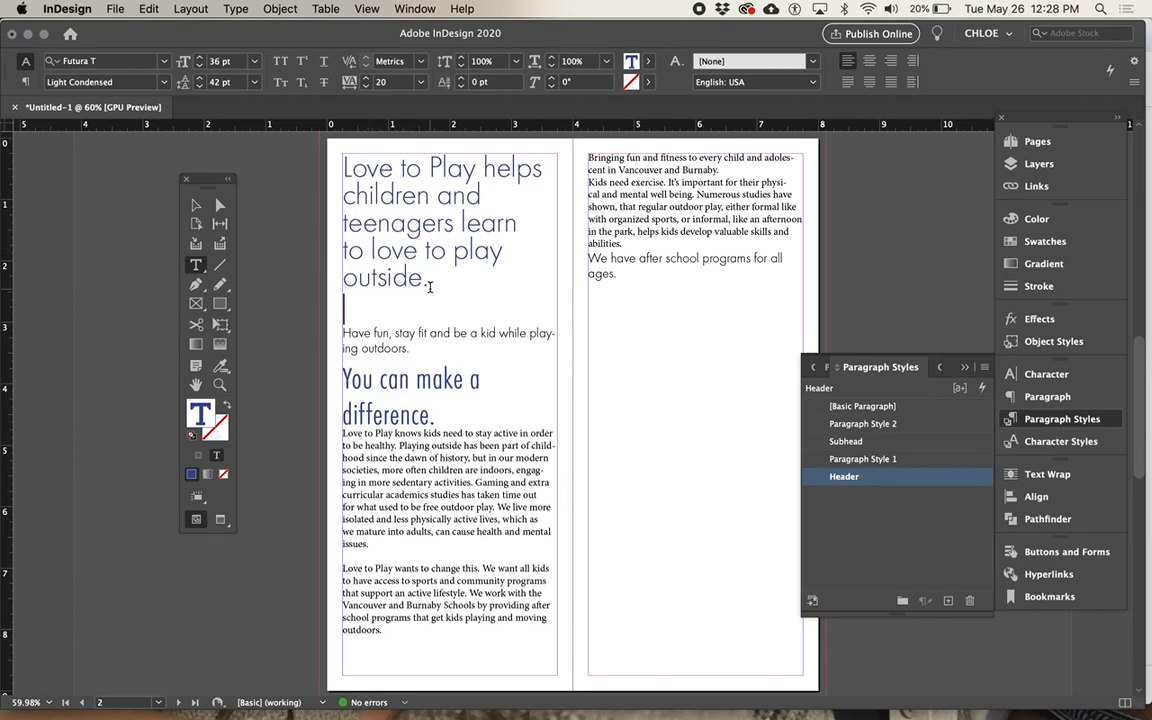
Override the whole first heading's tracking with 40 and its leading with 37 pt
{"action": "left_click_drag", "start_coordinate": [434, 287], "coordinate": [314, 110]}
{"action": "left_click", "coordinate": [366, 79]}
{"action": "left_click", "coordinate": [366, 79]}
{"action": "left_click", "coordinate": [366, 79]}
{"action": "left_click", "coordinate": [366, 79]}
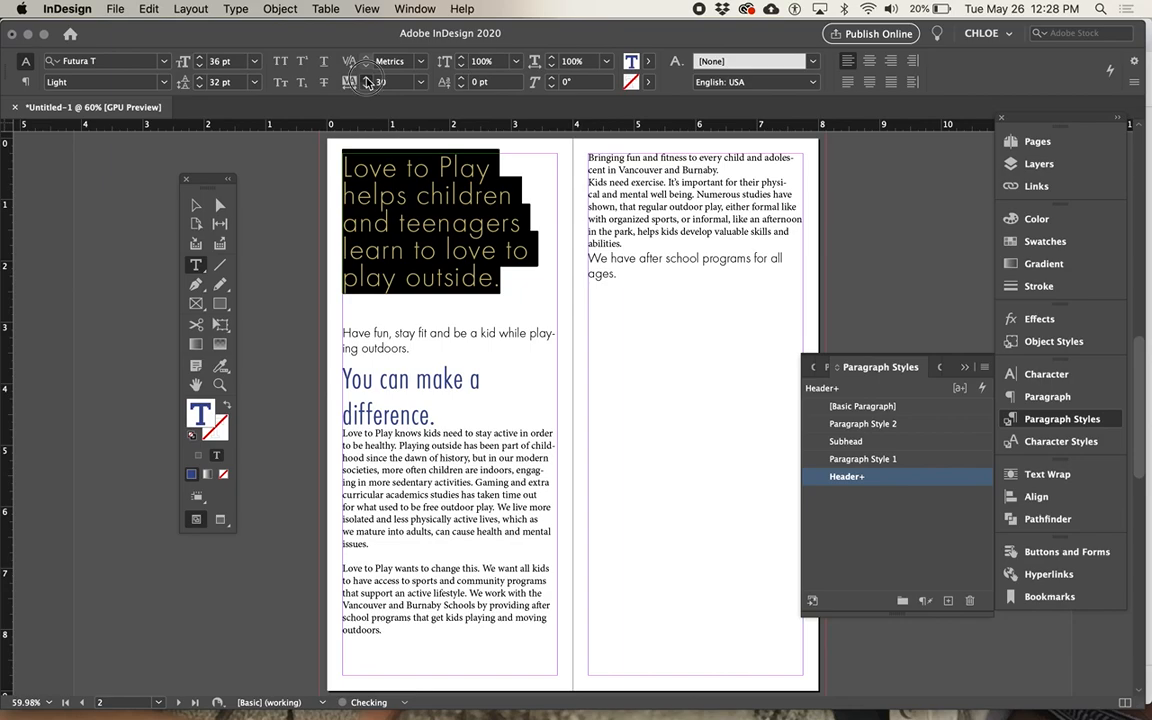
{"action": "left_click", "coordinate": [366, 79]}
{"action": "left_click", "coordinate": [200, 78]}
{"action": "left_click", "coordinate": [200, 78]}
{"action": "left_click", "coordinate": [200, 78]}
{"action": "left_click", "coordinate": [200, 78]}
{"action": "left_click", "coordinate": [200, 78]}
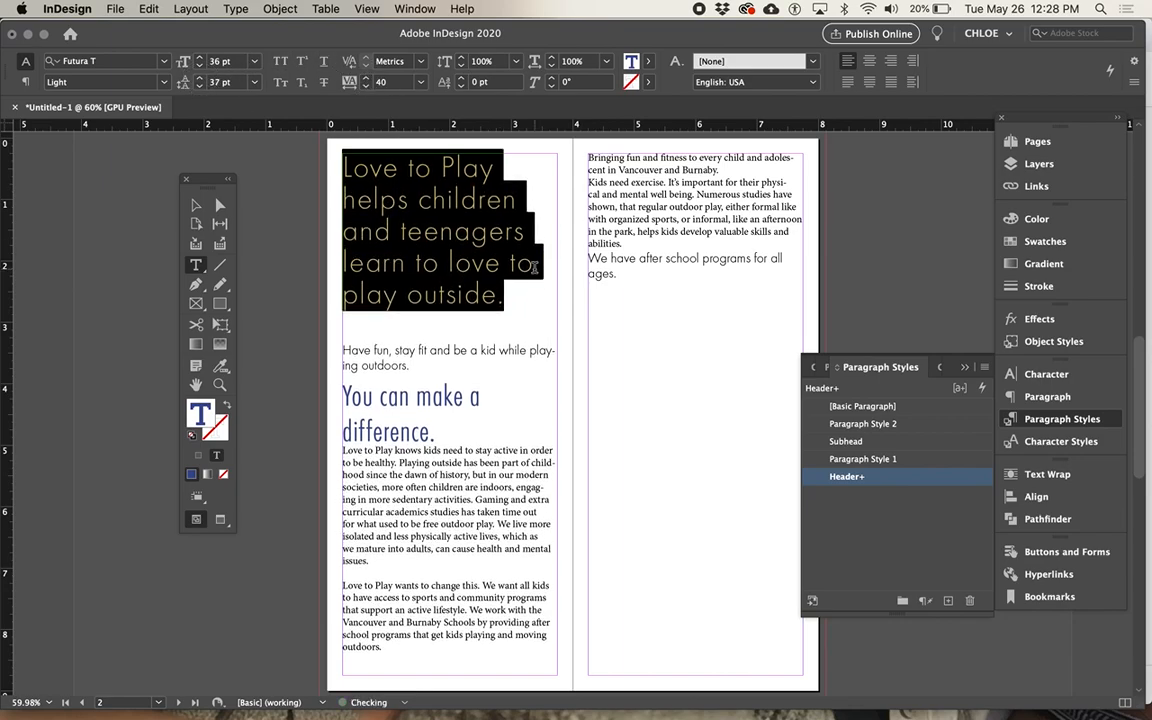
{"action": "left_click", "coordinate": [515, 322]}
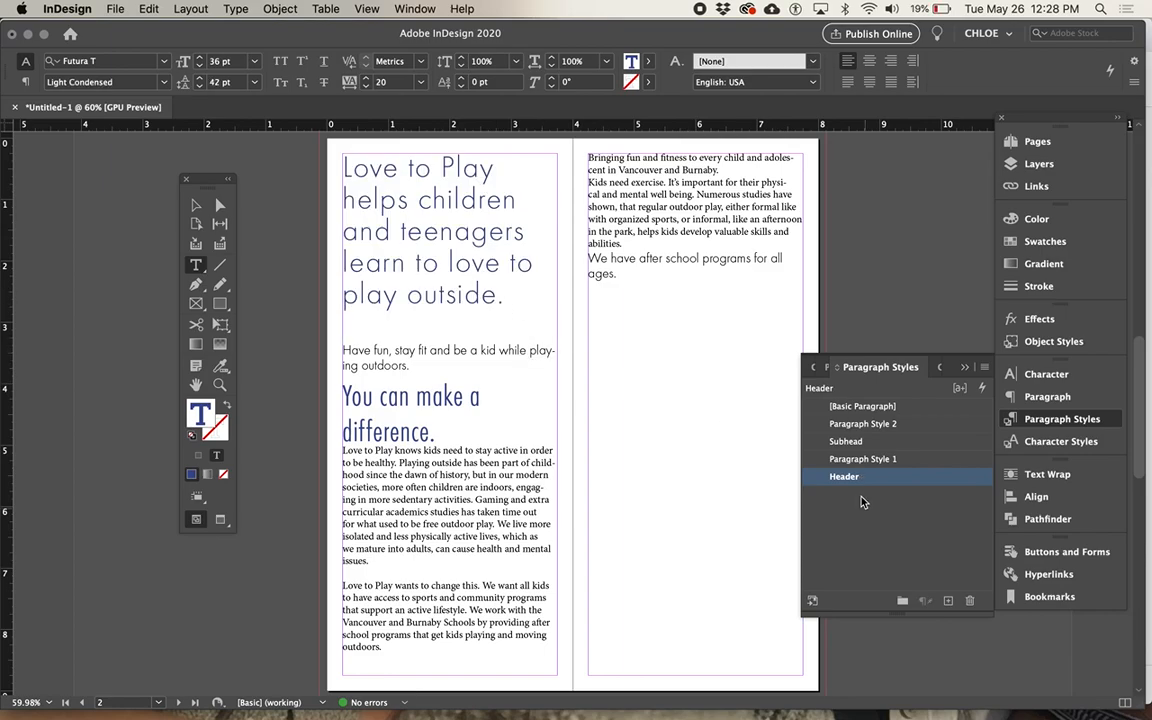
Try clearing the style overrides on the first heading, and undo the clearing
{"action": "left_click", "coordinate": [457, 268]}
{"action": "mouse_move", "coordinate": [866, 484]}
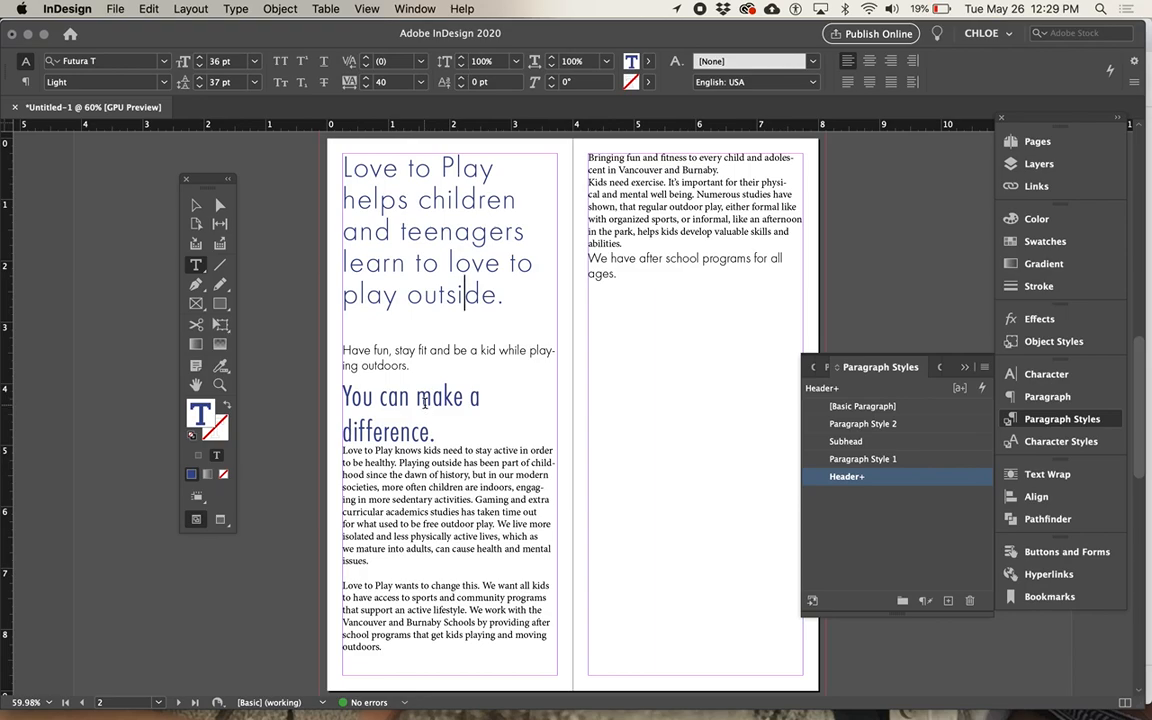
{"action": "triple_click", "coordinate": [449, 228]}
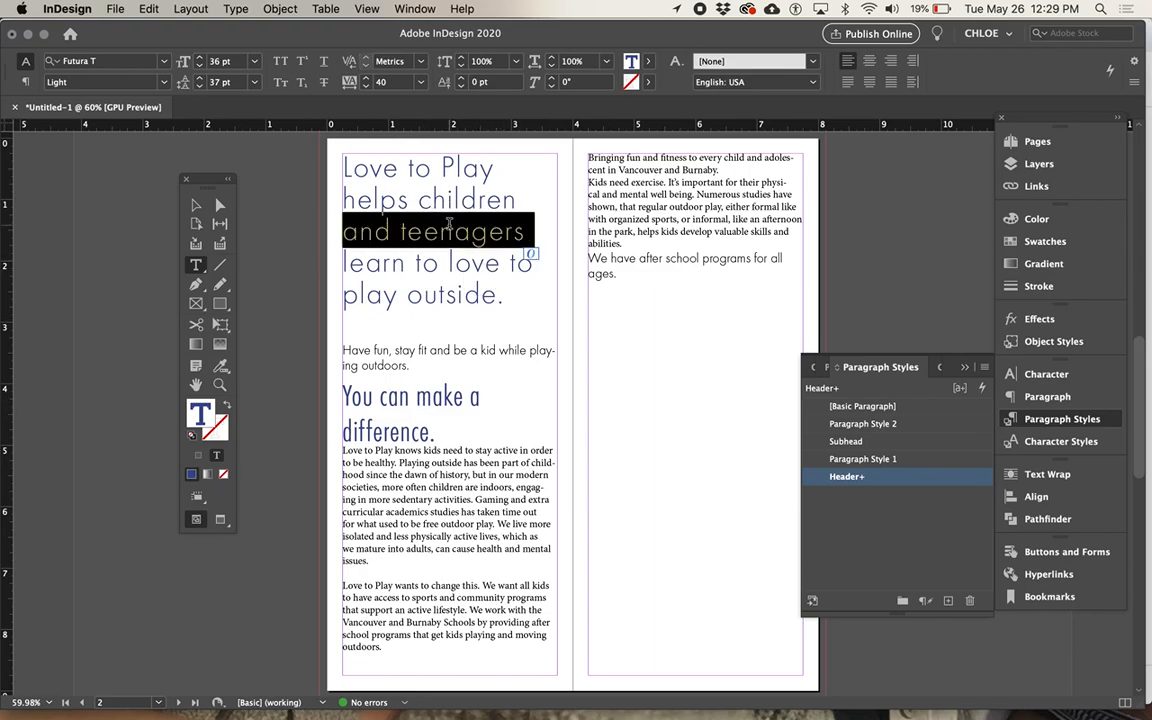
{"action": "triple_click", "coordinate": [413, 433]}
{"action": "left_click", "coordinate": [475, 288]}
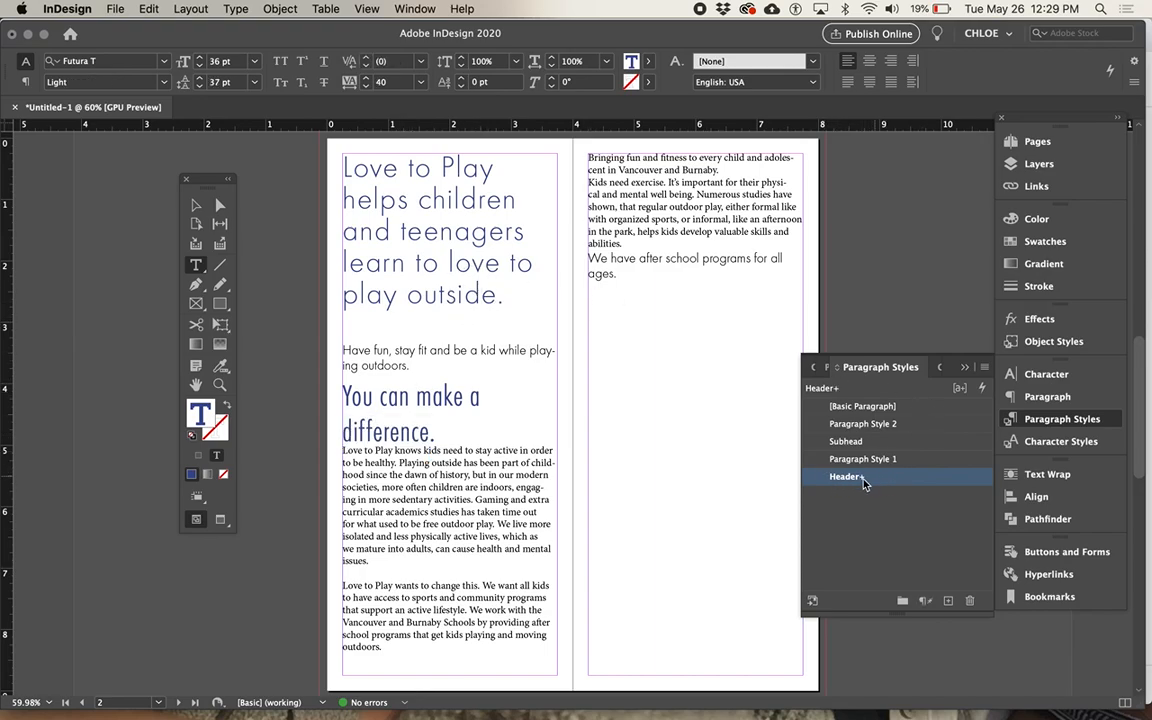
{"action": "left_click", "coordinate": [984, 368]}
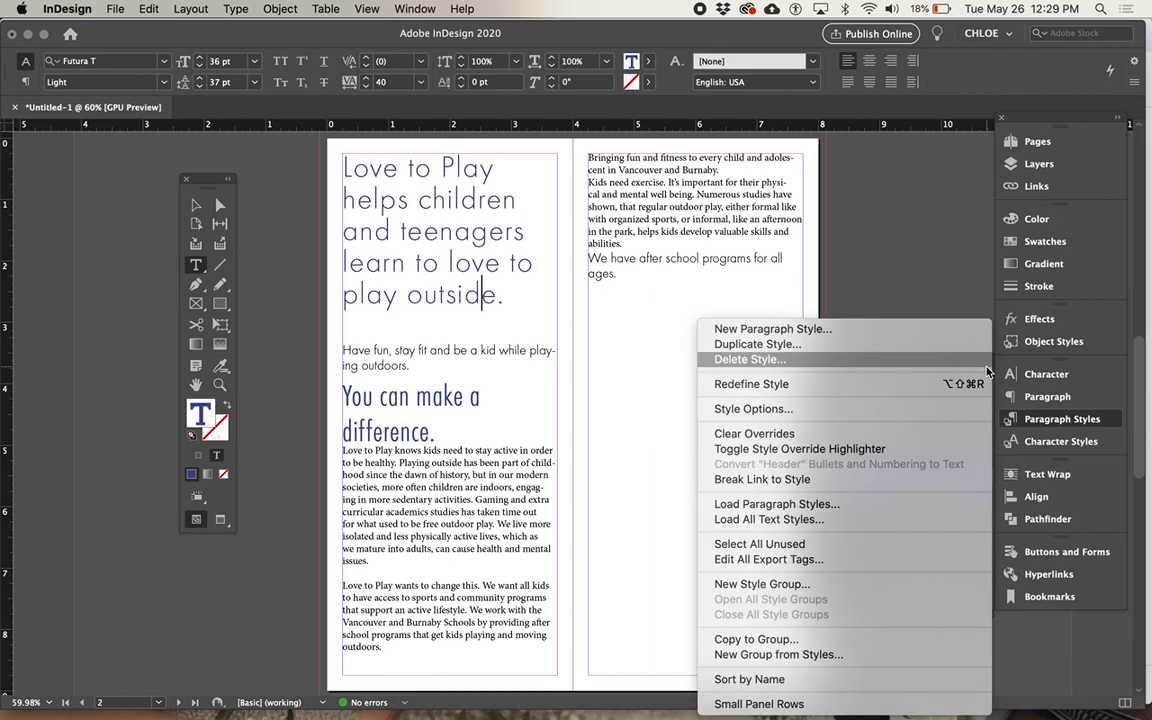
{"action": "left_click", "coordinate": [830, 433]}
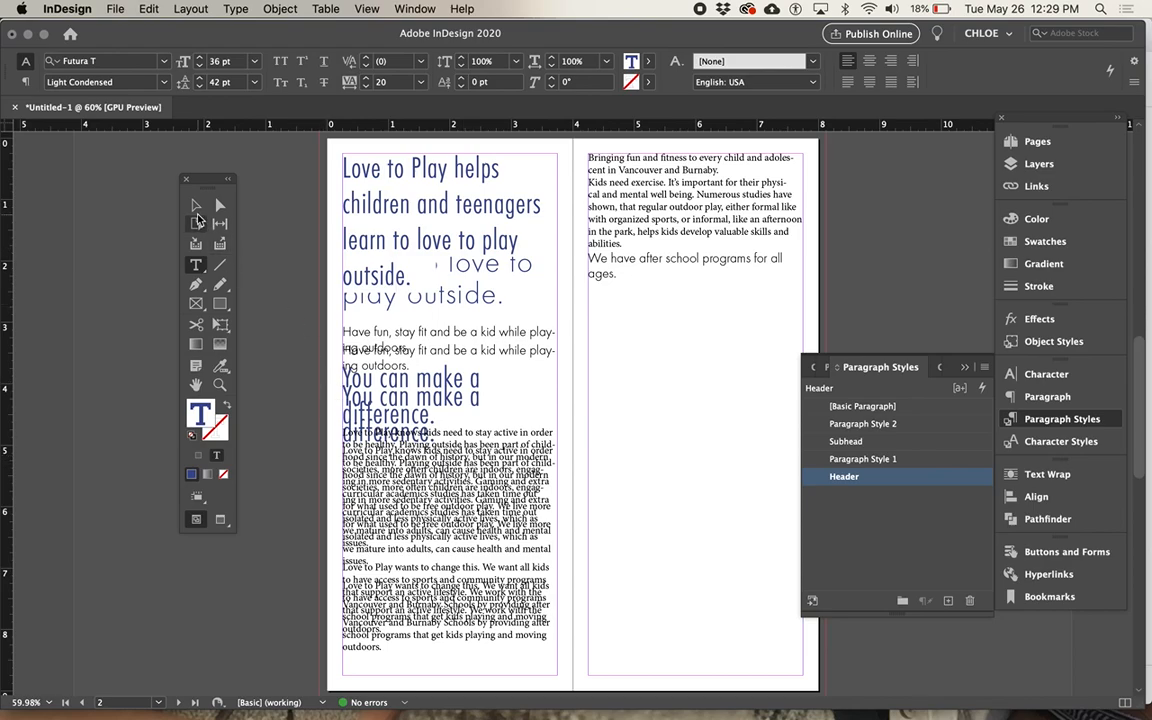
{"action": "left_click", "coordinate": [196, 206]}
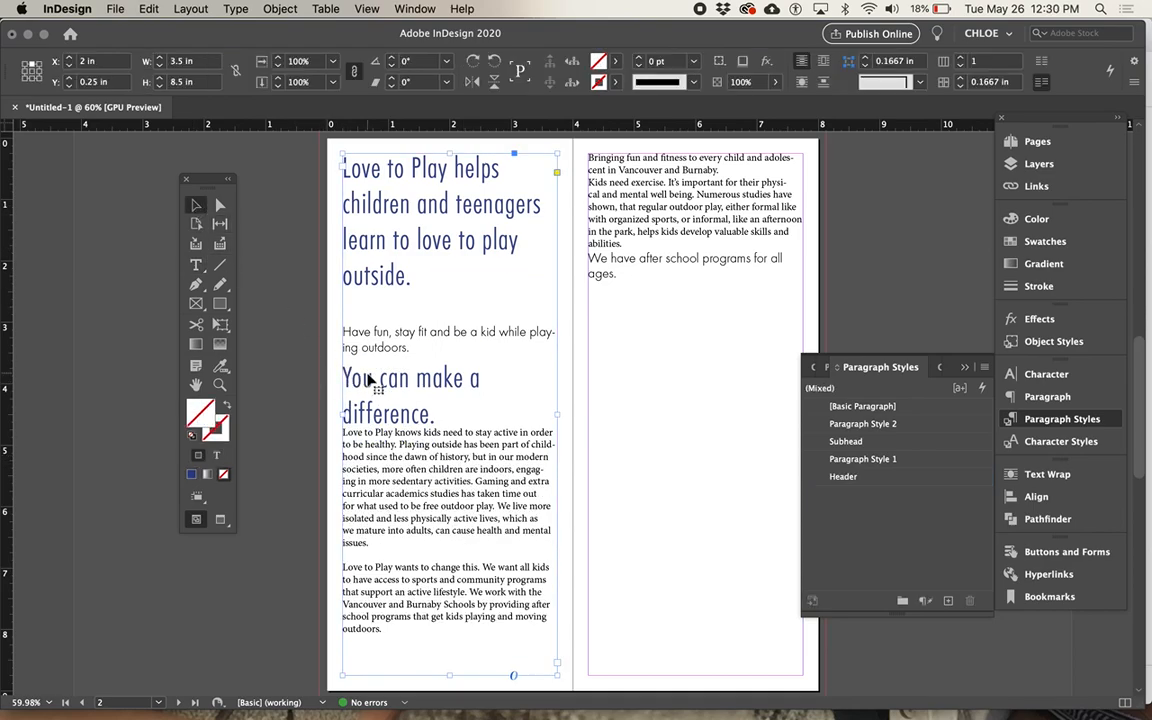
{"action": "key", "text": "super+z"}
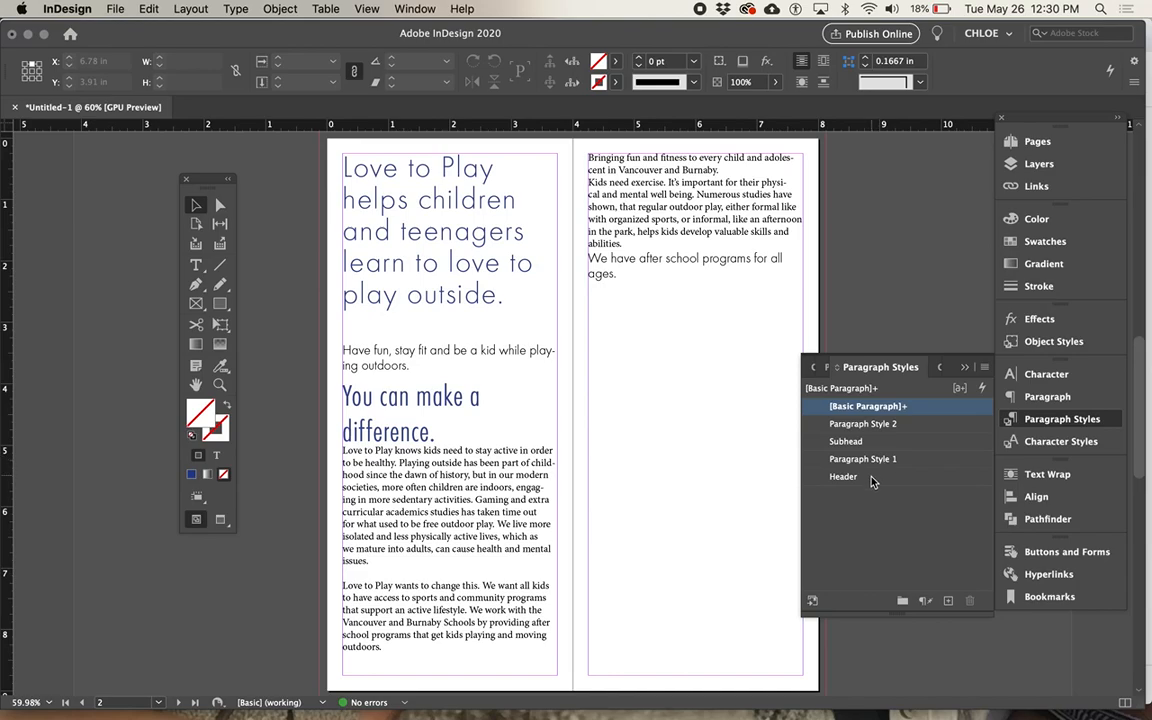
Clear the first heading's overrides to return it to the Header style, and undo that change
{"action": "double_click", "coordinate": [474, 265]}
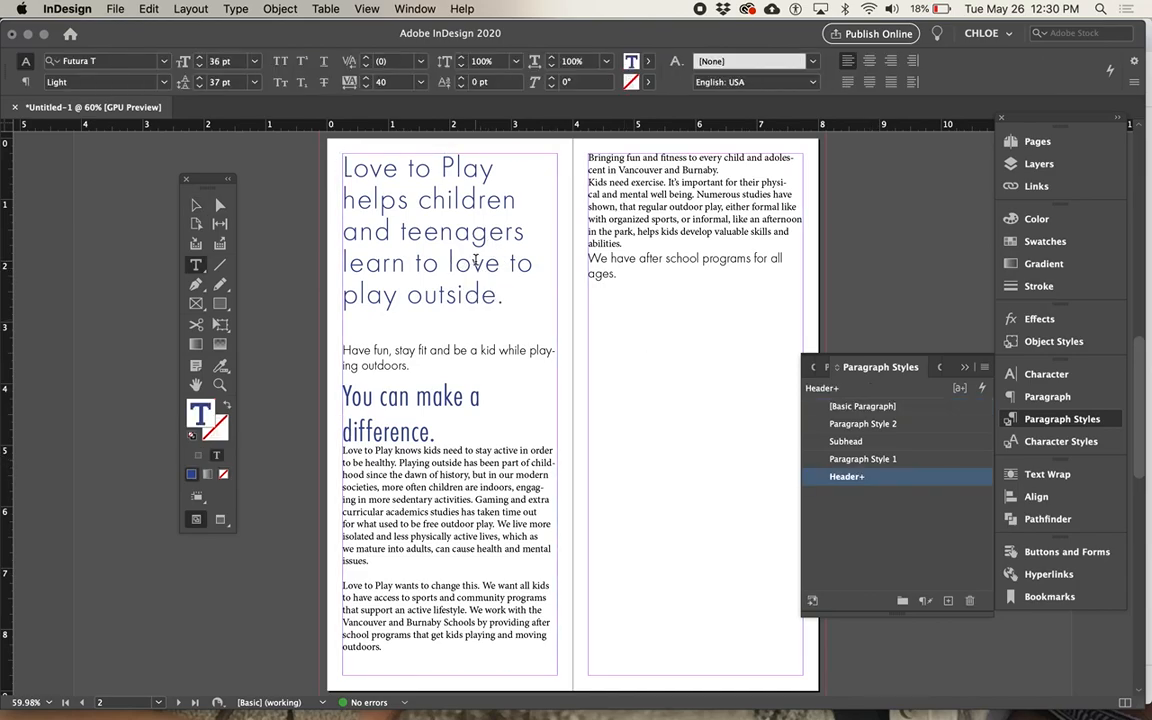
{"action": "left_click", "coordinate": [984, 367]}
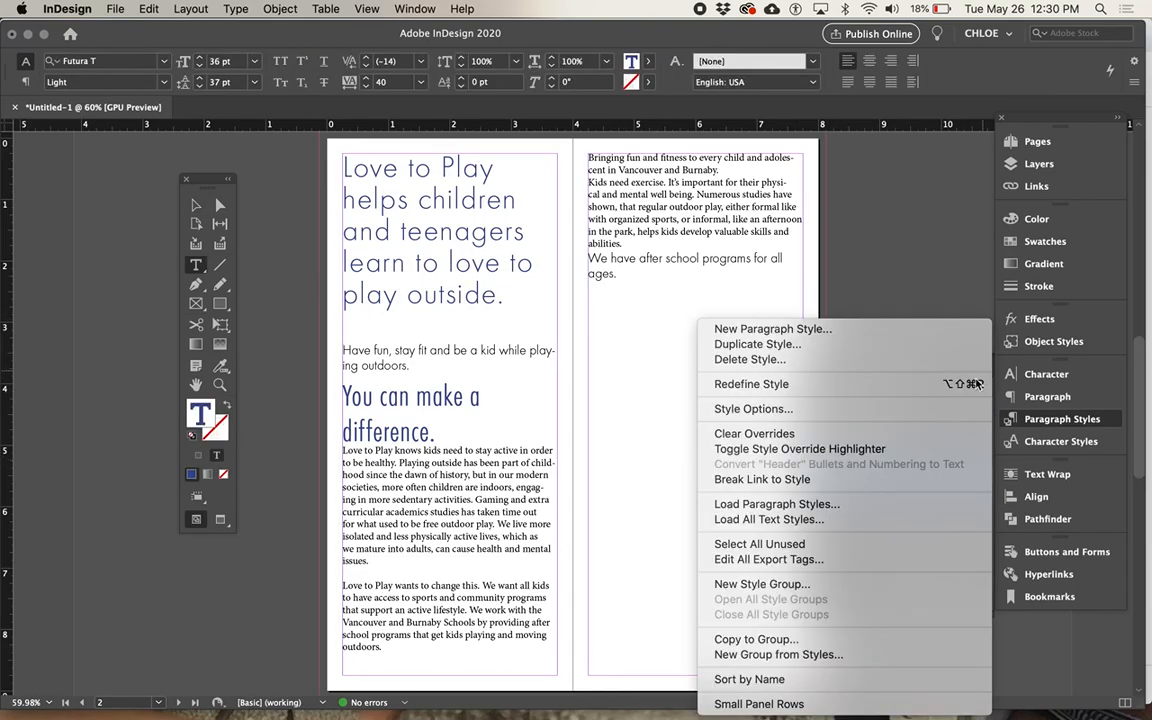
{"action": "left_click", "coordinate": [760, 433]}
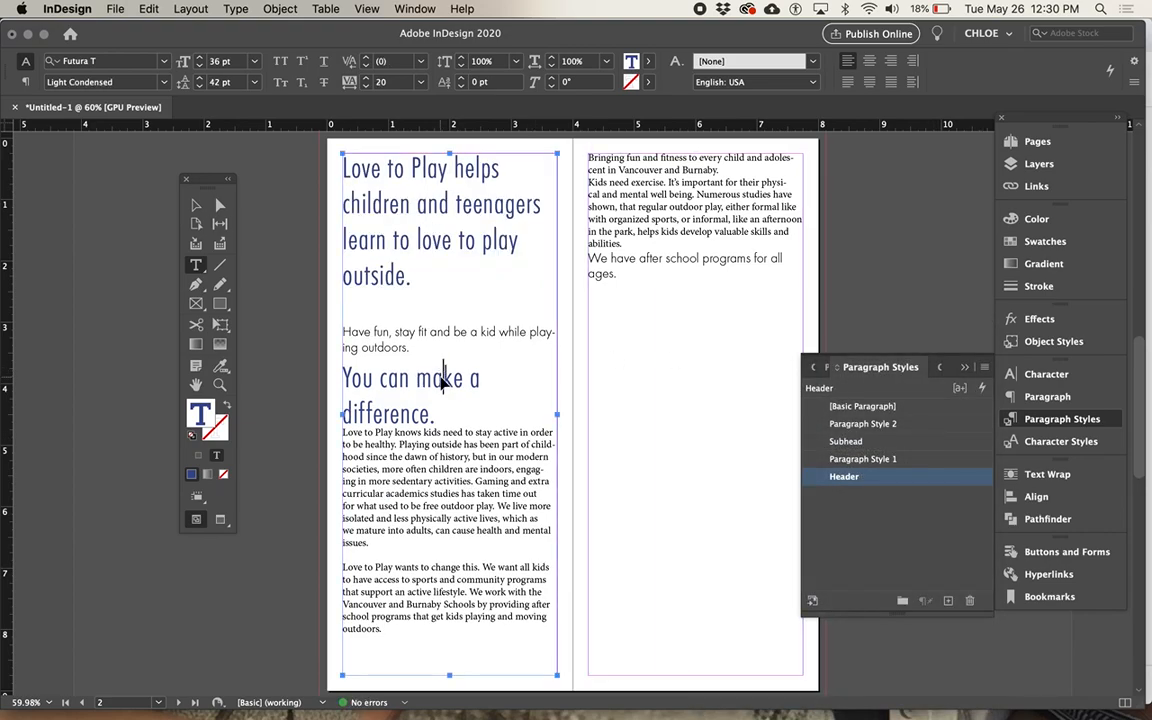
{"action": "key", "text": "super+z"}
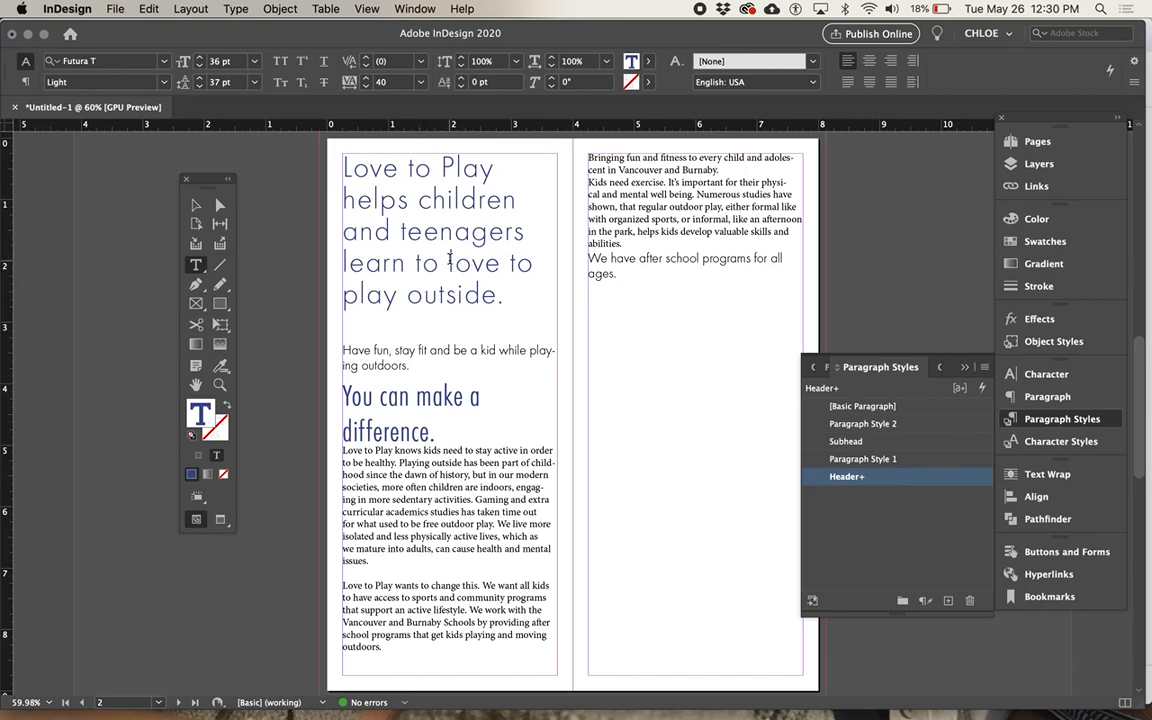
Try redefining the Header style from the first heading's overridden formatting, and undo the redefinition
{"action": "left_click", "coordinate": [984, 368]}
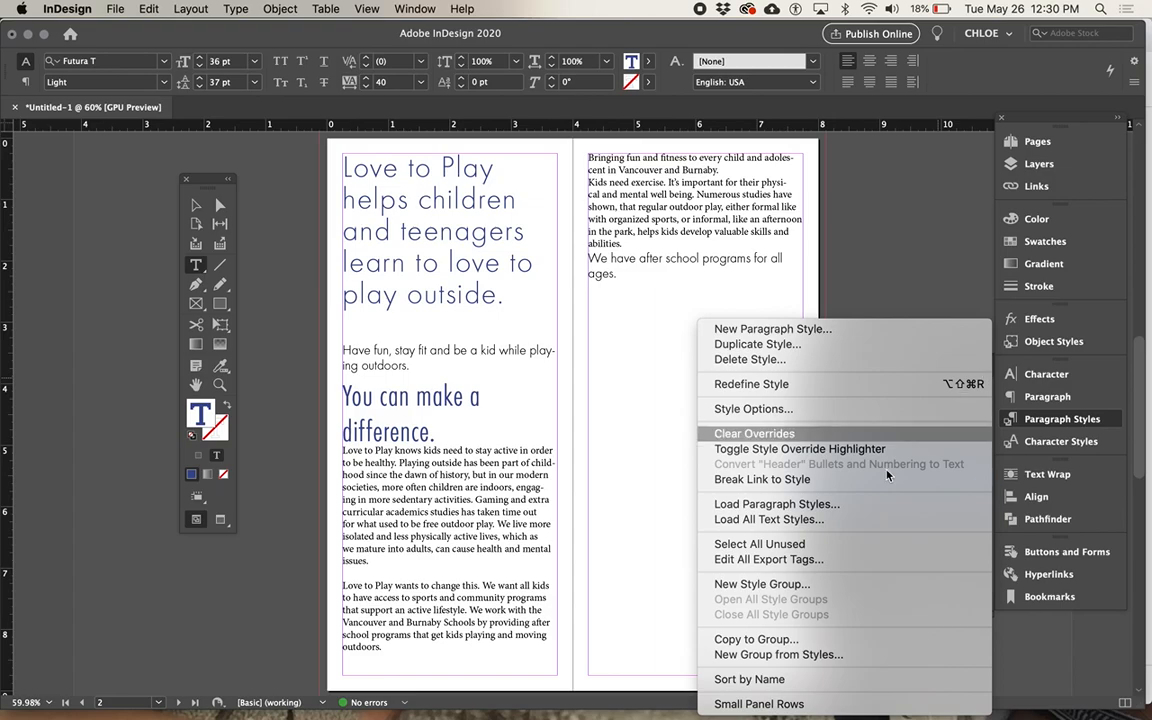
{"action": "left_click", "coordinate": [820, 386]}
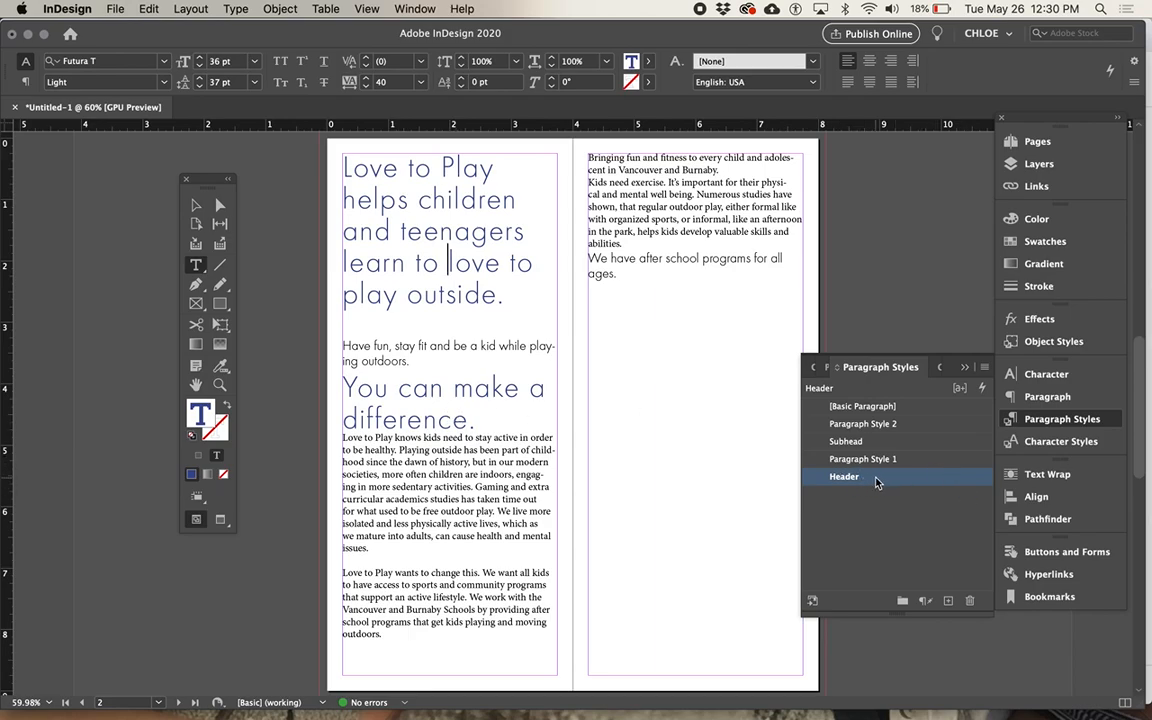
{"action": "key", "text": "super+z"}
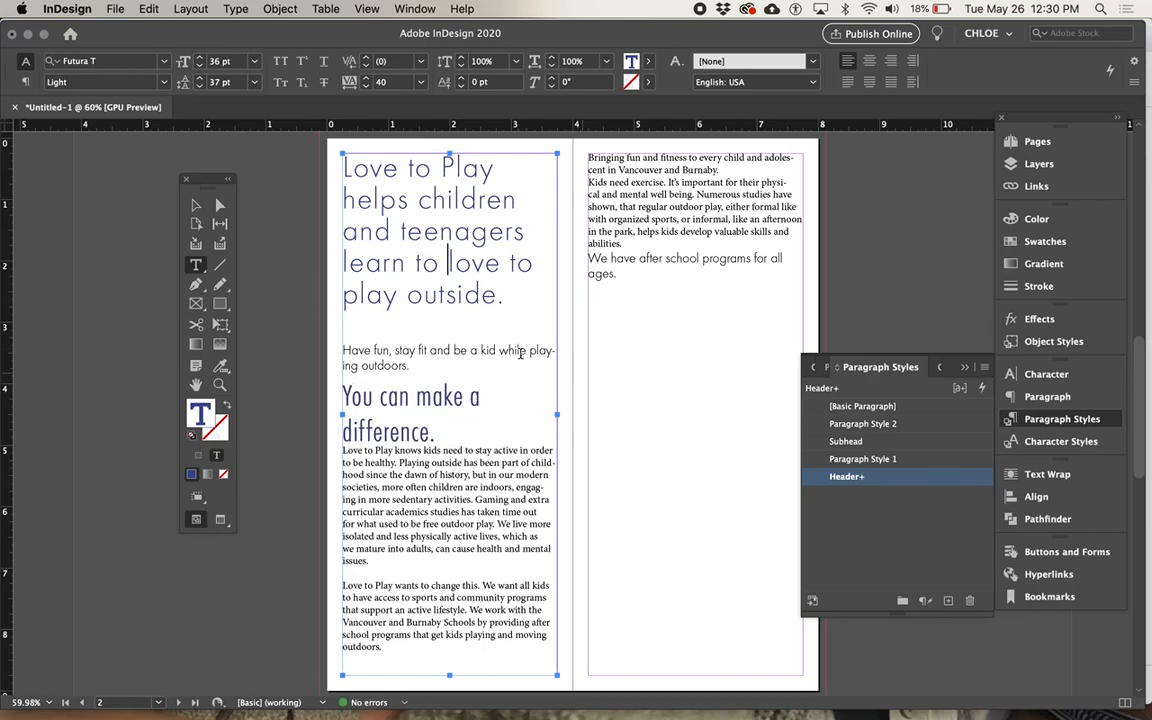
{"action": "right_click", "coordinate": [880, 484]}
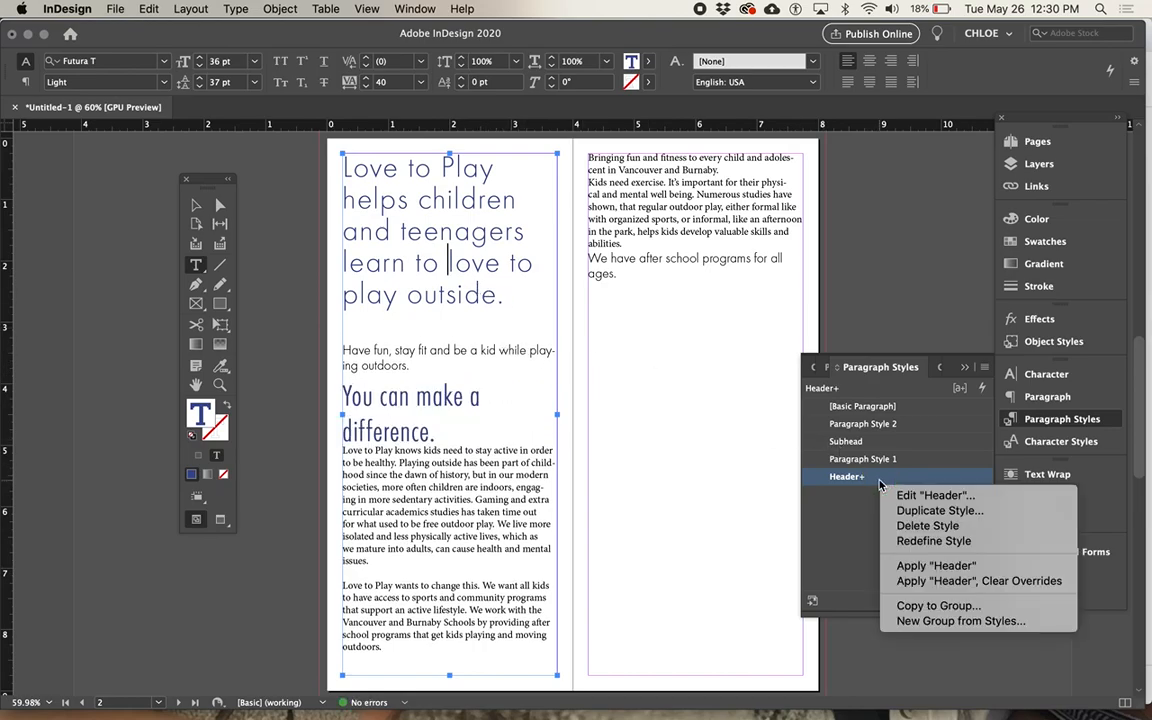
{"action": "left_click", "coordinate": [900, 541]}
{"action": "key", "text": "super+z"}
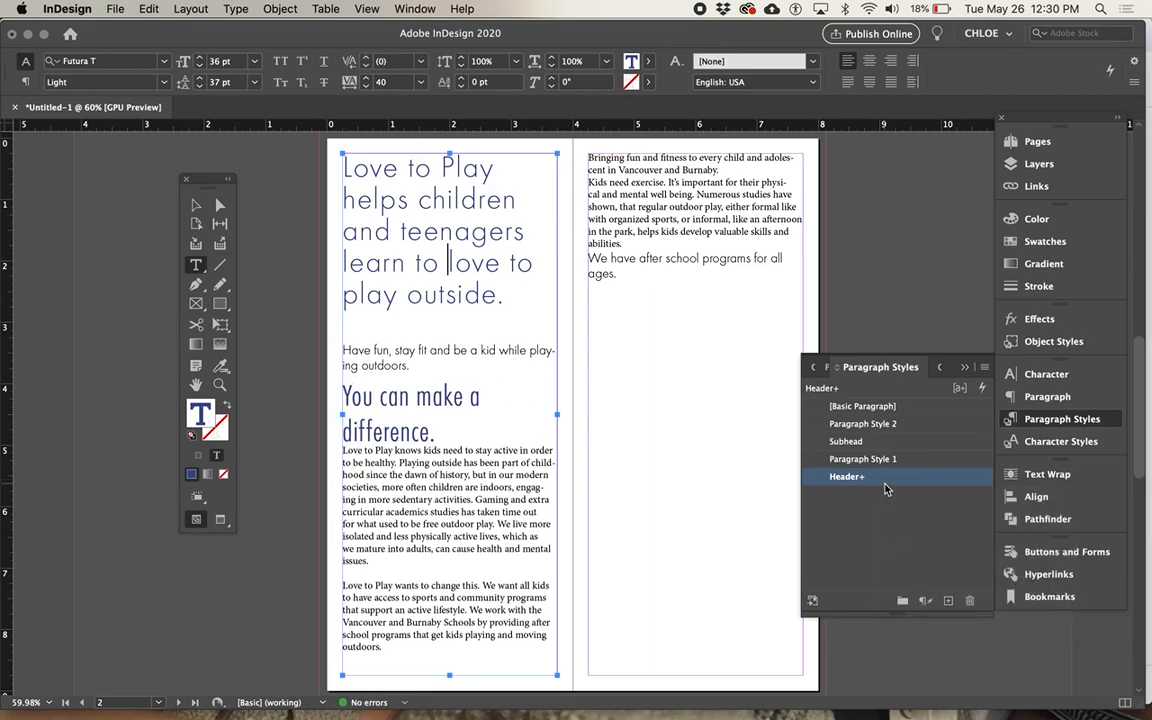
{"action": "key", "text": "super+z"}
{"action": "key", "text": "super+z"}
{"action": "left_click", "coordinate": [887, 484]}
{"action": "left_click", "coordinate": [941, 478]}
{"action": "right_click", "coordinate": [938, 481]}
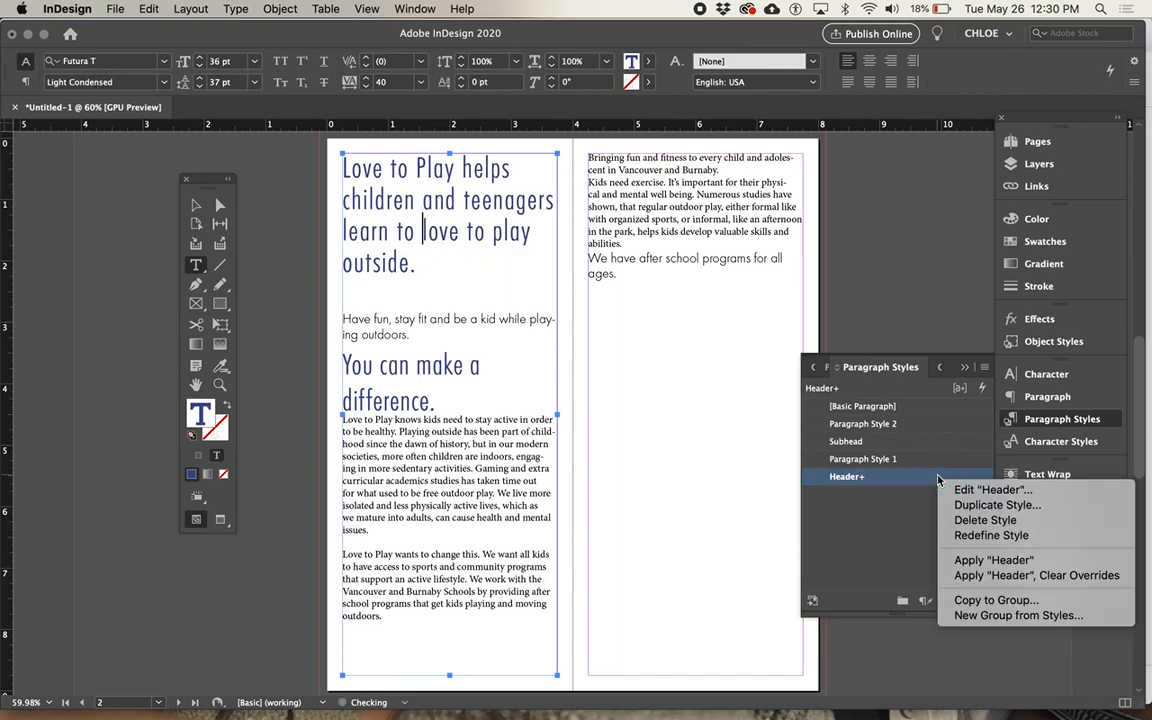
{"action": "left_click", "coordinate": [898, 496]}
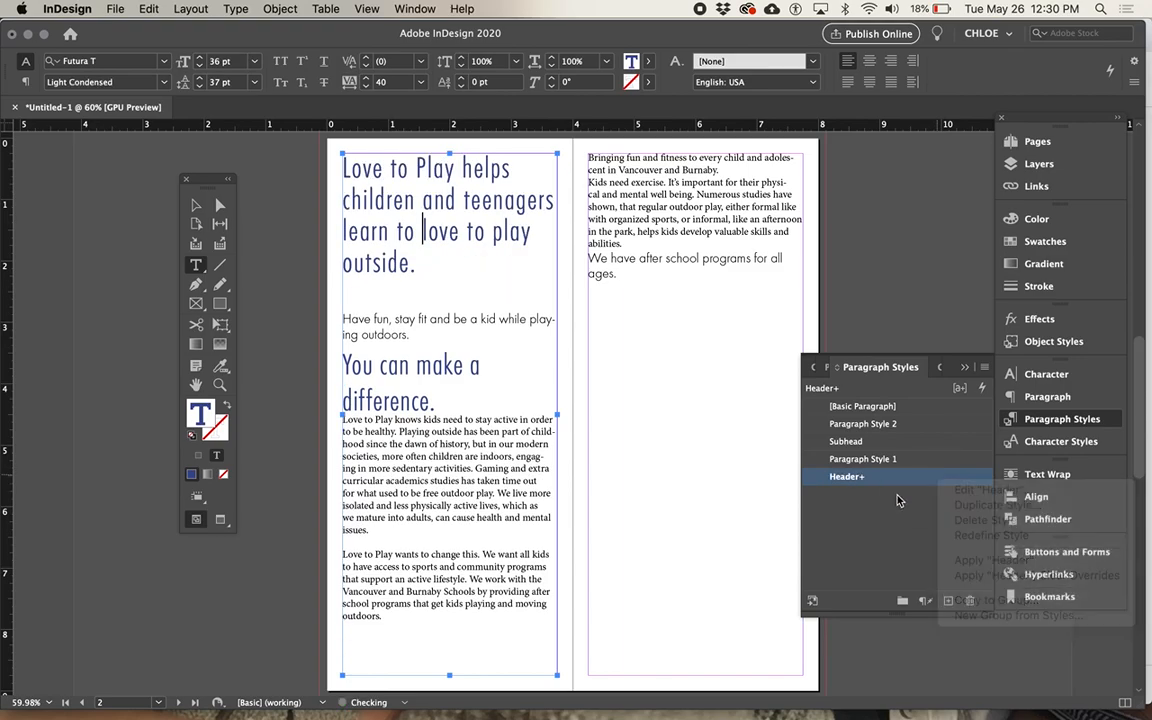
{"action": "key", "text": "super+z"}
Apply the Header style to the first heading with its overrides cleared, and undo the application
{"action": "right_click", "coordinate": [970, 487]}
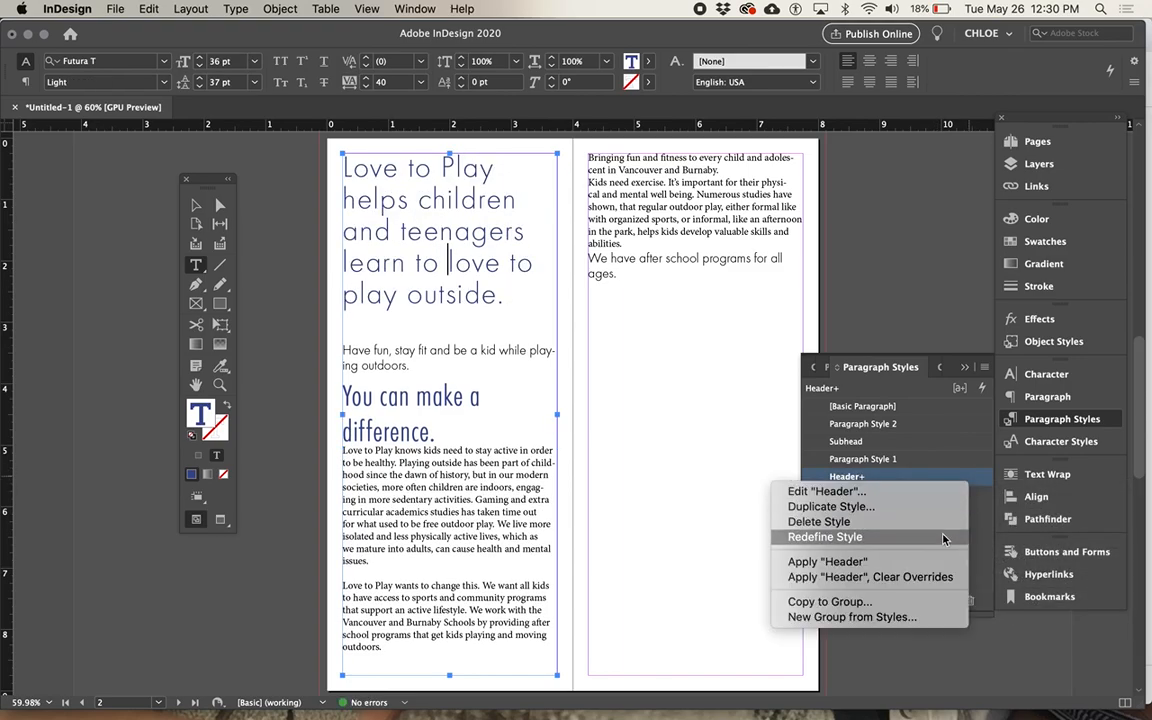
{"action": "left_click", "coordinate": [933, 578]}
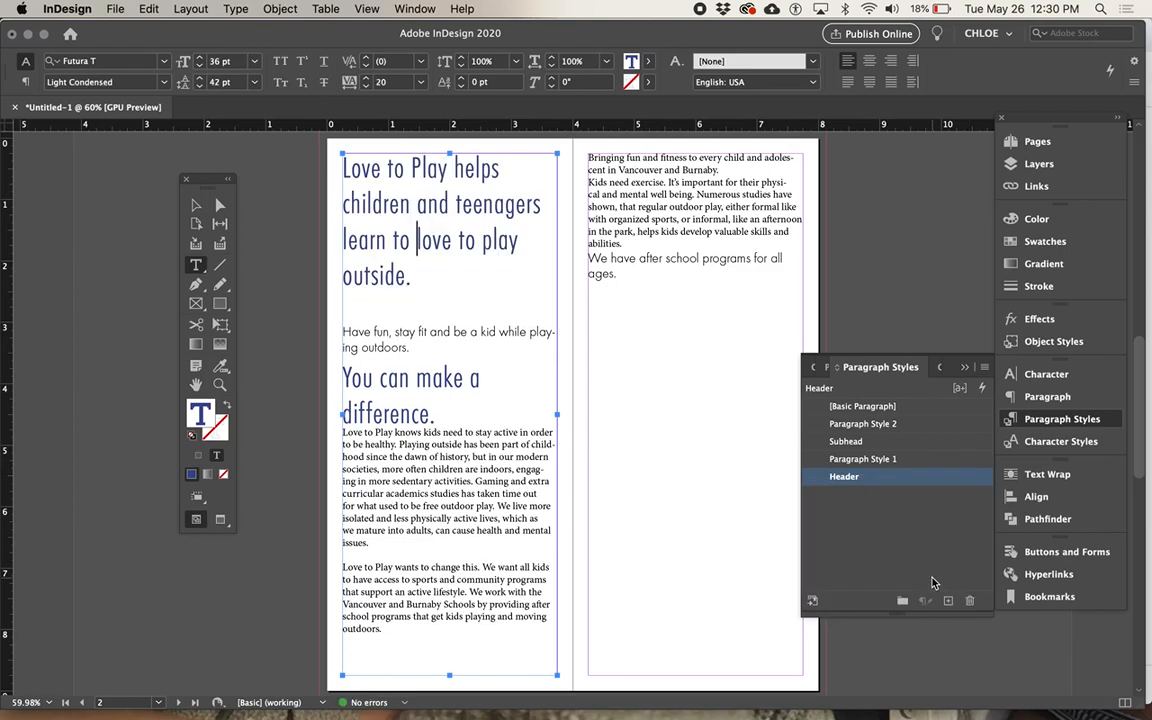
{"action": "key", "text": "super+z"}
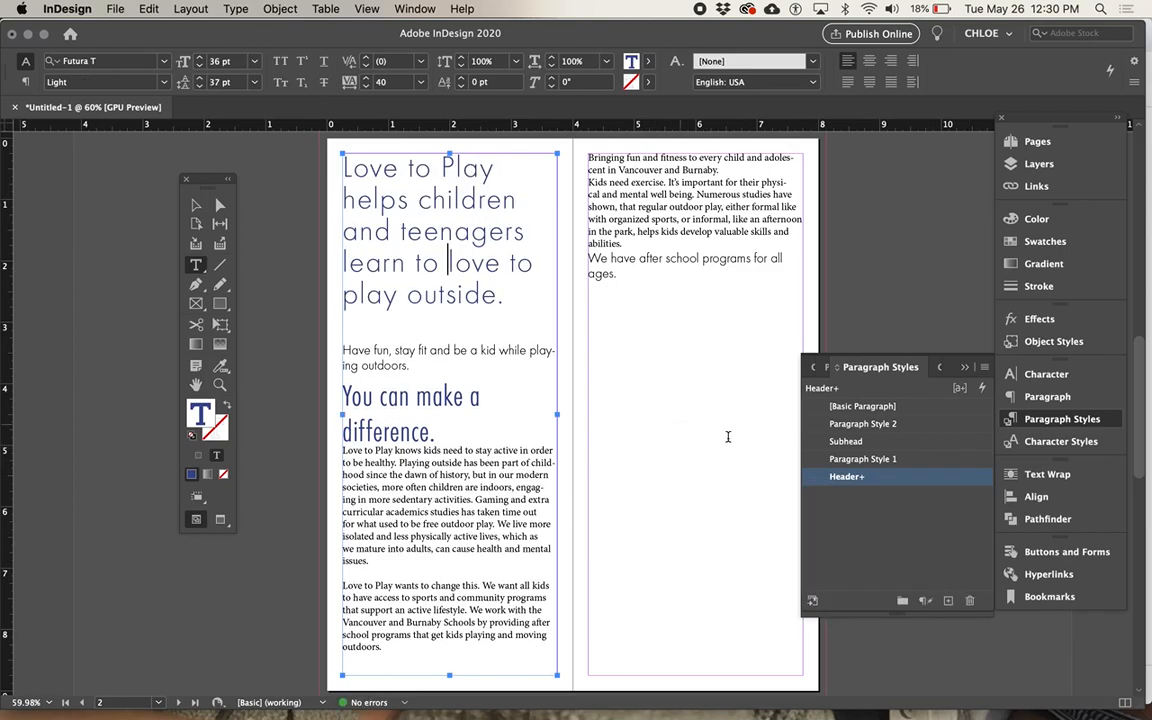
Redefine the Header style to match the first heading's current formatting
{"action": "right_click", "coordinate": [908, 486]}
{"action": "left_click", "coordinate": [927, 542]}
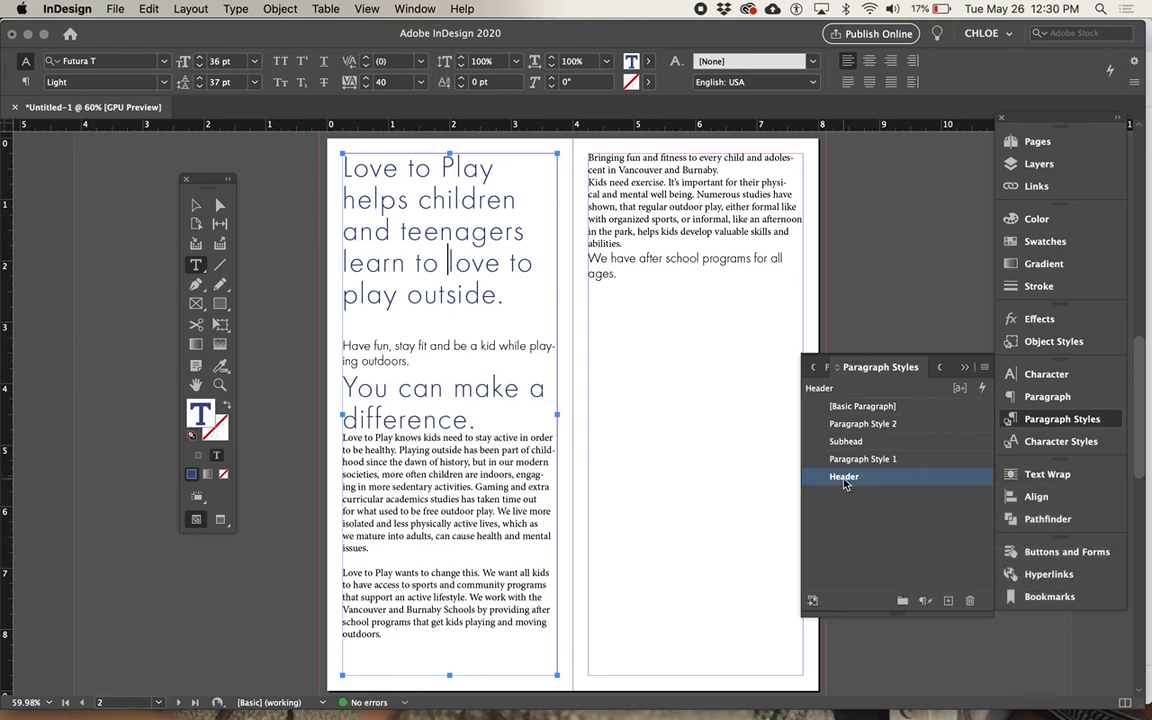
{"action": "double_click", "coordinate": [845, 478]}
{"action": "key", "text": "Escape"}
{"action": "double_click", "coordinate": [849, 478]}
{"action": "key", "text": "Escape"}
{"action": "left_click", "coordinate": [849, 478]}
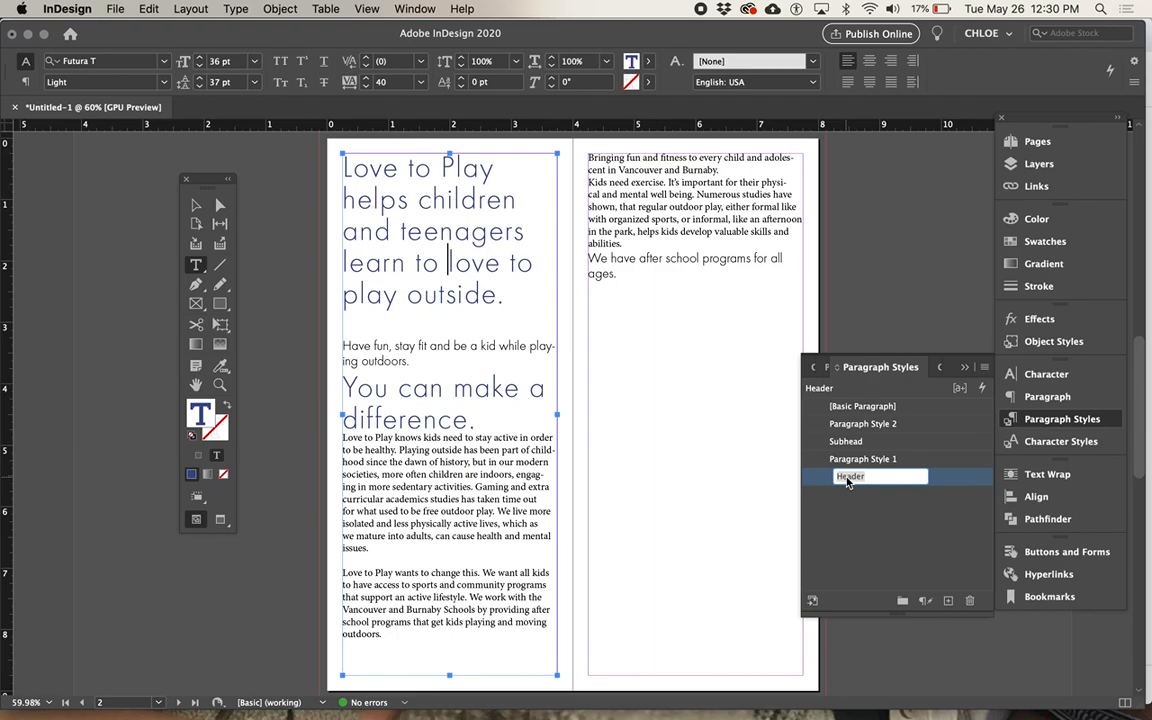
{"action": "left_click", "coordinate": [866, 519]}
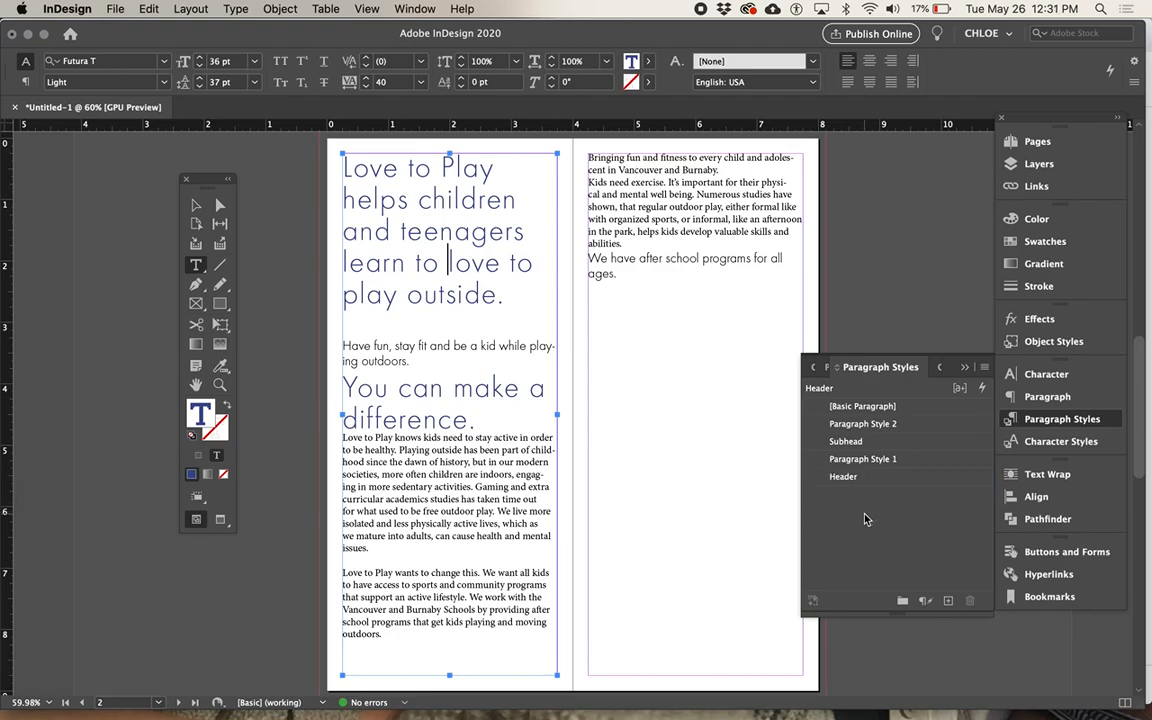
Format the "Have fun, stay fit" subhead in Futura T Book at 20 pt with 22 pt leading
{"action": "triple_click", "coordinate": [434, 347]}
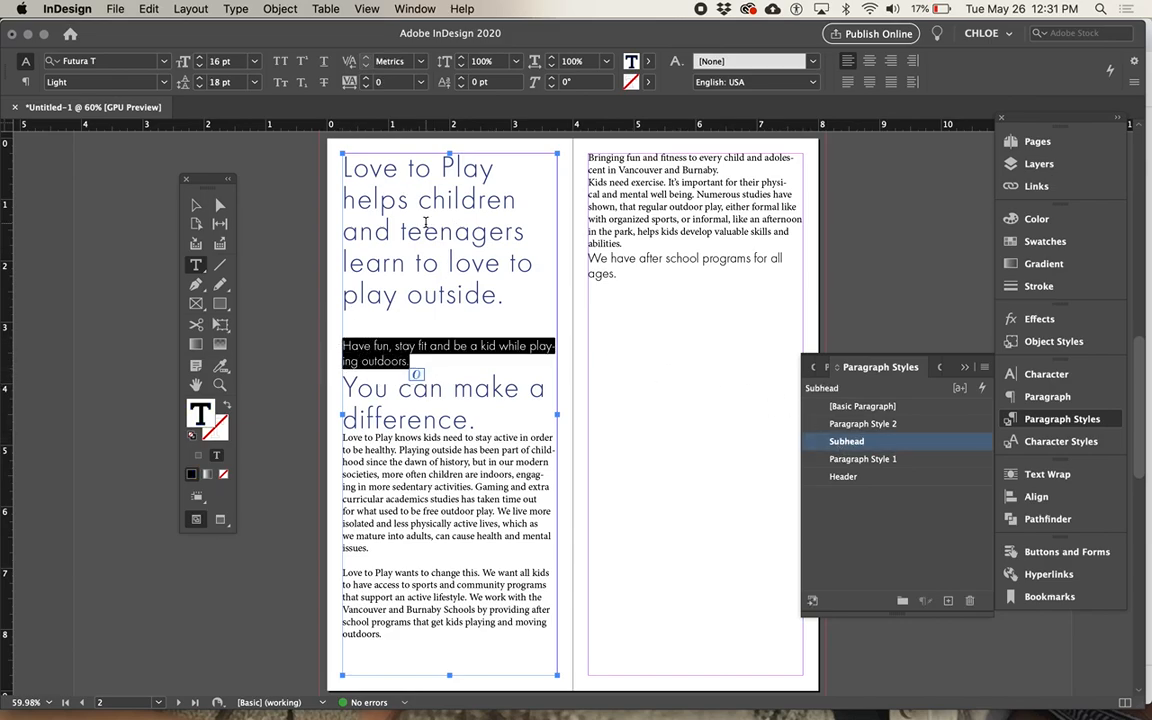
{"action": "left_click", "coordinate": [163, 82]}
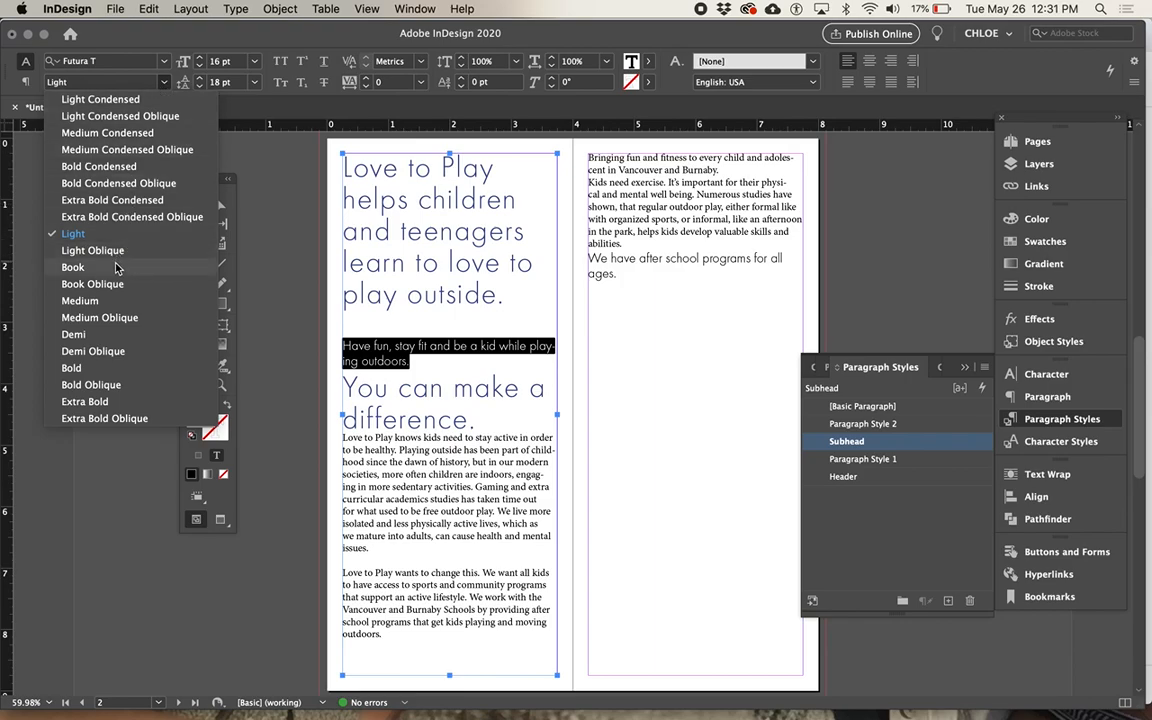
{"action": "left_click", "coordinate": [73, 267]}
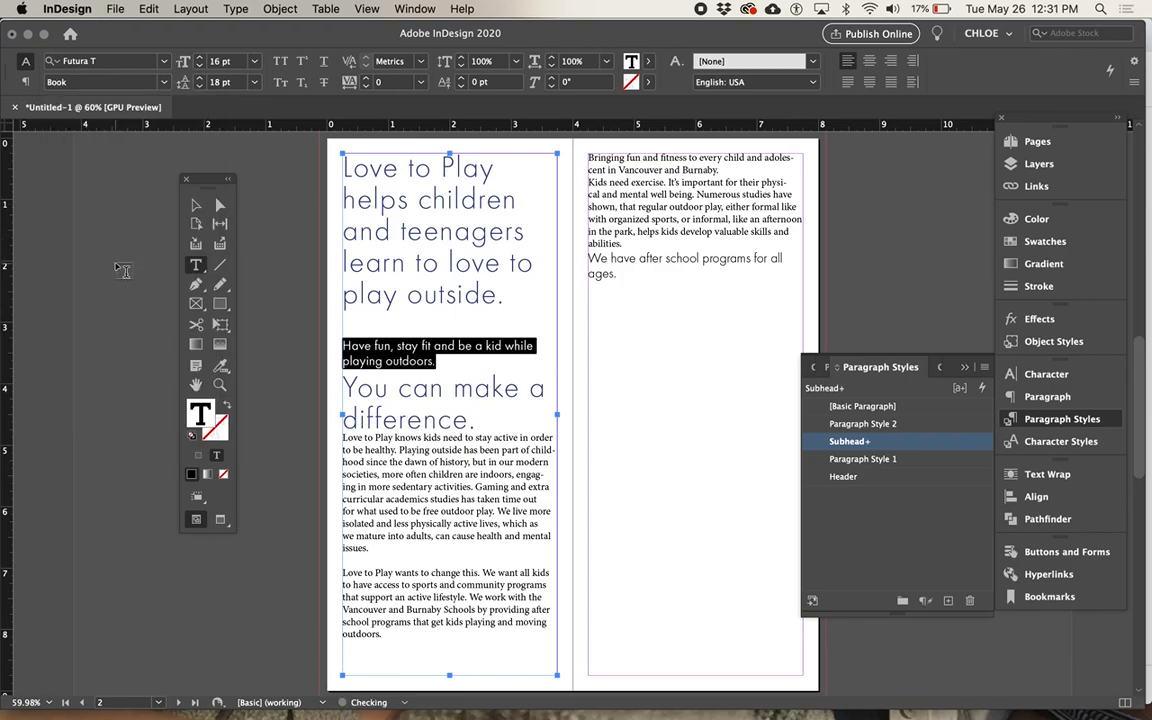
{"action": "left_click", "coordinate": [199, 61]}
{"action": "left_click", "coordinate": [199, 57]}
{"action": "left_click", "coordinate": [199, 57]}
{"action": "left_click", "coordinate": [199, 57]}
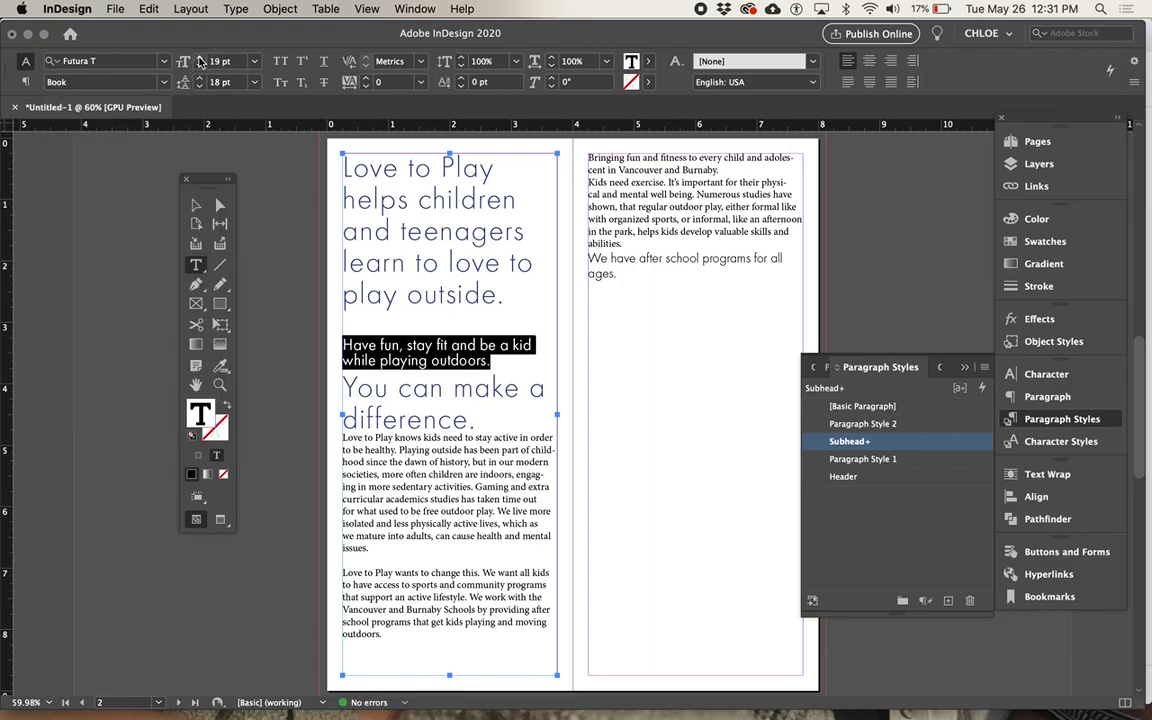
{"action": "left_click", "coordinate": [199, 77]}
{"action": "left_click", "coordinate": [199, 77]}
{"action": "left_click", "coordinate": [199, 77]}
{"action": "left_click", "coordinate": [199, 77]}
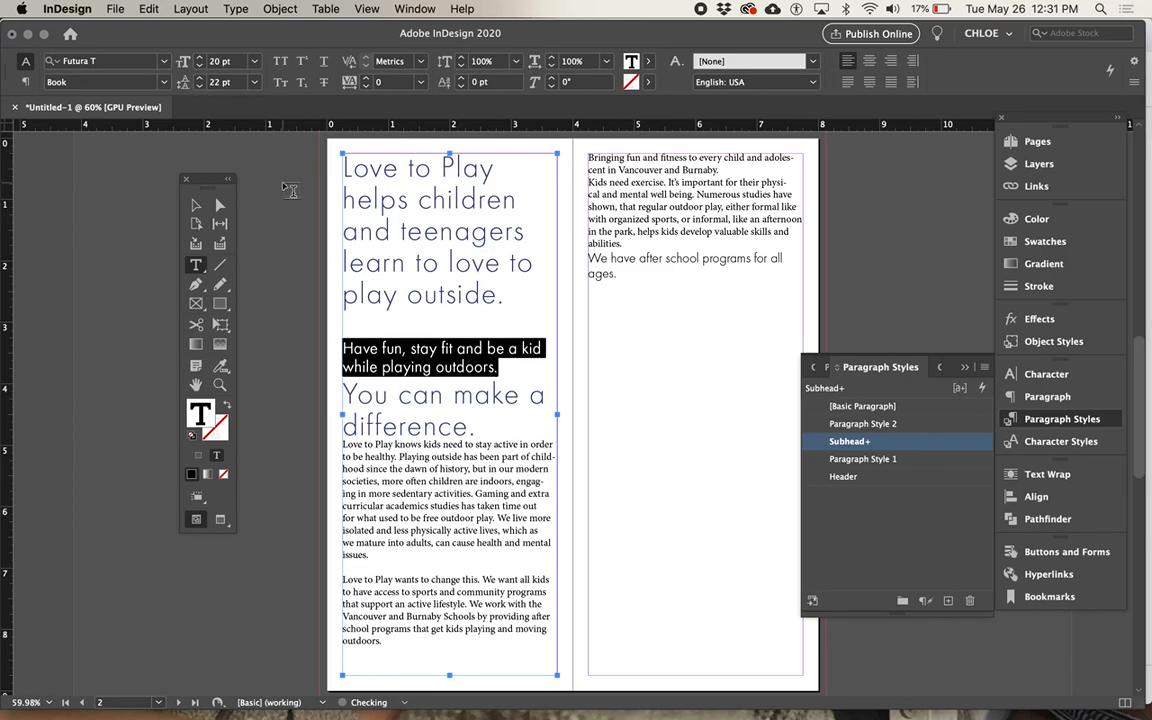
Redefine the Subhead style from the formatting of the selected "Have fun, stay fit" subhead
{"action": "right_click", "coordinate": [869, 447]}
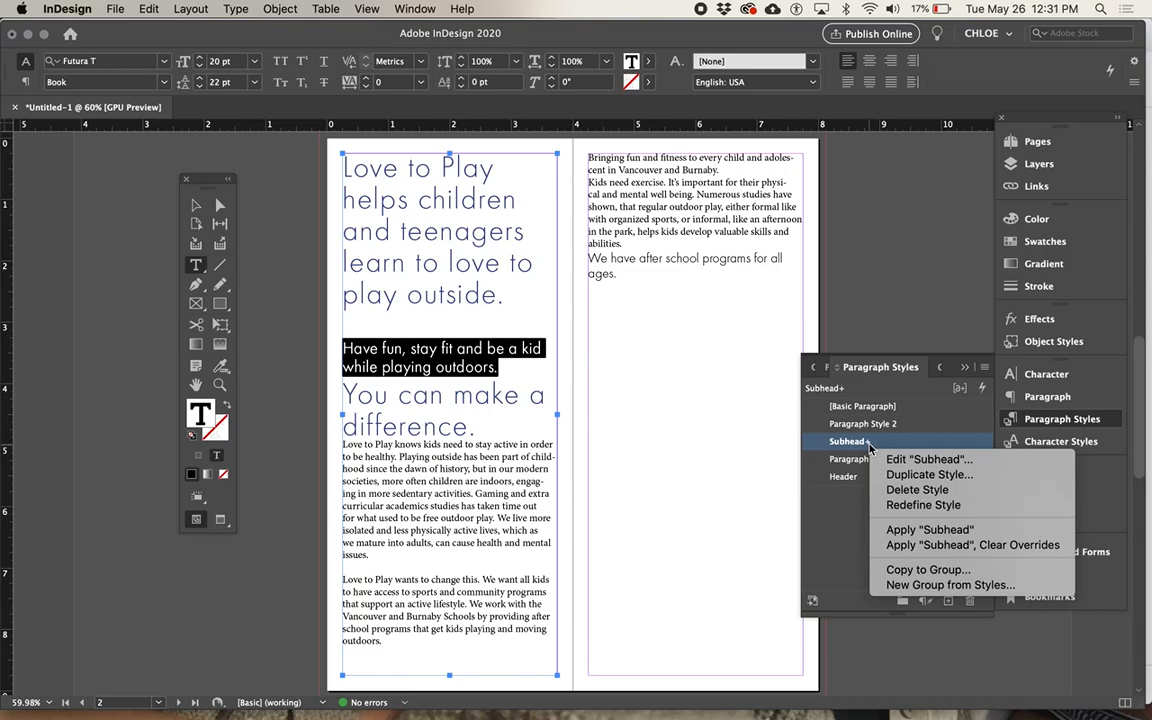
{"action": "left_click", "coordinate": [890, 338]}
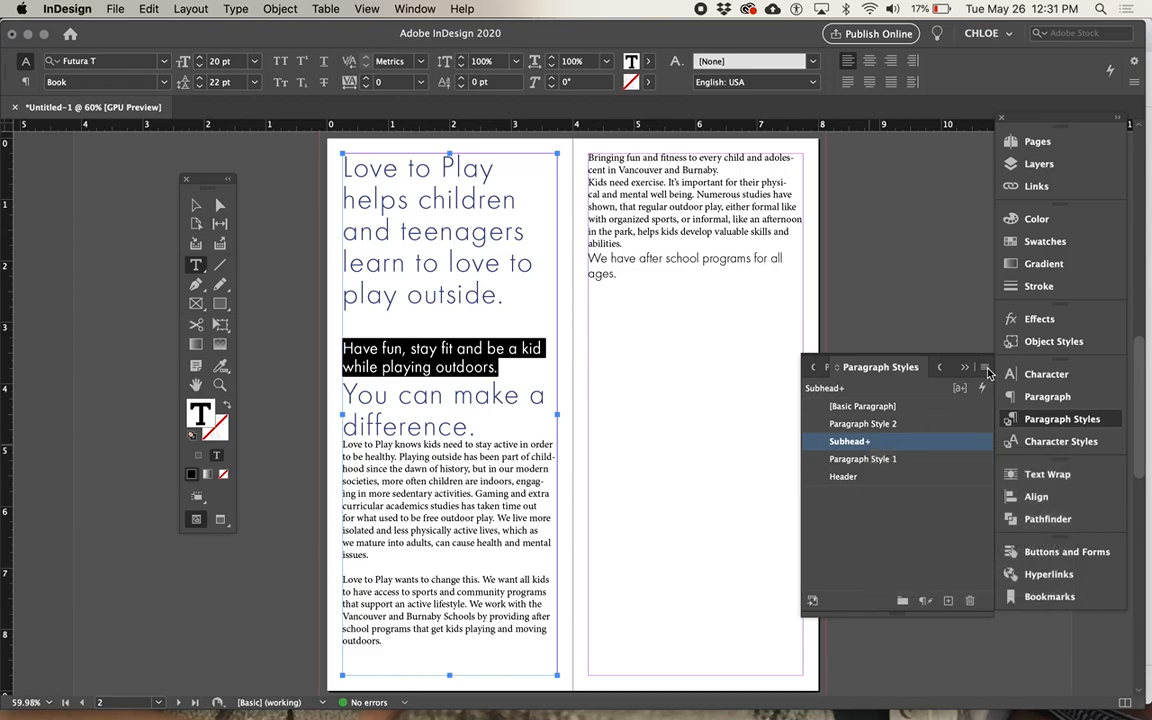
{"action": "left_click", "coordinate": [986, 368]}
{"action": "left_click", "coordinate": [951, 381]}
{"action": "left_click", "coordinate": [669, 279]}
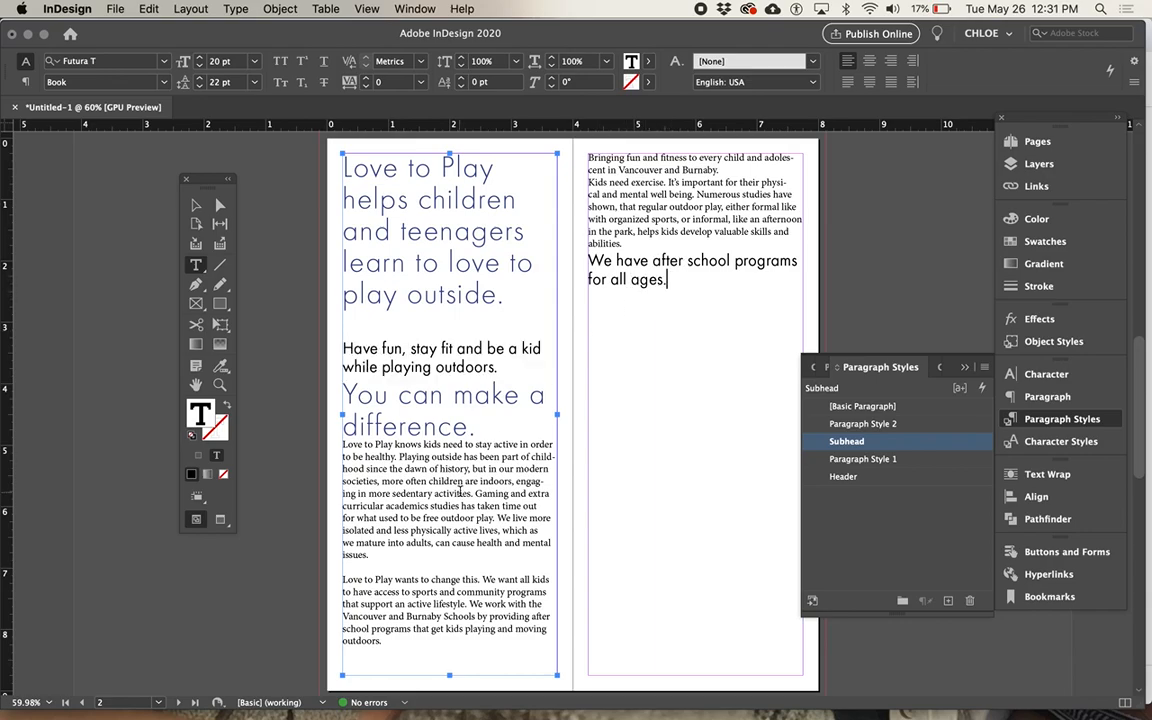
Switch to the brochure brief in Chrome to check which paragraphs are labelled Copy, and return to InDesign
{"action": "left_click", "coordinate": [341, 497]}
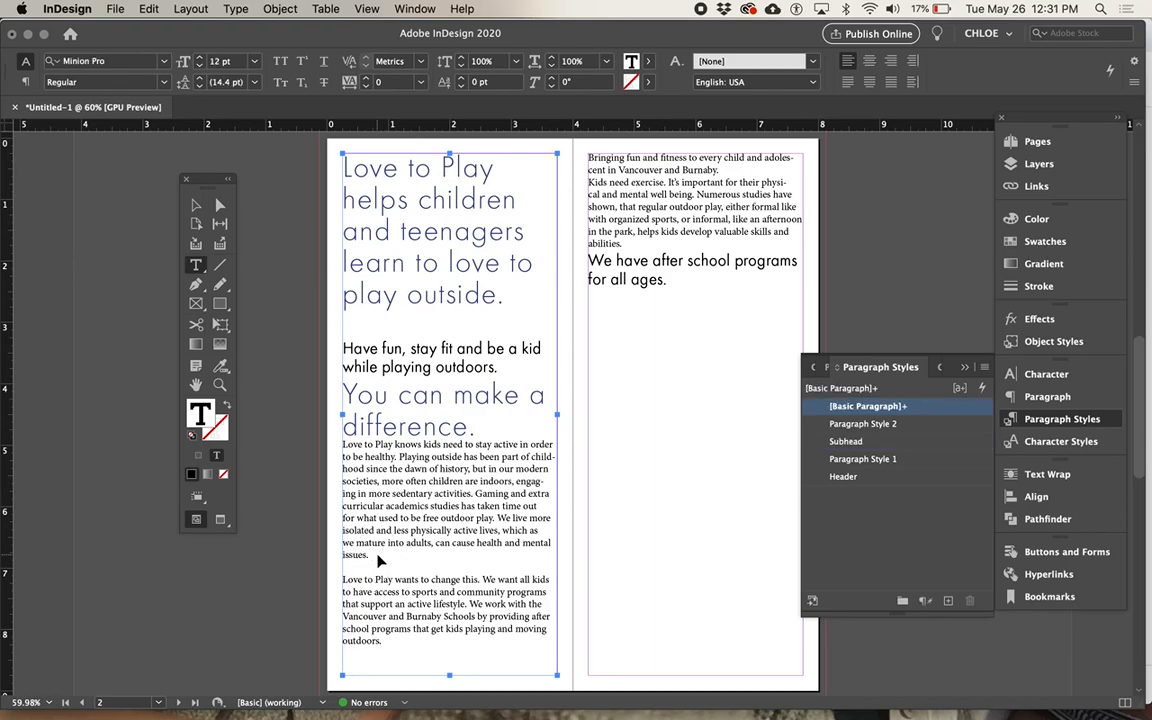
{"action": "key", "text": "super+Tab"}
{"action": "scroll", "coordinate": [450, 495], "scroll_direction": "up", "scroll_amount": 5}
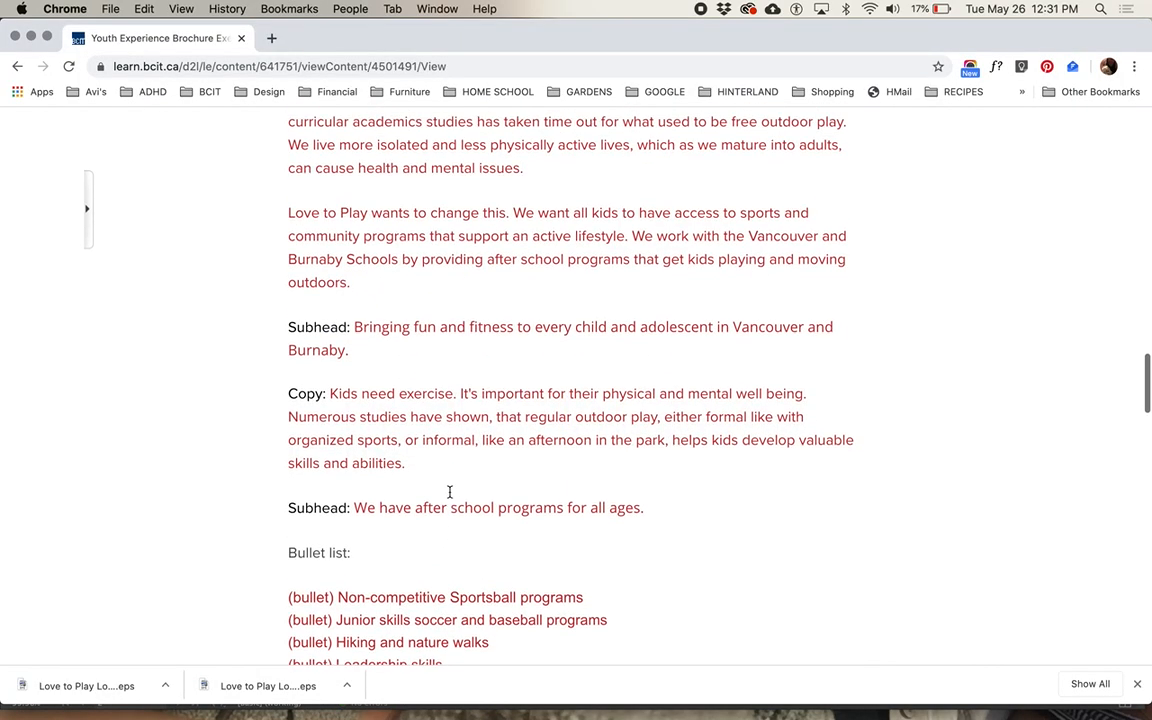
{"action": "key", "text": "super+Tab"}
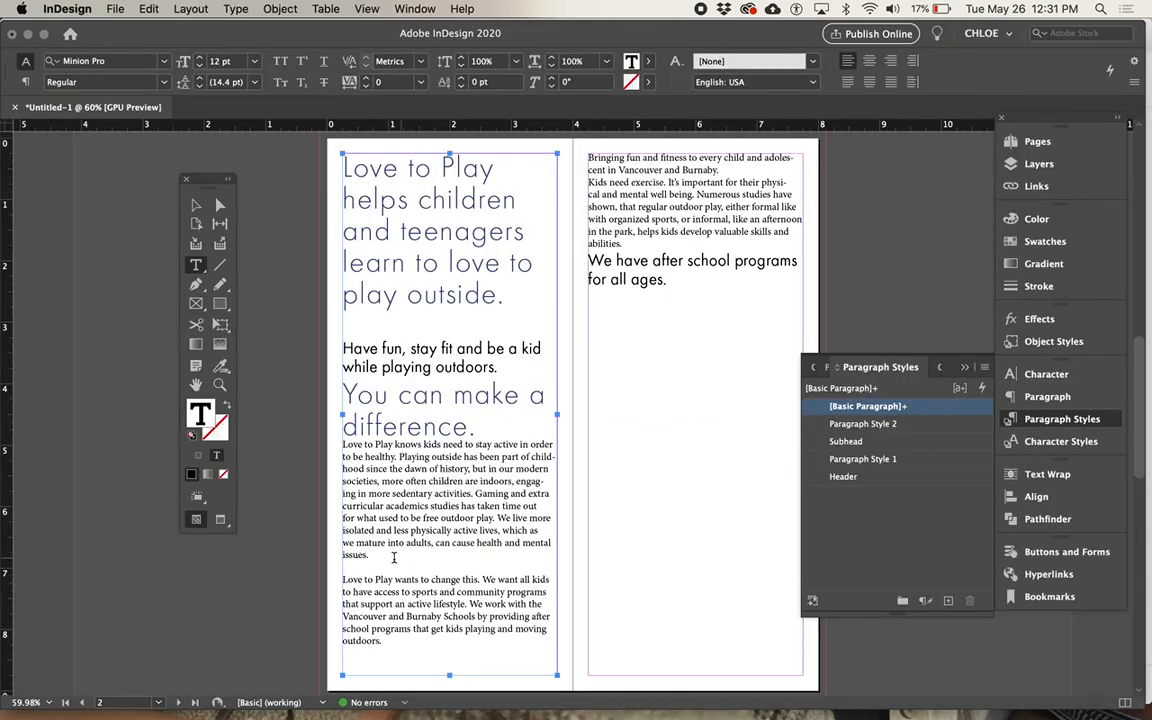
{"action": "key", "text": "super+Tab"}
{"action": "scroll", "coordinate": [390, 470], "scroll_direction": "up", "scroll_amount": 3}
{"action": "key", "text": "super+Tab"}
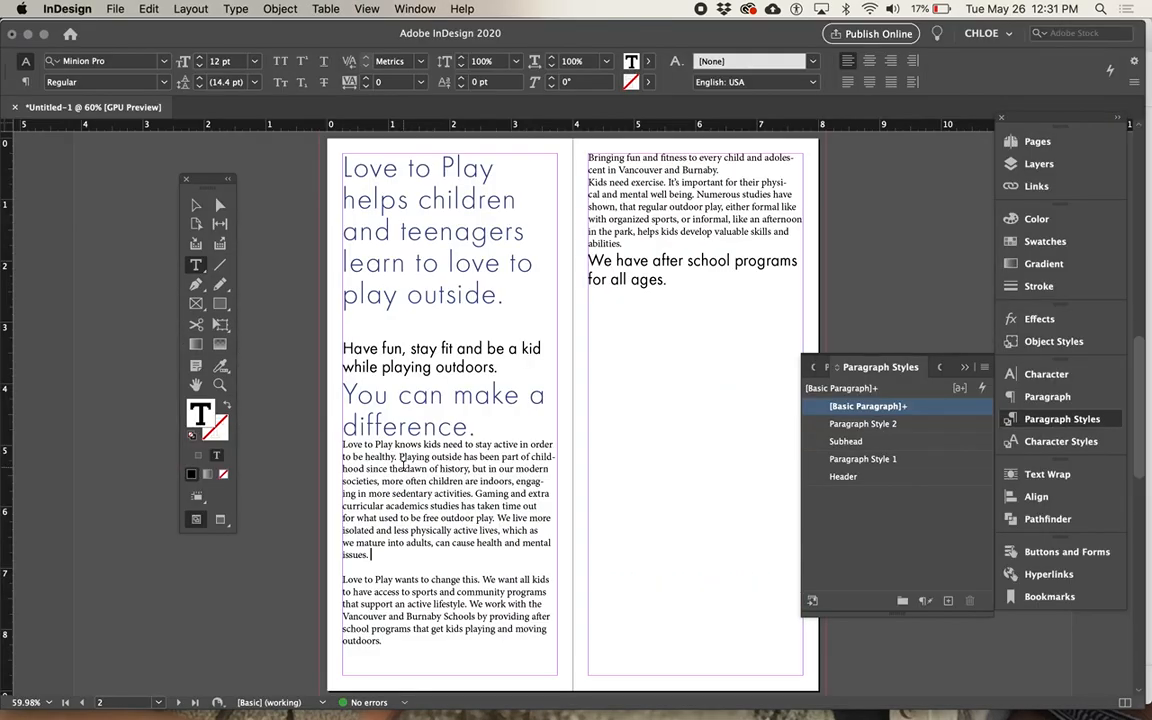
{"action": "key", "text": "Escape"}
{"action": "key", "text": "super+Tab"}
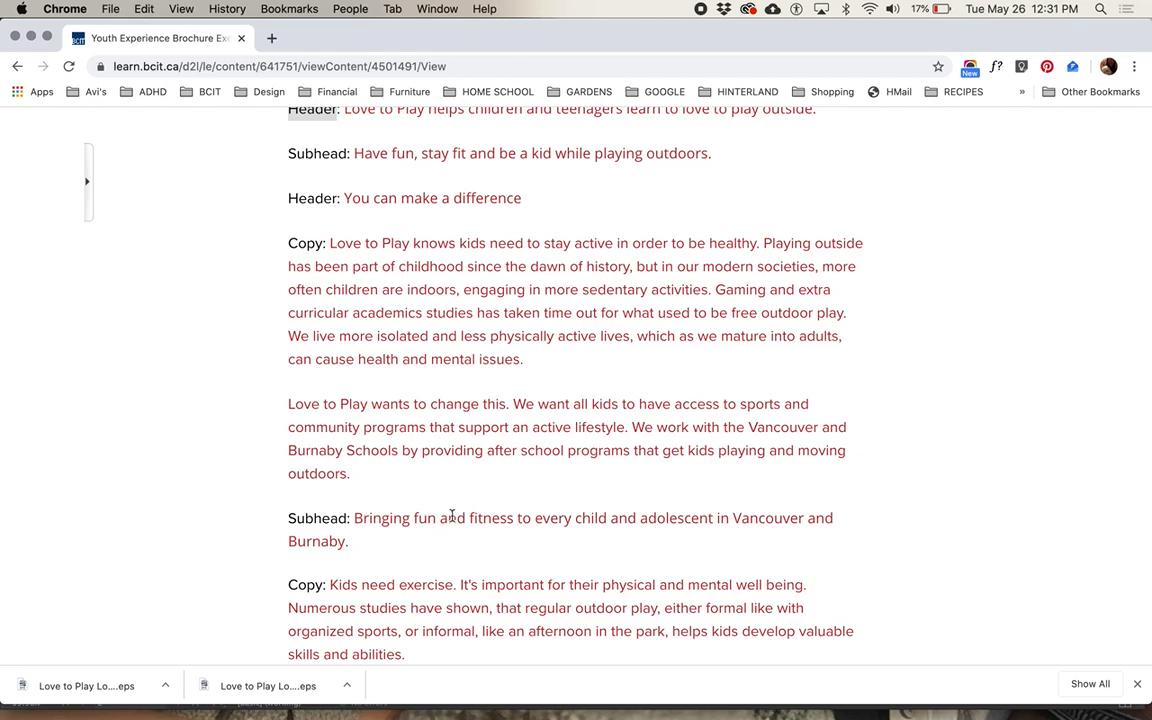
{"action": "key", "text": "super+Tab"}
Select the two body paragraphs under "You can make a difference" and start a new paragraph style named Copy from them
{"action": "left_click", "coordinate": [390, 643]}
{"action": "left_click_drag", "start_coordinate": [390, 643], "coordinate": [340, 442]}
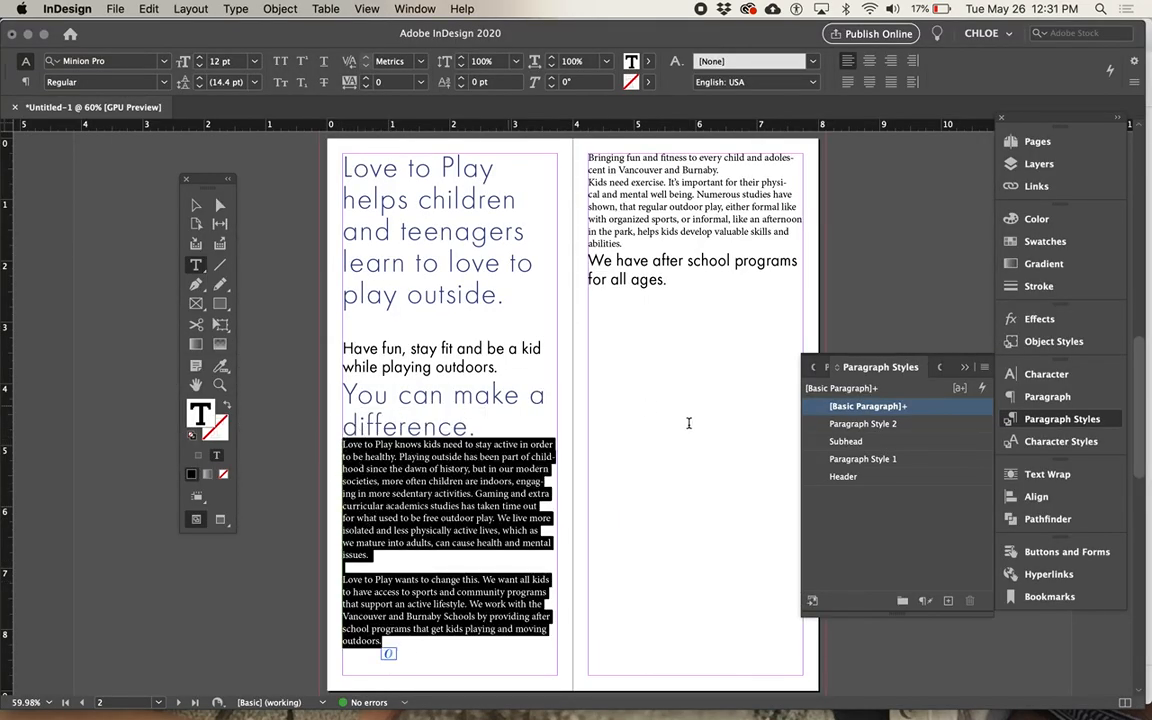
{"action": "left_click", "coordinate": [984, 367]}
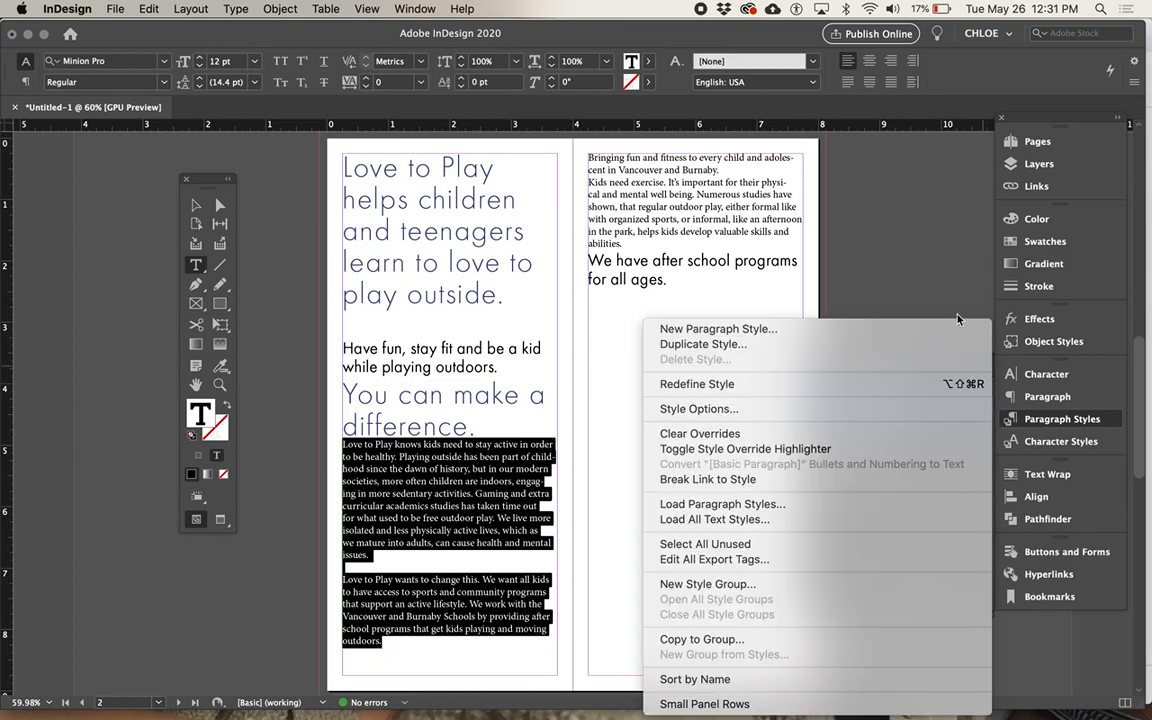
{"action": "left_click", "coordinate": [953, 327]}
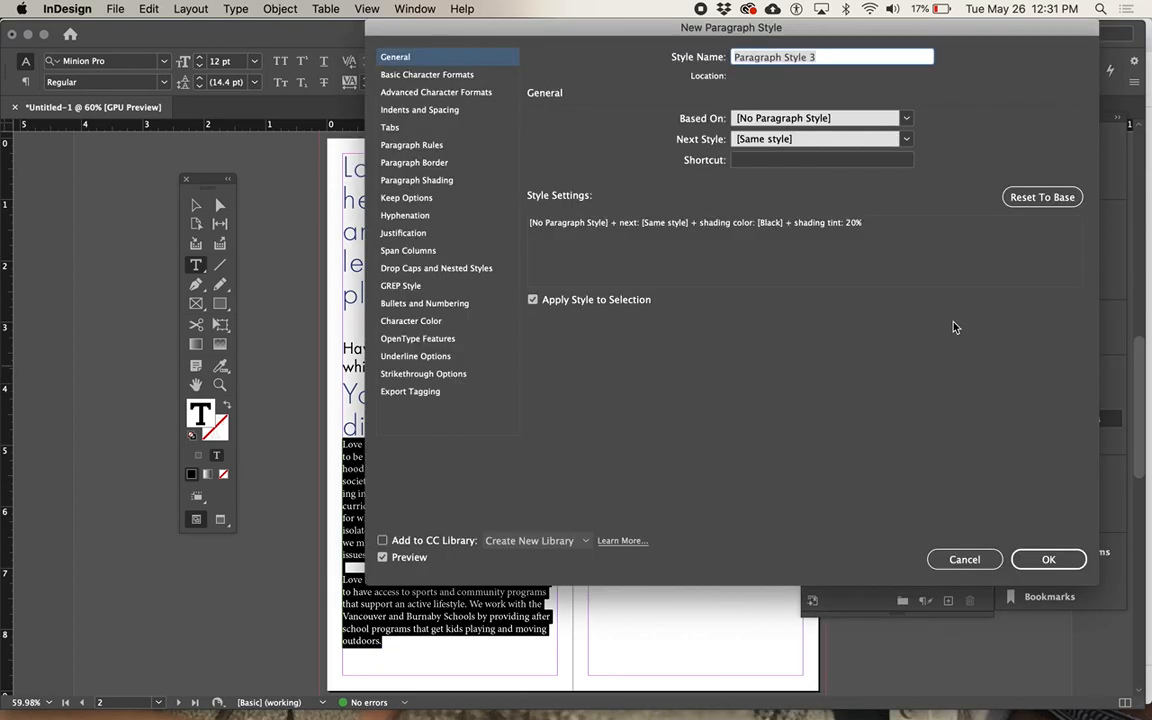
{"action": "type", "text": "Copy"}
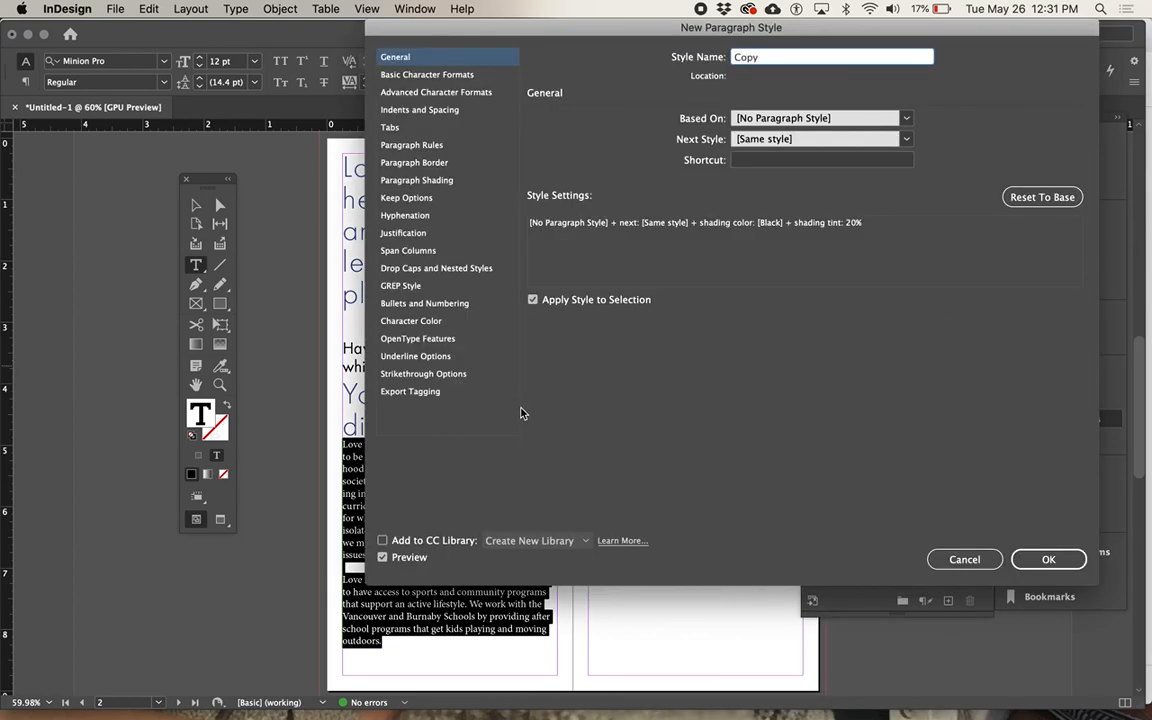
Set the Copy style's font family to Futura T in its basic character formats
{"action": "left_click", "coordinate": [471, 76]}
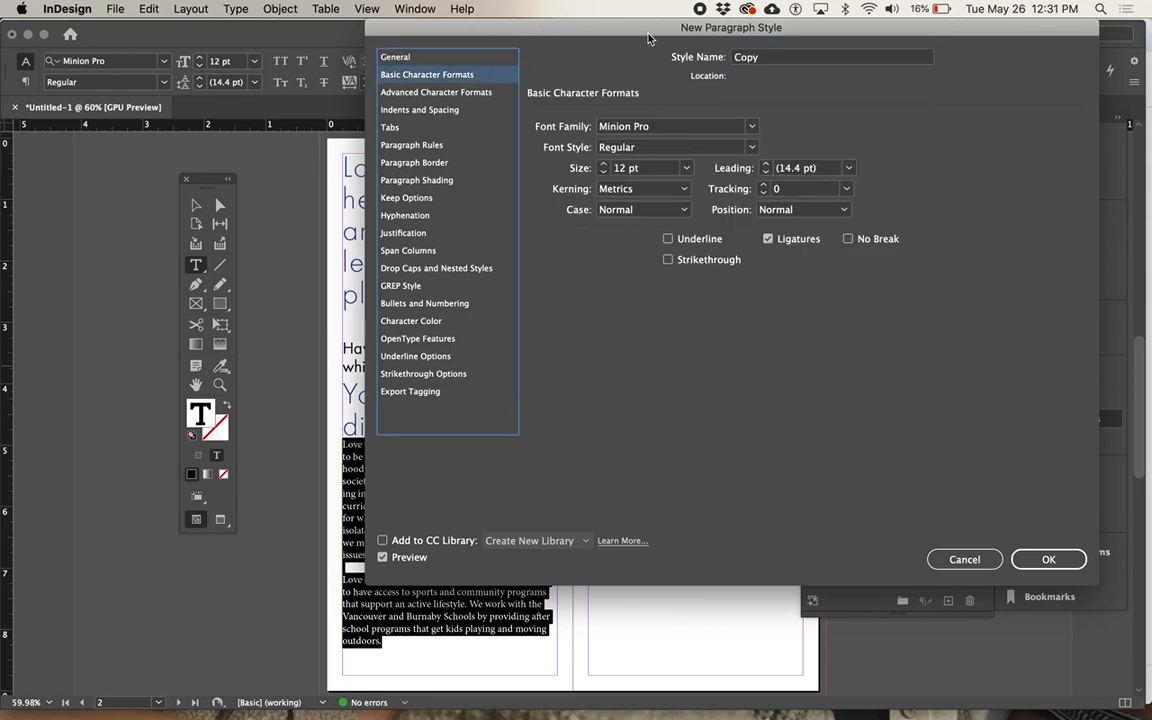
{"action": "left_click_drag", "start_coordinate": [583, 28], "coordinate": [716, 29]}
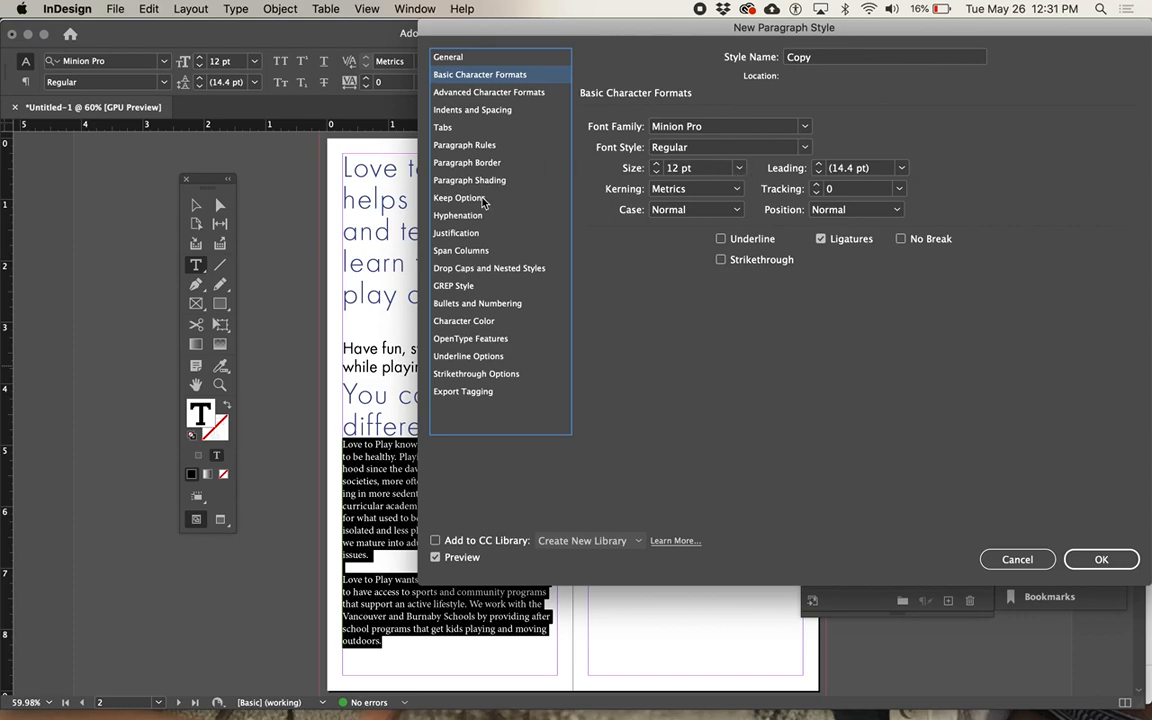
{"action": "left_click", "coordinate": [508, 58]}
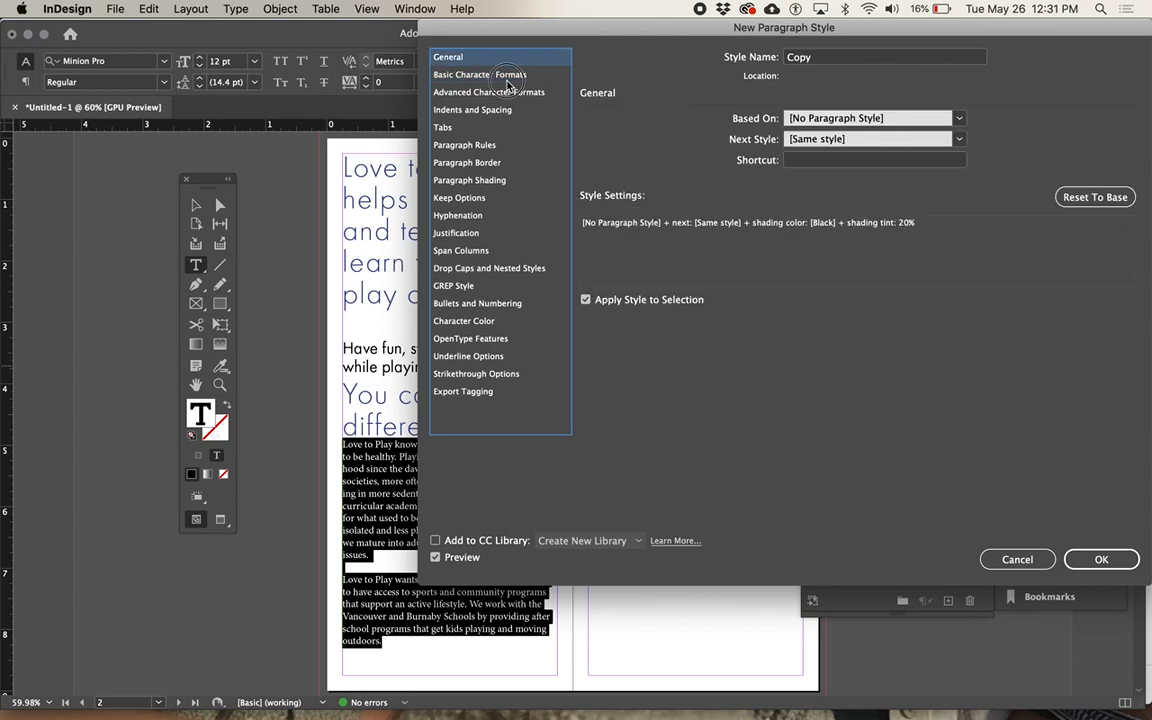
{"action": "left_click", "coordinate": [460, 75]}
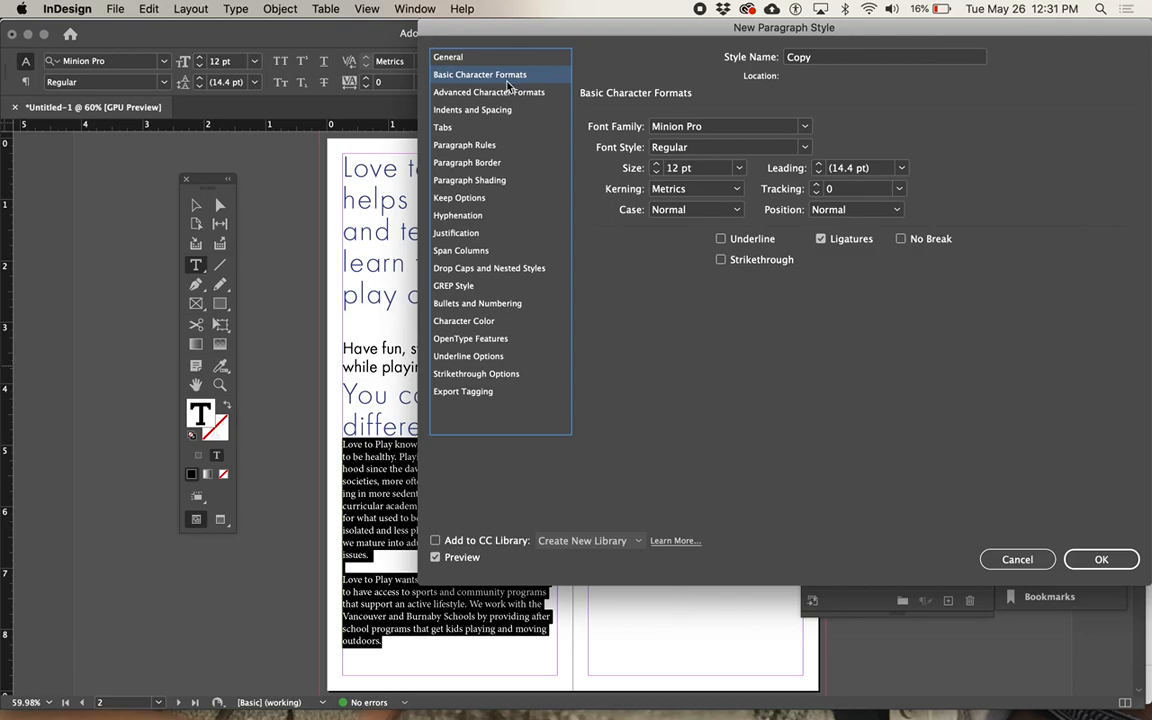
{"action": "left_click", "coordinate": [804, 127]}
{"action": "left_click_drag", "start_coordinate": [843, 476], "coordinate": [845, 150]}
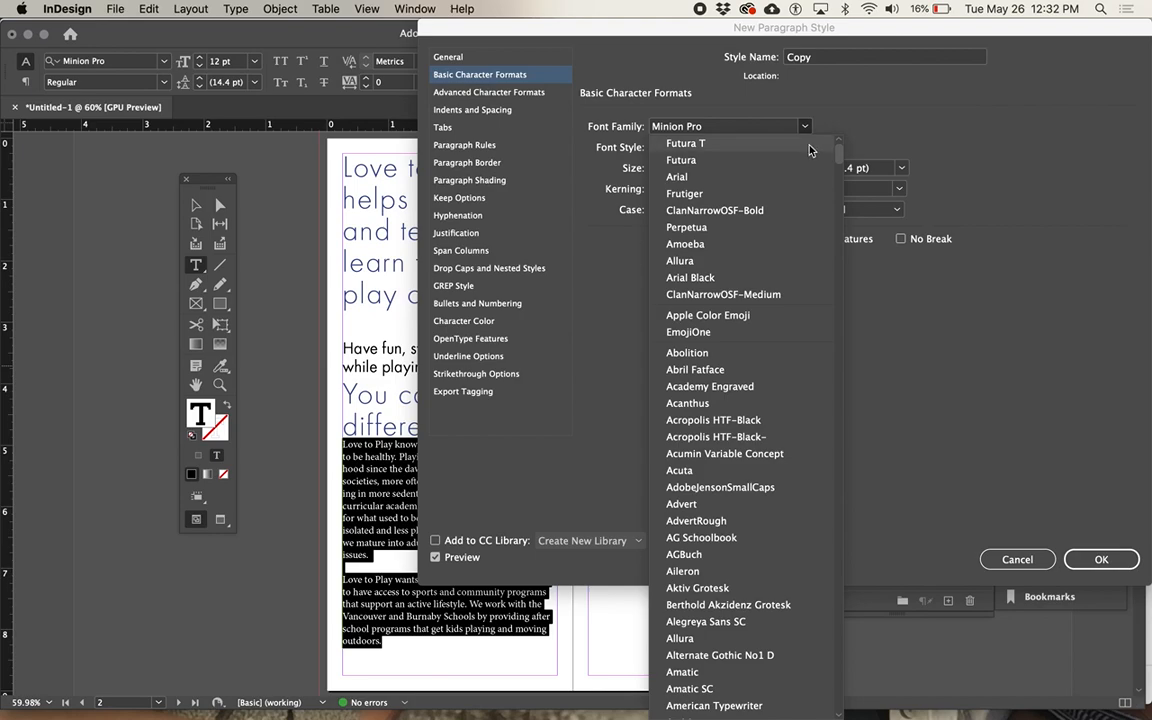
{"action": "left_click", "coordinate": [760, 146]}
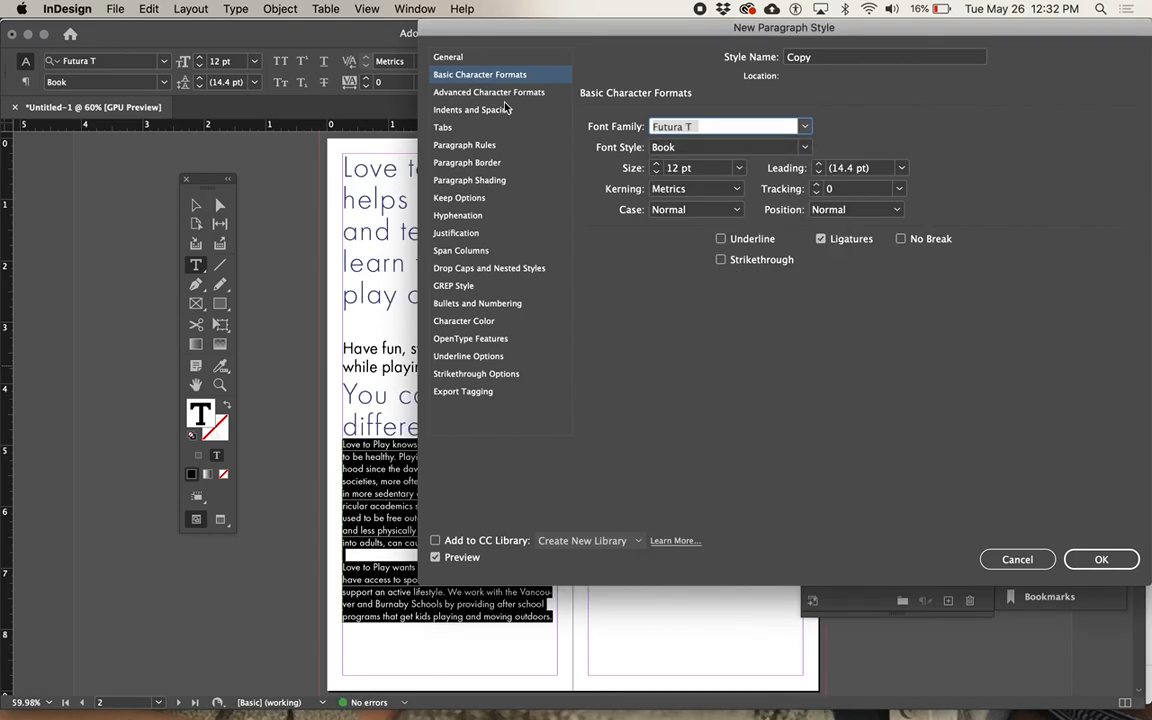
Base the Copy style on the Subhead style, comparing it with [No Paragraph Style]
{"action": "left_click", "coordinate": [505, 58]}
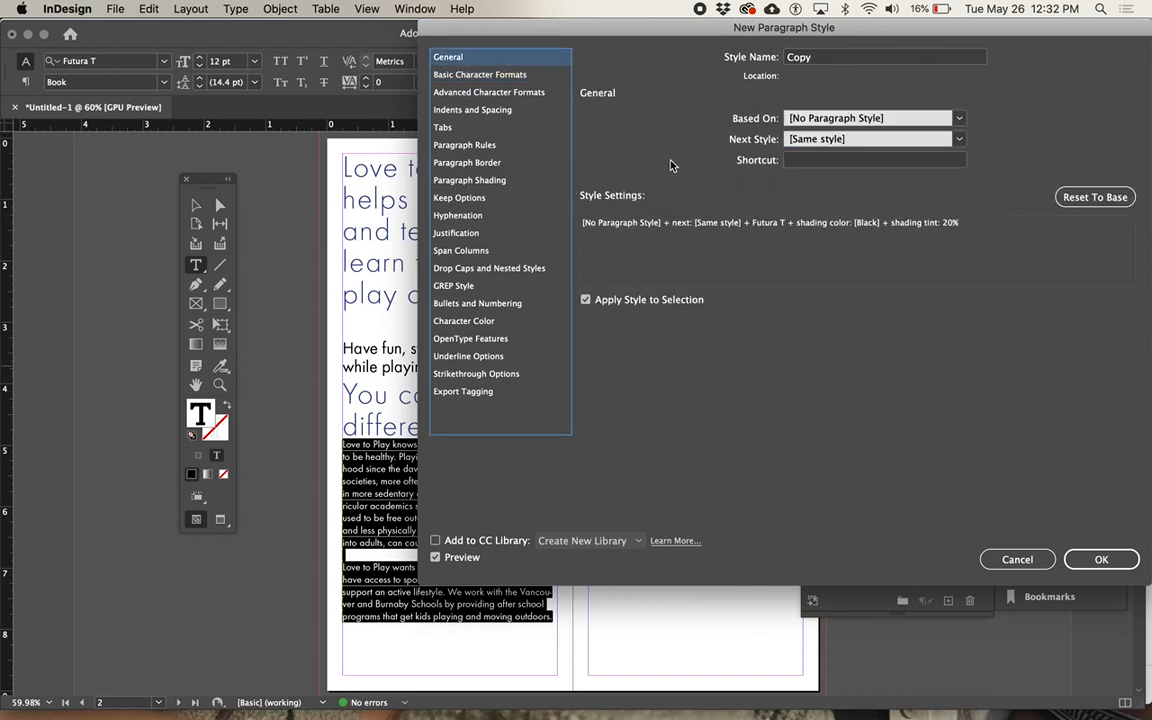
{"action": "left_click", "coordinate": [957, 119]}
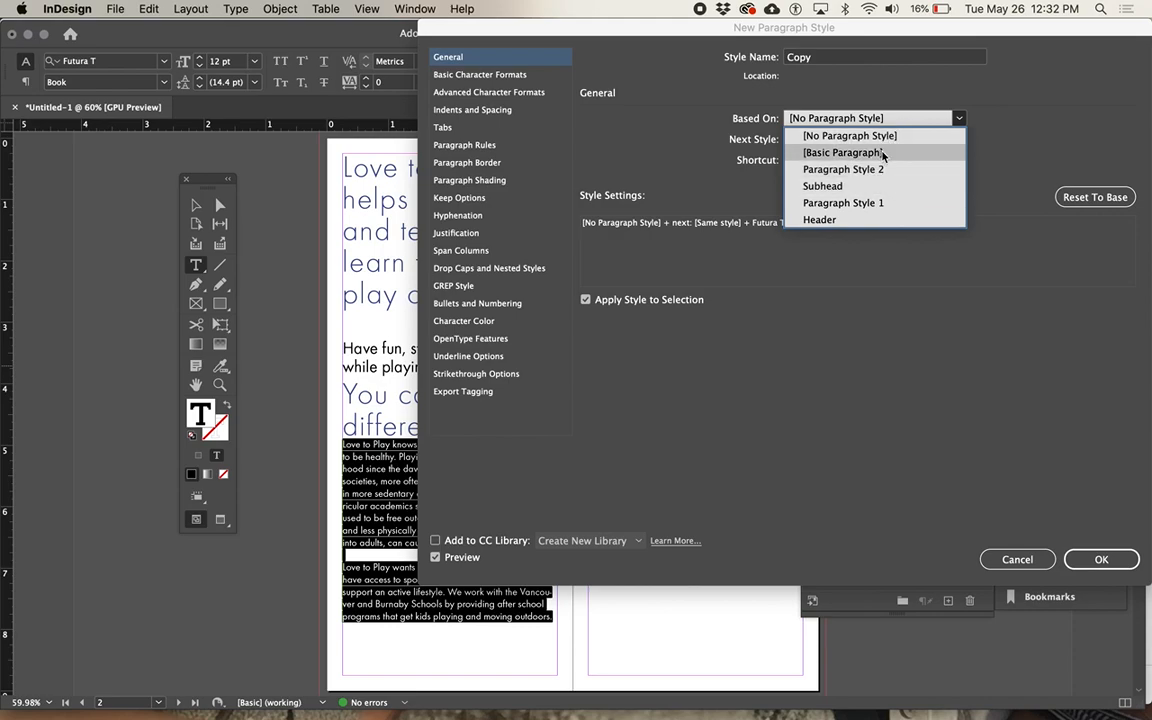
{"action": "left_click", "coordinate": [836, 187]}
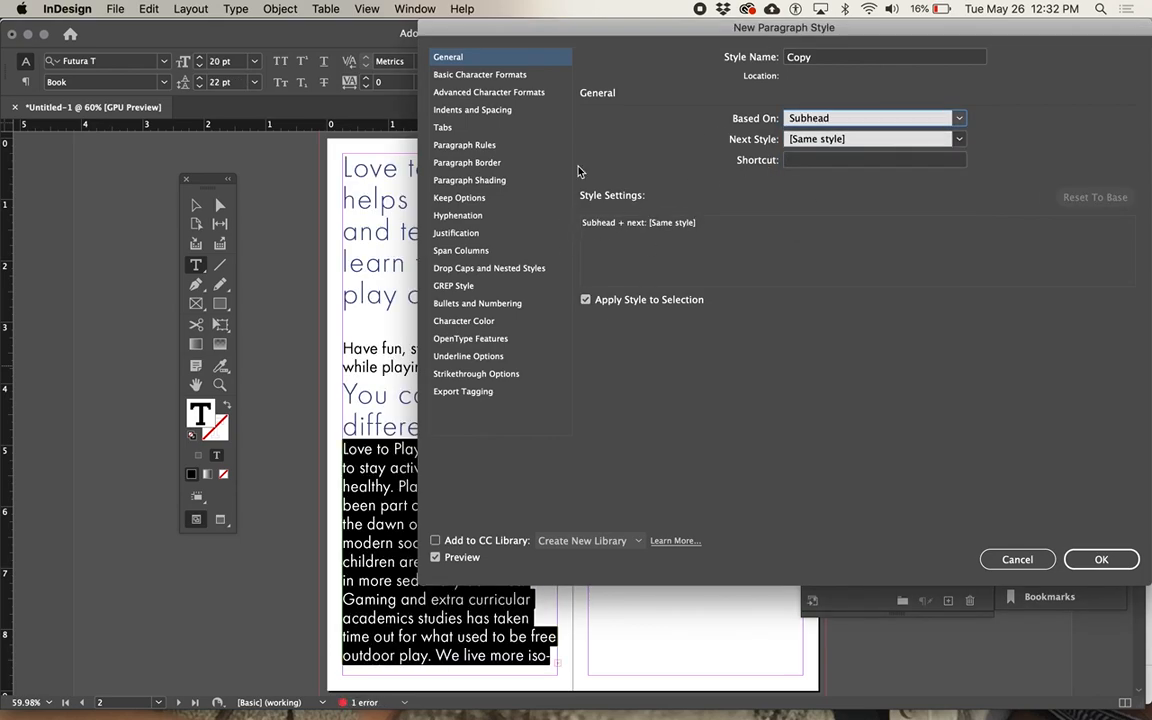
{"action": "left_click", "coordinate": [863, 120]}
{"action": "left_click", "coordinate": [830, 138]}
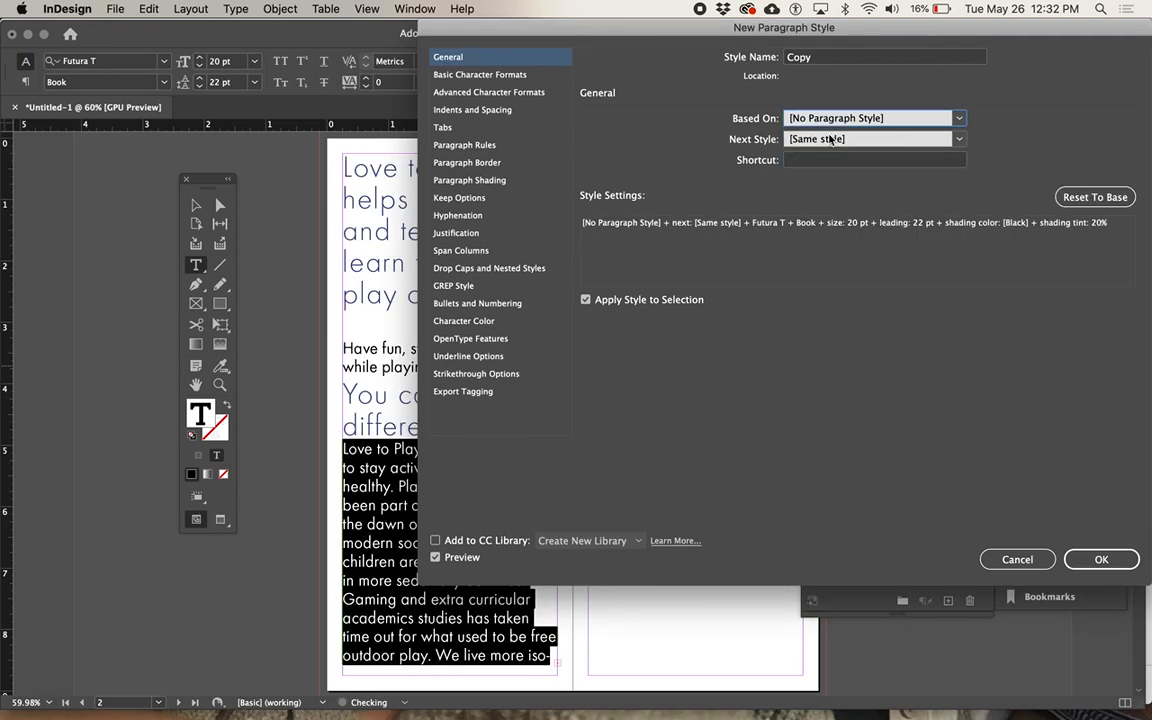
{"action": "left_click", "coordinate": [863, 118]}
{"action": "left_click", "coordinate": [830, 188]}
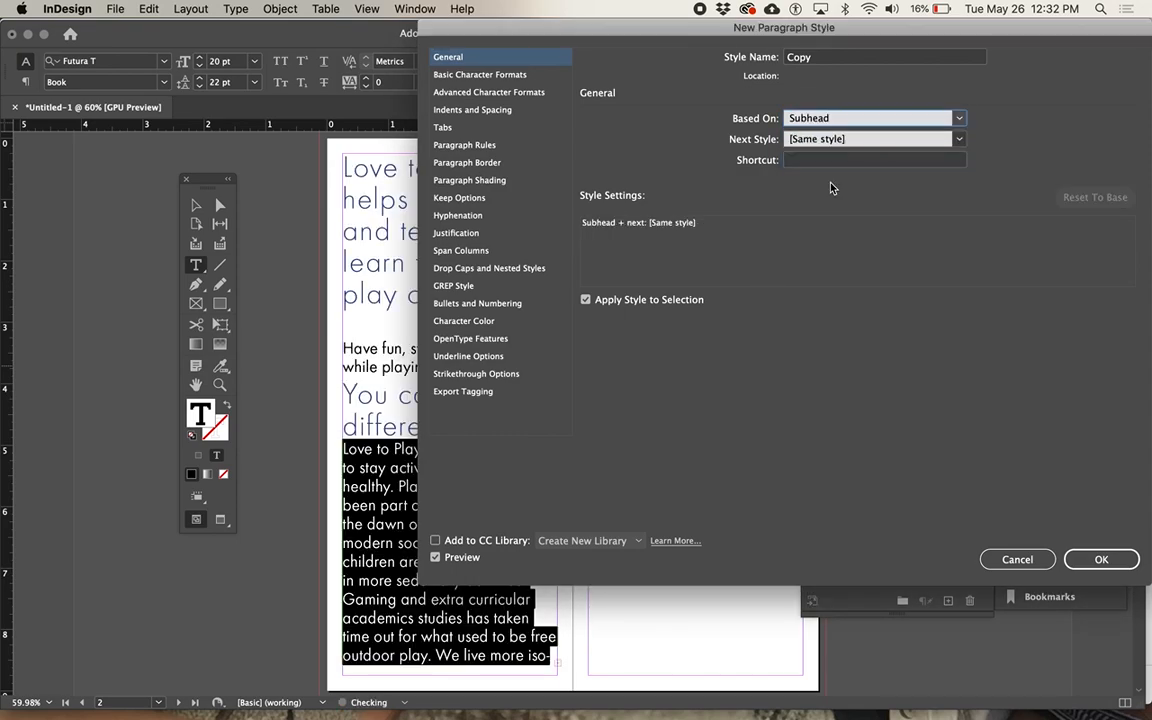
Reduce the Copy style's font size to 9 pt and its leading to 12 pt
{"action": "left_click", "coordinate": [479, 74]}
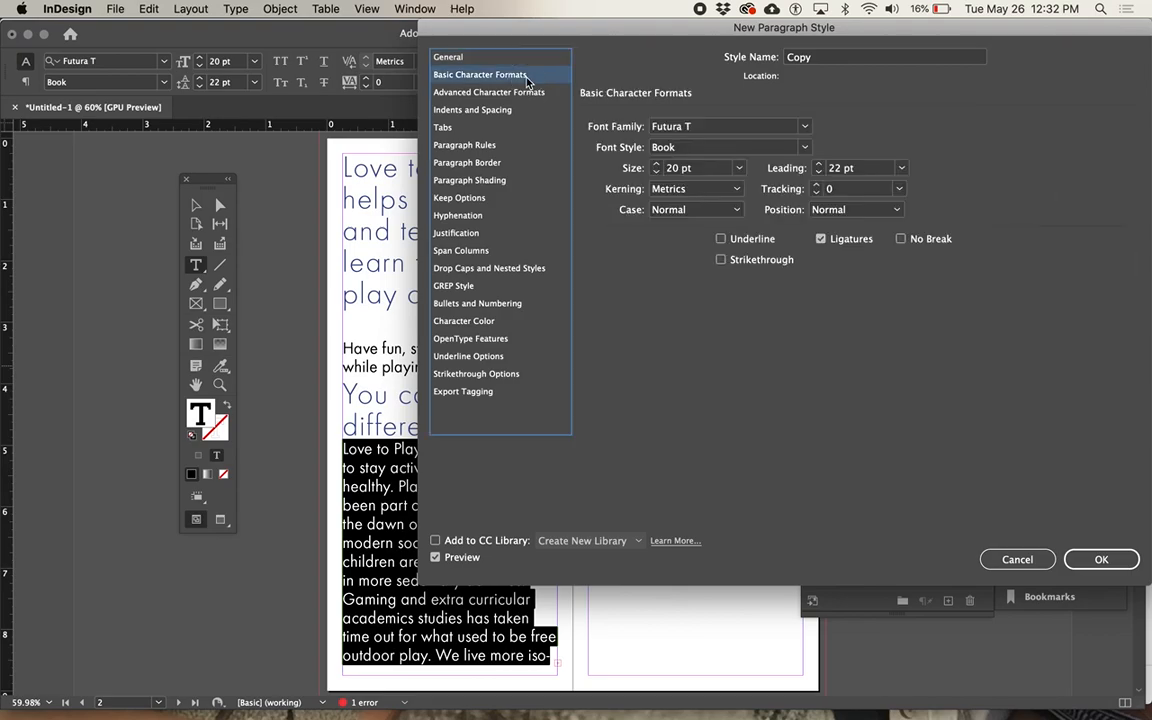
{"action": "left_click", "coordinate": [657, 172]}
{"action": "left_click", "coordinate": [657, 172]}
{"action": "left_click", "coordinate": [657, 172]}
{"action": "left_click", "coordinate": [657, 172]}
{"action": "left_click", "coordinate": [657, 172]}
{"action": "left_click", "coordinate": [657, 172]}
{"action": "left_click", "coordinate": [657, 172]}
{"action": "left_click", "coordinate": [657, 172]}
{"action": "left_click", "coordinate": [657, 172]}
{"action": "left_click", "coordinate": [657, 172]}
{"action": "left_click", "coordinate": [657, 172]}
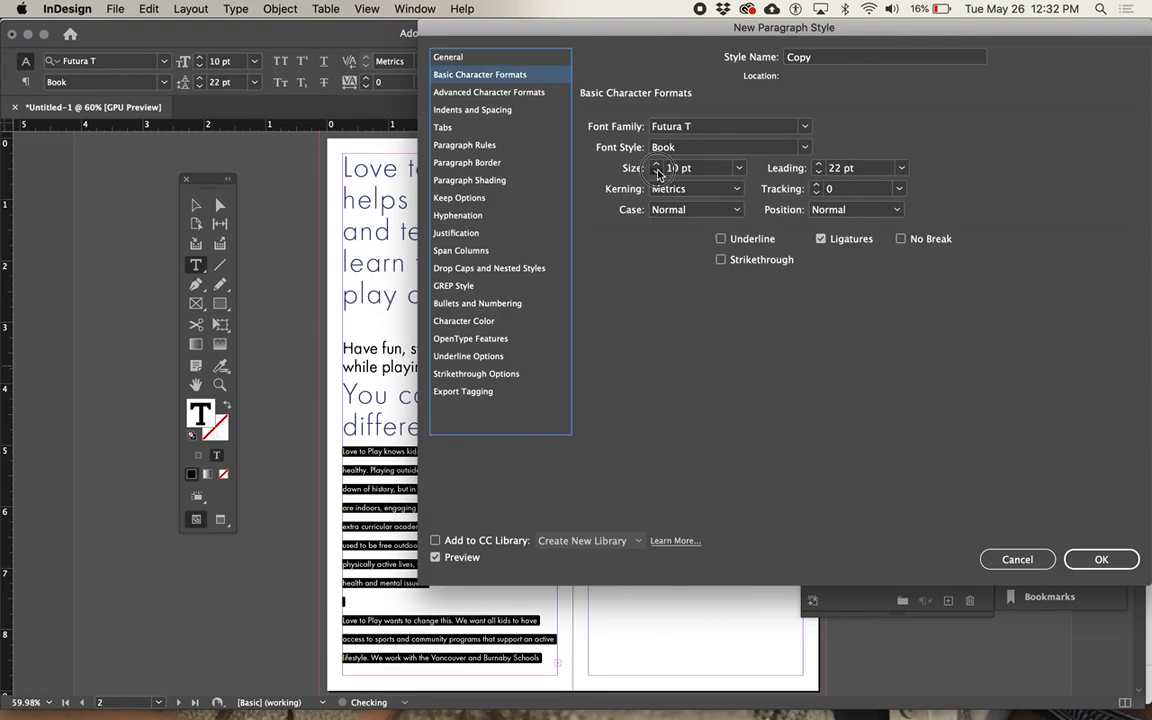
{"action": "left_click", "coordinate": [819, 172]}
{"action": "left_click", "coordinate": [819, 172]}
{"action": "left_click", "coordinate": [819, 172]}
{"action": "left_click", "coordinate": [819, 172]}
{"action": "left_click", "coordinate": [819, 172]}
{"action": "left_click", "coordinate": [819, 172]}
{"action": "left_click", "coordinate": [819, 172]}
{"action": "left_click", "coordinate": [819, 172]}
{"action": "left_click", "coordinate": [819, 172]}
{"action": "left_click", "coordinate": [819, 172]}
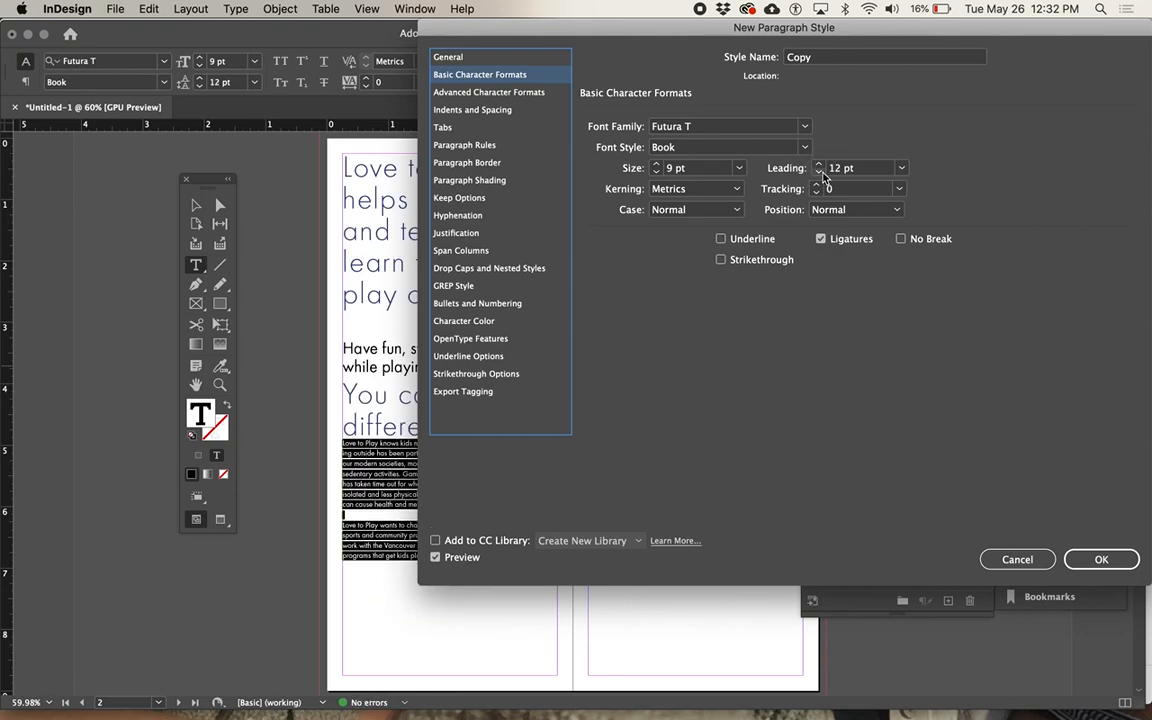
Base the Copy style on [No Paragraph Style] and choose Futura T as its font family
{"action": "left_click", "coordinate": [540, 56]}
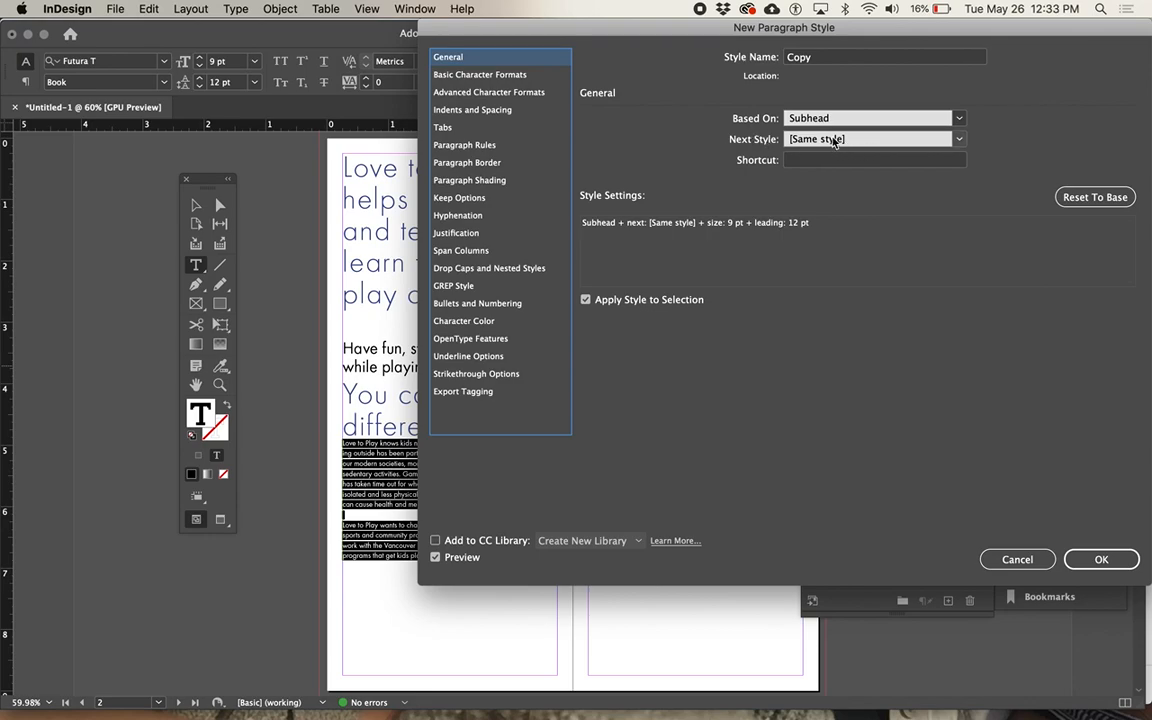
{"action": "left_click", "coordinate": [862, 118]}
{"action": "left_click", "coordinate": [833, 137]}
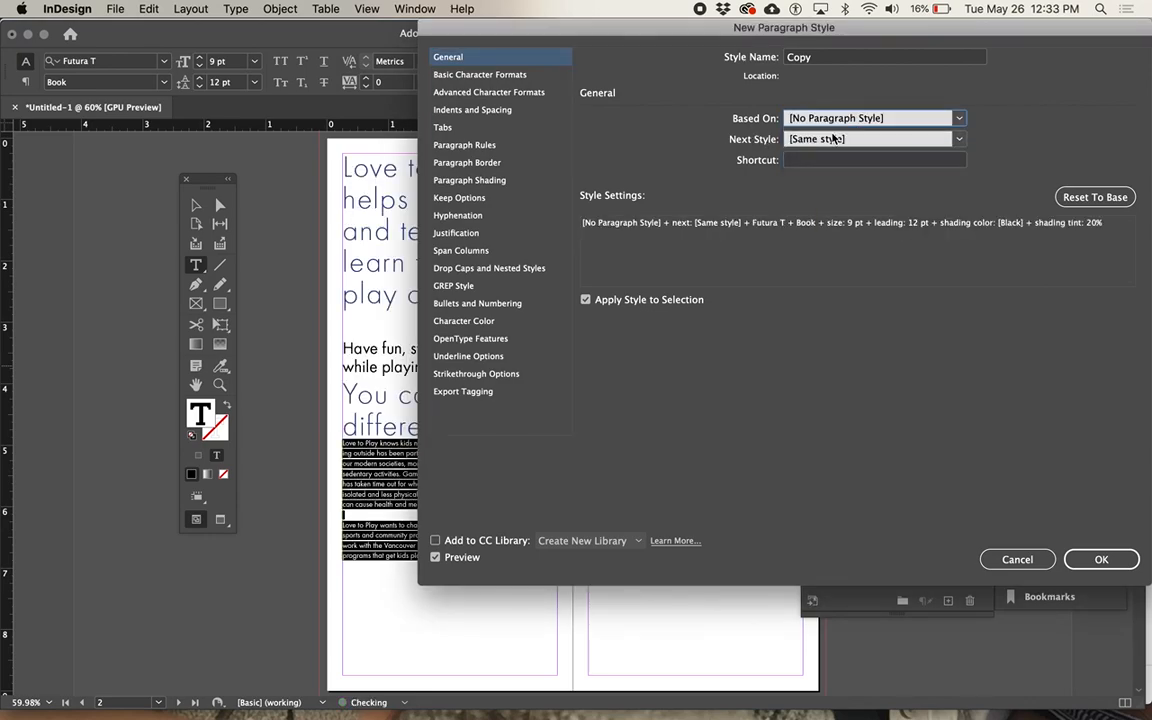
{"action": "left_click", "coordinate": [541, 74]}
{"action": "left_click", "coordinate": [804, 126]}
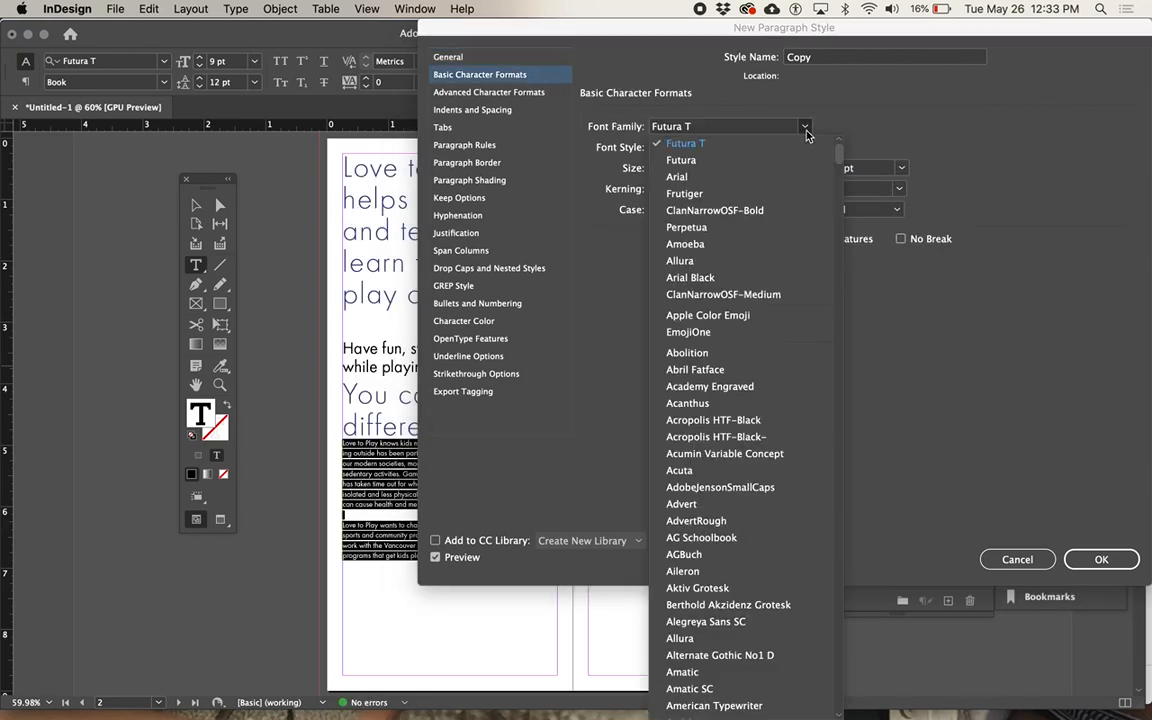
{"action": "left_click", "coordinate": [730, 145]}
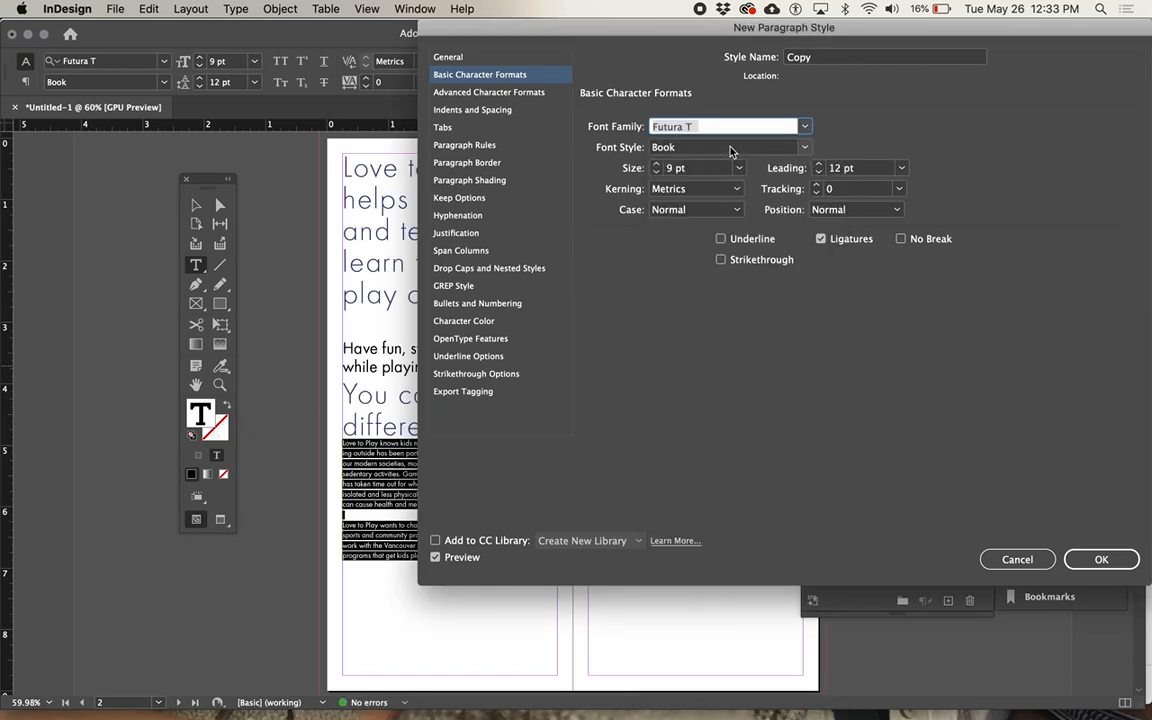
Set the Copy style's size to 10 pt and leading to 14 pt, and create the style
{"action": "left_click", "coordinate": [657, 165]}
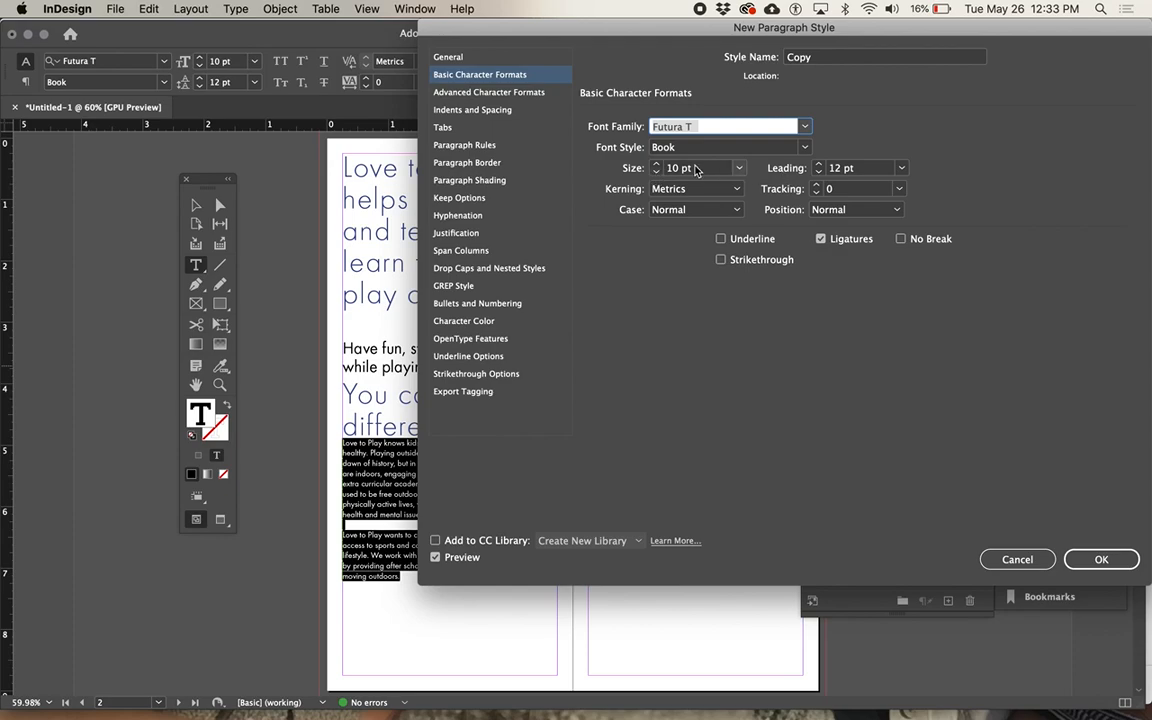
{"action": "left_click", "coordinate": [819, 165]}
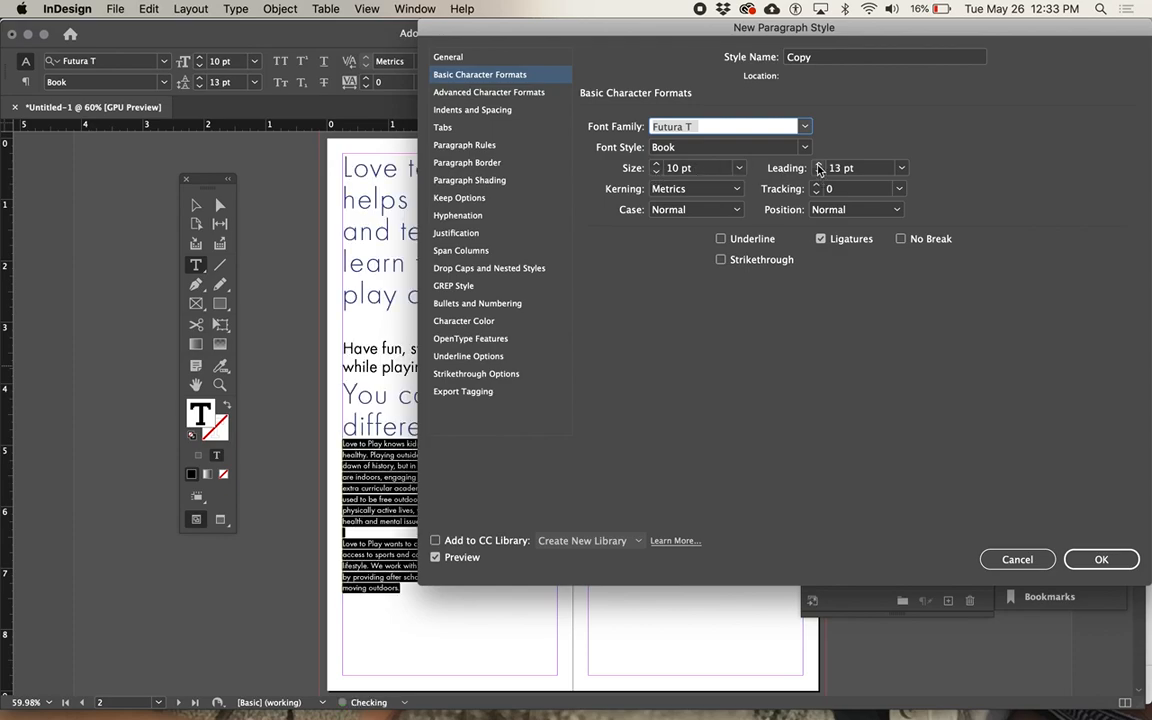
{"action": "left_click", "coordinate": [819, 165]}
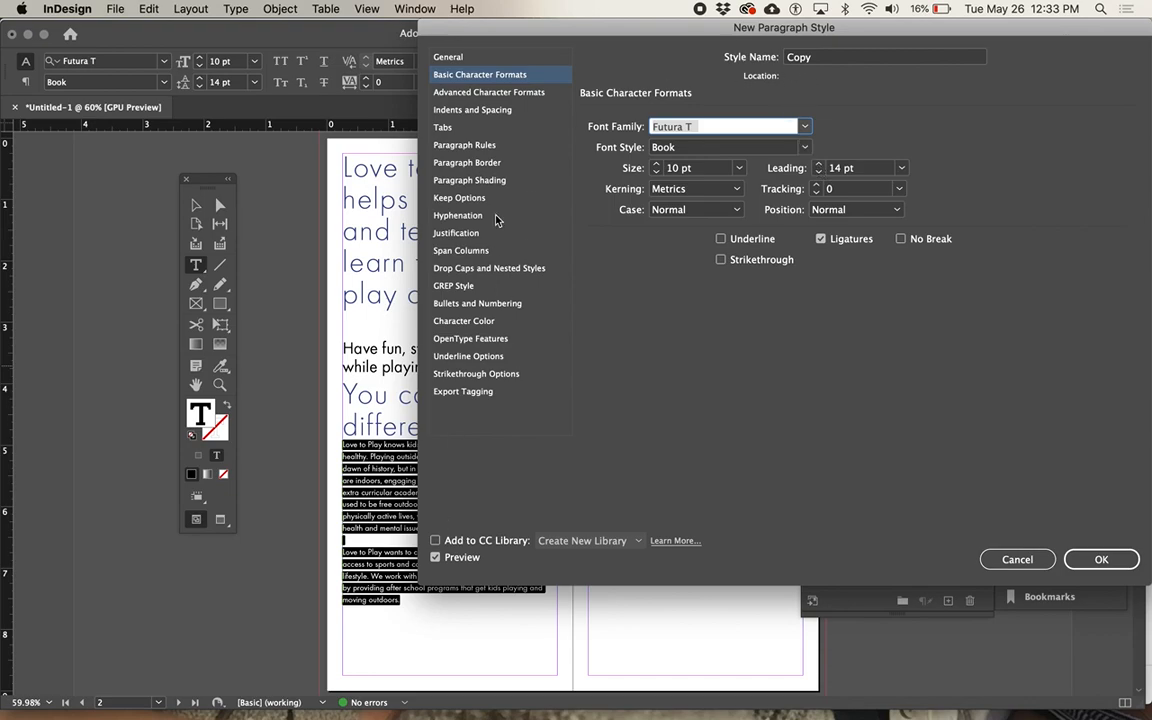
{"action": "left_click", "coordinate": [1100, 559]}
Switch to the brochure brief in Chrome to check the labels of the second column's paragraphs, and return to InDesign
{"action": "left_click_drag", "start_coordinate": [622, 243], "coordinate": [586, 154]}
{"action": "left_click", "coordinate": [666, 195]}
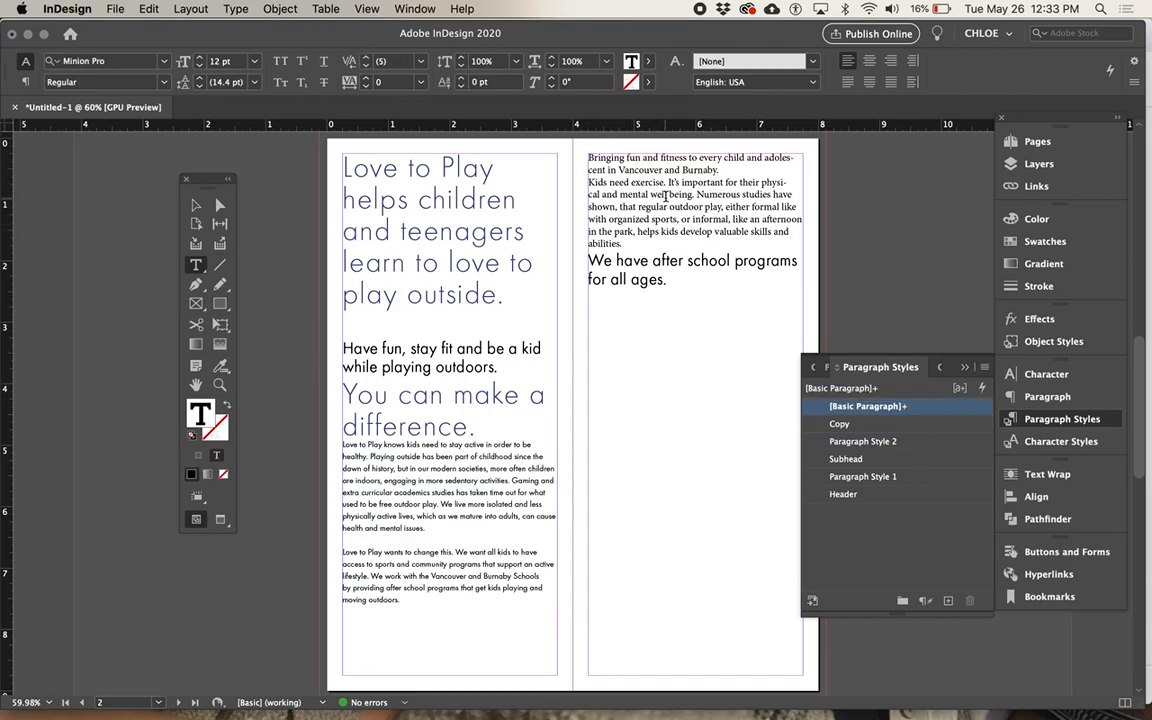
{"action": "left_click_drag", "start_coordinate": [627, 237], "coordinate": [586, 157]}
{"action": "key", "text": "super+Tab"}
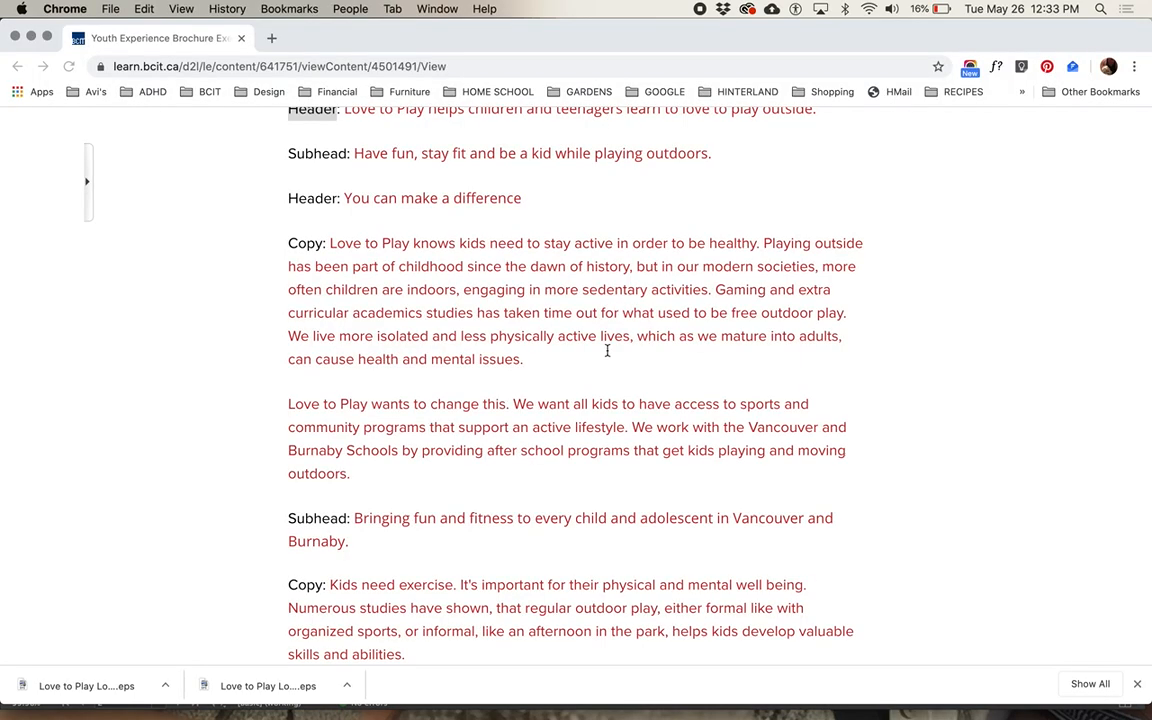
{"action": "scroll", "coordinate": [545, 445], "scroll_direction": "down", "scroll_amount": 1}
{"action": "key", "text": "super+Tab"}
{"action": "left_click", "coordinate": [650, 231]}
{"action": "key", "text": "Escape"}
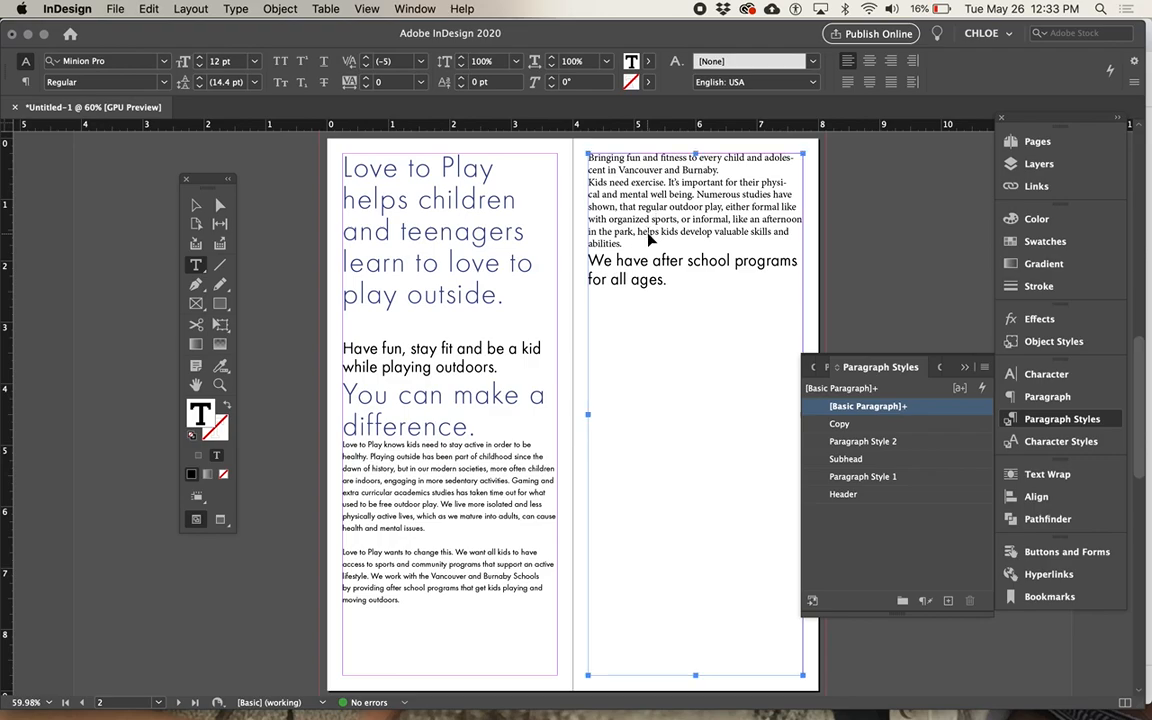
{"action": "key", "text": "super+Tab"}
{"action": "scroll", "coordinate": [613, 391], "scroll_direction": "down", "scroll_amount": 4}
{"action": "scroll", "coordinate": [613, 391], "scroll_direction": "up", "scroll_amount": 2}
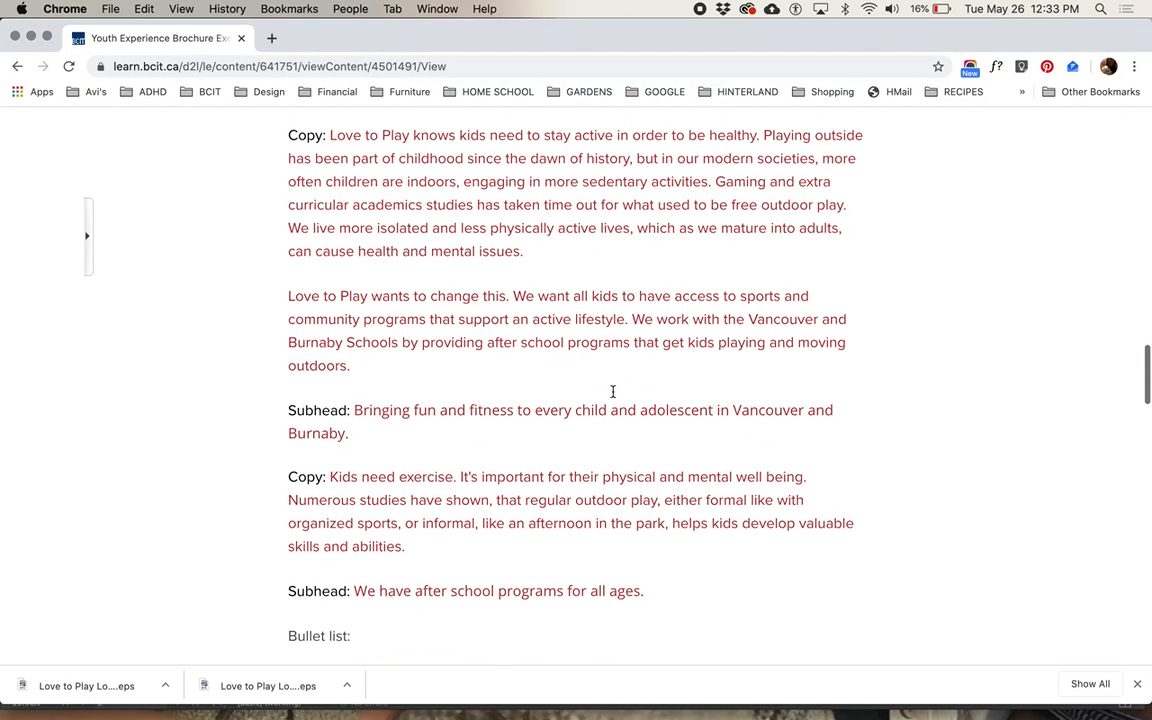
{"action": "key", "text": "super+Tab"}
Try the Subhead style on the "Bringing fun and fitness" paragraph and undo it
{"action": "left_click", "coordinate": [644, 168]}
{"action": "left_click", "coordinate": [855, 460]}
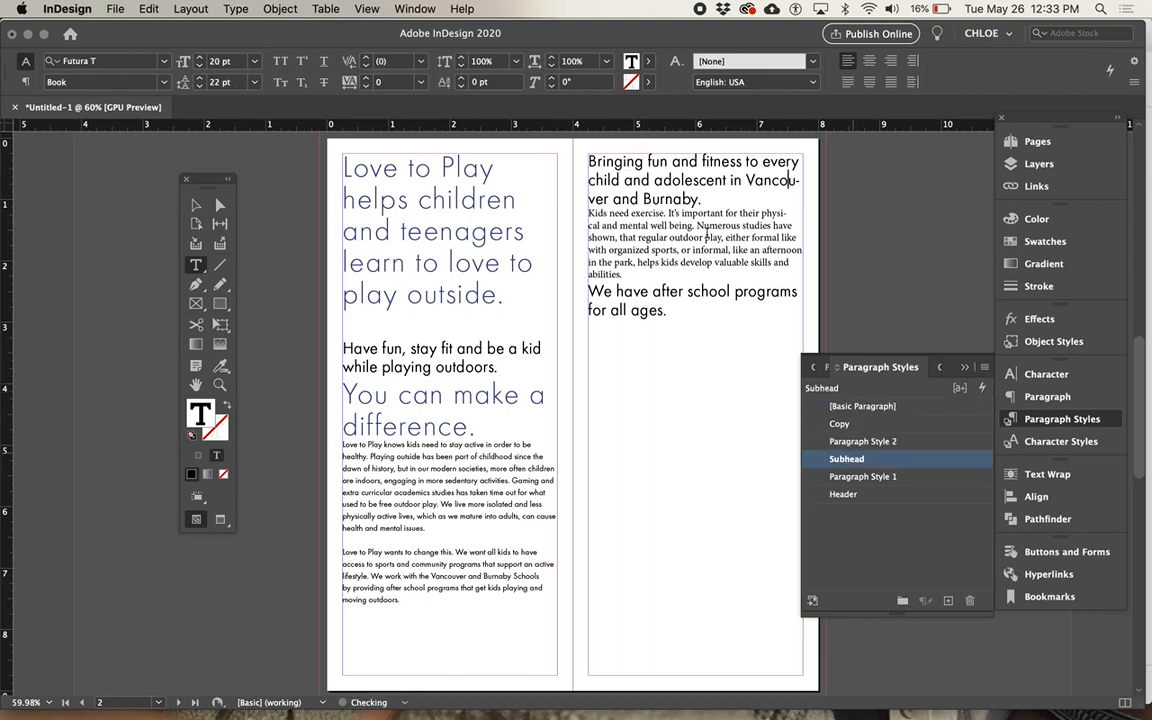
{"action": "left_click", "coordinate": [691, 226]}
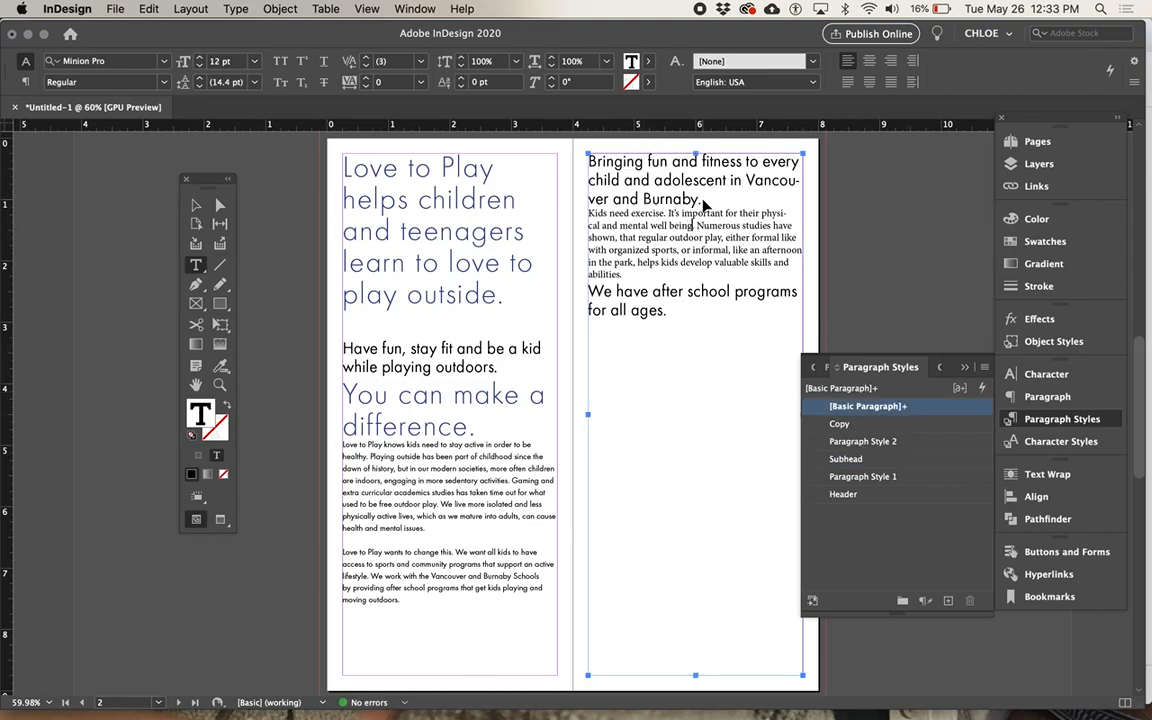
{"action": "key", "text": "super+z"}
Apply the Subhead style to the "Bringing fun and fitness" paragraph and the Copy style to the "Kids need exercise" paragraph
{"action": "left_click", "coordinate": [589, 165]}
{"action": "left_click_drag", "start_coordinate": [590, 166], "coordinate": [574, 161]}
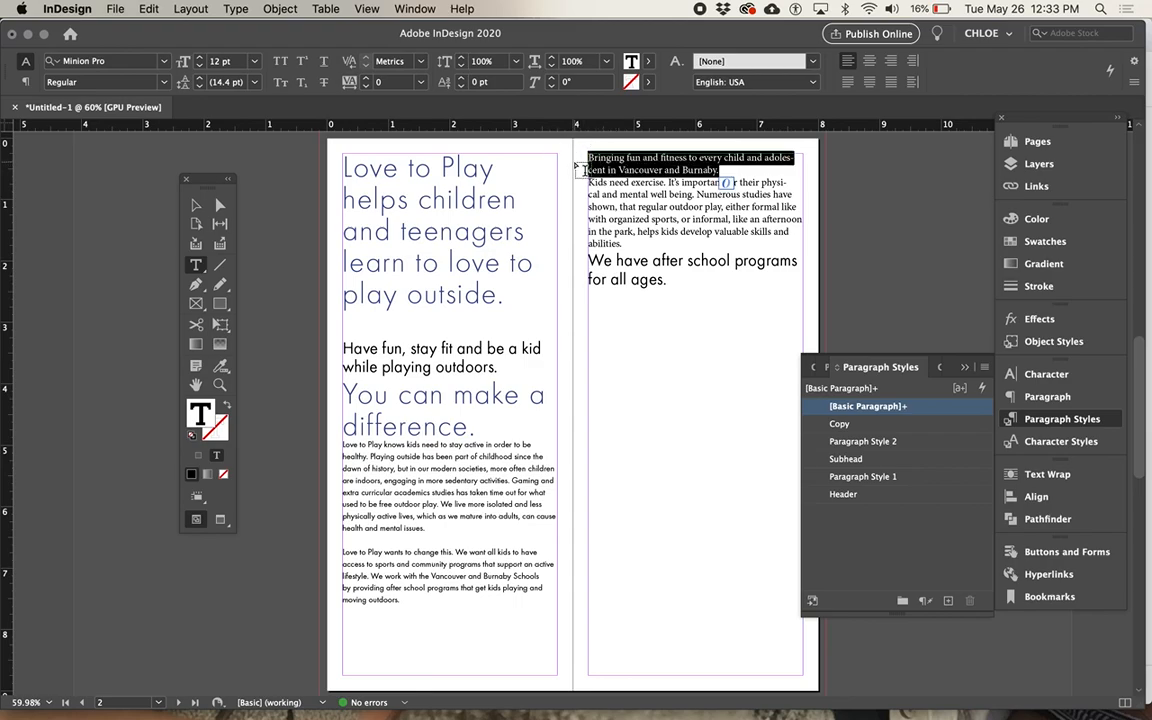
{"action": "left_click", "coordinate": [632, 160]}
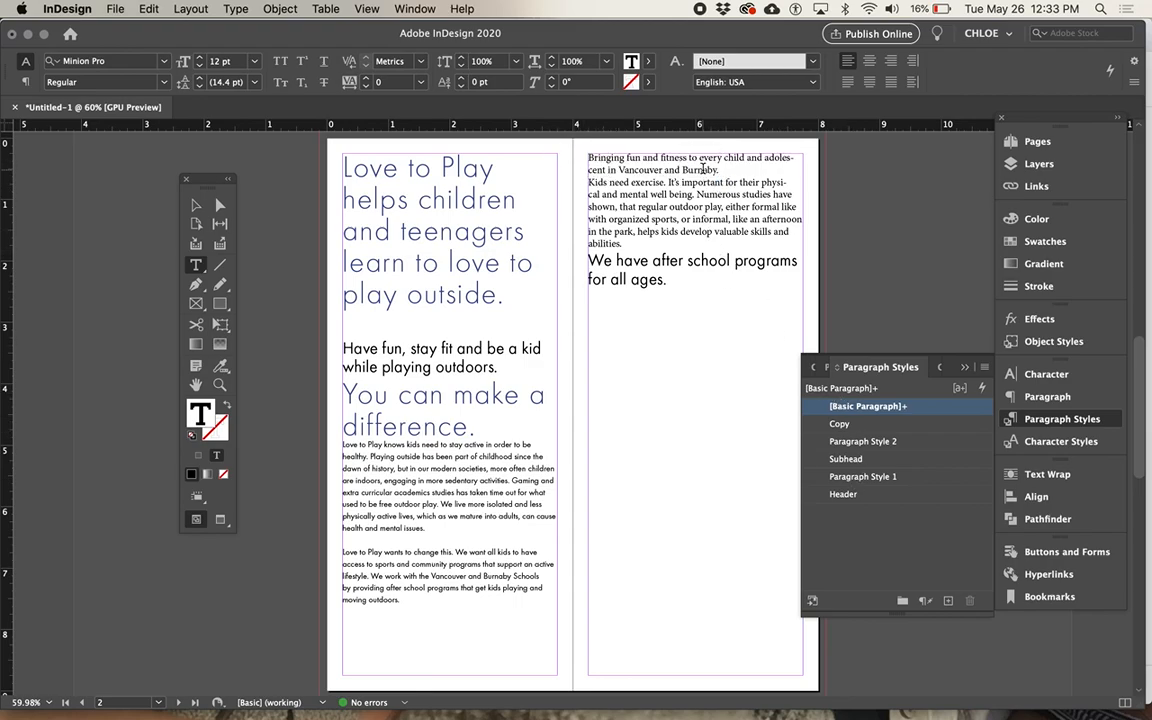
{"action": "left_click", "coordinate": [840, 460]}
{"action": "left_click", "coordinate": [708, 249]}
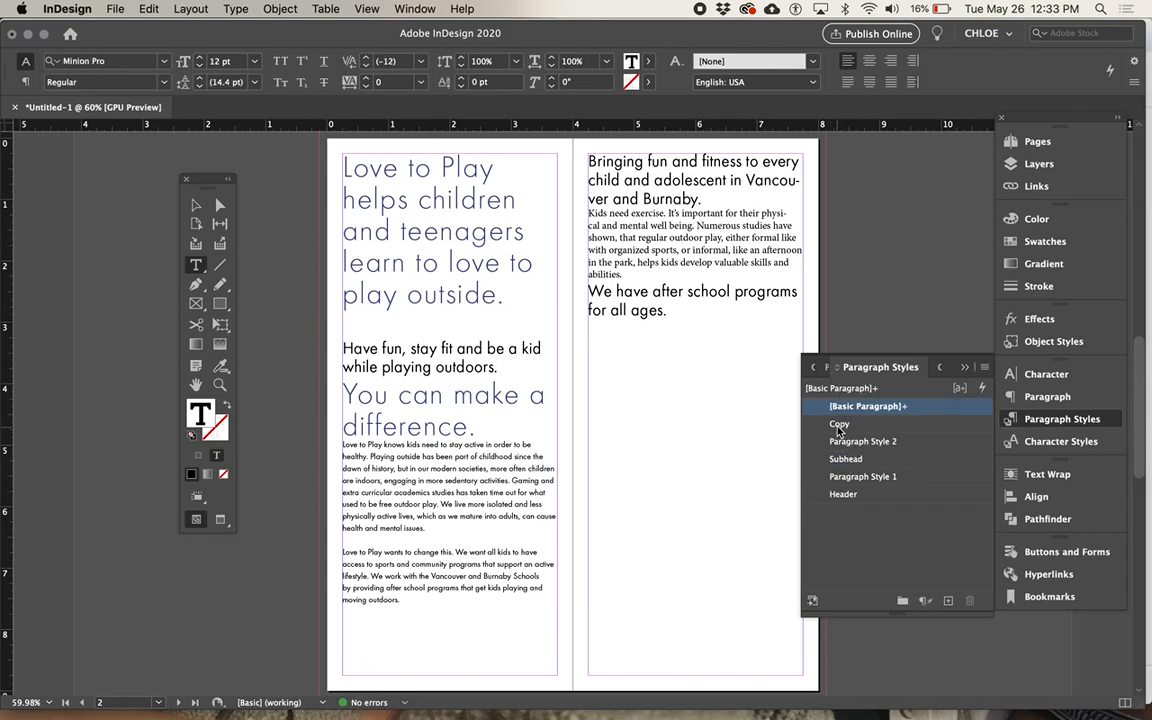
{"action": "left_click", "coordinate": [840, 423]}
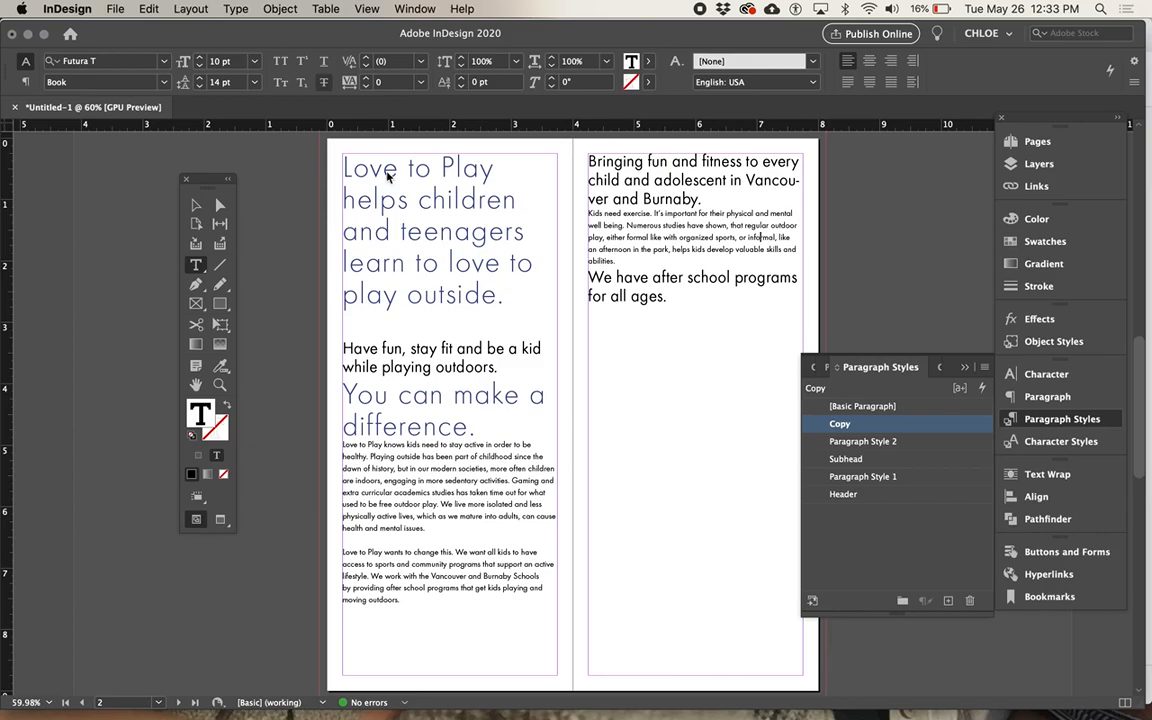
Remove the paragraph breaks separating the "Love to Play helps children" header from the "Have fun, stay fit" line
{"action": "left_click", "coordinate": [509, 290]}
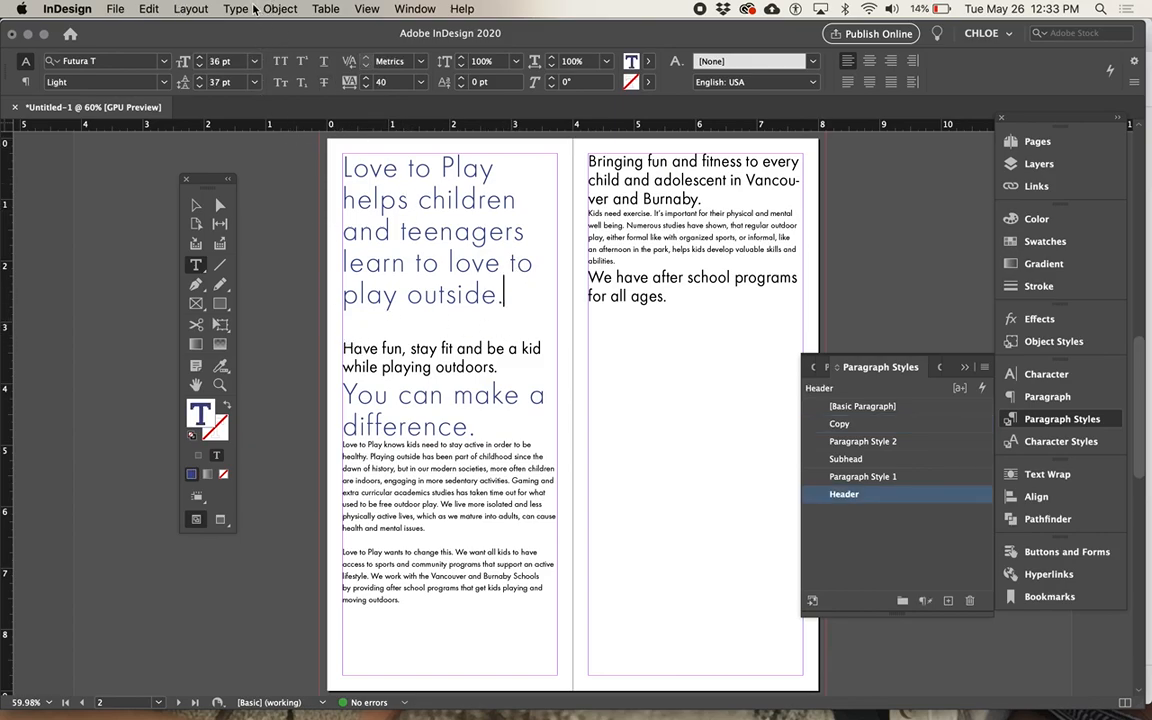
{"action": "left_click", "coordinate": [341, 347]}
{"action": "key", "text": "BackSpace"}
{"action": "key", "text": "BackSpace"}
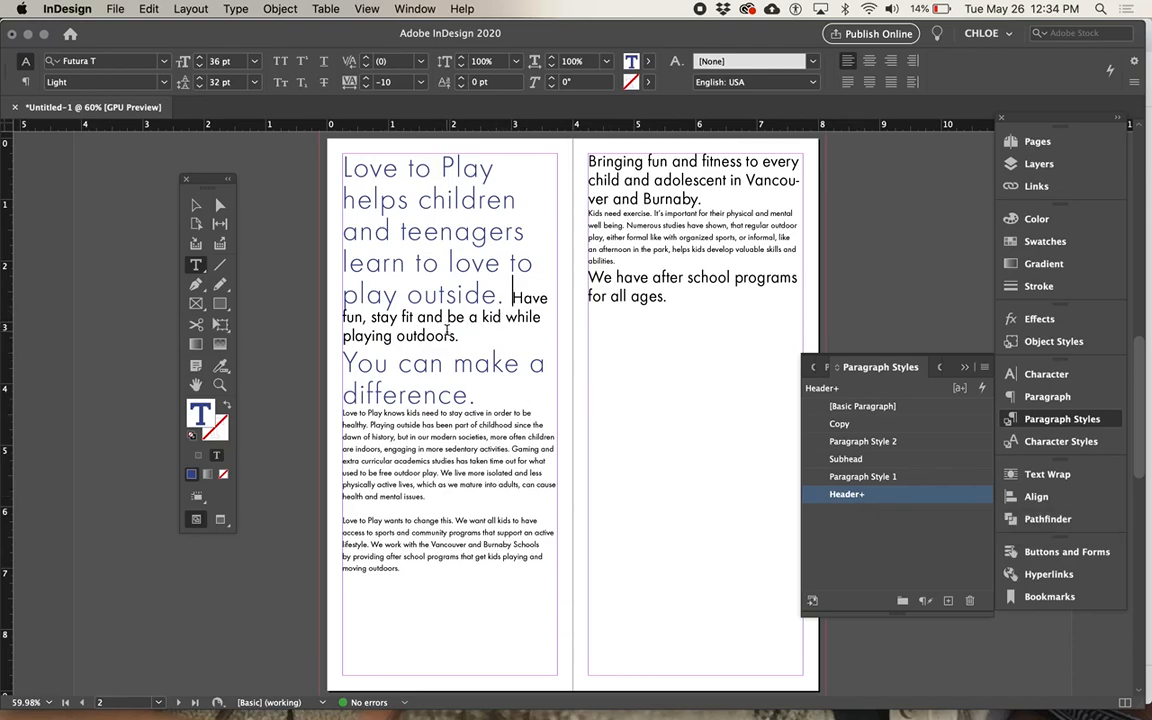
{"action": "left_click_drag", "start_coordinate": [462, 337], "coordinate": [341, 160]}
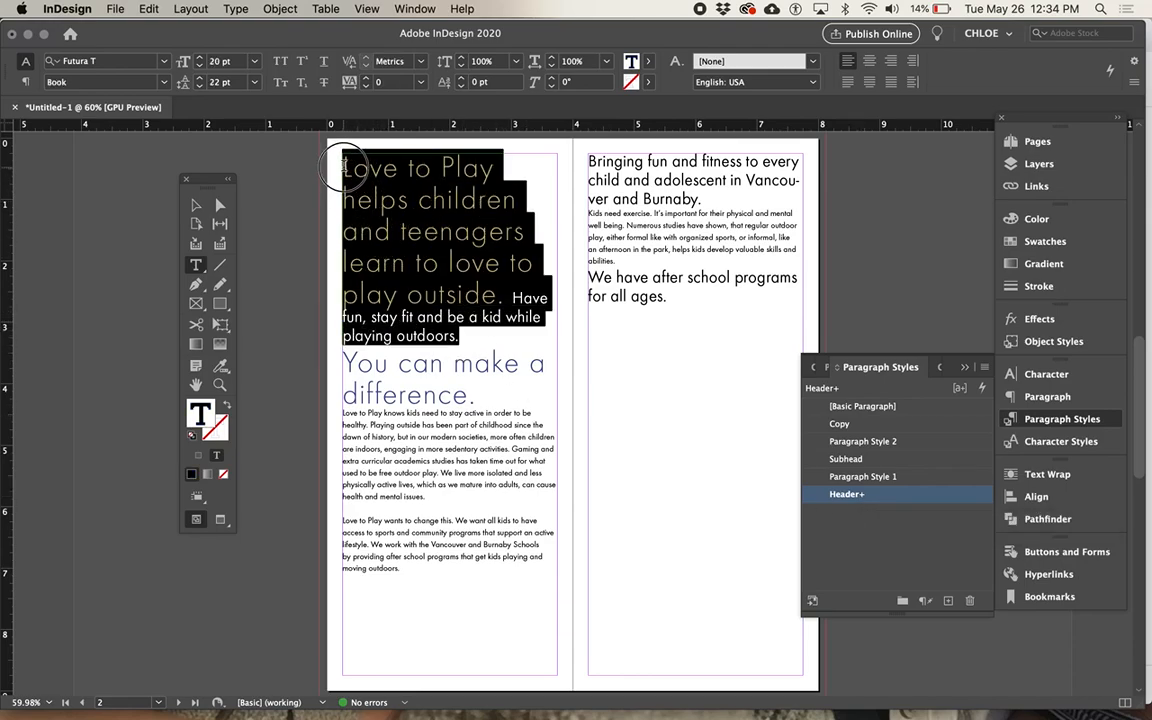
{"action": "left_click", "coordinate": [479, 308]}
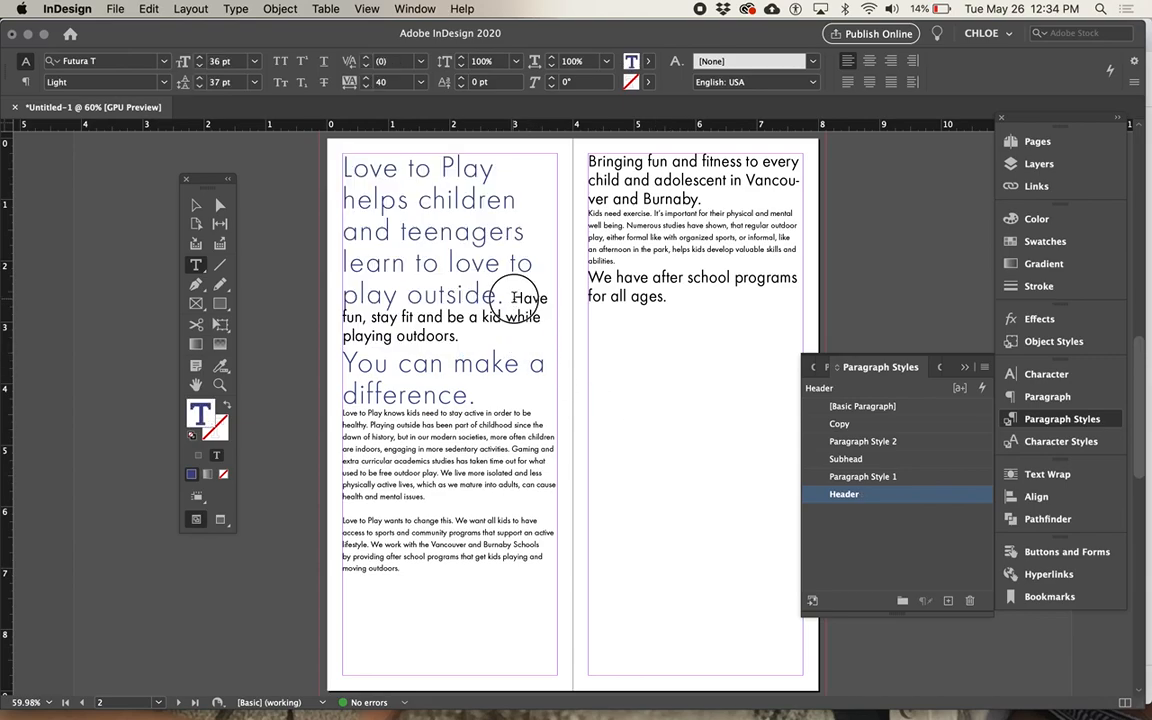
Insert two paragraph breaks before "Have fun, stay fit" and apply the Subhead style to that paragraph
{"action": "left_click", "coordinate": [512, 297]}
{"action": "key", "text": "Return"}
{"action": "key", "text": "Return"}
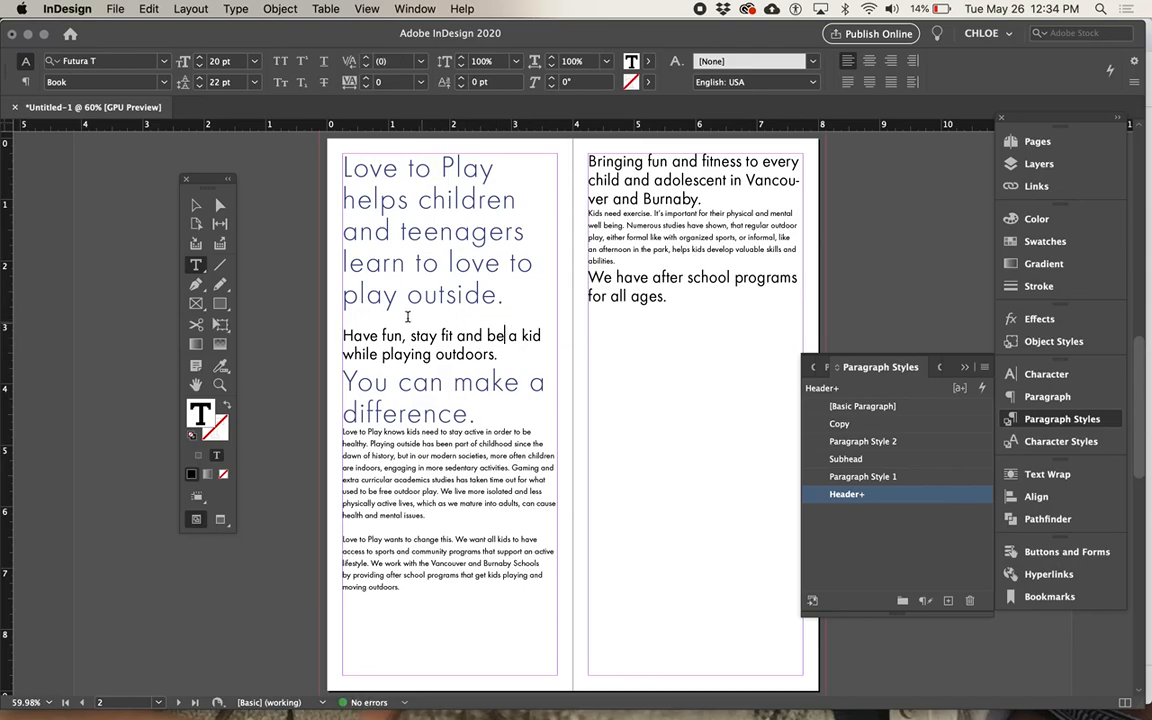
{"action": "left_click", "coordinate": [854, 461]}
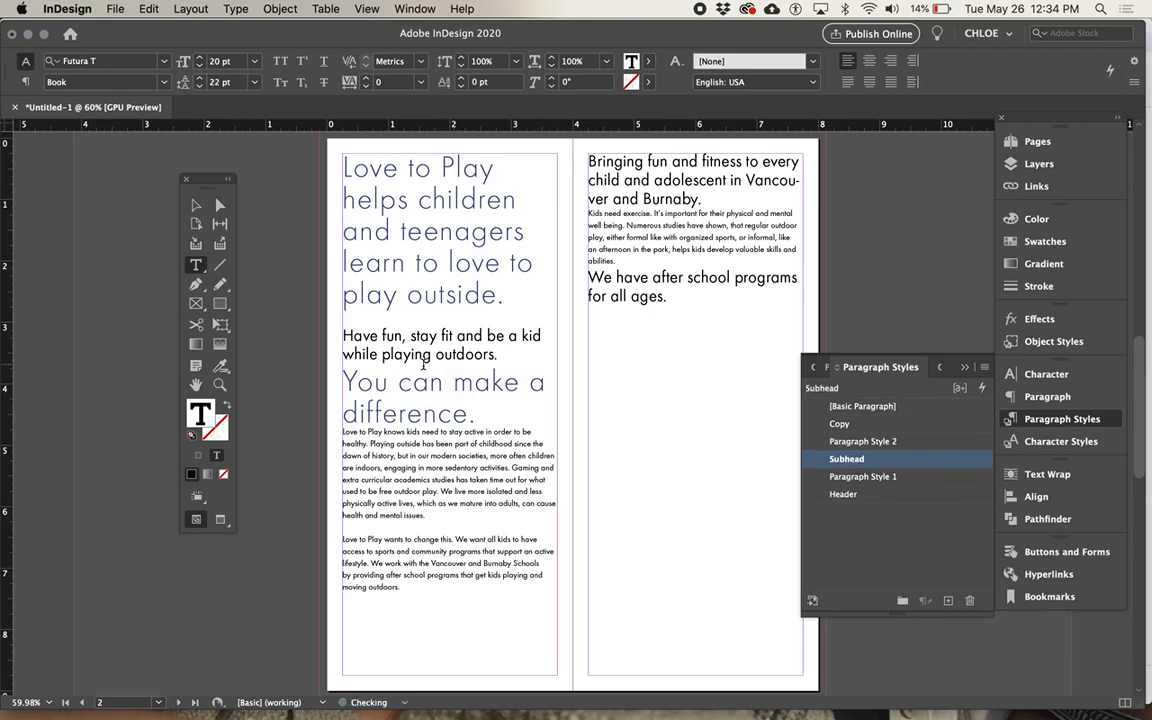
Join the "Have fun, stay fit" line to the header, separate it again and reapply the Subhead style
{"action": "key", "text": "BackSpace"}
{"action": "key", "text": "BackSpace"}
{"action": "key", "text": "BackSpace"}
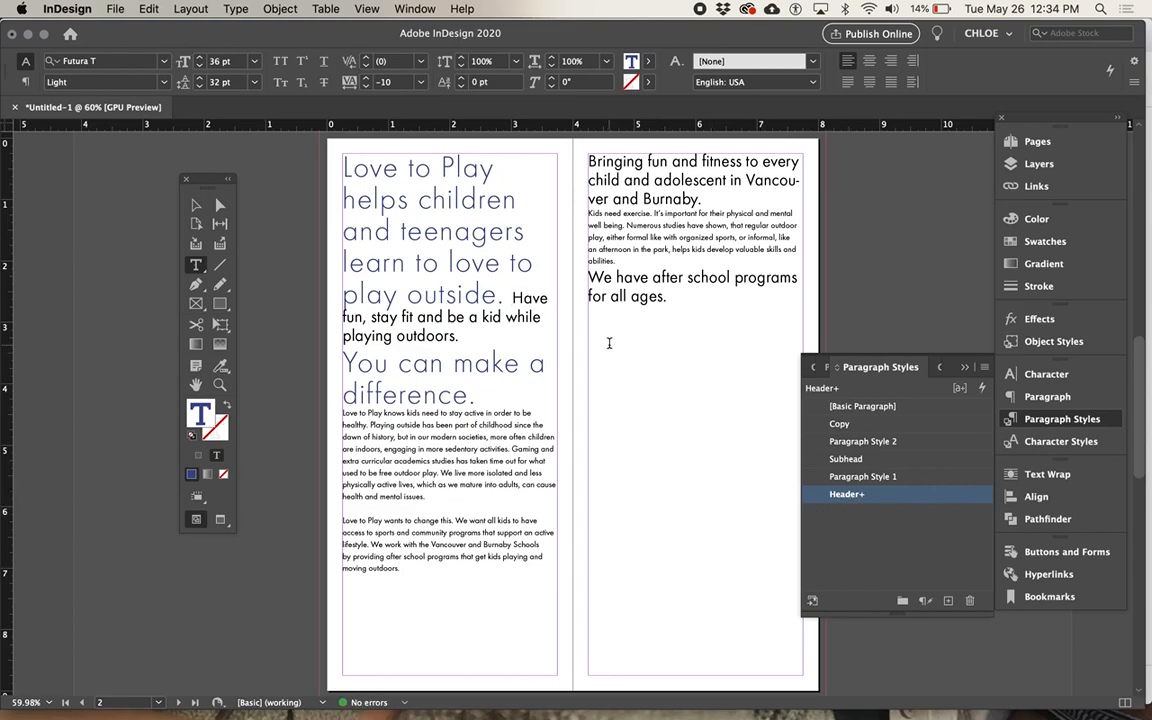
{"action": "key", "text": "Return"}
{"action": "left_click", "coordinate": [846, 459]}
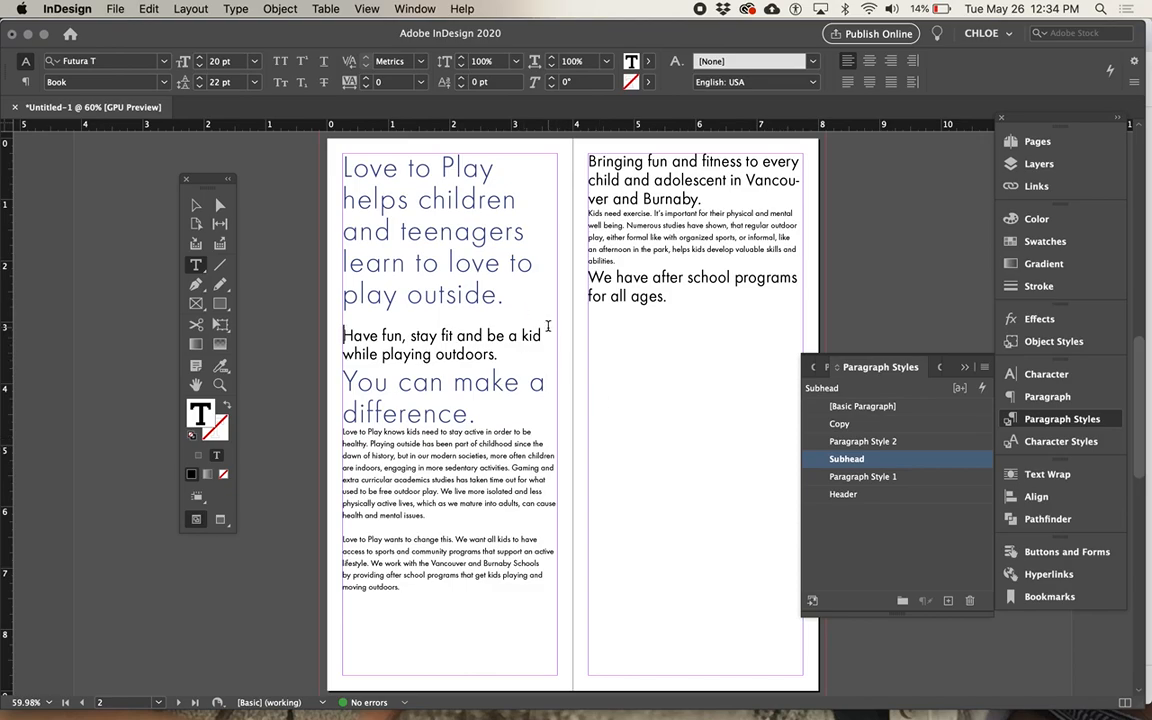
Show the hidden characters in the text
{"action": "left_click", "coordinate": [280, 9]}
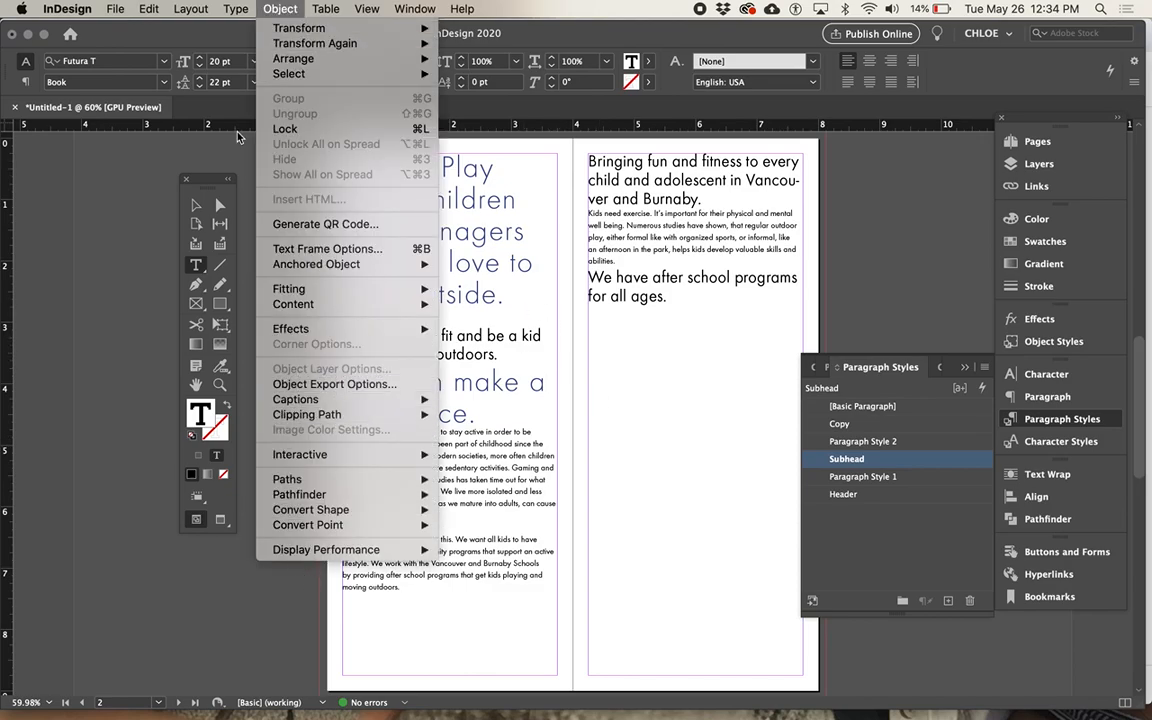
{"action": "mouse_move", "coordinate": [236, 9]}
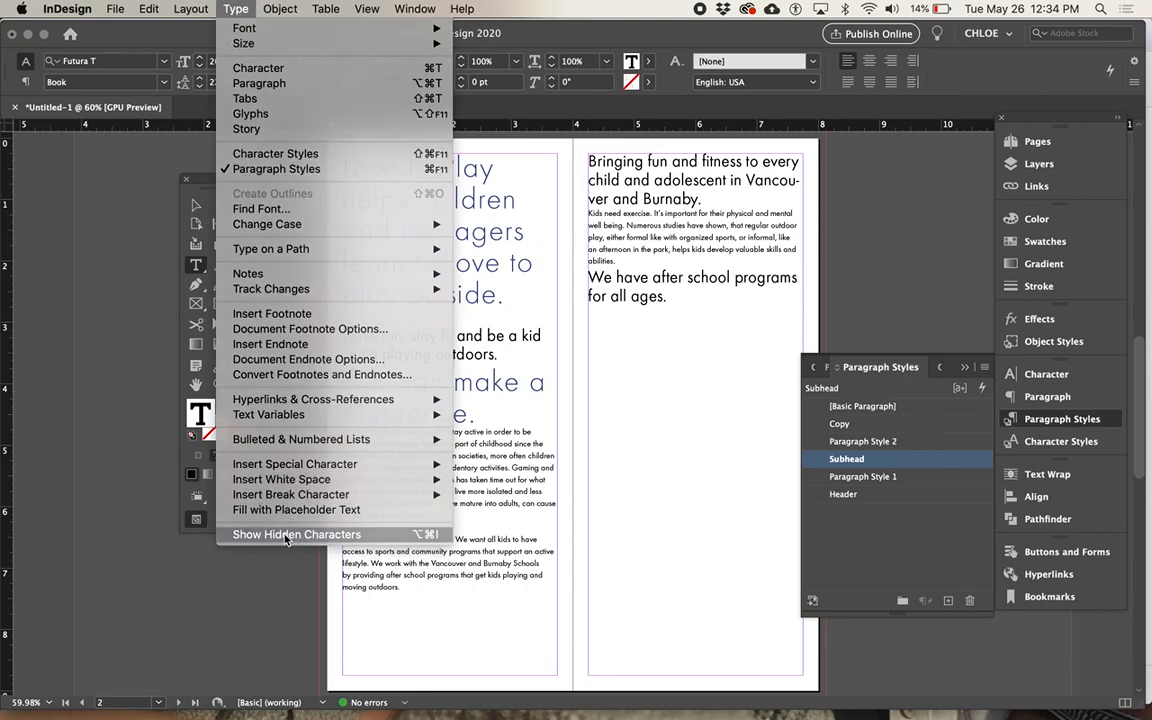
{"action": "left_click", "coordinate": [287, 535]}
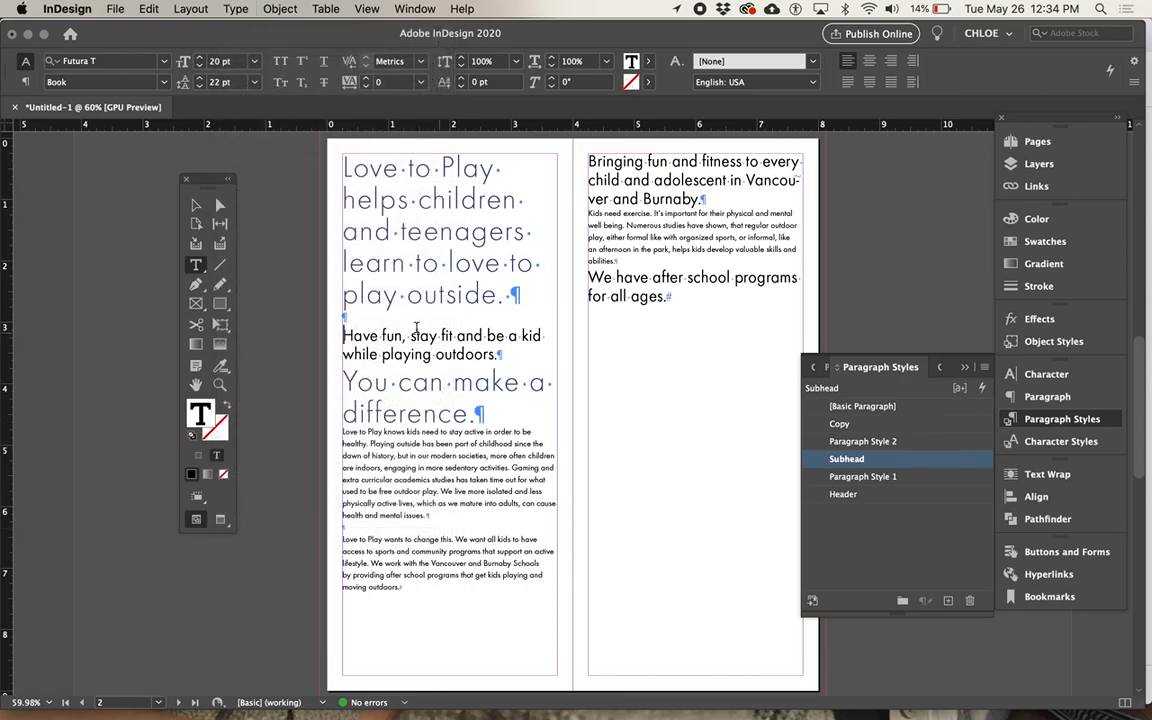
Leave the text and toggle between Normal and Preview screen modes to compare the spread
{"action": "type", "text": "w"}
{"action": "key", "text": "BackSpace"}
{"action": "left_click", "coordinate": [578, 435]}
{"action": "key", "text": "w"}
{"action": "key", "text": "w"}
{"action": "key", "text": "w"}
{"action": "key", "text": "w"}
{"action": "key", "text": "w"}
{"action": "key", "text": "w"}
Hide the hidden characters and show them again
{"action": "left_click", "coordinate": [236, 9]}
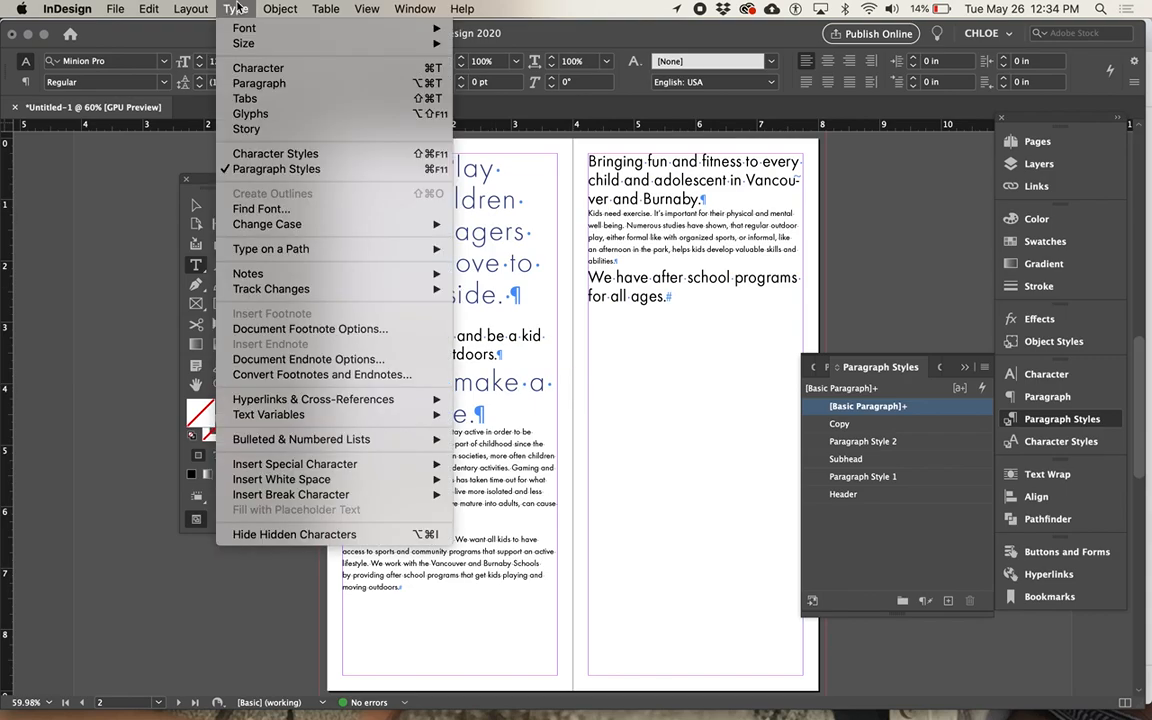
{"action": "left_click", "coordinate": [290, 534]}
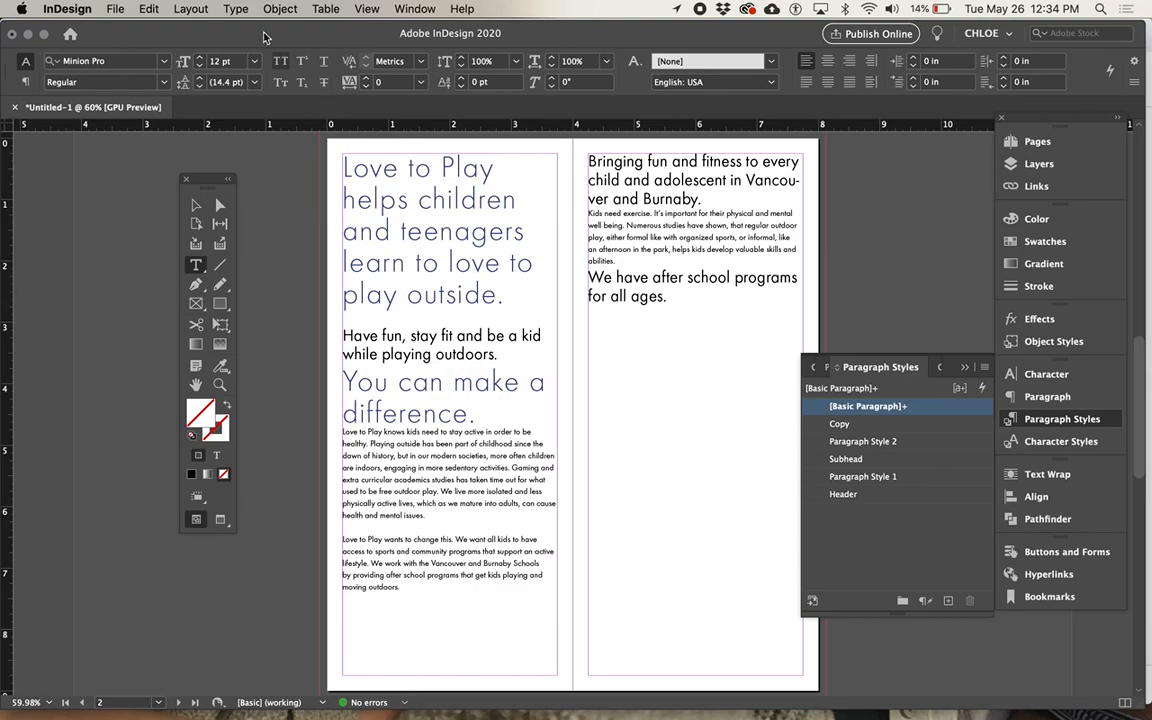
{"action": "left_click", "coordinate": [236, 9]}
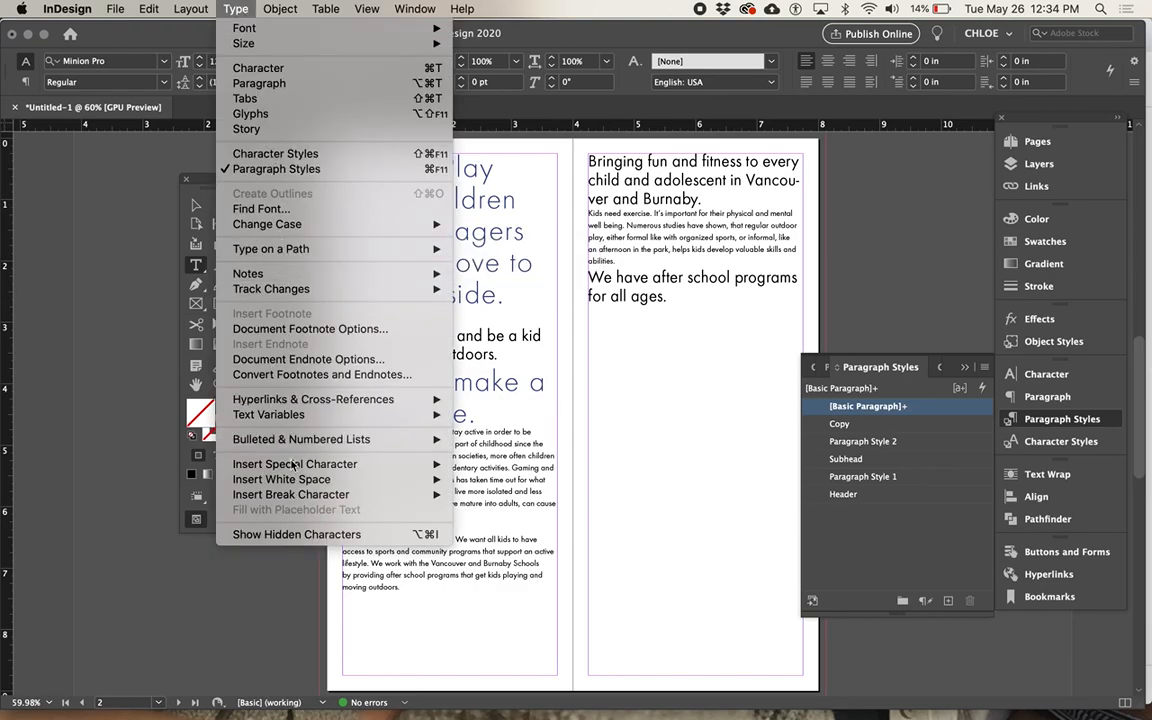
{"action": "left_click", "coordinate": [306, 537]}
Try adding several extra empty paragraphs above "Have fun, stay fit" and delete them again
{"action": "left_click", "coordinate": [368, 330]}
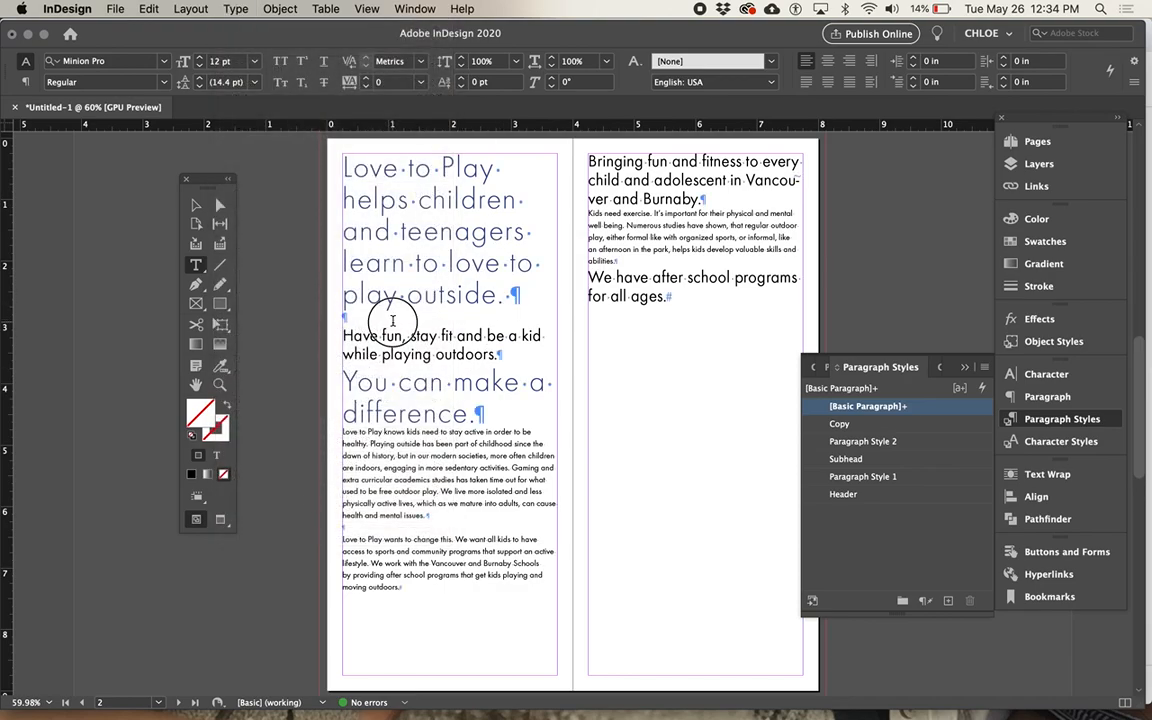
{"action": "key", "text": "Return"}
{"action": "key", "text": "Return"}
{"action": "key", "text": "Return"}
{"action": "key", "text": "Return"}
{"action": "key", "text": "Return"}
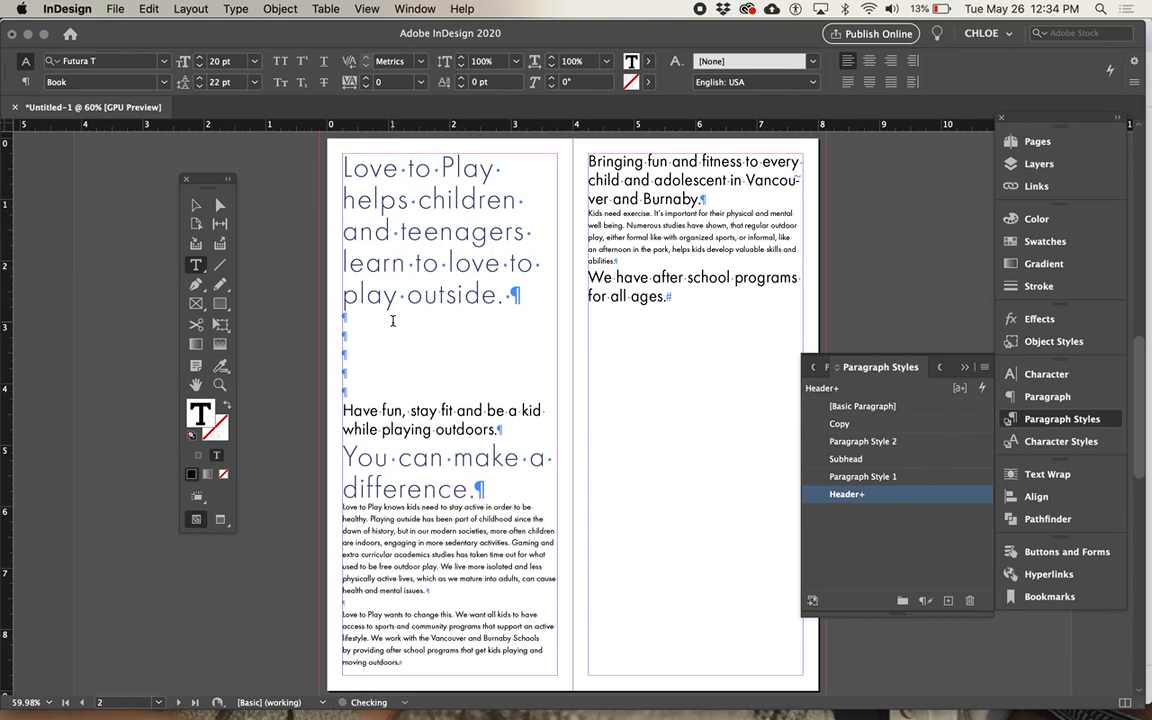
{"action": "key", "text": "BackSpace"}
{"action": "key", "text": "BackSpace"}
{"action": "key", "text": "BackSpace"}
{"action": "key", "text": "BackSpace"}
{"action": "key", "text": "BackSpace"}
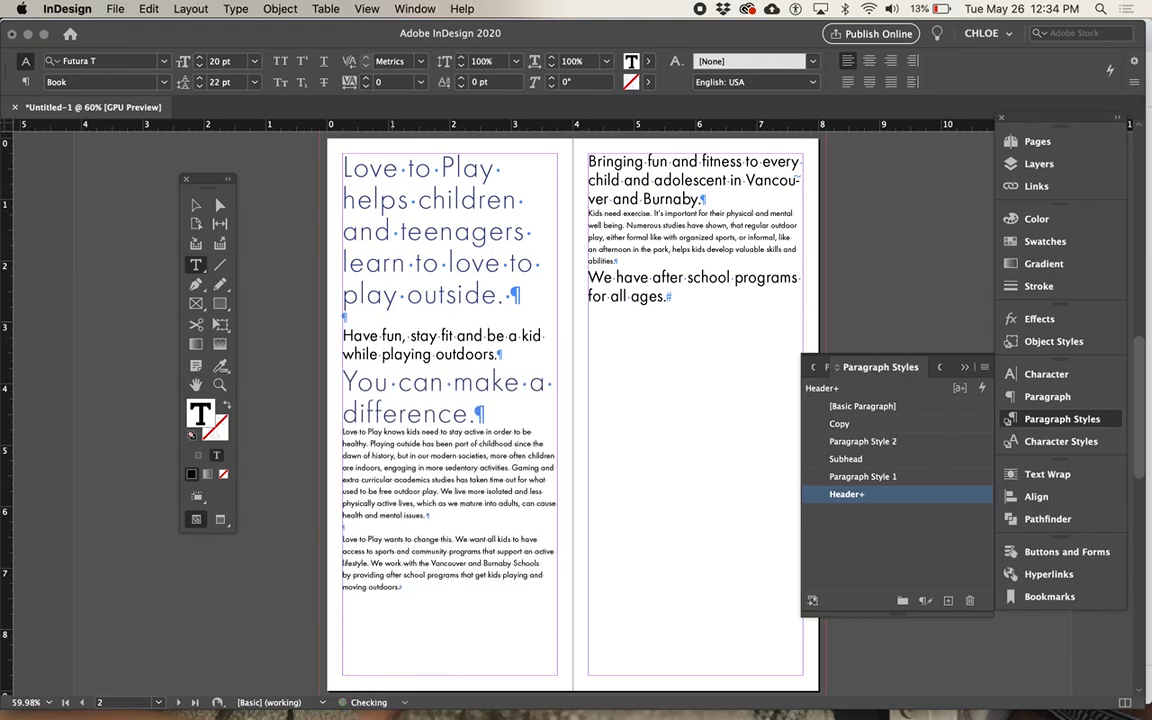
Delete the breaks before "Have fun, stay fit", re-enter two paragraph breaks and apply the Subhead style to that paragraph
{"action": "key", "text": "BackSpace"}
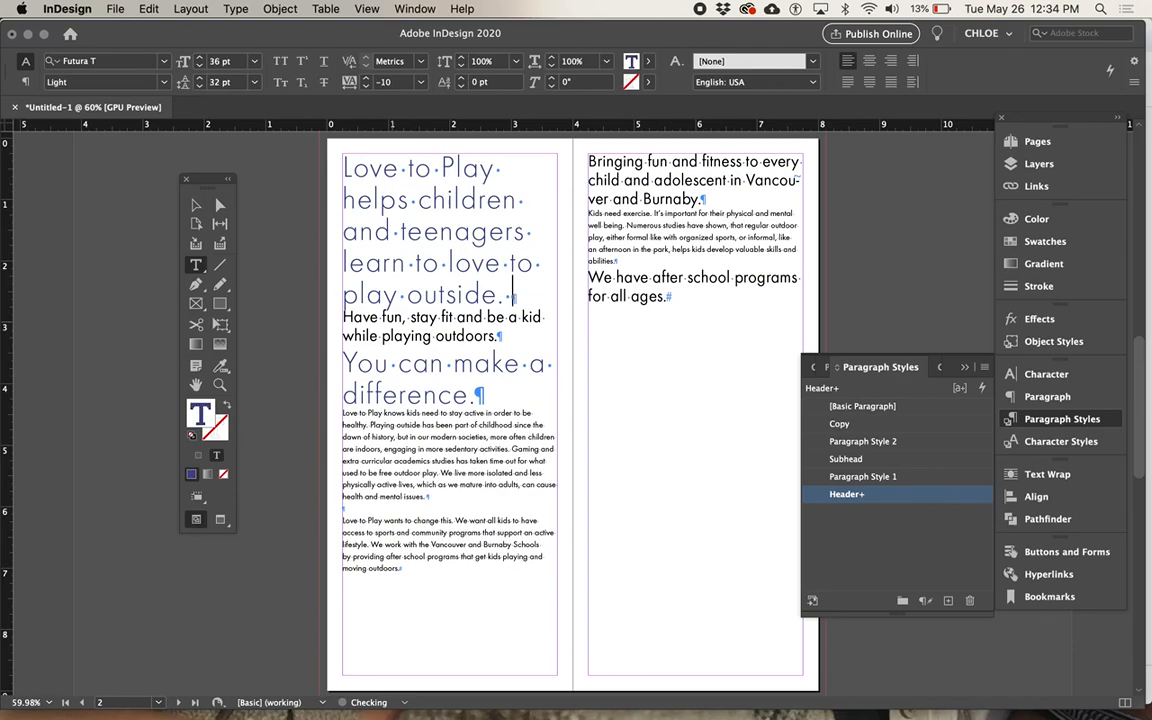
{"action": "key", "text": "BackSpace"}
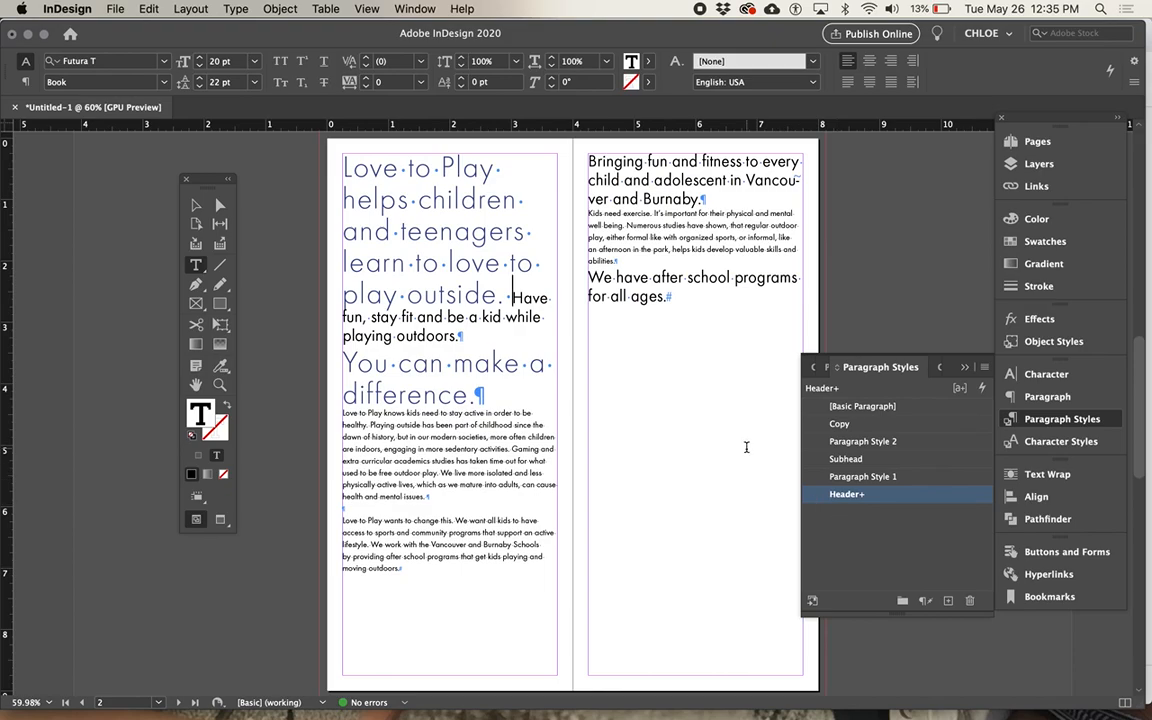
{"action": "key", "text": "Return"}
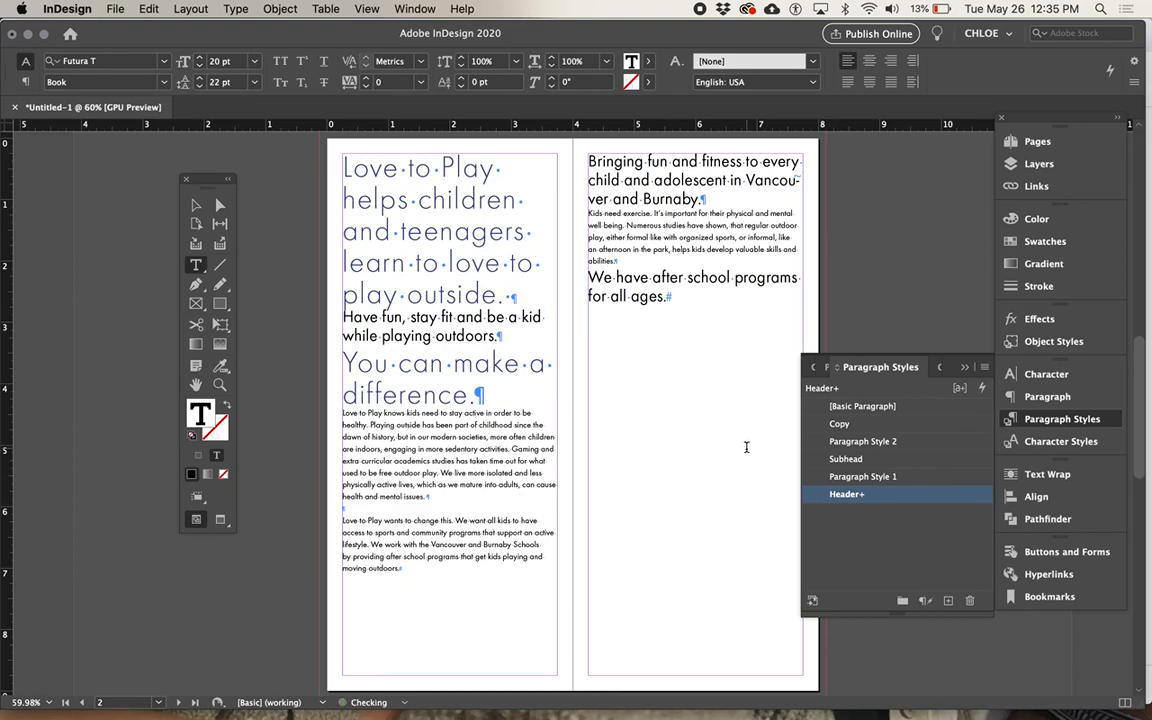
{"action": "key", "text": "Return"}
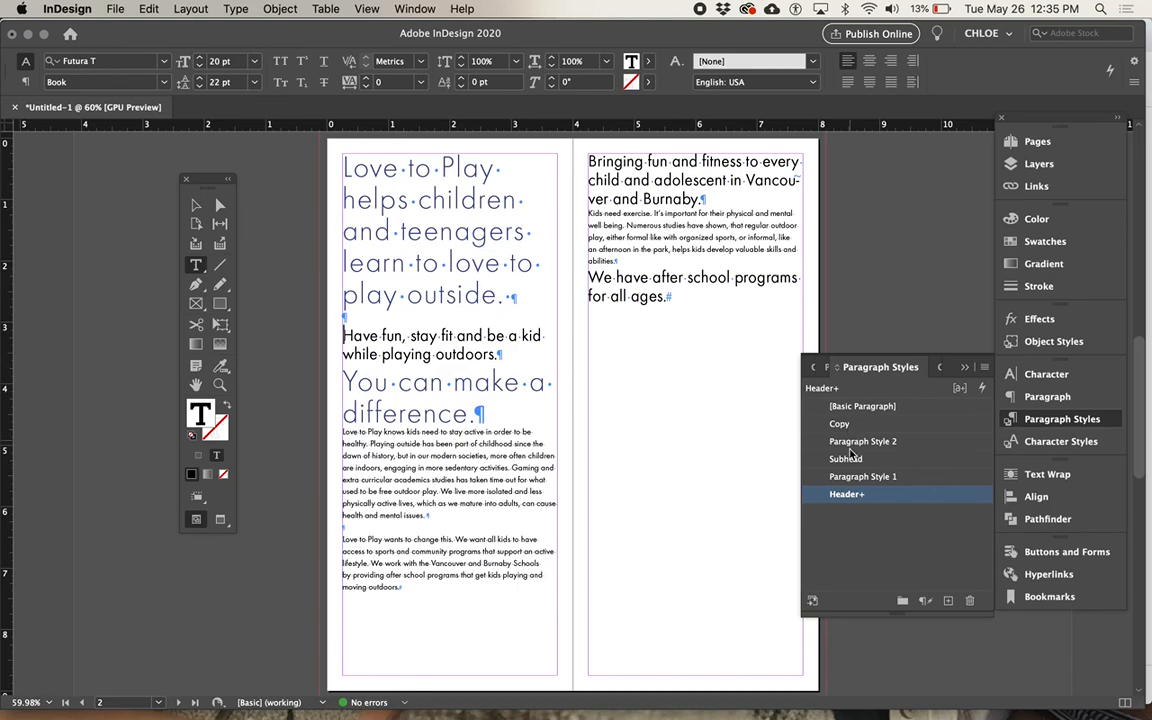
{"action": "left_click", "coordinate": [849, 461]}
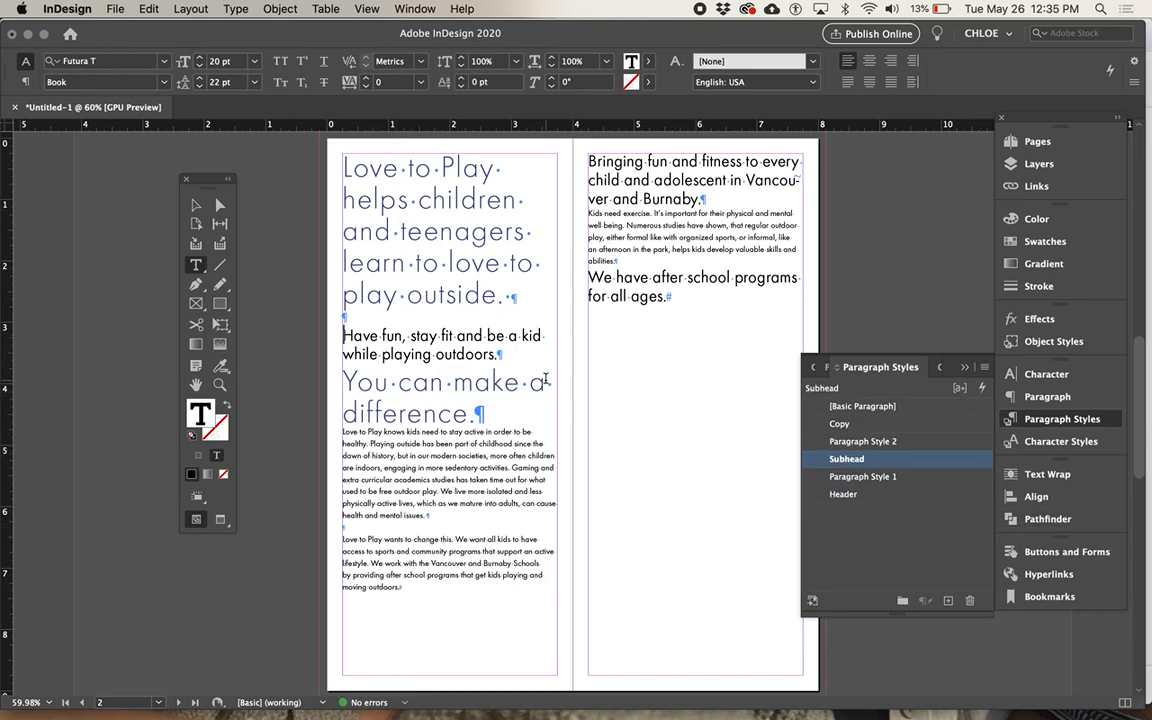
Try extra spaces between "play" and "outside" in the header and remove them
{"action": "left_click", "coordinate": [408, 299]}
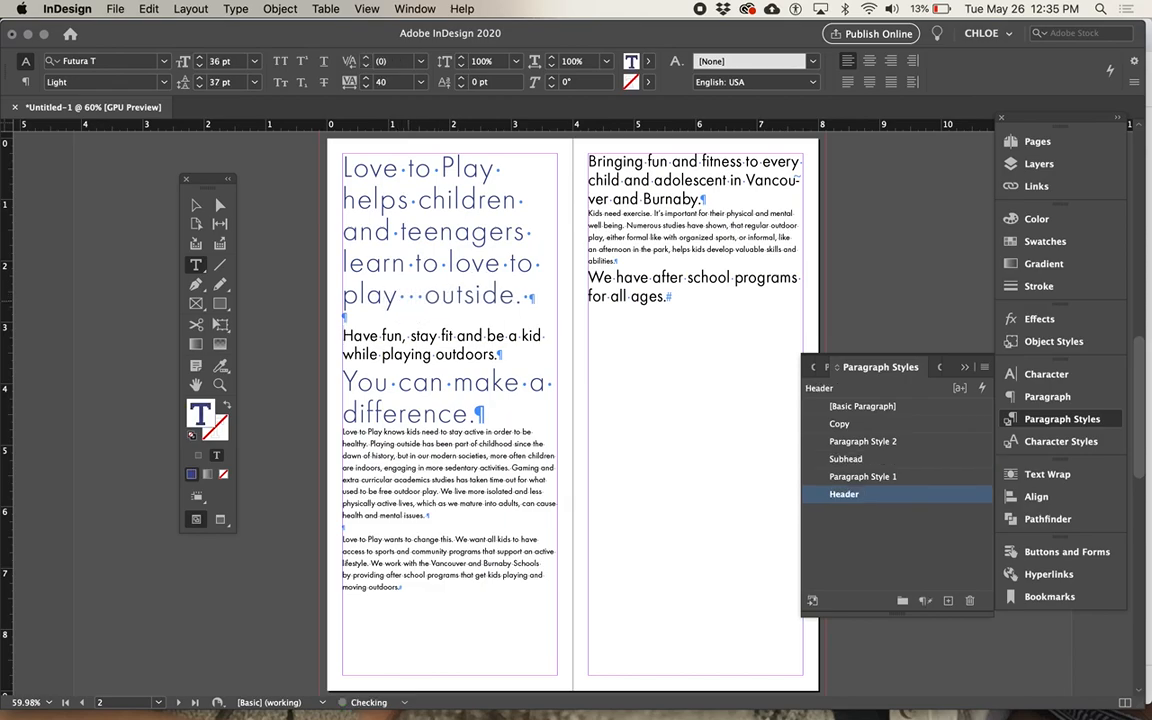
{"action": "key", "text": "BackSpace"}
{"action": "key", "text": "BackSpace"}
{"action": "key", "text": "BackSpace"}
{"action": "key", "text": "BackSpace"}
{"action": "key", "text": "BackSpace"}
{"action": "key", "text": "BackSpace"}
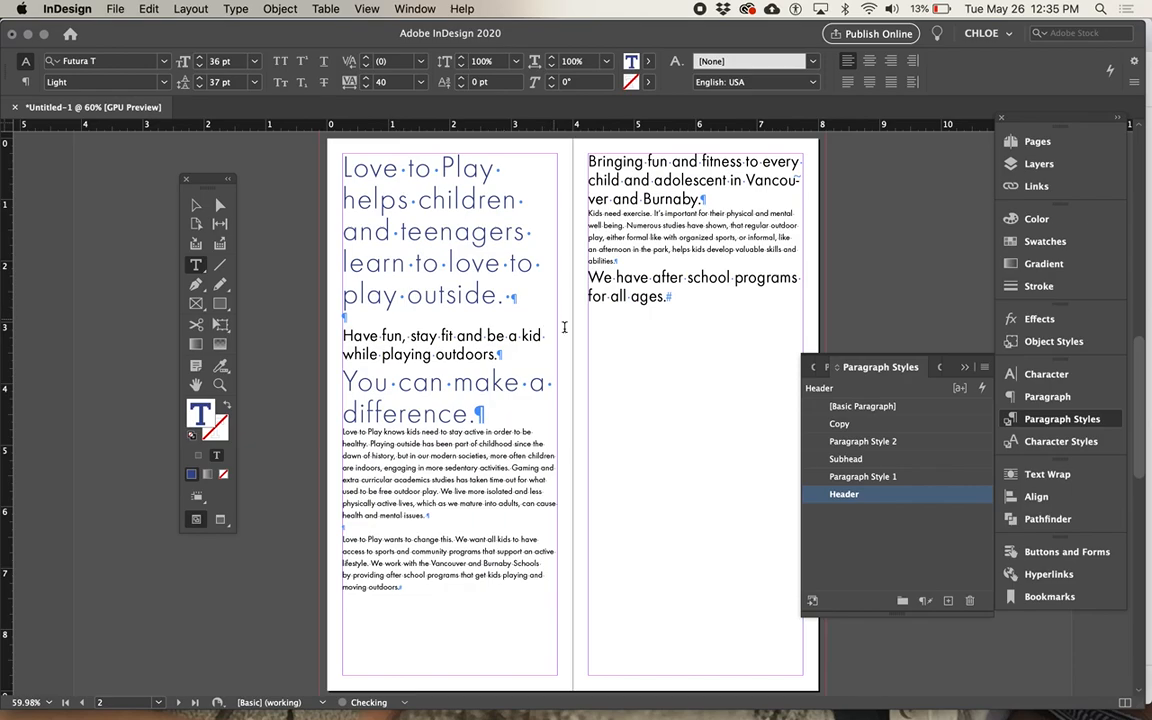
Try tab characters in front of "You can make a difference." and delete them
{"action": "left_click", "coordinate": [343, 382]}
{"action": "key", "text": "Tab"}
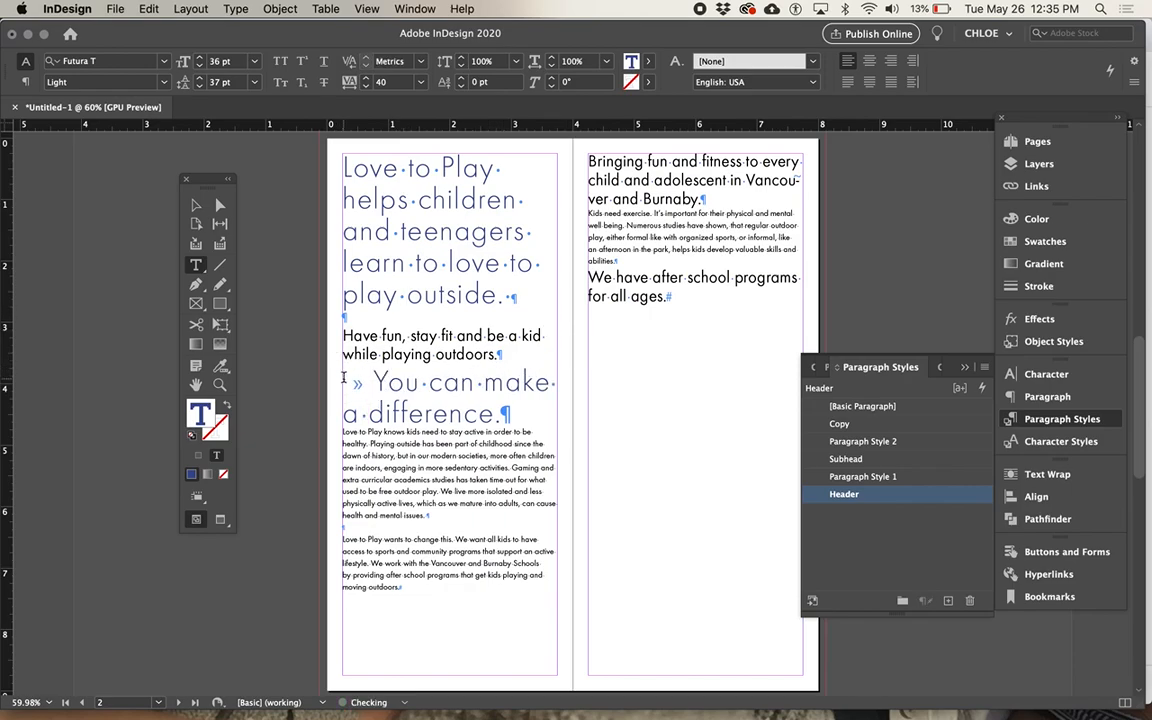
{"action": "key", "text": "Tab"}
{"action": "key", "text": "BackSpace"}
{"action": "key", "text": "BackSpace"}
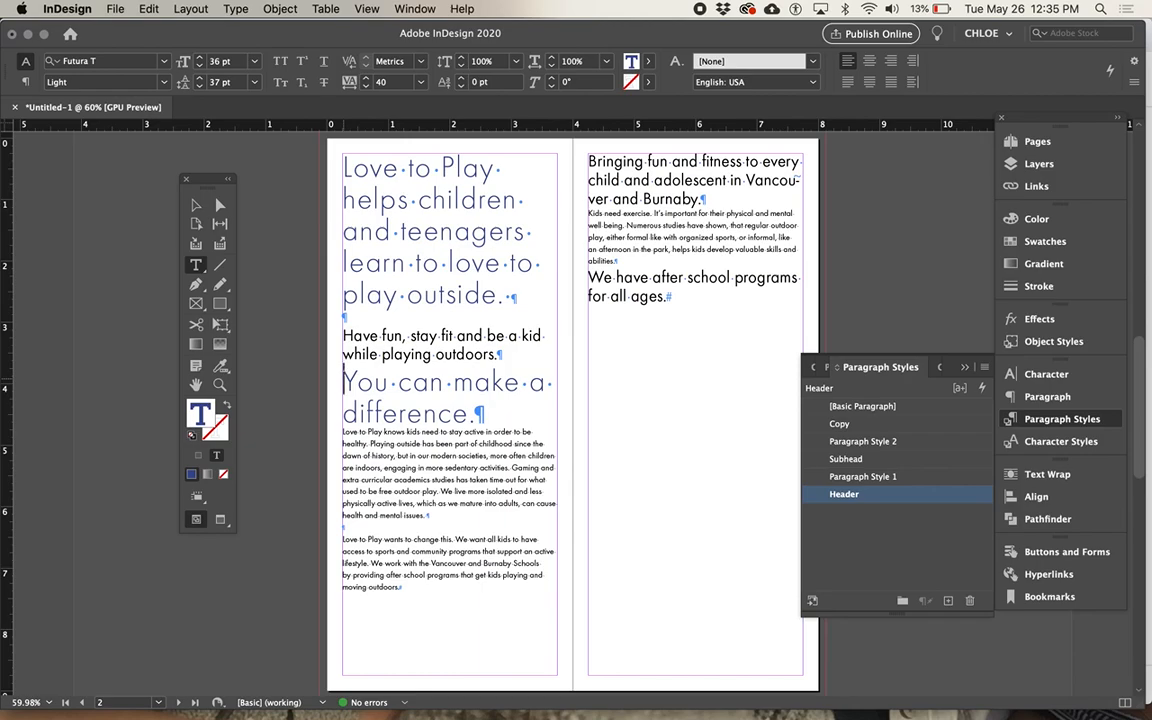
Try adding line breaks above "You can make a difference." several times and delete them each time
{"action": "key", "text": "Return"}
{"action": "key", "text": "Return"}
{"action": "key", "text": "BackSpace"}
{"action": "key", "text": "BackSpace"}
{"action": "key", "text": "Return"}
{"action": "key", "text": "Return"}
{"action": "key", "text": "BackSpace"}
{"action": "key", "text": "BackSpace"}
{"action": "key", "text": "Return"}
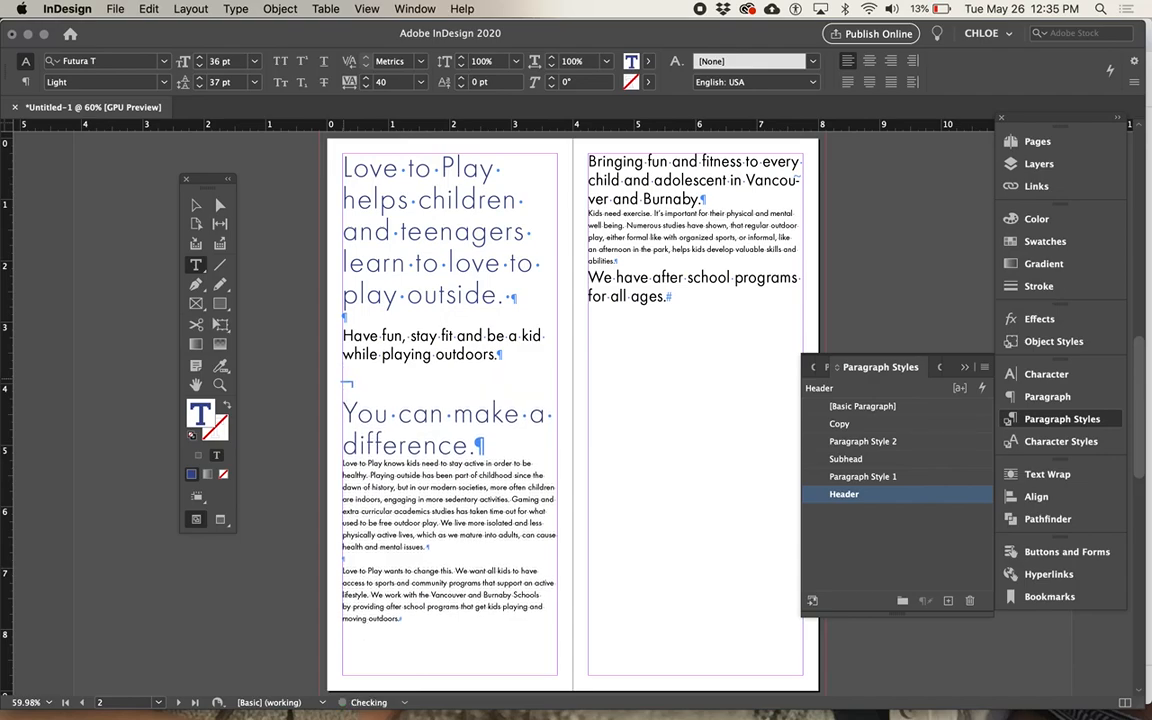
{"action": "key", "text": "Return"}
{"action": "key", "text": "BackSpace"}
{"action": "key", "text": "BackSpace"}
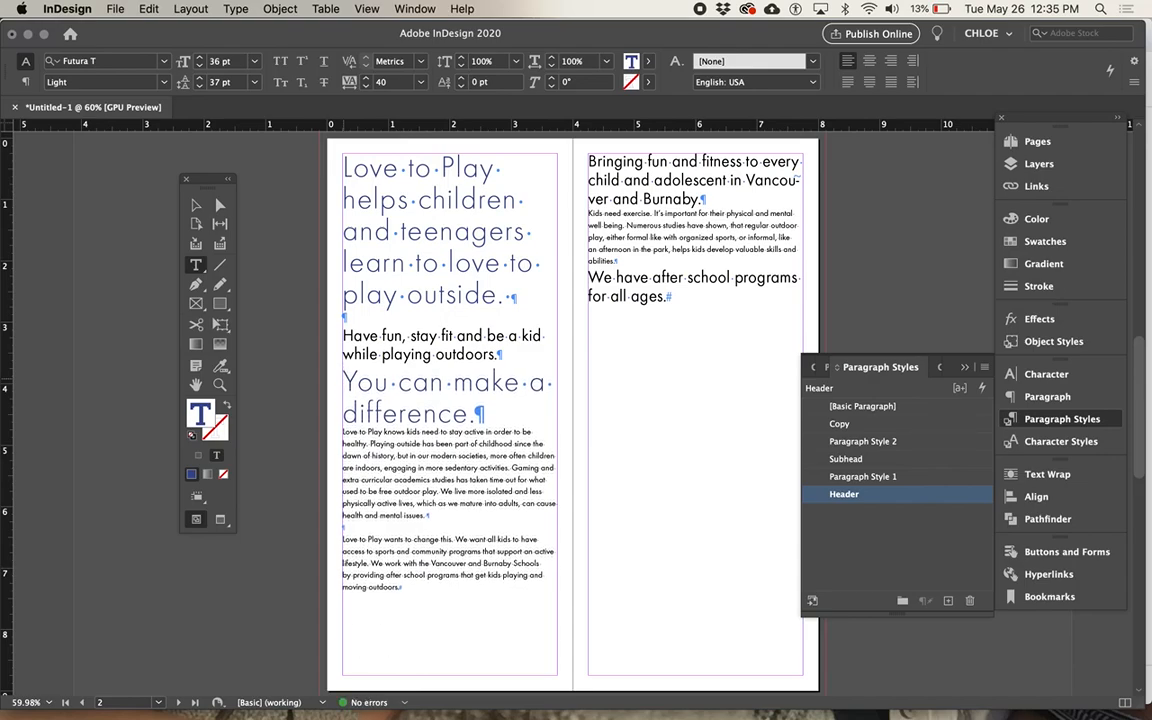